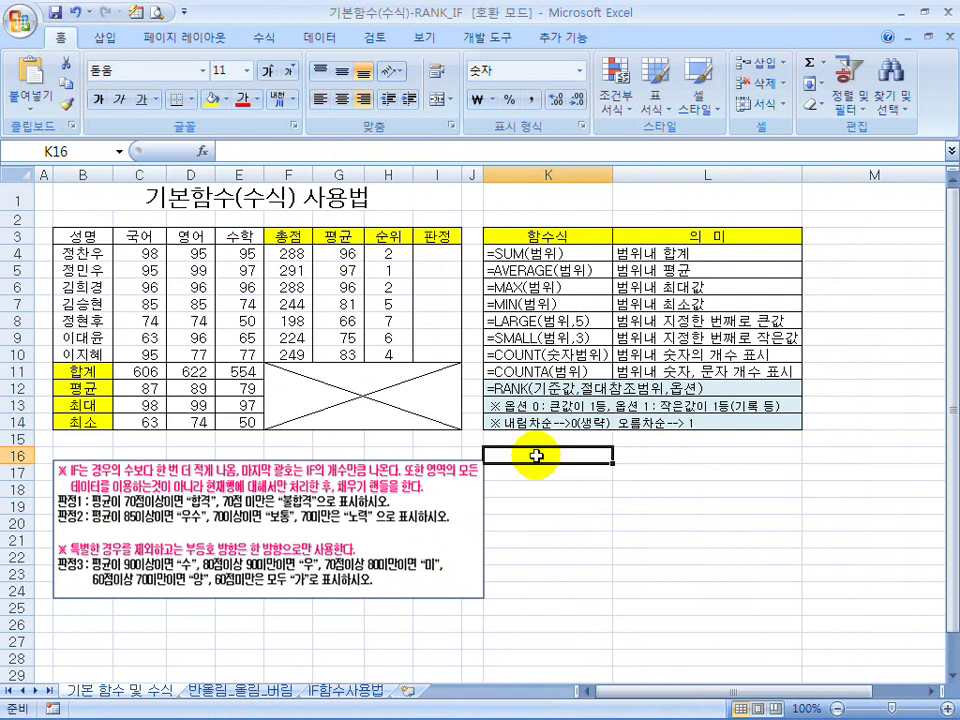
Try a RANK formula in K16 that ranks F4 within the absolute range $F$4:$F$10, continuing up to the order argument
text(=rank)
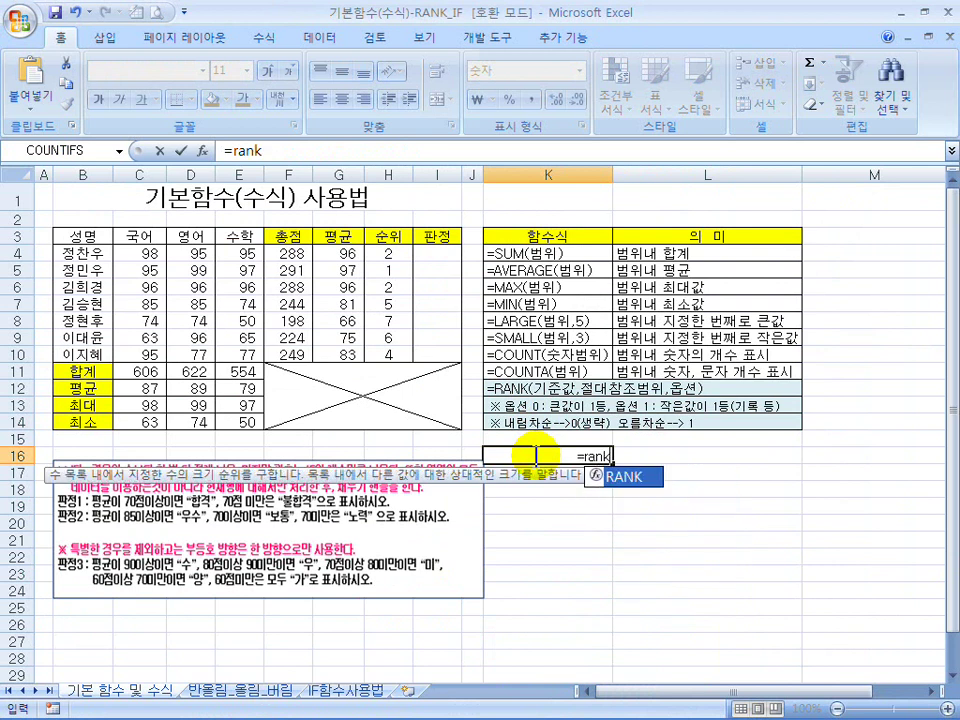
text(()
click(289, 253)
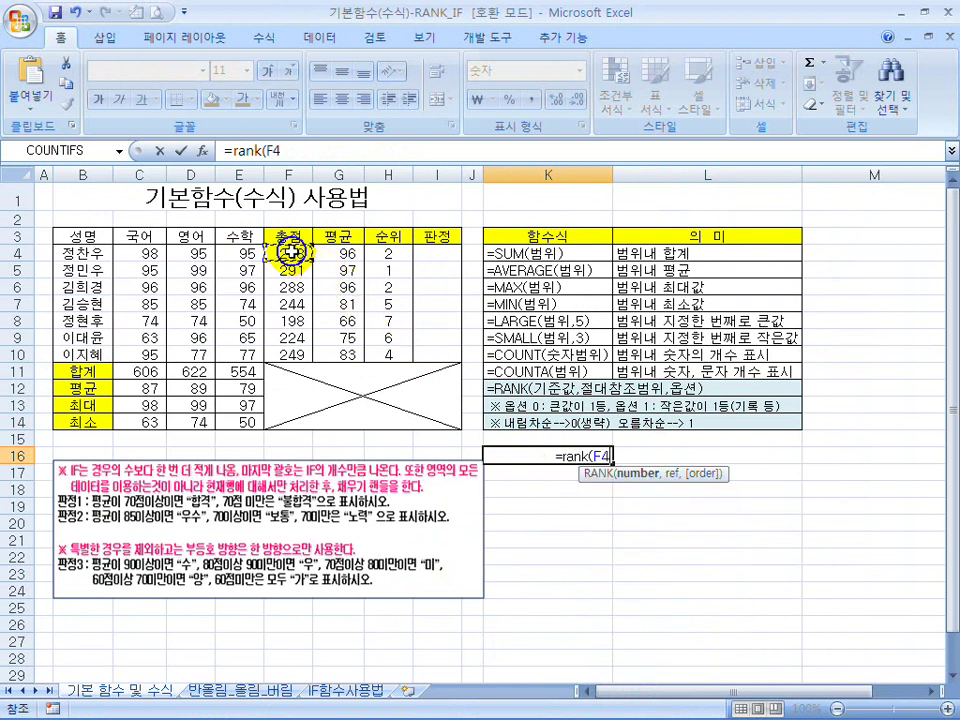
text(,)
drag(289, 253, 294, 353)
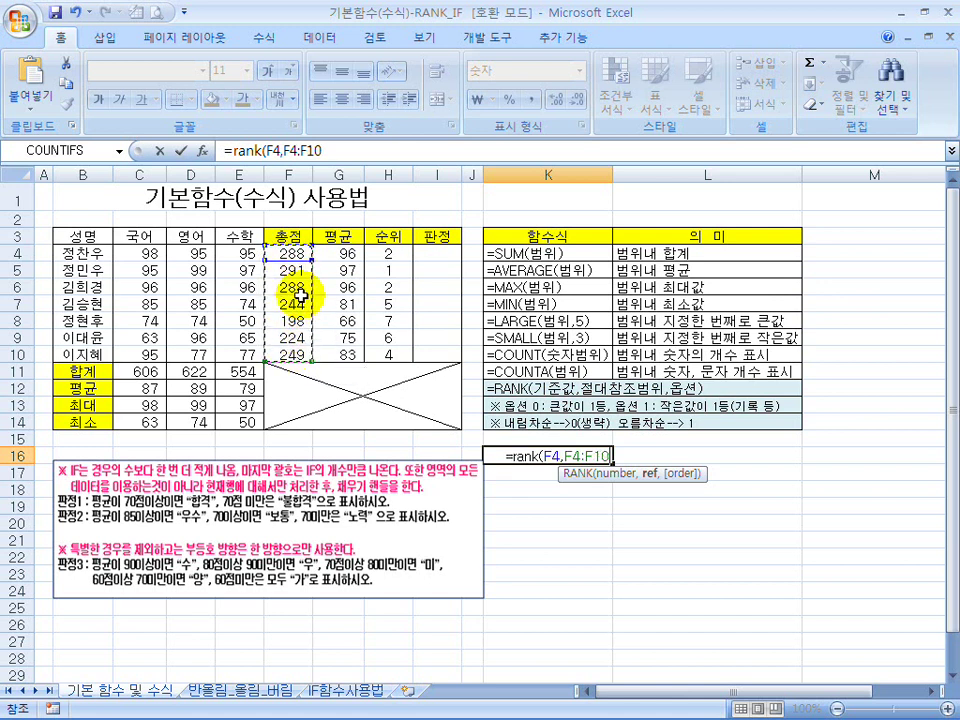
key(F4)
text(,)
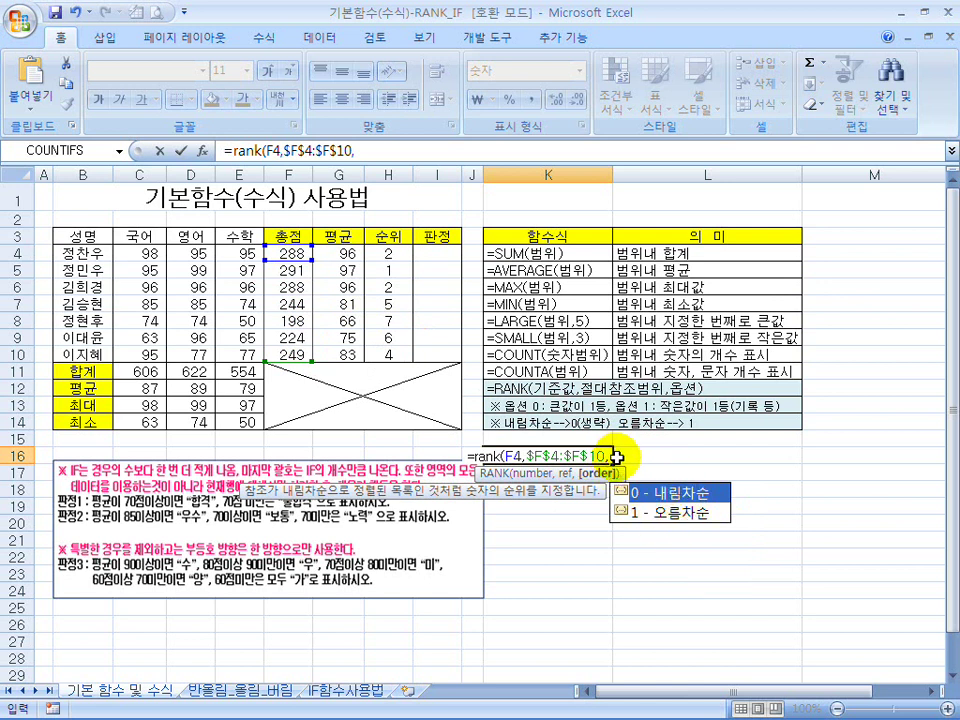
key(BackSpace)
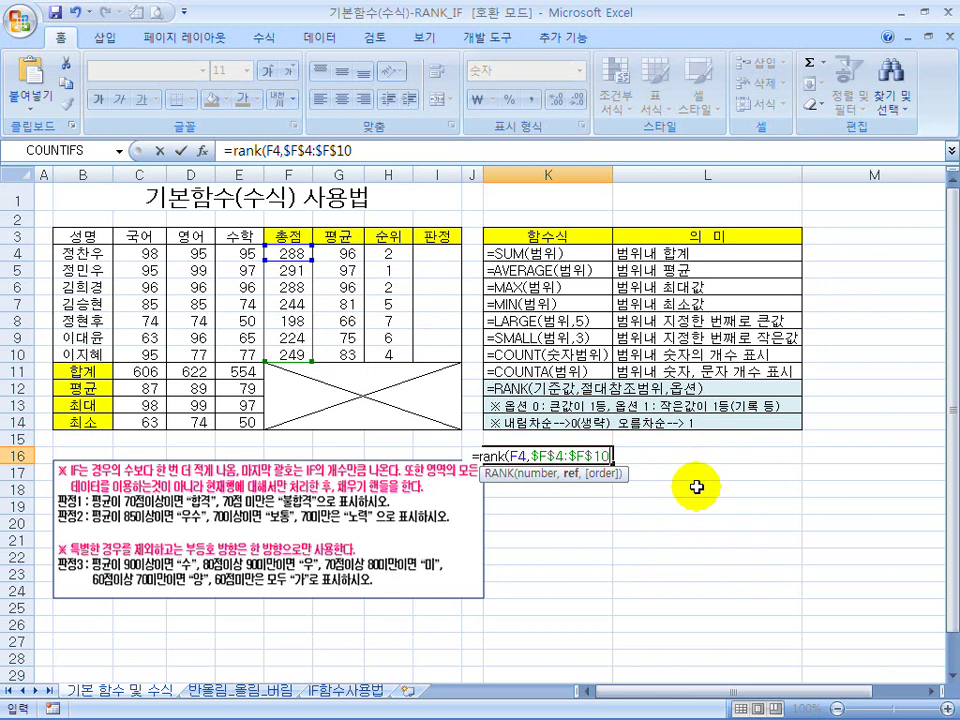
text(,)
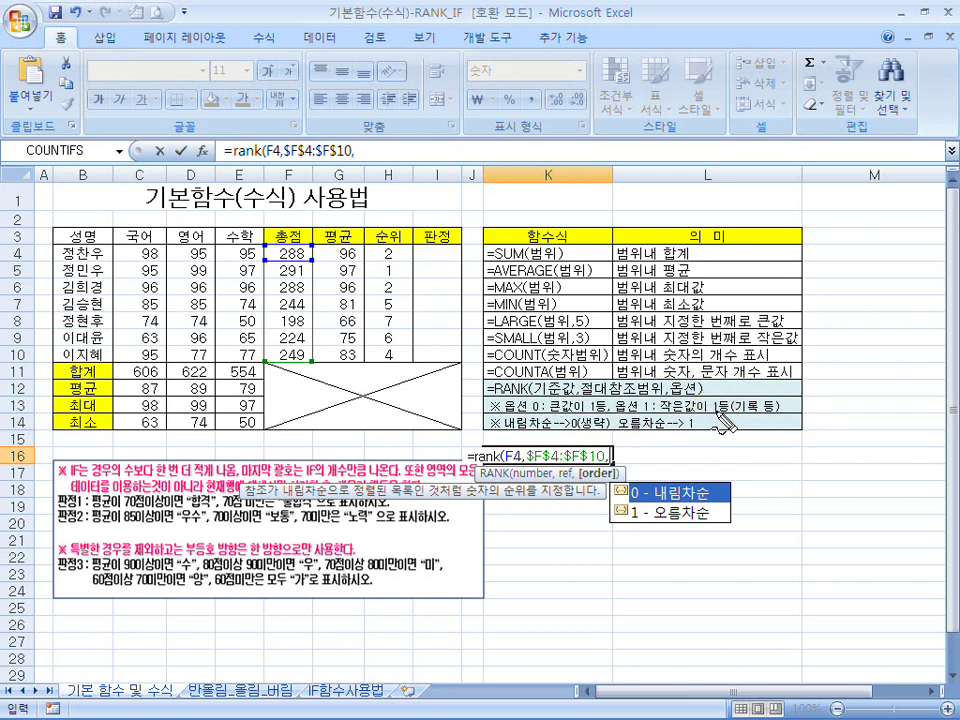
mouse_move(787, 437)
mouse_down()
mouse_move(793, 450)
mouse_move(825, 439)
mouse_move(840, 455)
mouse_move(754, 510)
mouse_move(784, 574)
mouse_move(825, 525)
mouse_move(888, 573)
mouse_move(800, 520)
mouse_move(868, 572)
mouse_move(906, 549)
mouse_up()
drag(909, 540, 910, 576)
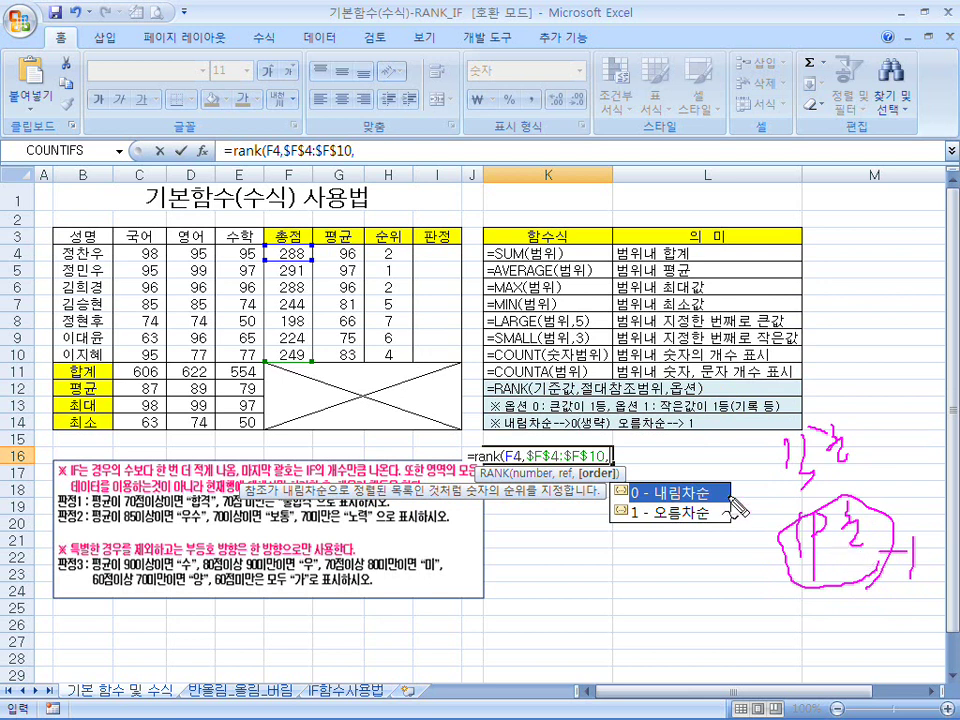
drag(622, 415, 576, 424)
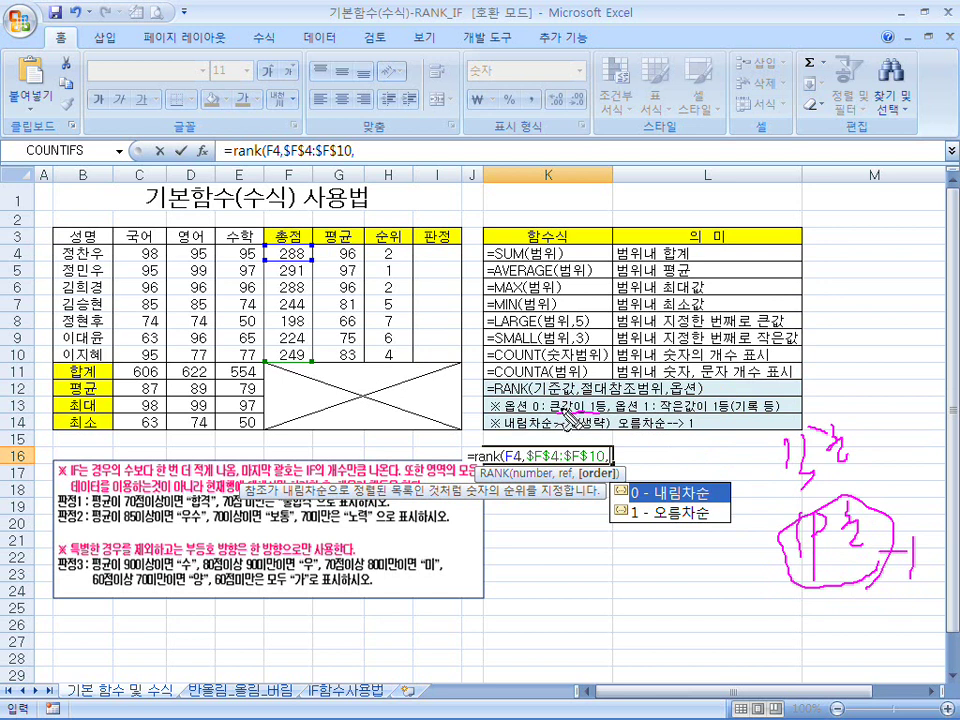
key(ctrl+z)
key(Escape)
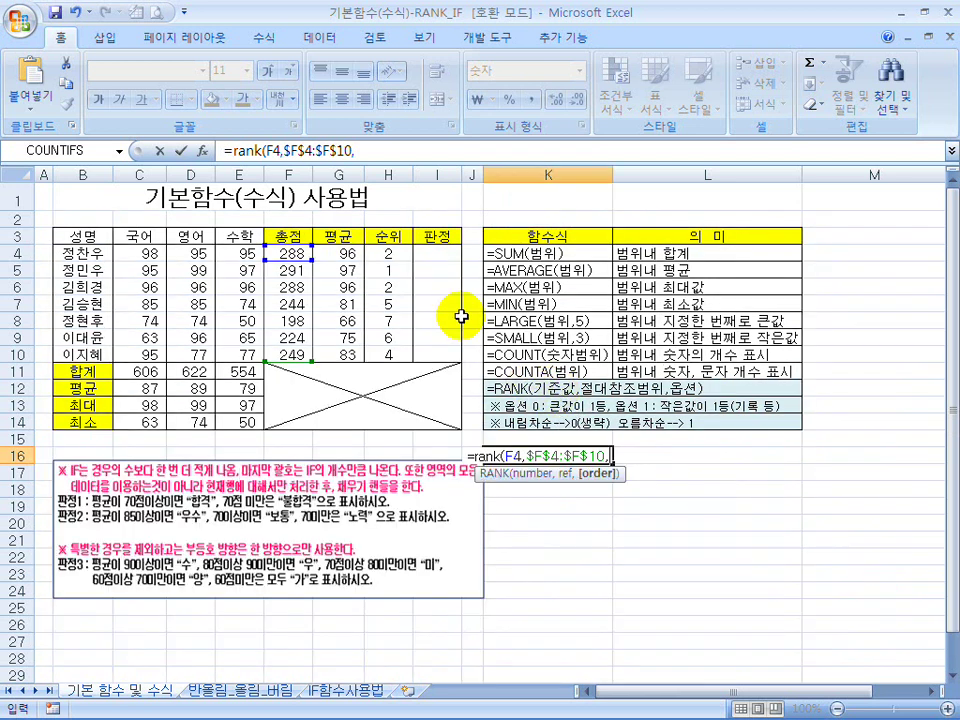
Discard the unfinished RANK formula in K16 and select I4, the first cell under 판정
click(432, 252)
key(Escape)
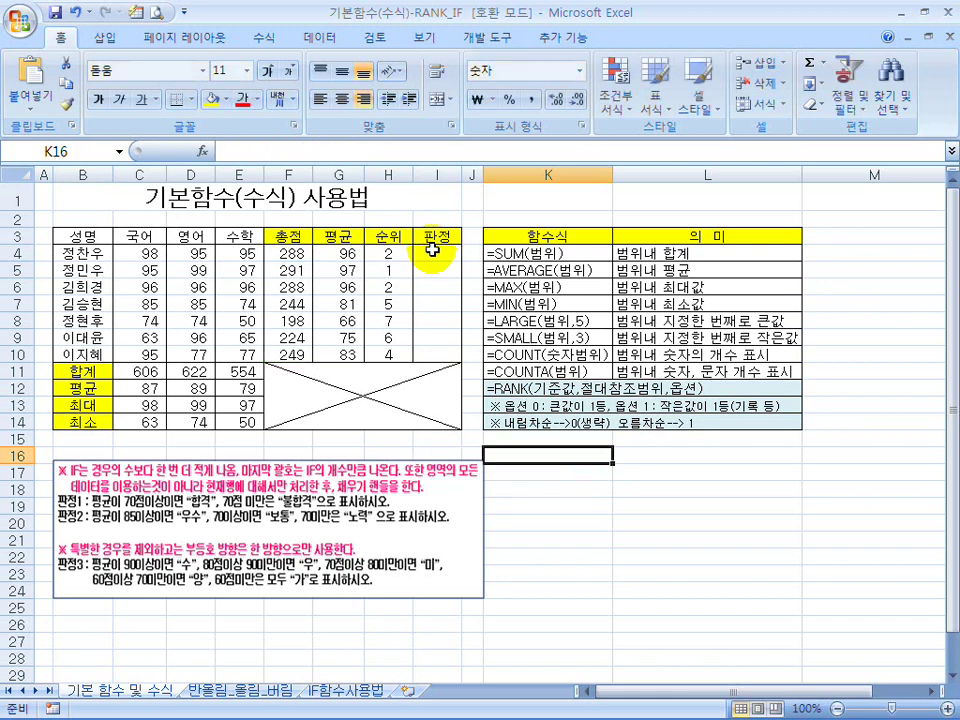
click(434, 252)
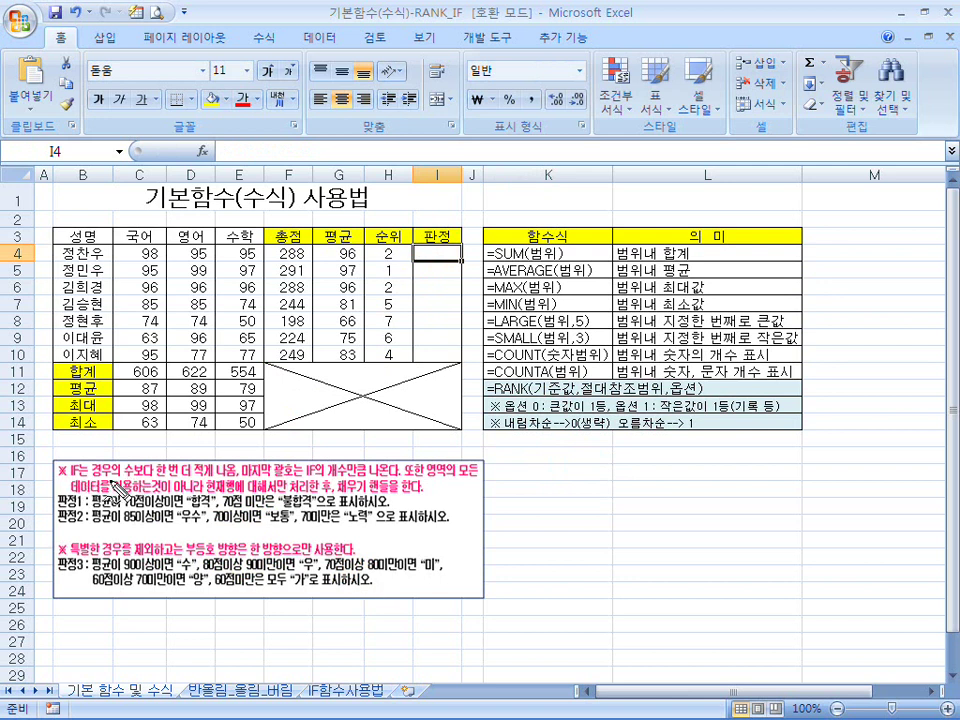
drag(169, 475, 225, 473)
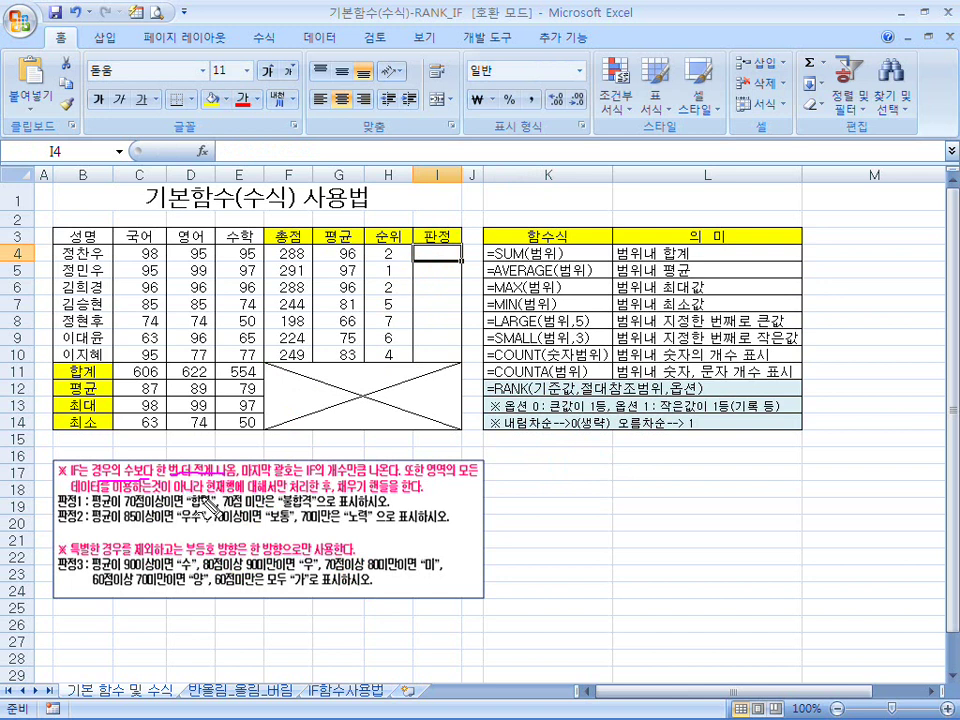
key(Escape)
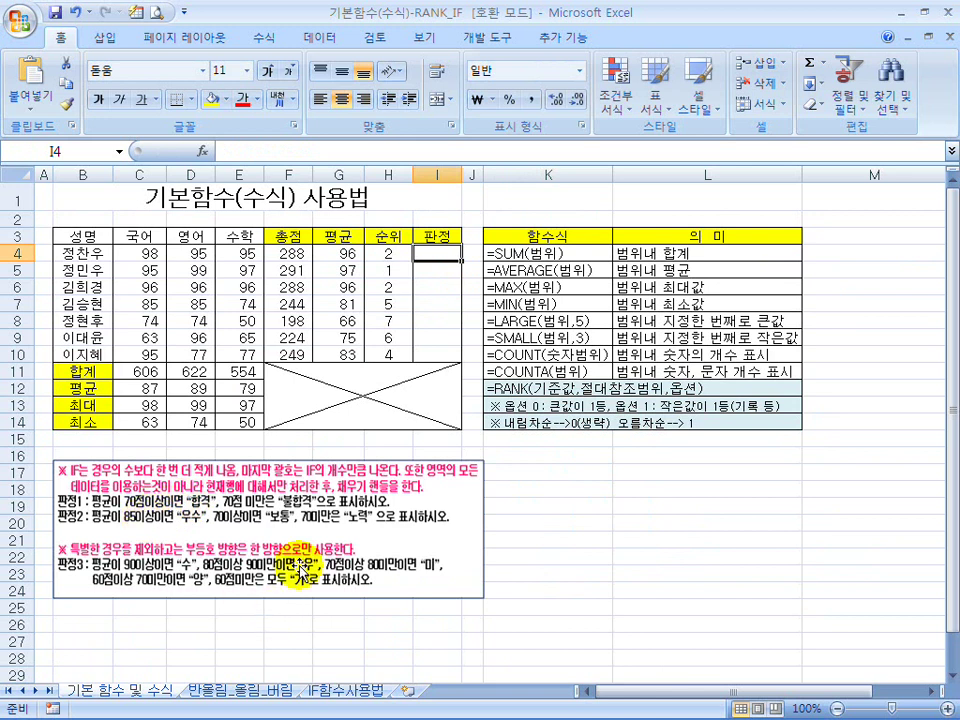
mouse_move(88, 505)
mouse_down()
mouse_move(210, 518)
mouse_move(188, 522)
mouse_move(280, 505)
mouse_move(322, 511)
mouse_up()
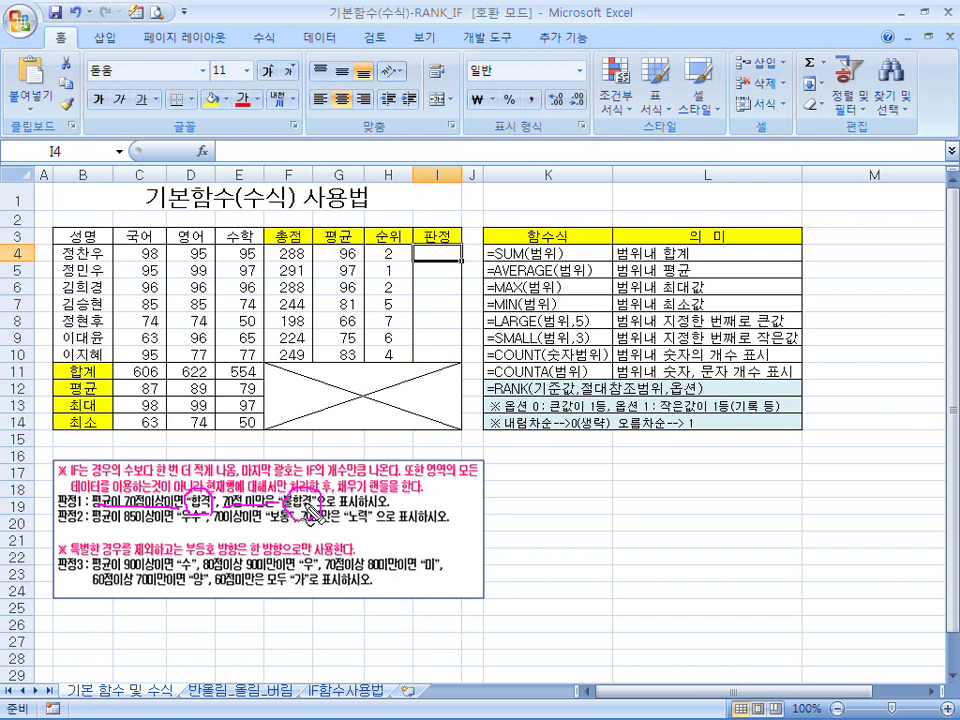
mouse_move(573, 482)
mouse_down()
mouse_move(566, 497)
mouse_move(603, 495)
mouse_move(590, 520)
mouse_move(640, 505)
mouse_move(711, 519)
mouse_up()
drag(639, 478, 628, 535)
drag(573, 533, 716, 529)
drag(584, 536, 698, 536)
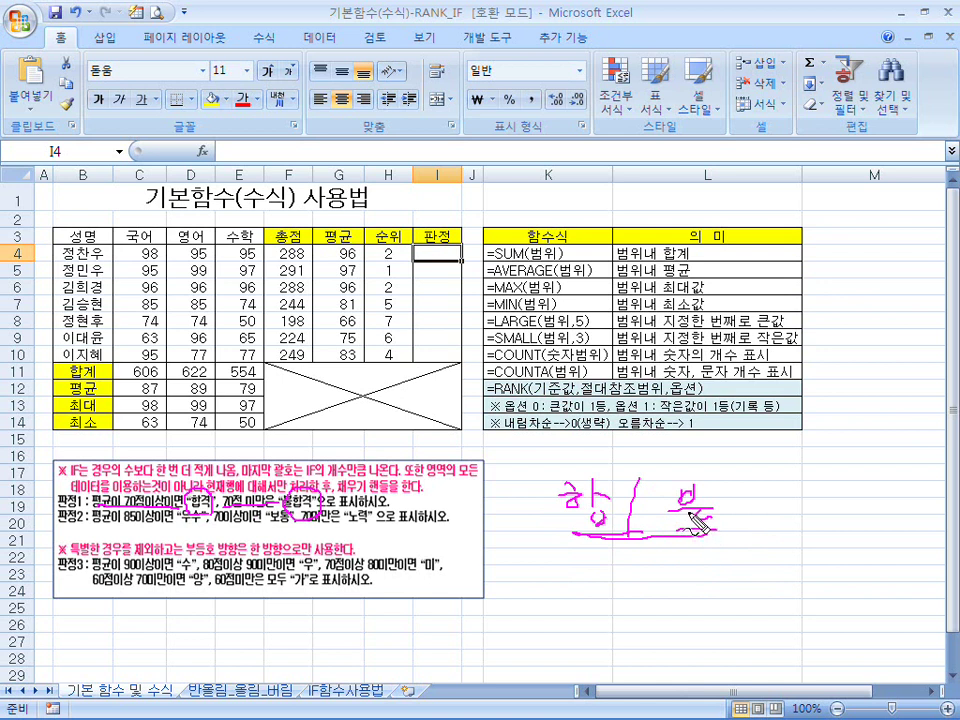
drag(722, 492, 753, 522)
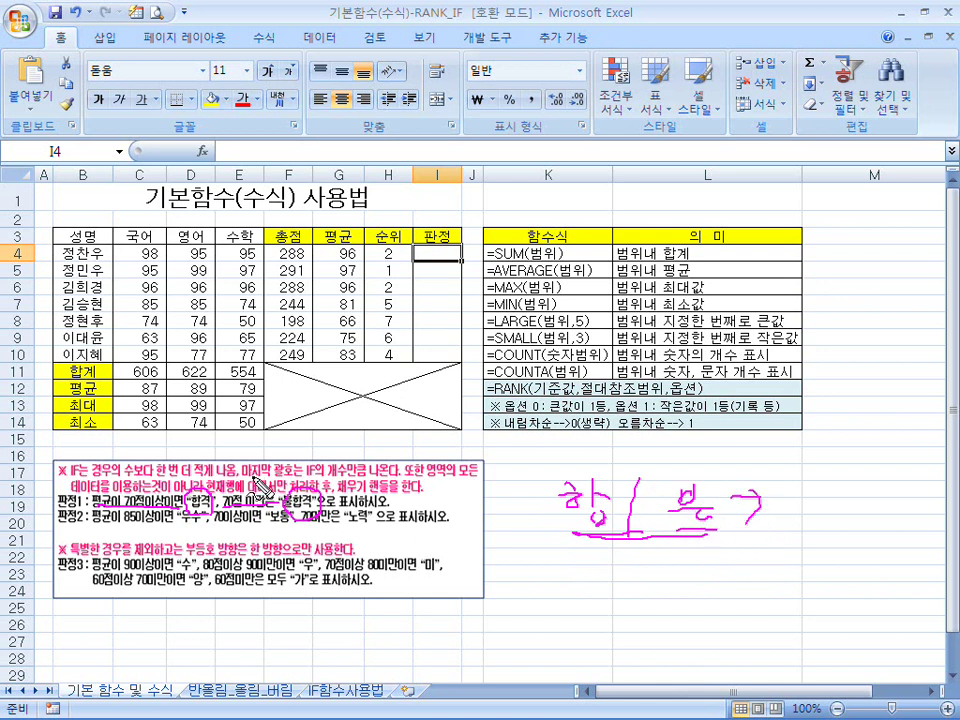
drag(180, 480, 214, 478)
mouse_move(812, 480)
mouse_down()
mouse_move(793, 515)
mouse_move(852, 538)
mouse_move(822, 590)
mouse_up()
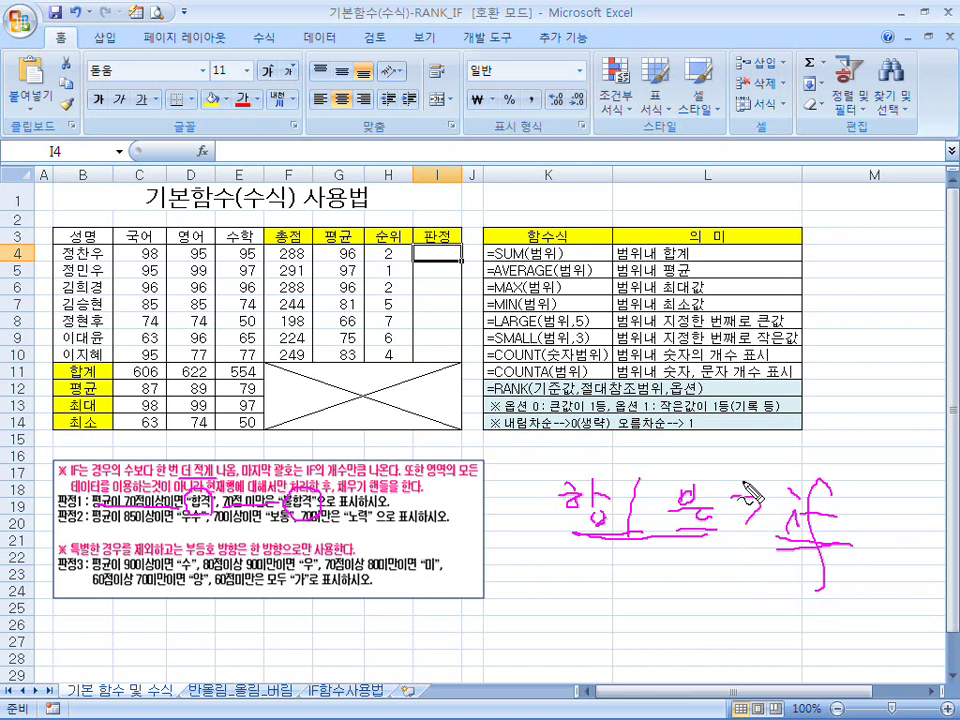
key(Escape)
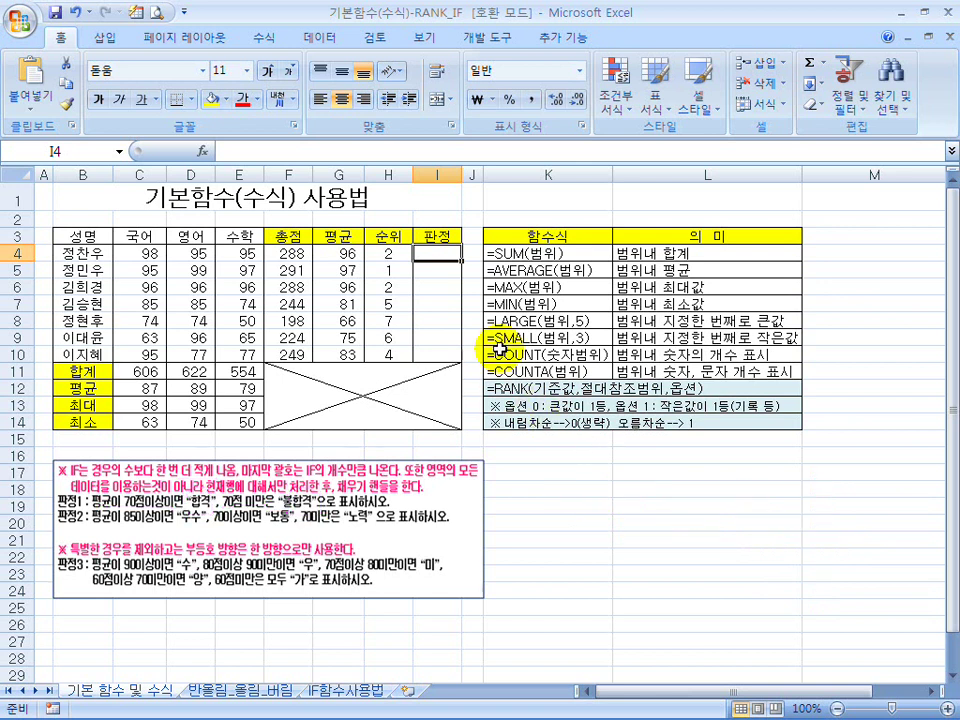
Start an IF formula in I4 that tests whether the average in G4 is greater than or equal to 70
text(=)
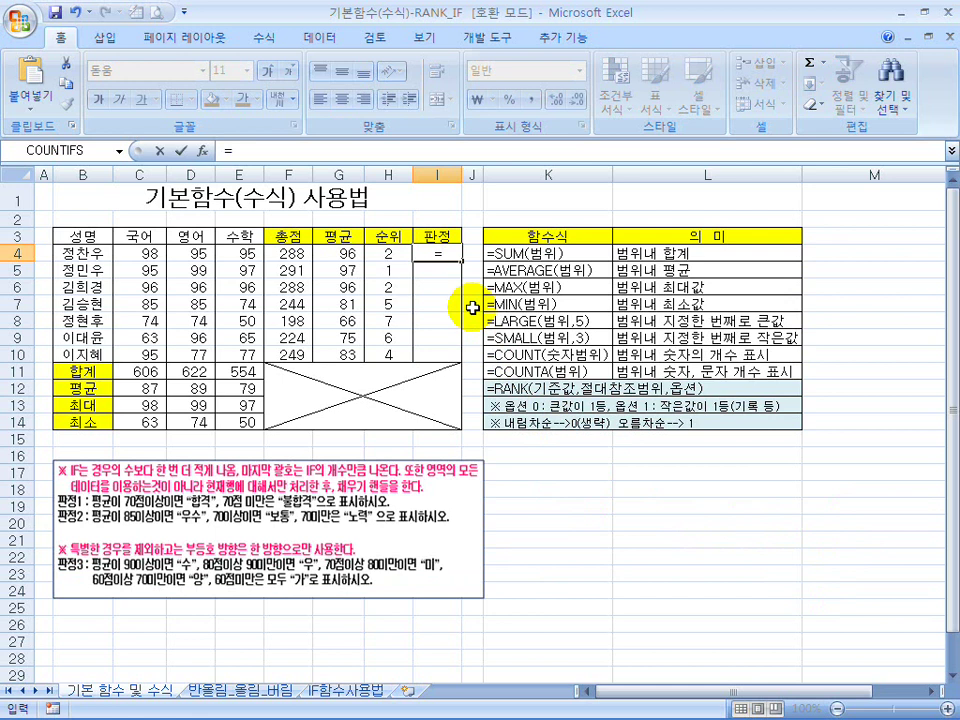
text(if)
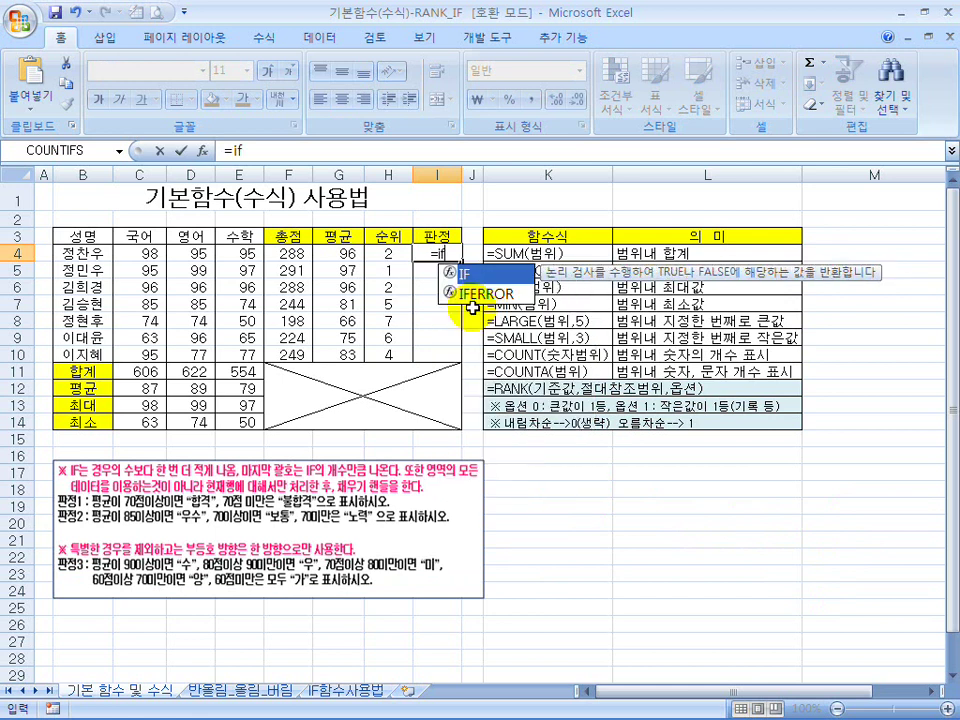
text(()
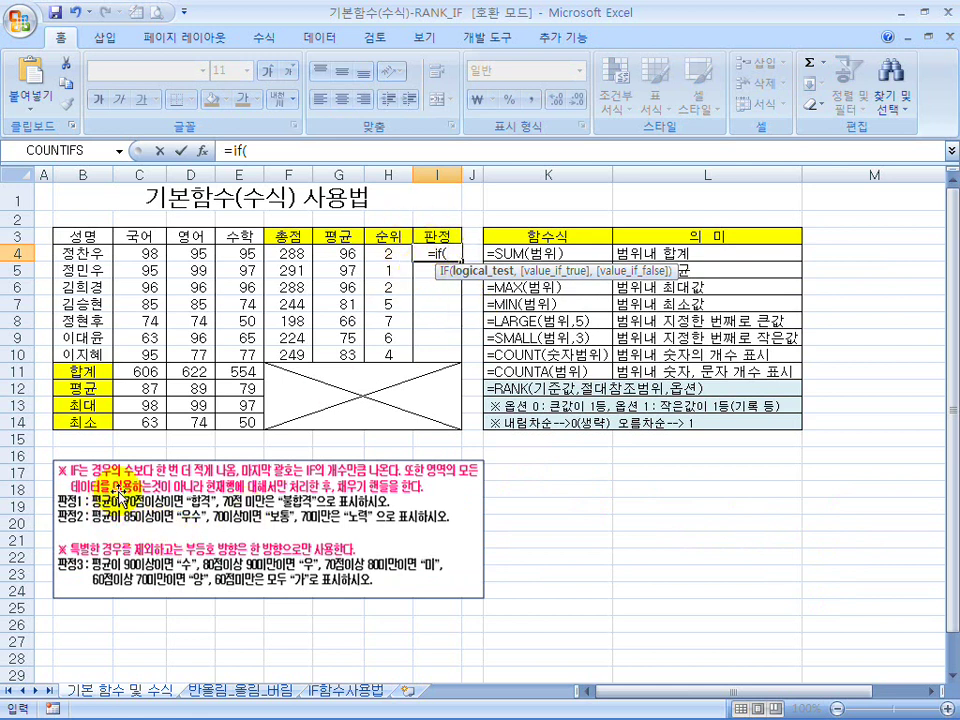
click(342, 254)
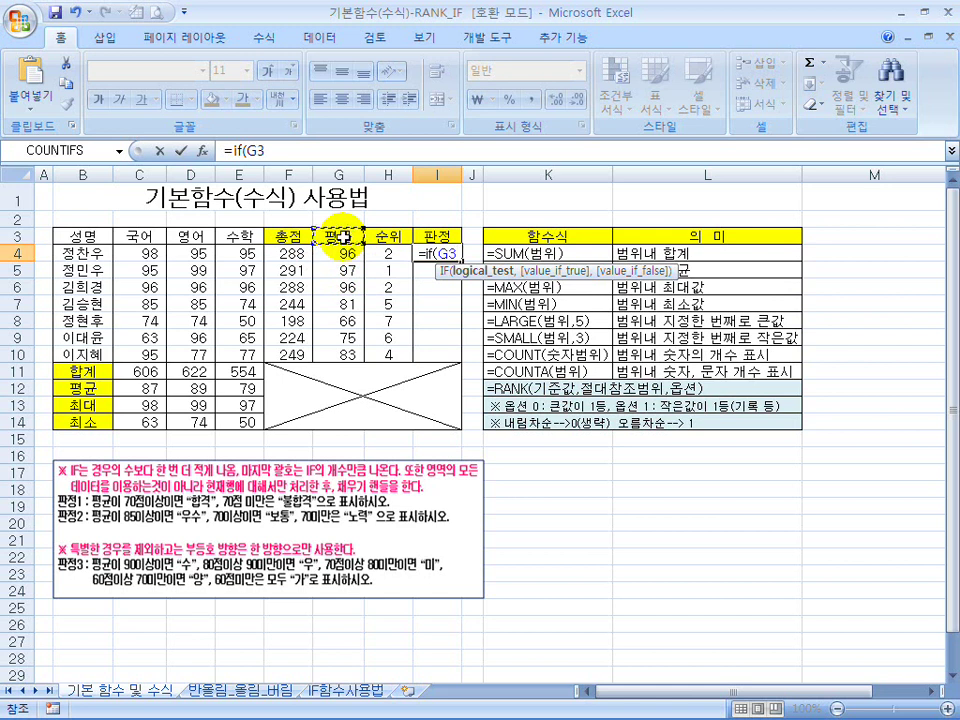
click(340, 271)
click(341, 321)
click(347, 258)
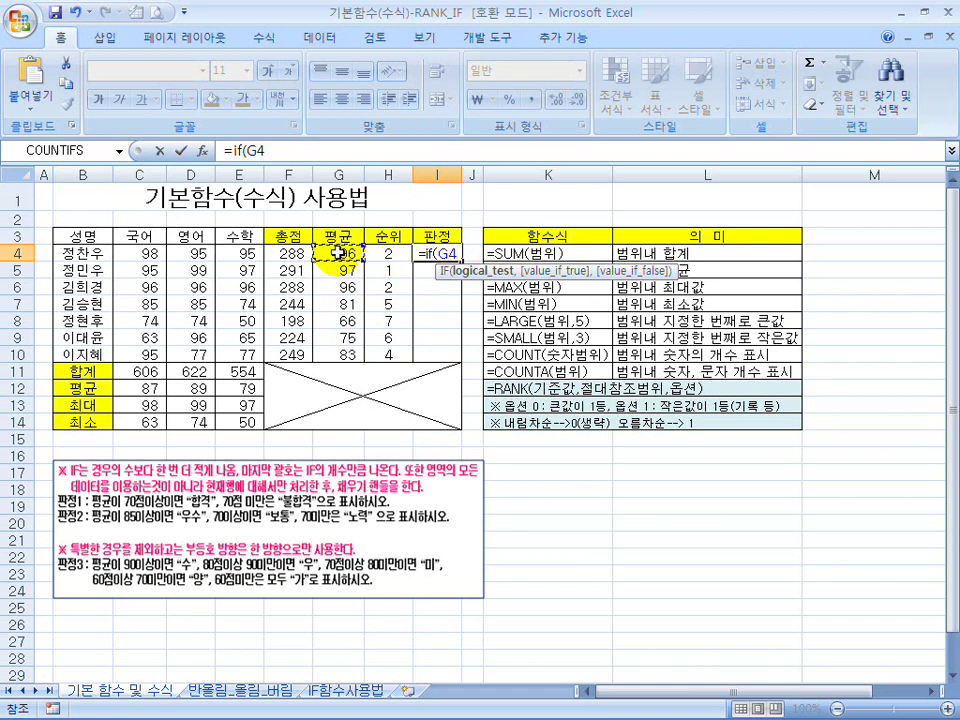
text(>=)
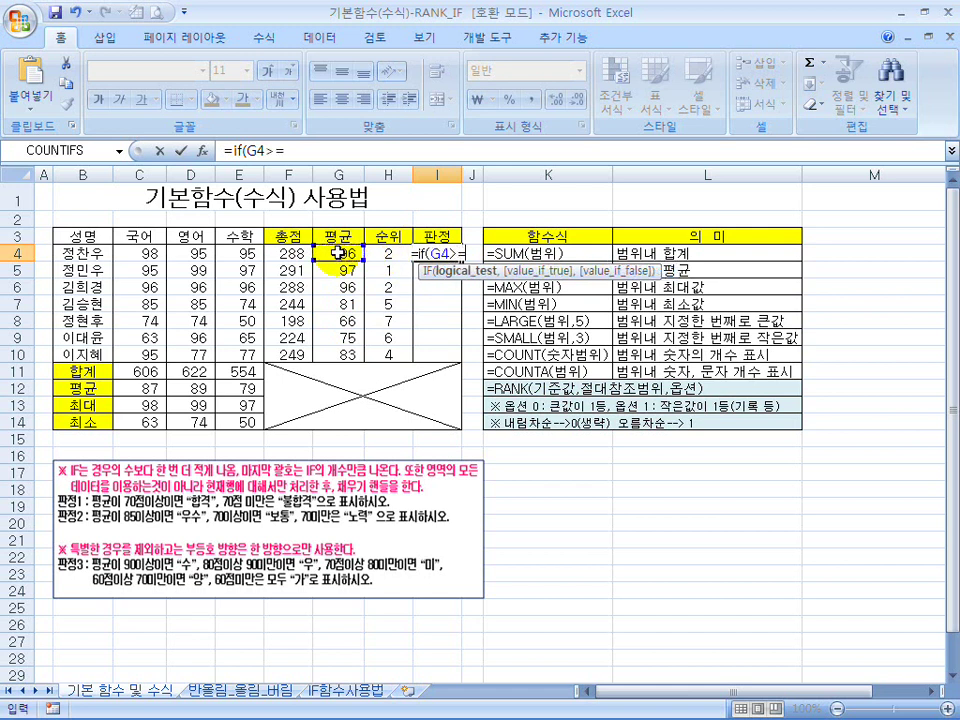
text(70)
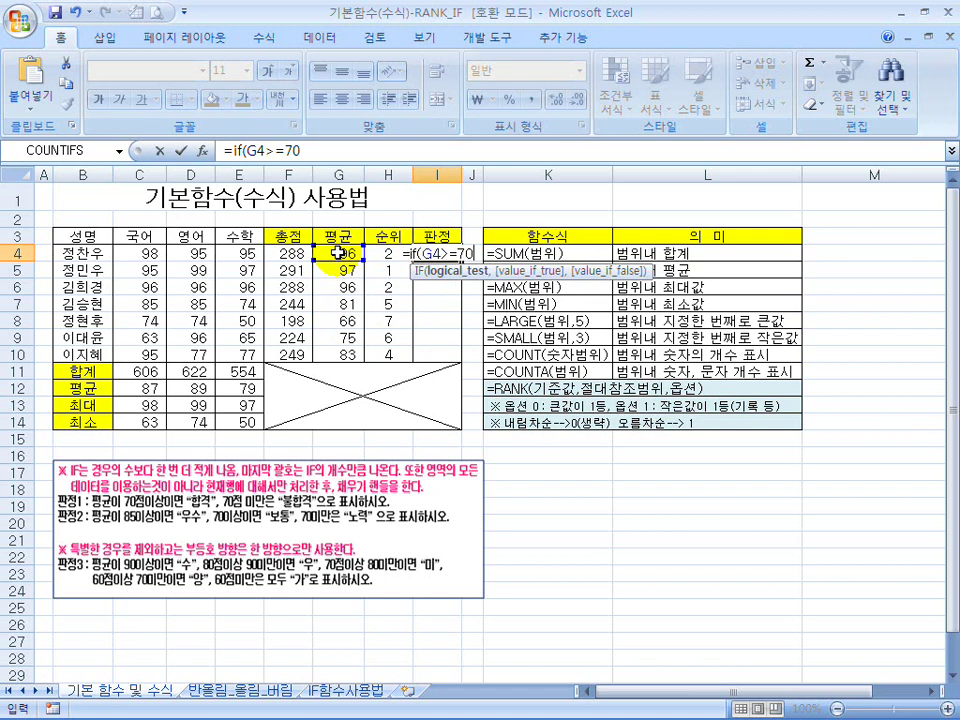
text(,)
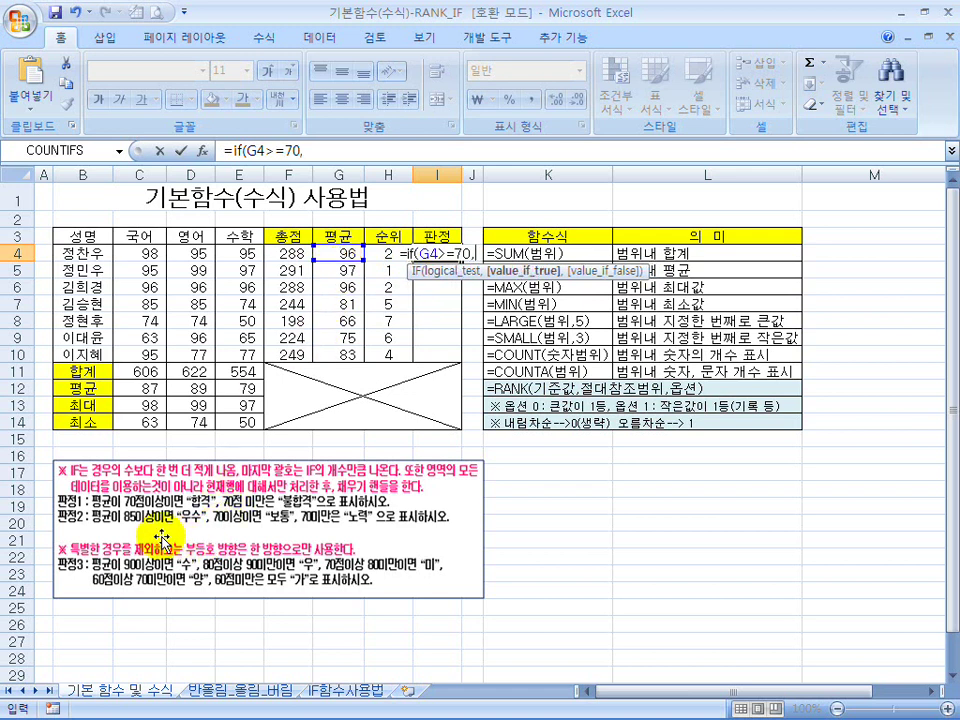
Add "합격" as the value the IF formula in I4 returns when the test is true
text(")
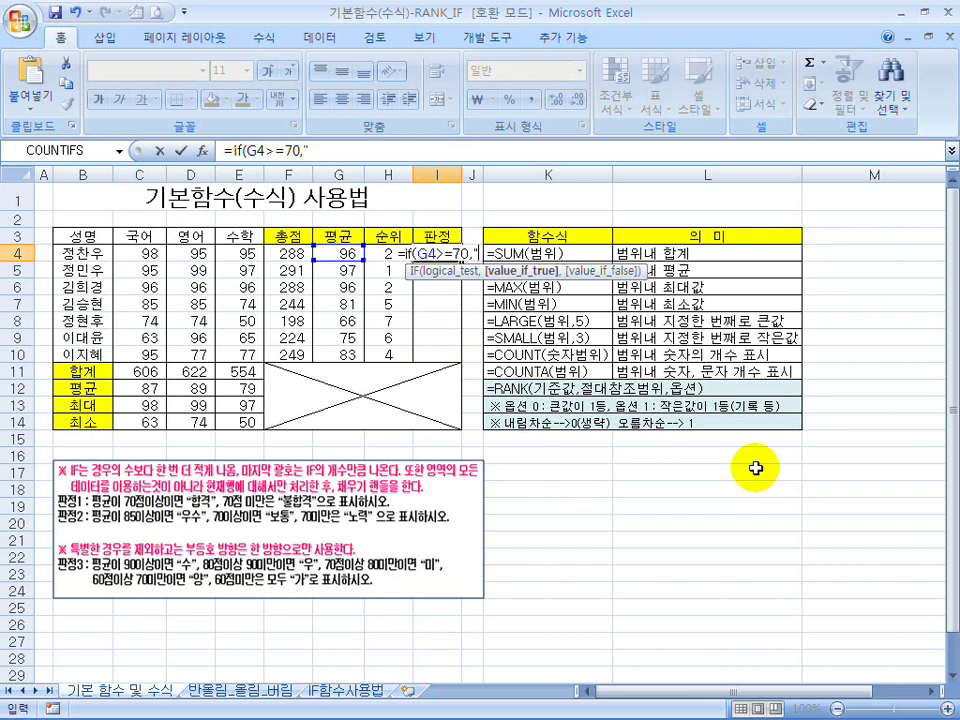
text(gkqr)
key(BackSpace)
key(BackSpace)
key(BackSpace)
key(BackSpace)
text(합겨)
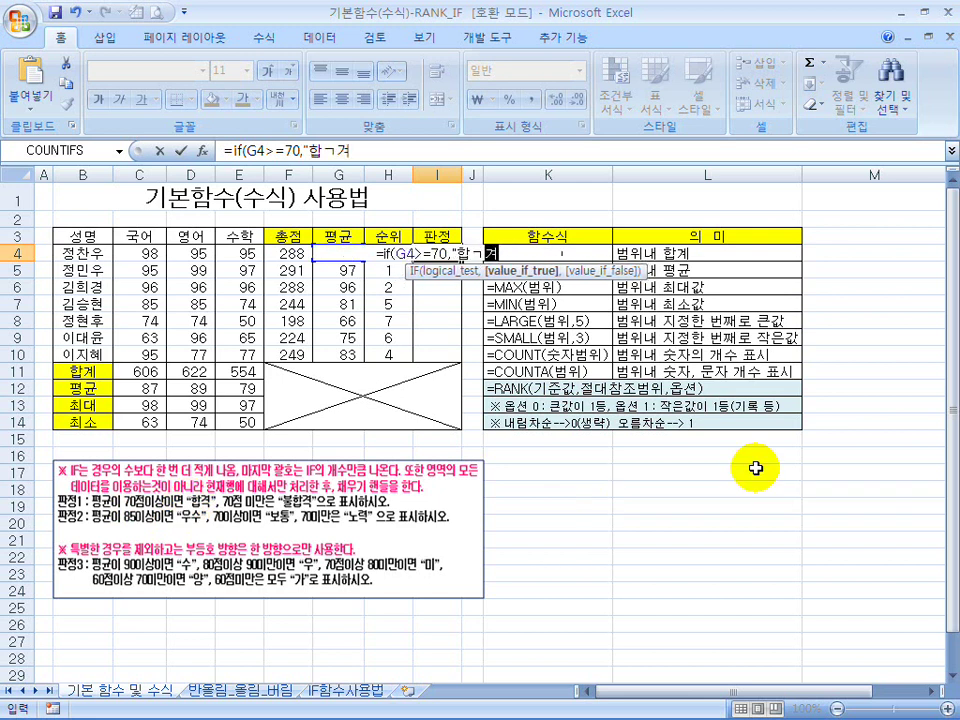
text(")
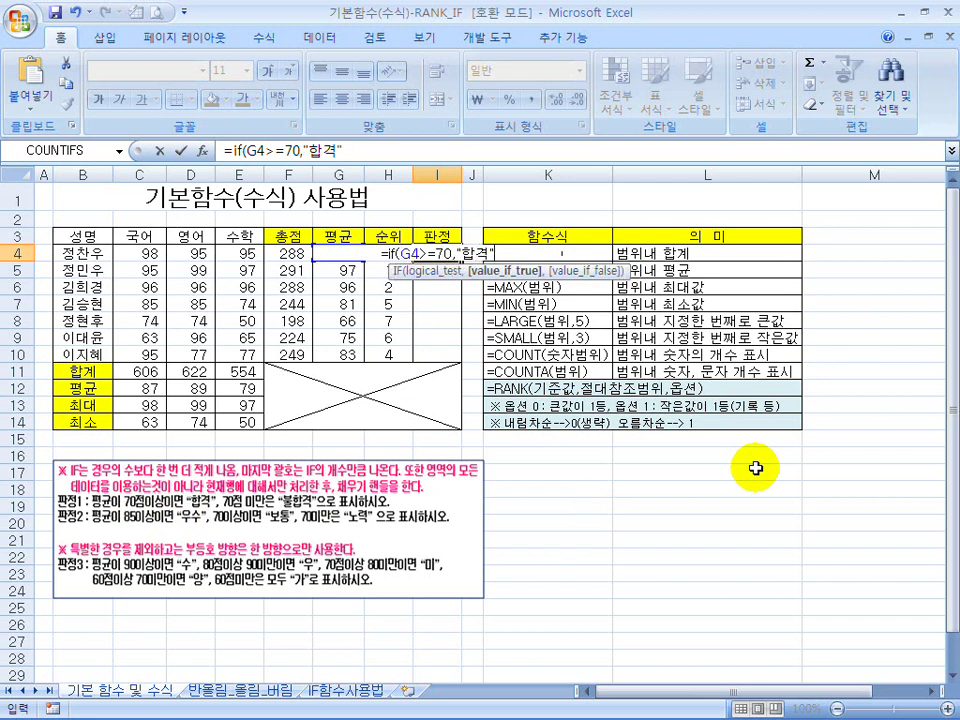
Add "불합격" as the false value of the IF formula in I4 and close its parenthesis
text(,"불합ㄱ)
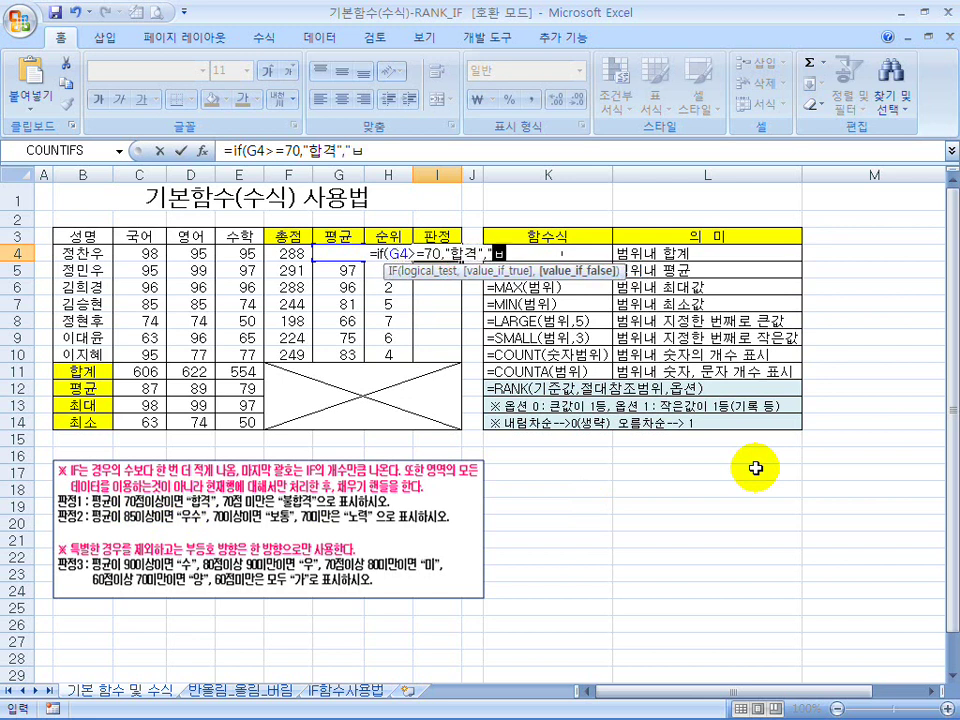
text(ㅕ)
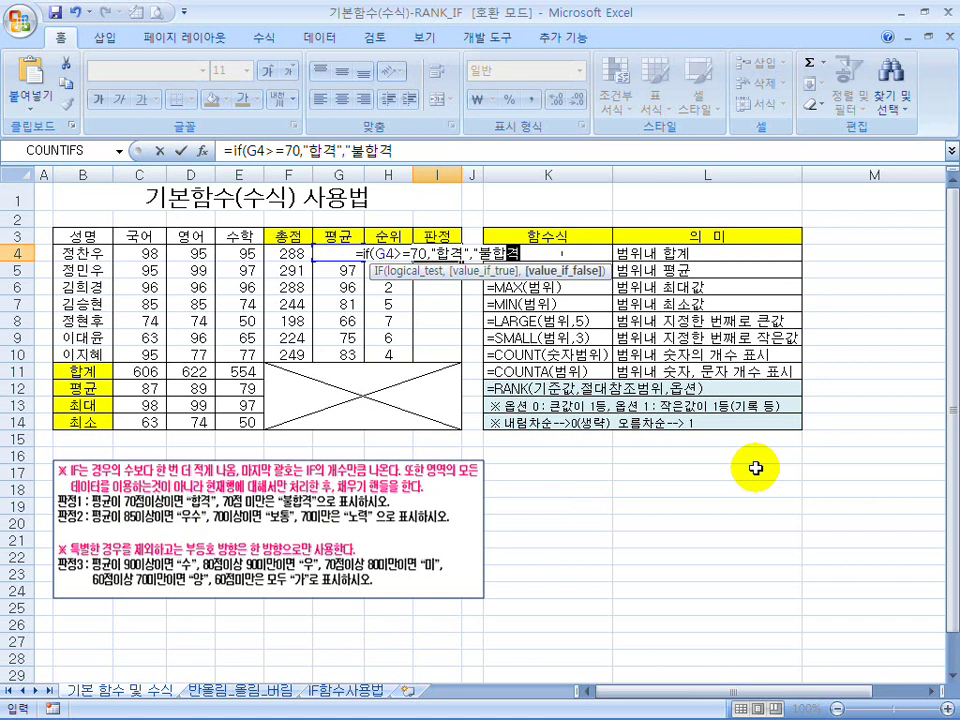
text(")
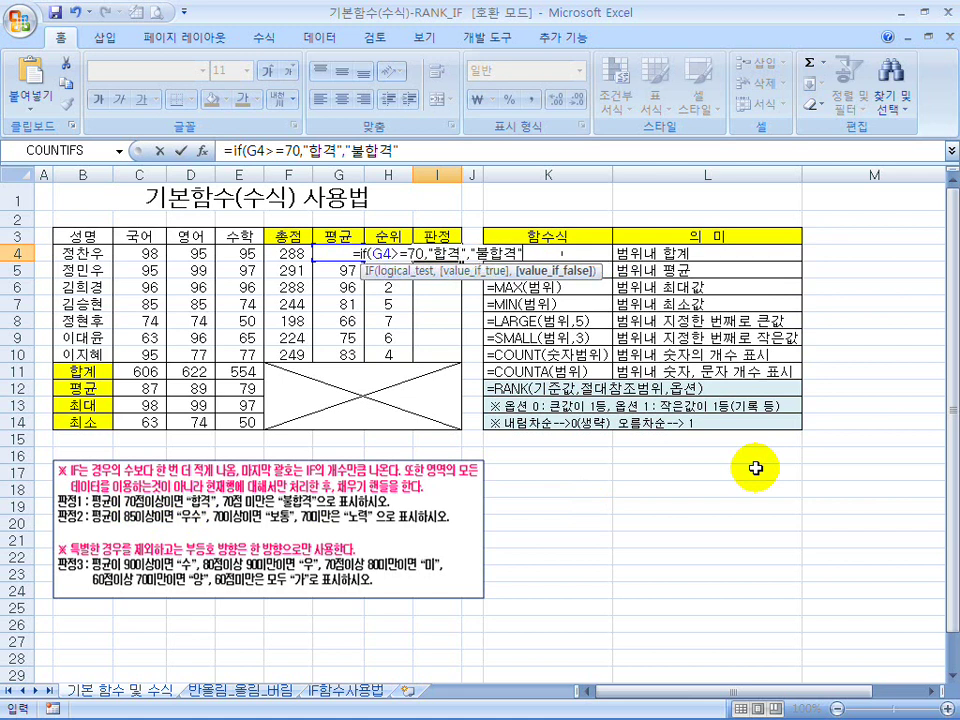
text())
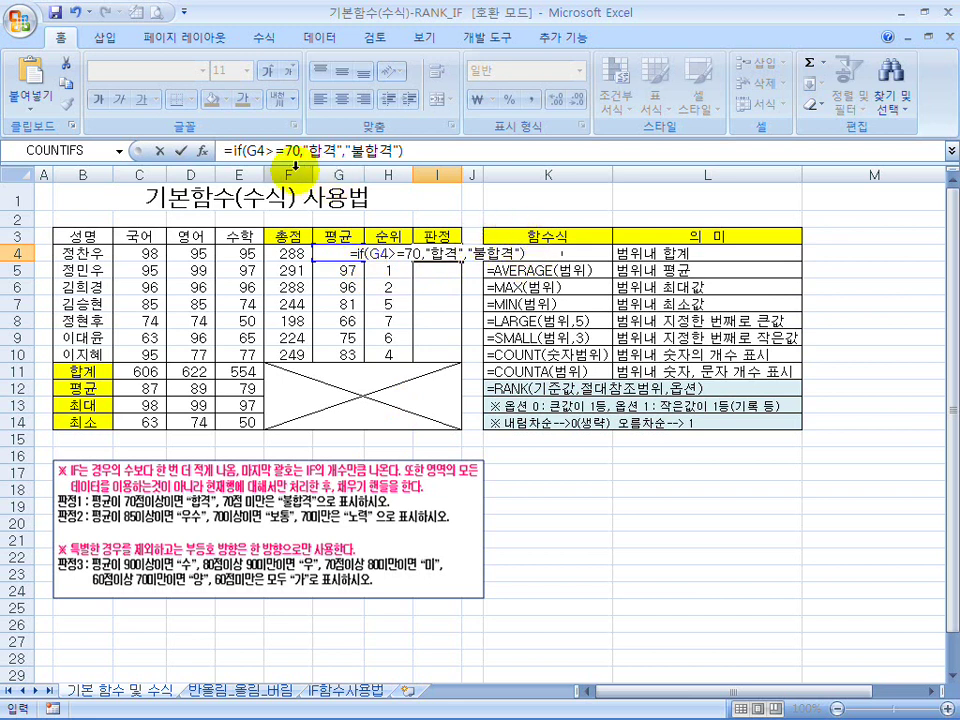
Review the IF formula in I4 part by part: the G4>=70 condition, the true value "합격" and the false value "불합격"
double_click(255, 150)
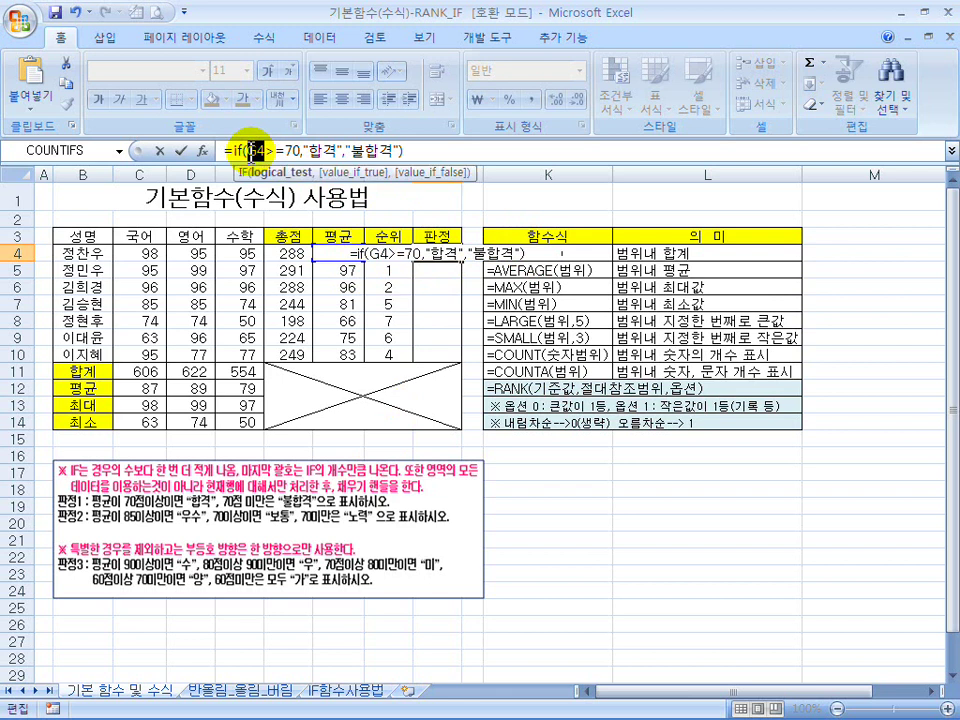
drag(286, 149, 268, 149)
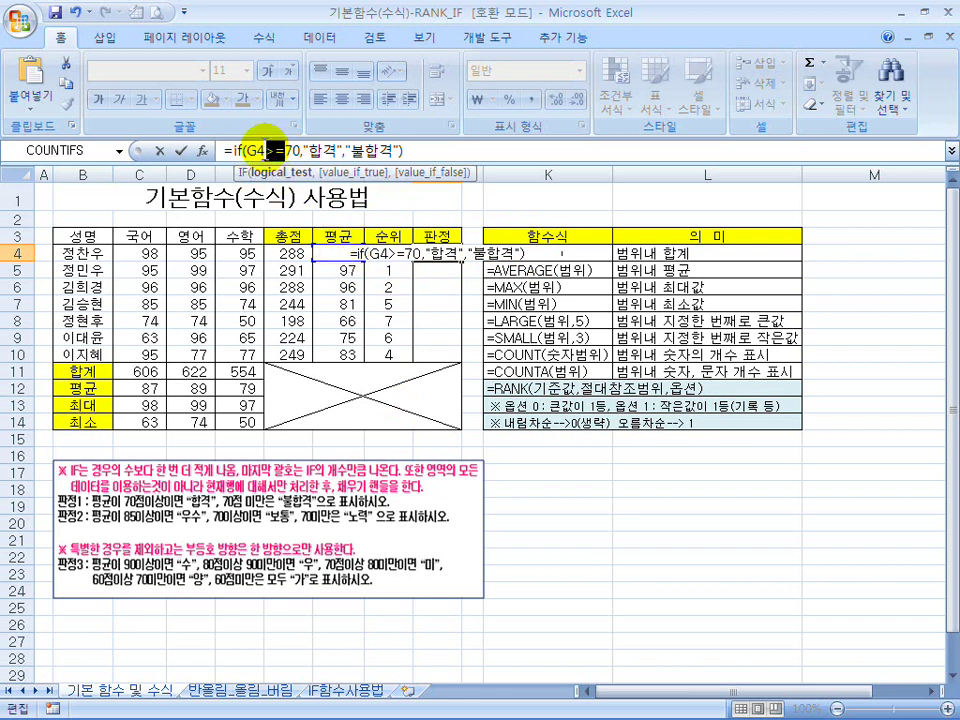
drag(266, 149, 246, 149)
click(304, 150)
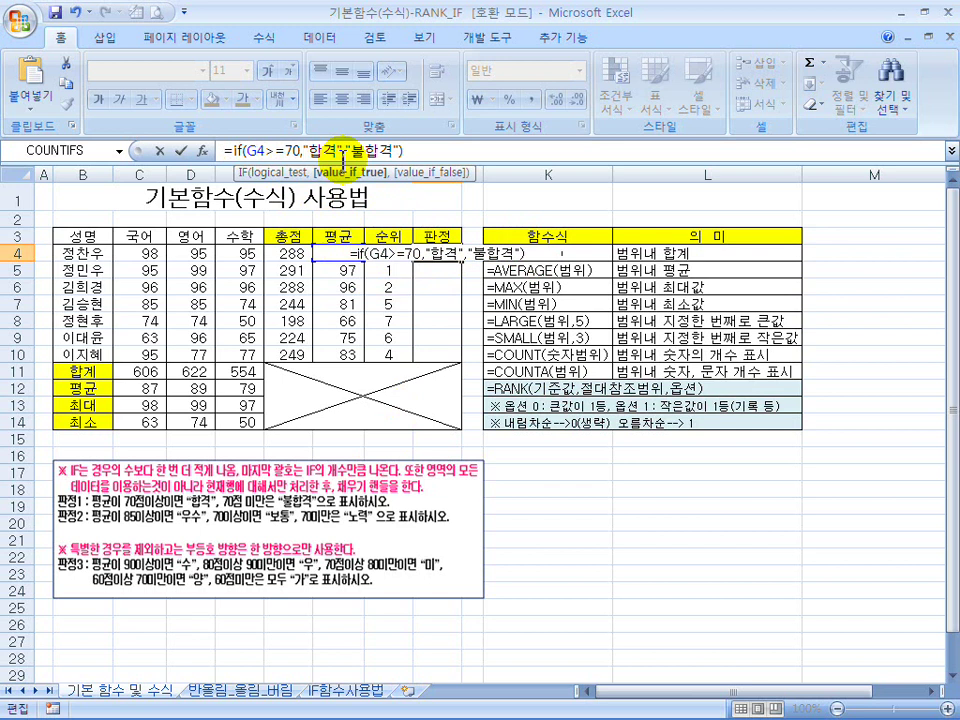
click(295, 150)
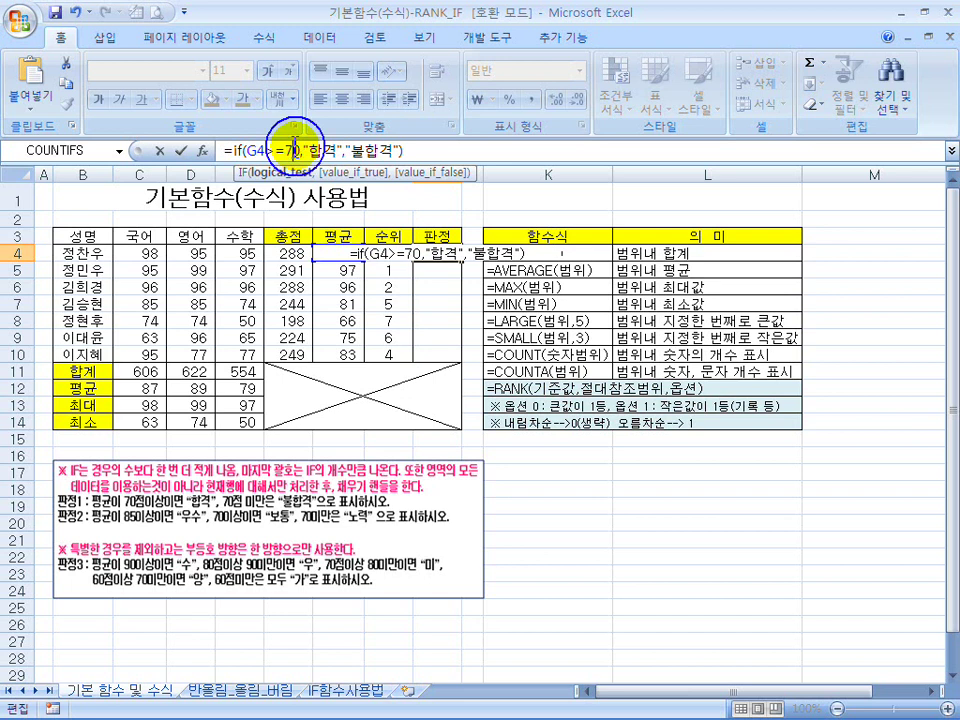
drag(285, 150, 269, 150)
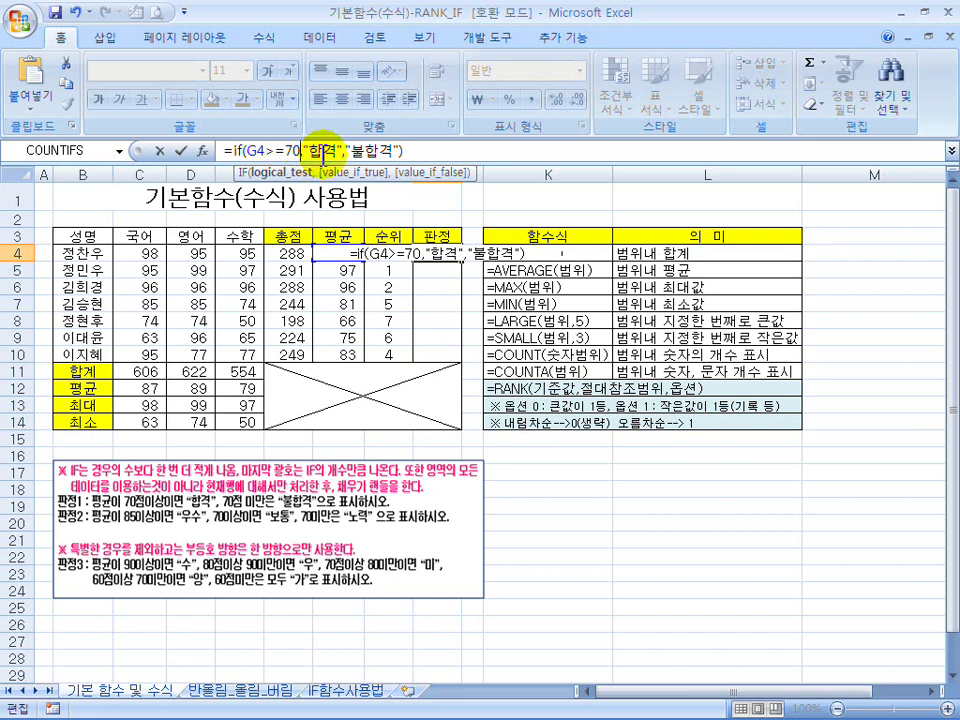
click(323, 150)
drag(340, 150, 306, 135)
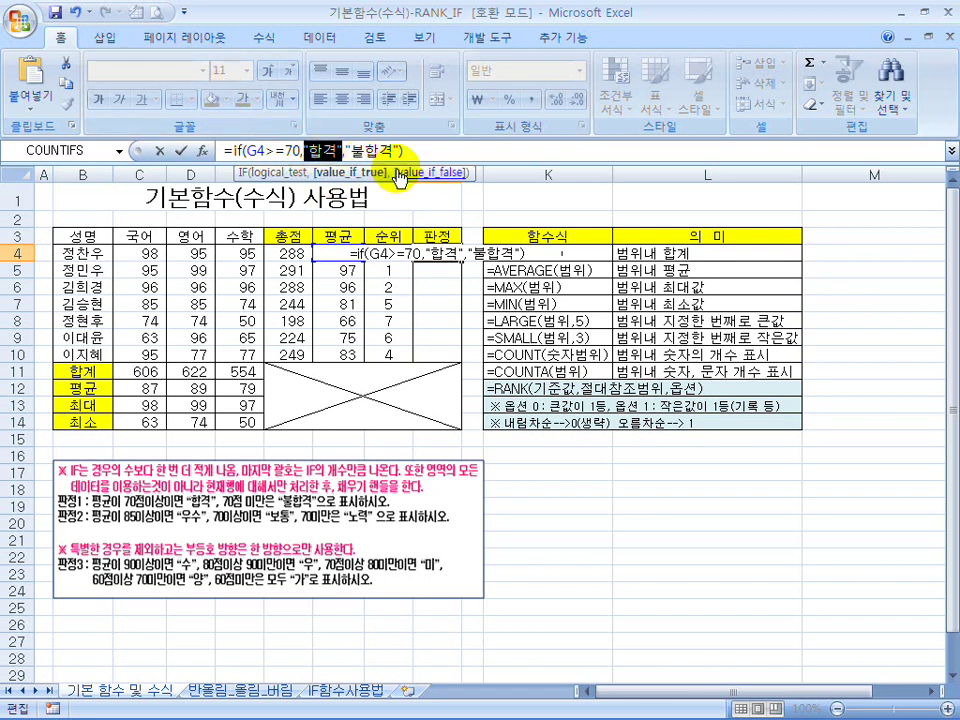
drag(399, 151, 372, 151)
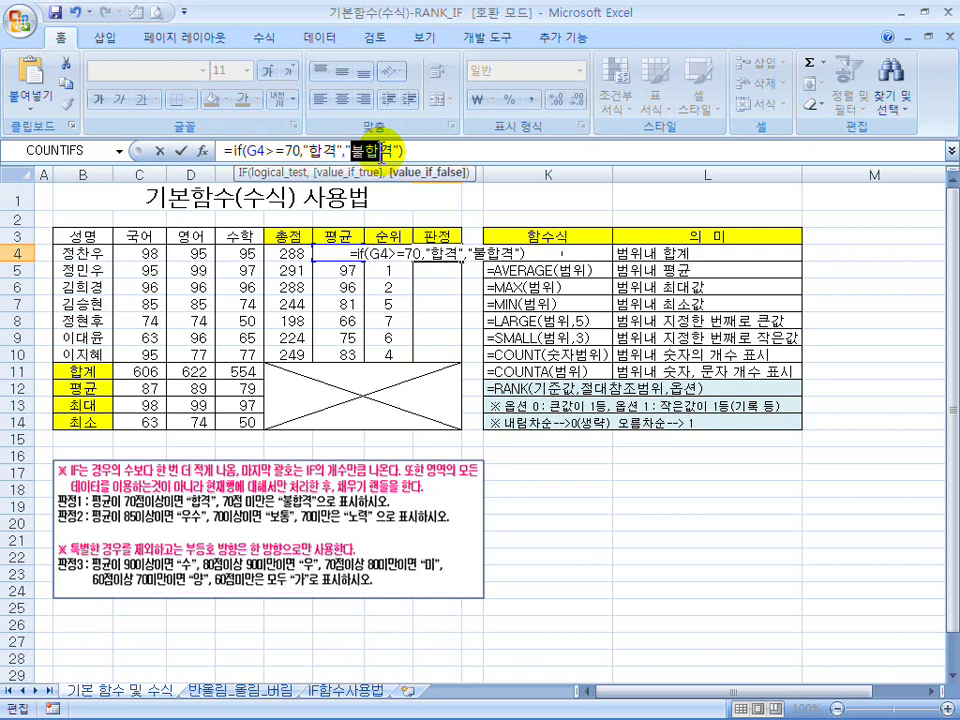
Enter the IF formula in I4 and fill it down through I10
key(Return)
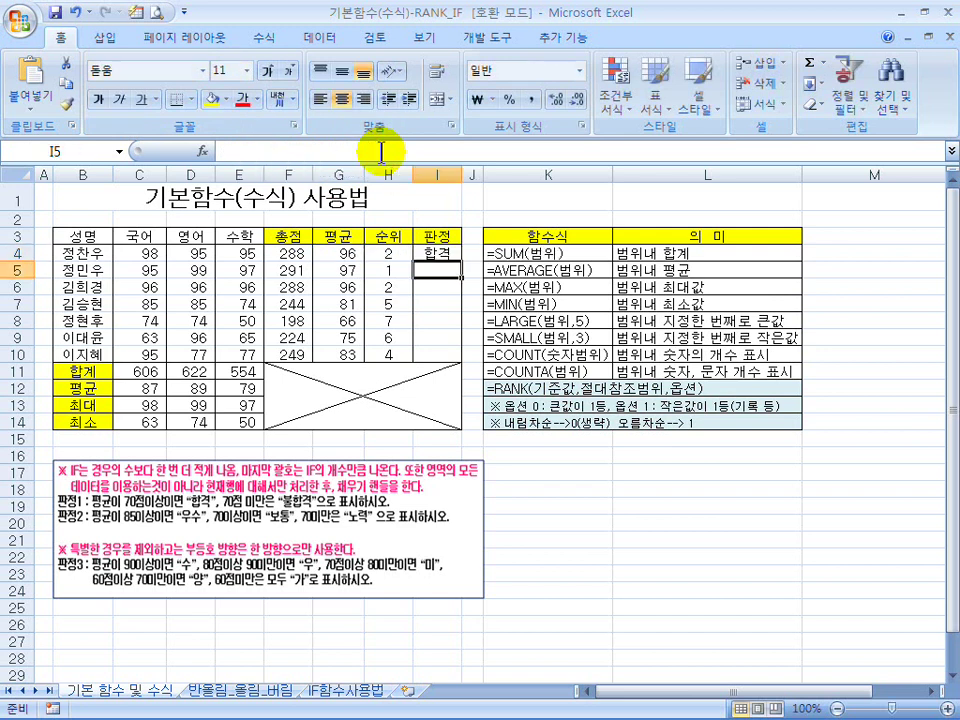
click(340, 253)
click(437, 253)
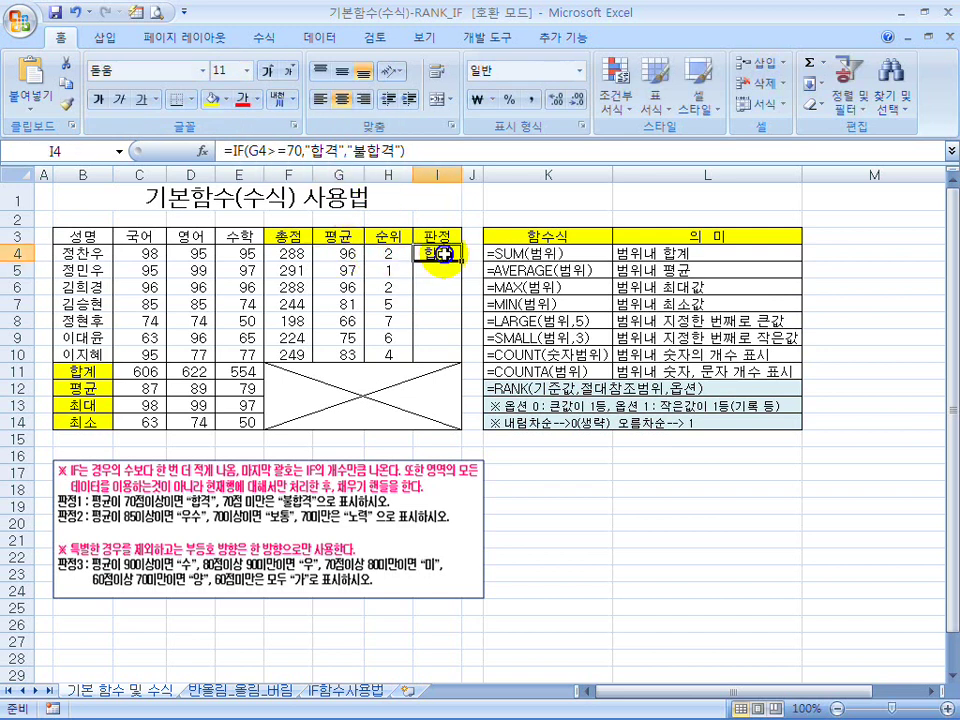
drag(461, 262, 460, 360)
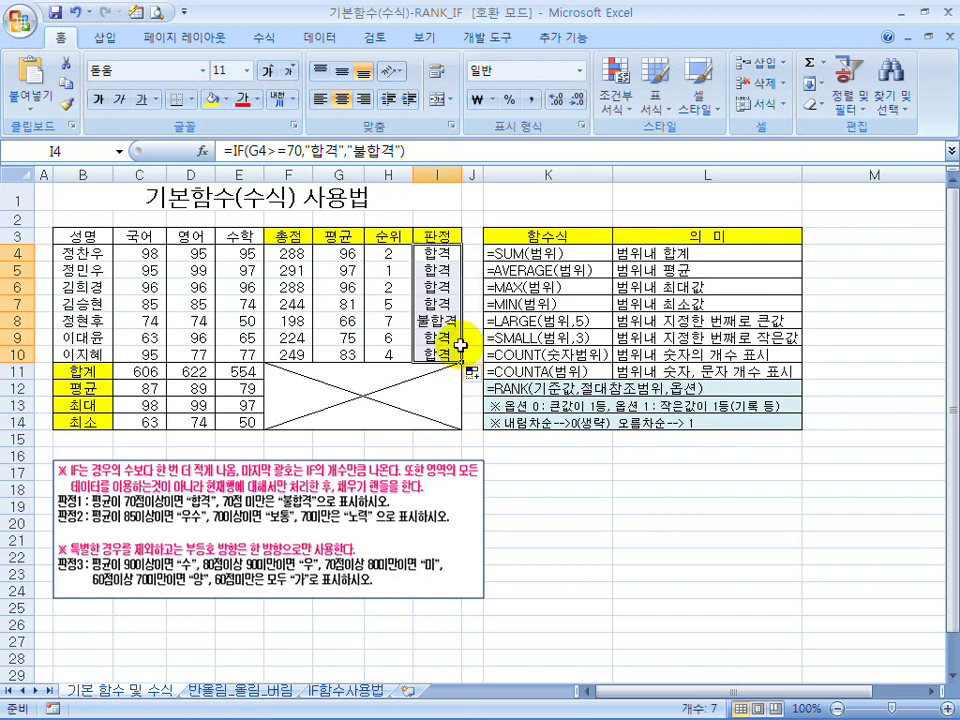
Compare the 판정 results in rows 5 and 8 with their averages and return to I4
drag(437, 272, 370, 275)
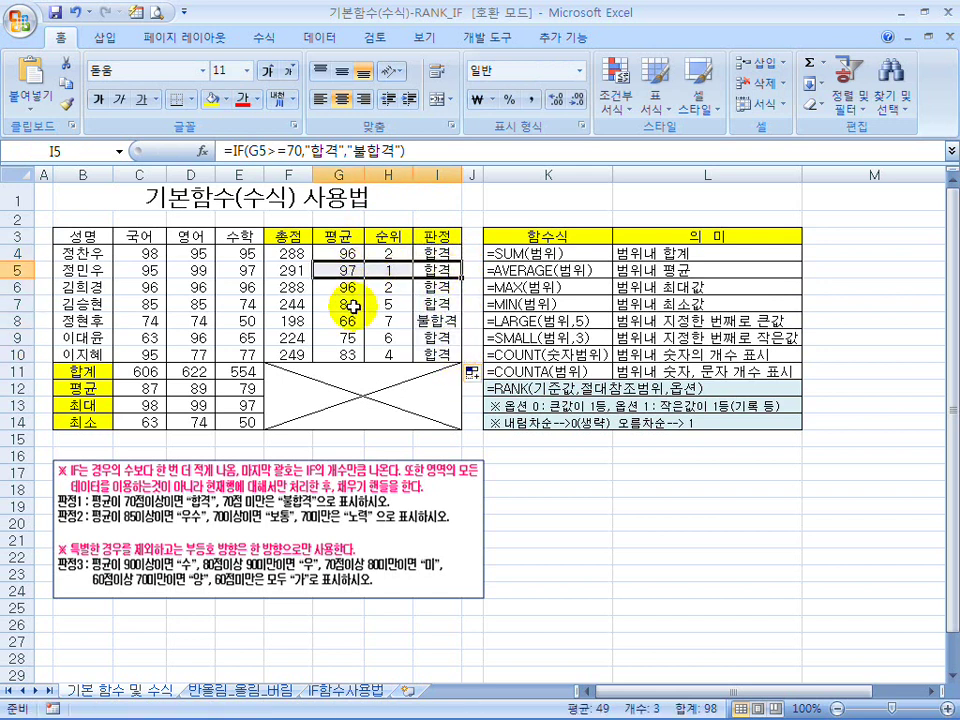
click(352, 320)
drag(352, 320, 423, 321)
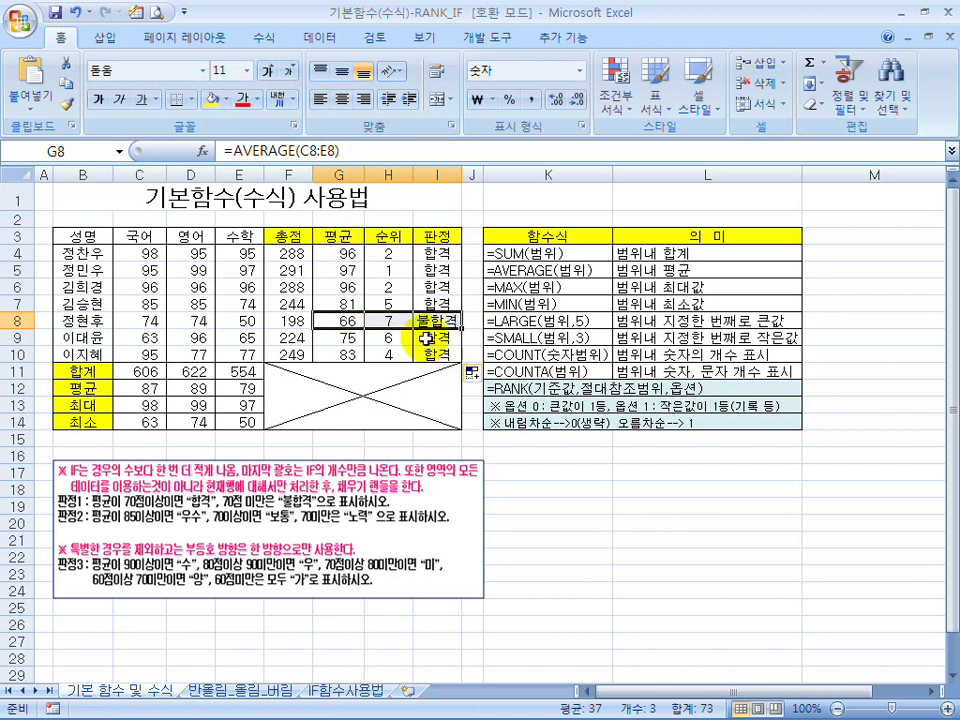
click(441, 254)
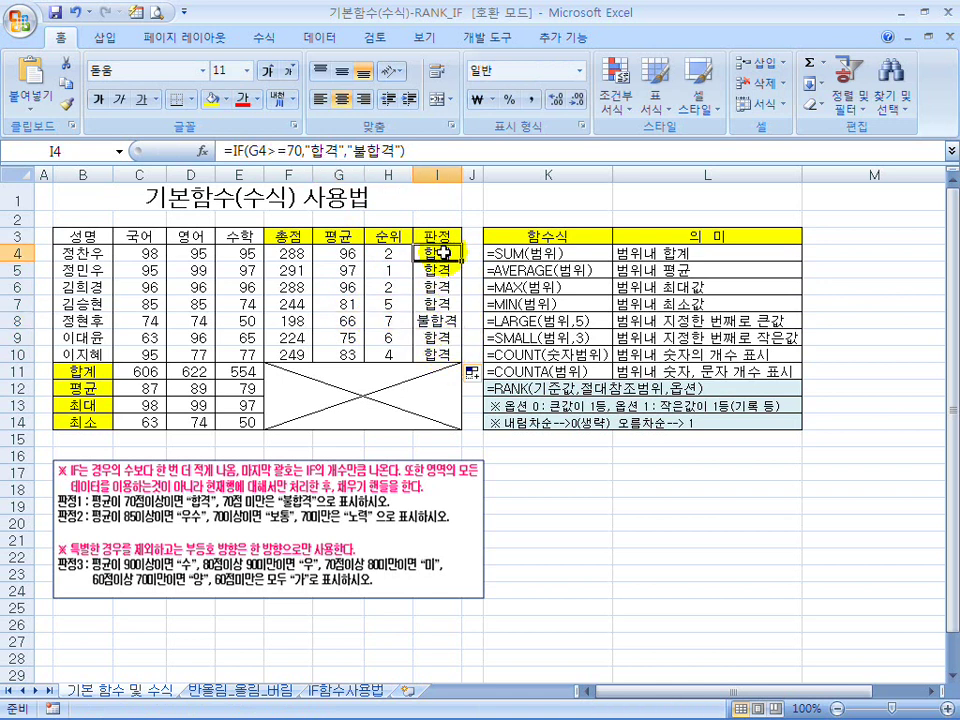
Switch to the PowerPoint slide show and mark the condition, commas and result values of the 판정1 formula with the pen
key(super)
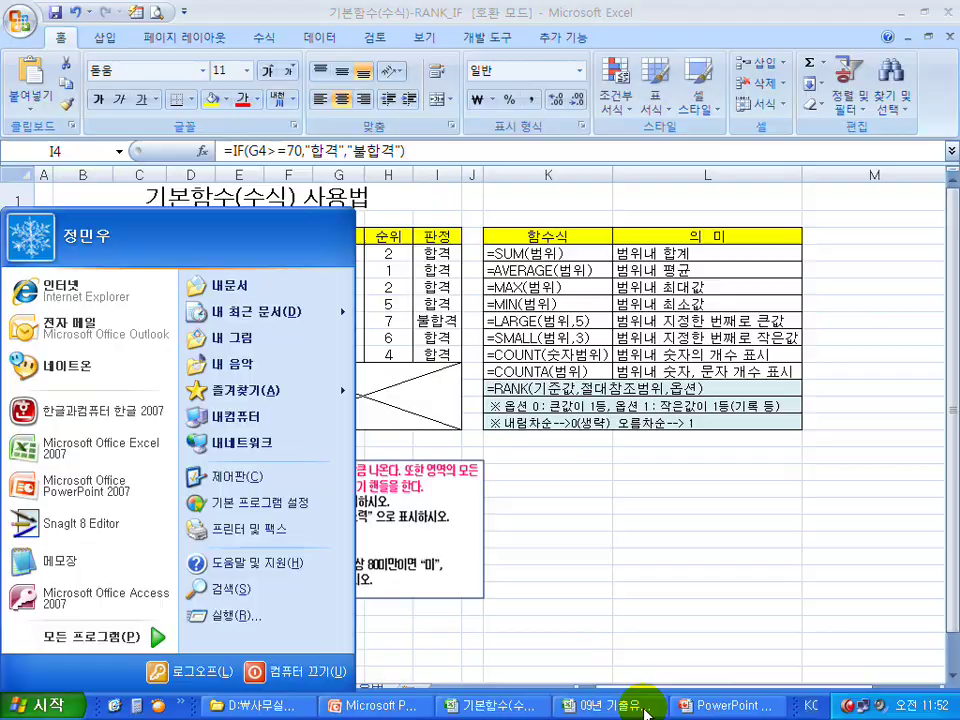
click(708, 706)
scroll(378, 492, up, 1)
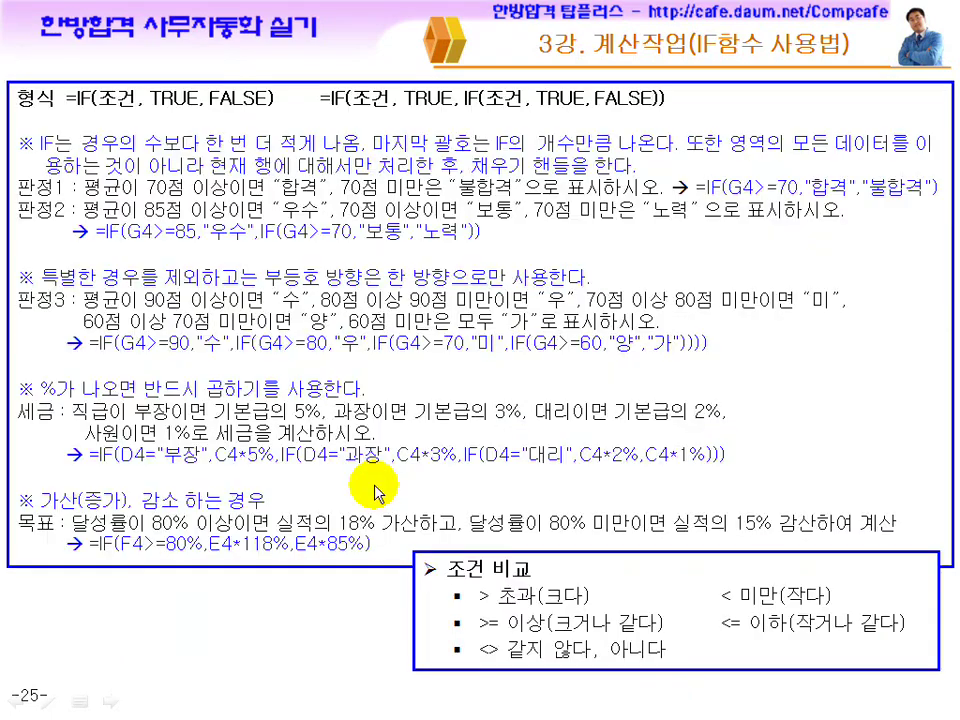
key(ctrl+p)
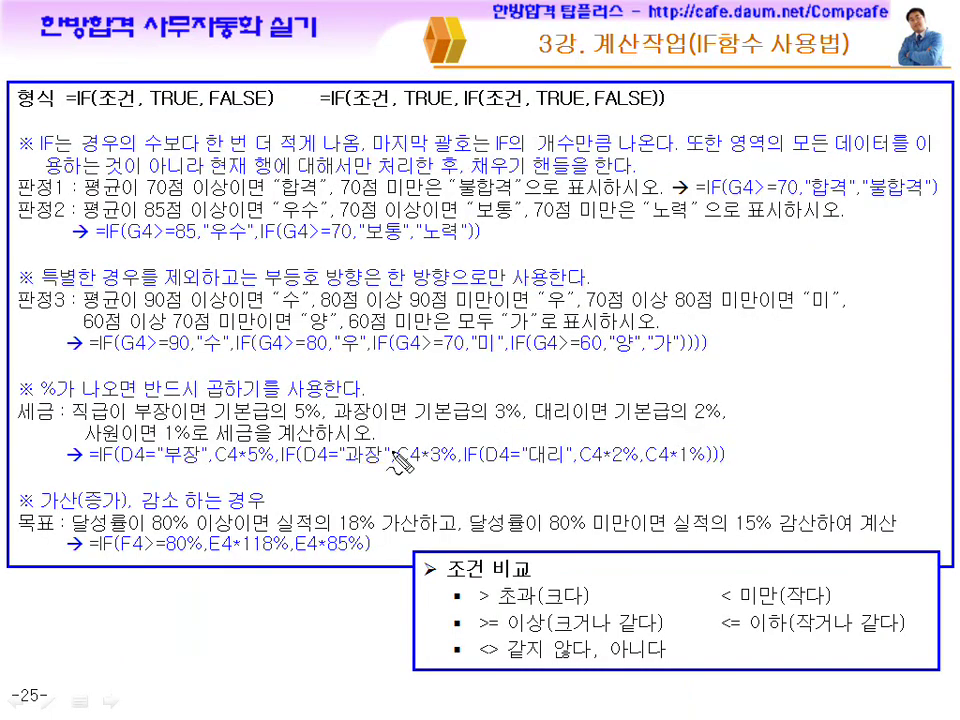
drag(703, 195, 803, 198)
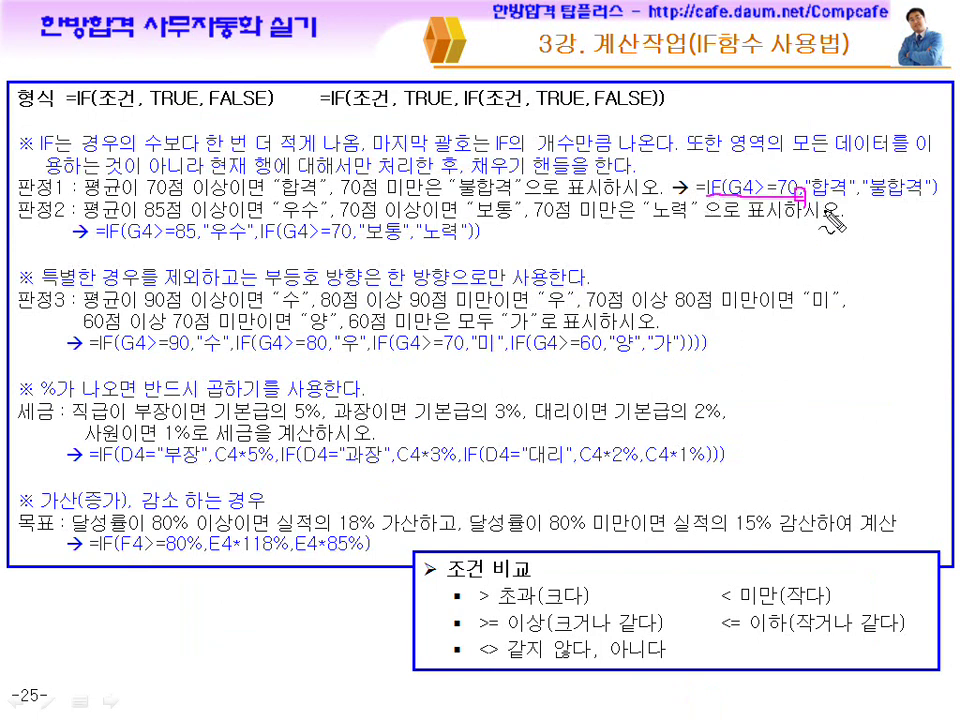
mouse_move(820, 205)
mouse_down()
mouse_move(855, 220)
mouse_move(860, 188)
mouse_move(912, 208)
mouse_up()
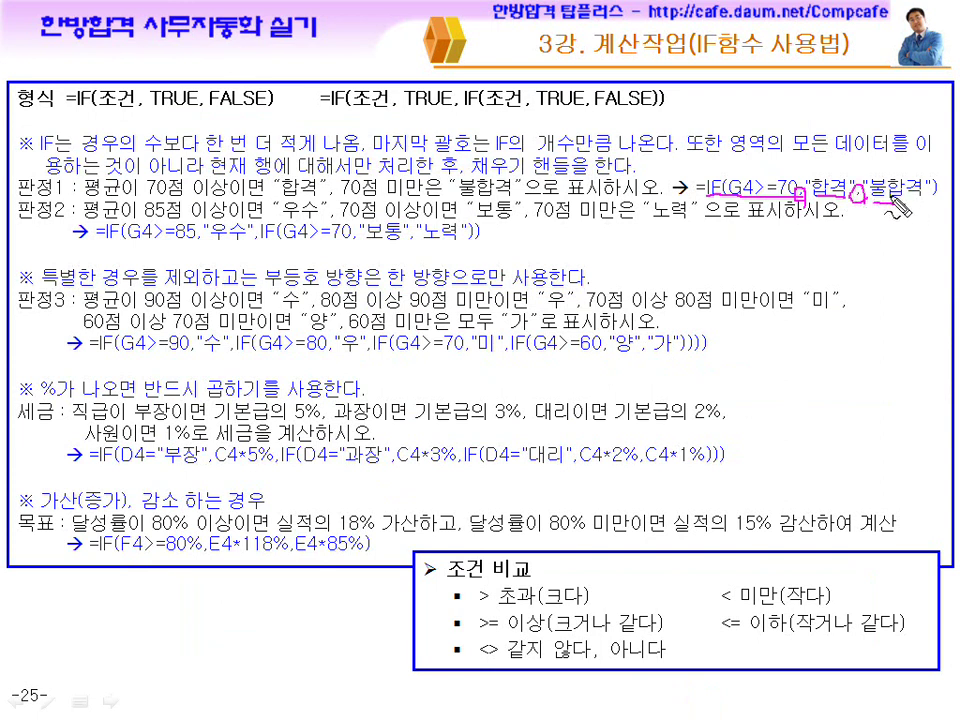
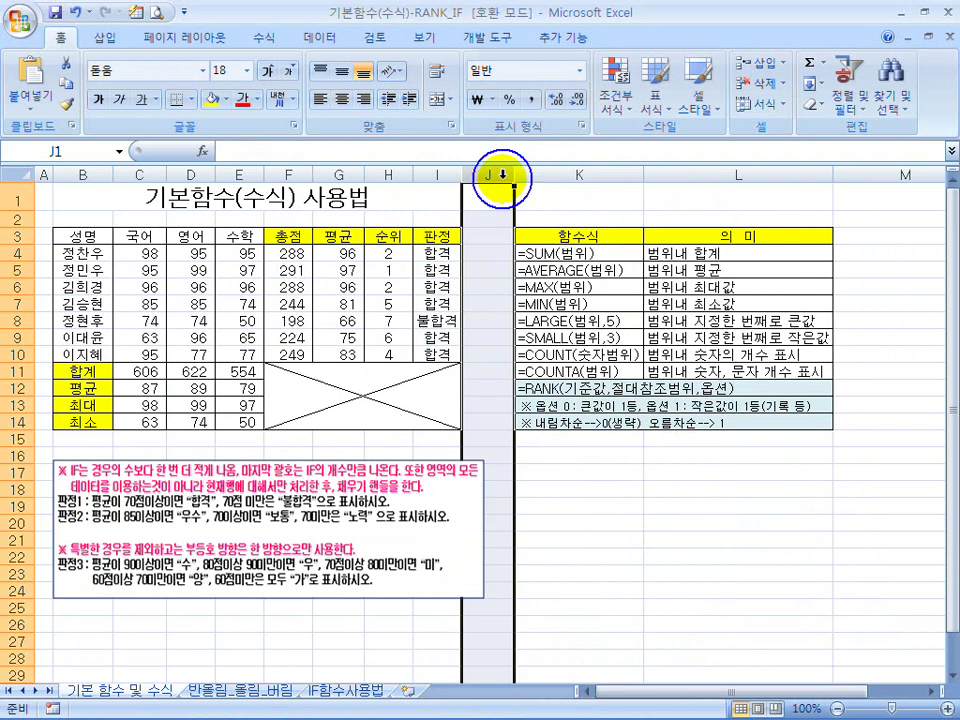
Insert a new column at J beside the 판정 column and select J4
right_click(502, 175)
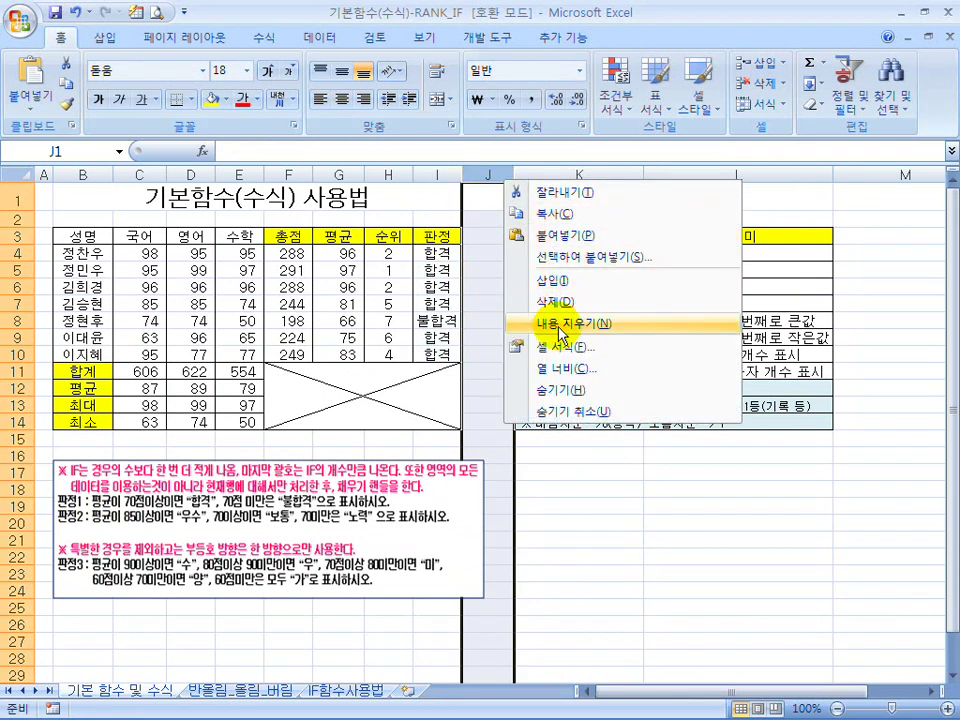
click(564, 282)
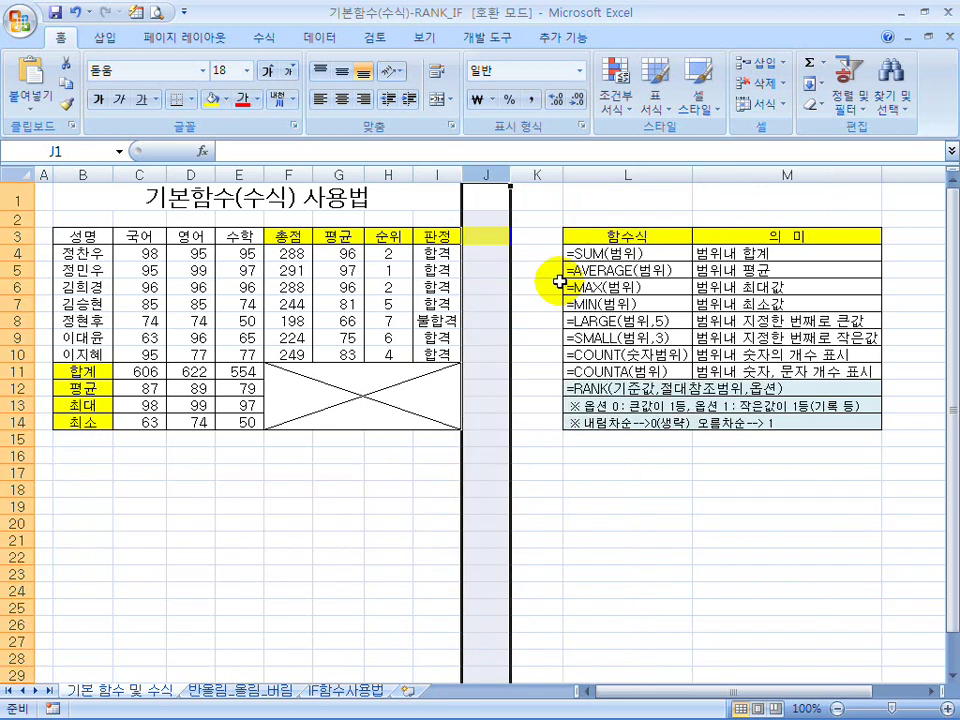
click(486, 240)
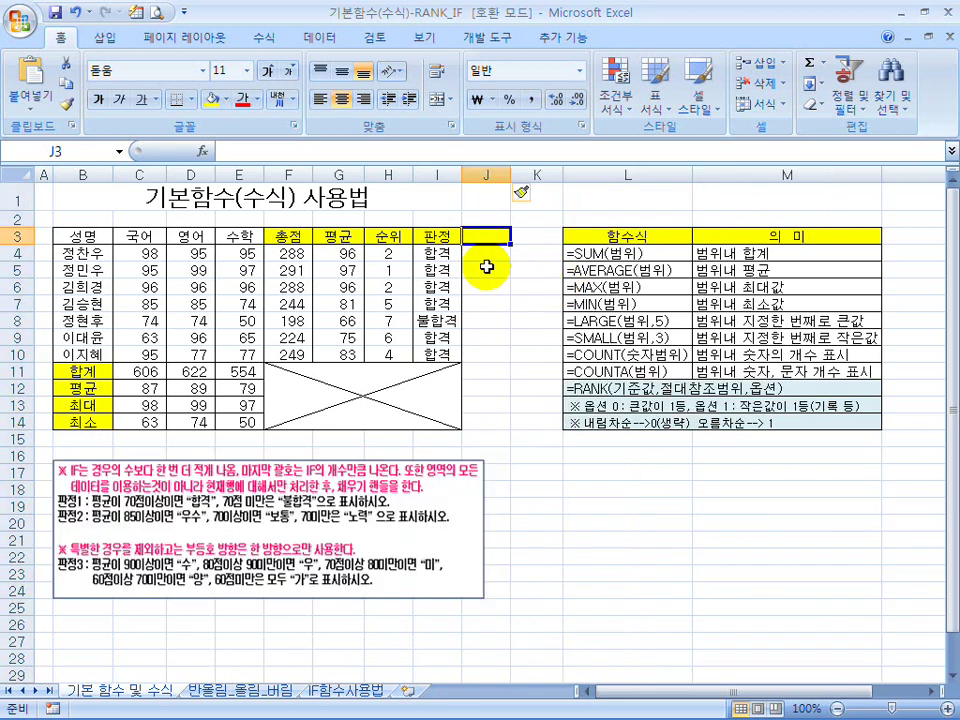
click(482, 255)
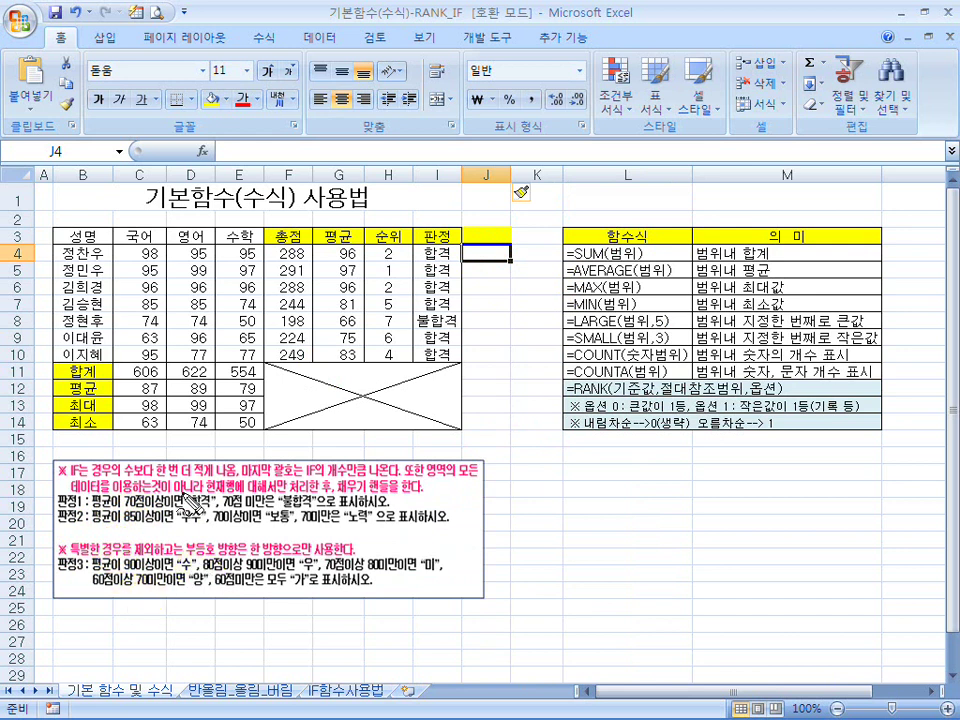
Annotate the result words in the 판정1 and 판정2 notes, handwrite "3 → if 2" beside them, and clear the markings
drag(177, 521, 207, 523)
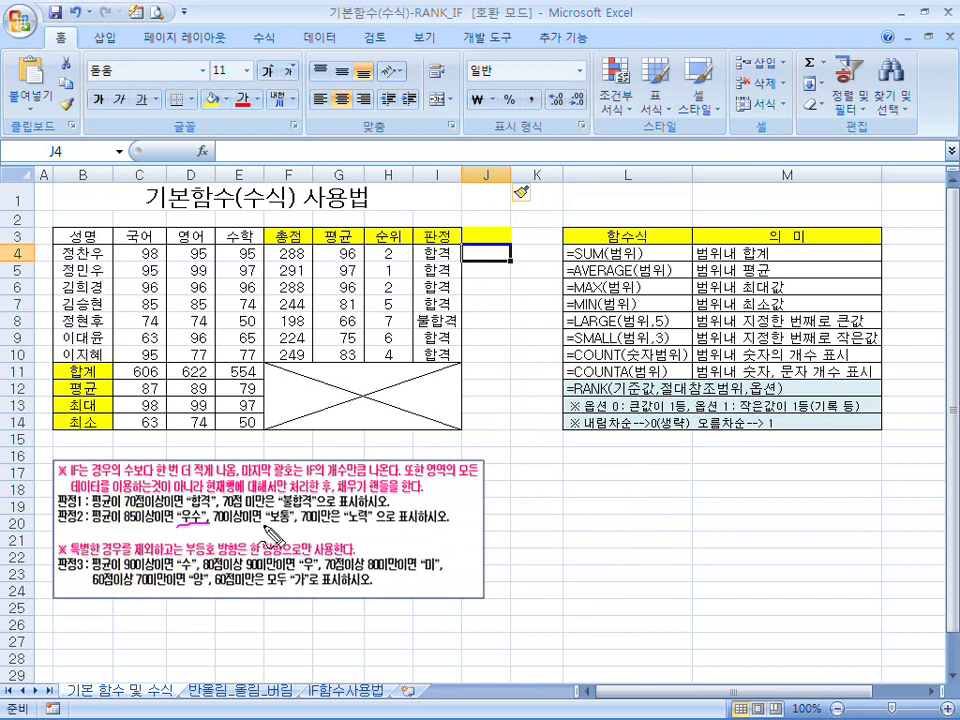
drag(267, 524, 372, 527)
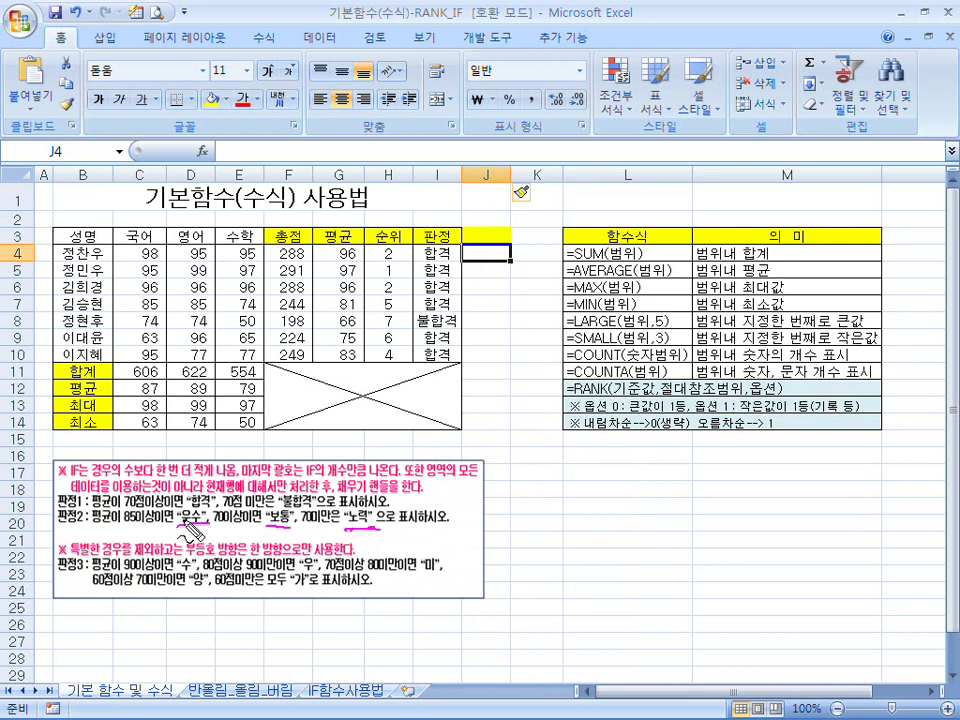
drag(214, 512, 222, 495)
drag(296, 513, 318, 517)
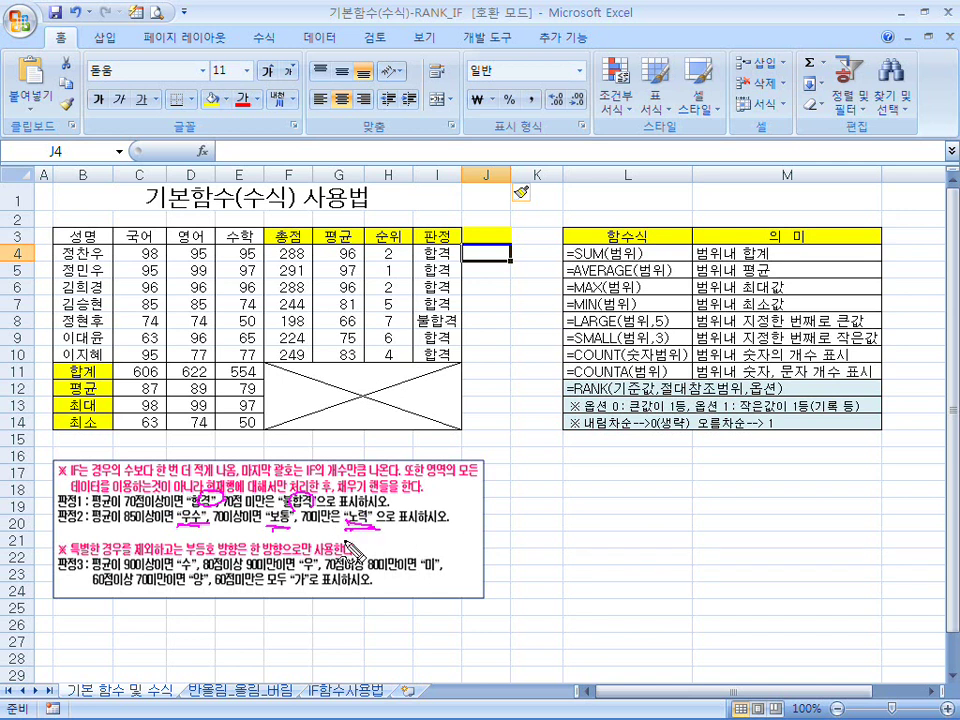
mouse_move(538, 508)
mouse_down()
mouse_move(550, 542)
mouse_move(600, 532)
mouse_move(621, 540)
mouse_move(650, 515)
mouse_move(696, 548)
mouse_up()
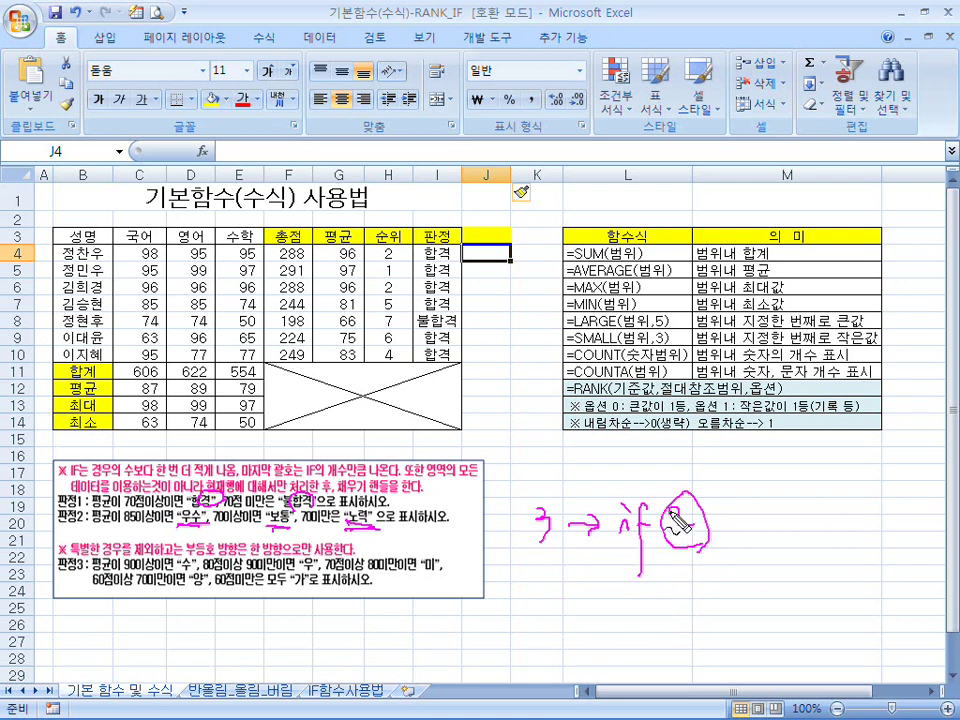
key(Escape)
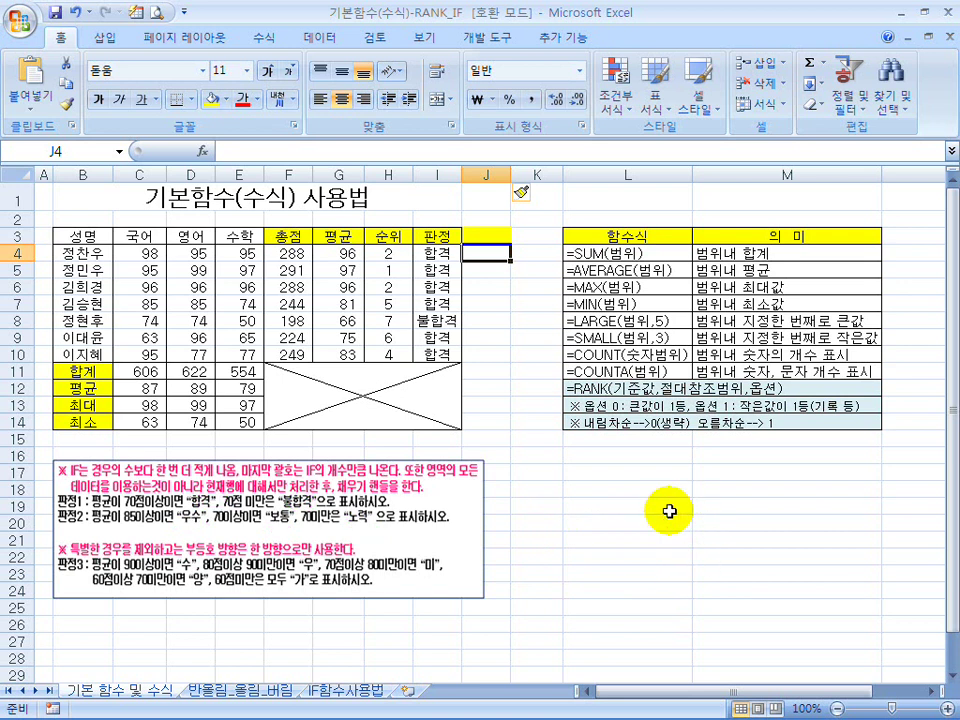
Start an IF formula in J4 that returns "우수" when the average in G4 is greater than or equal to 85
text(=ㅑㄹ()
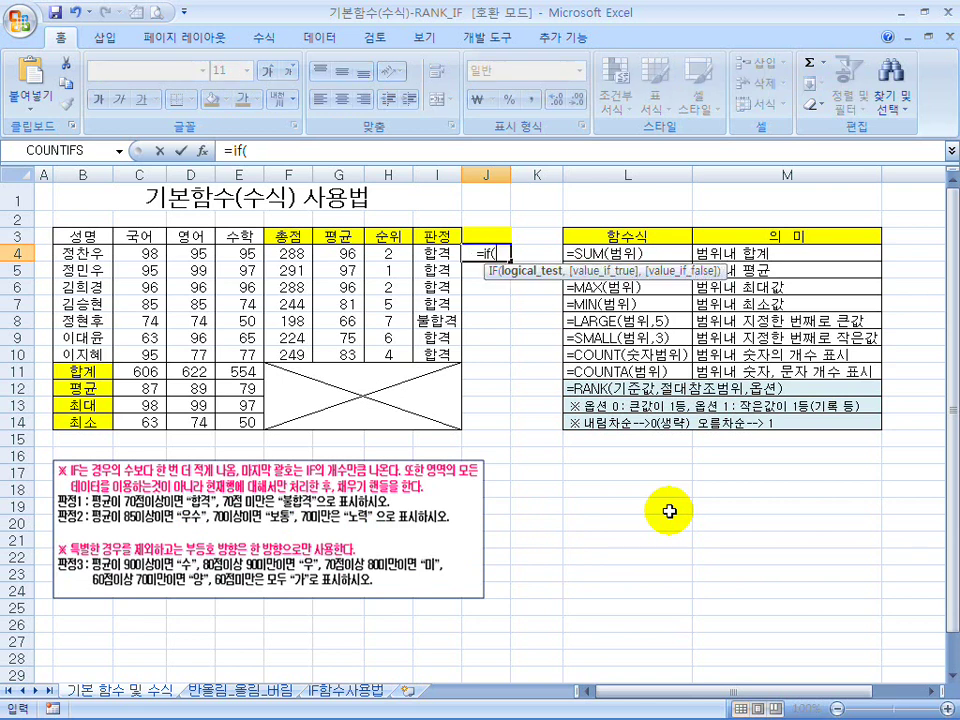
click(337, 254)
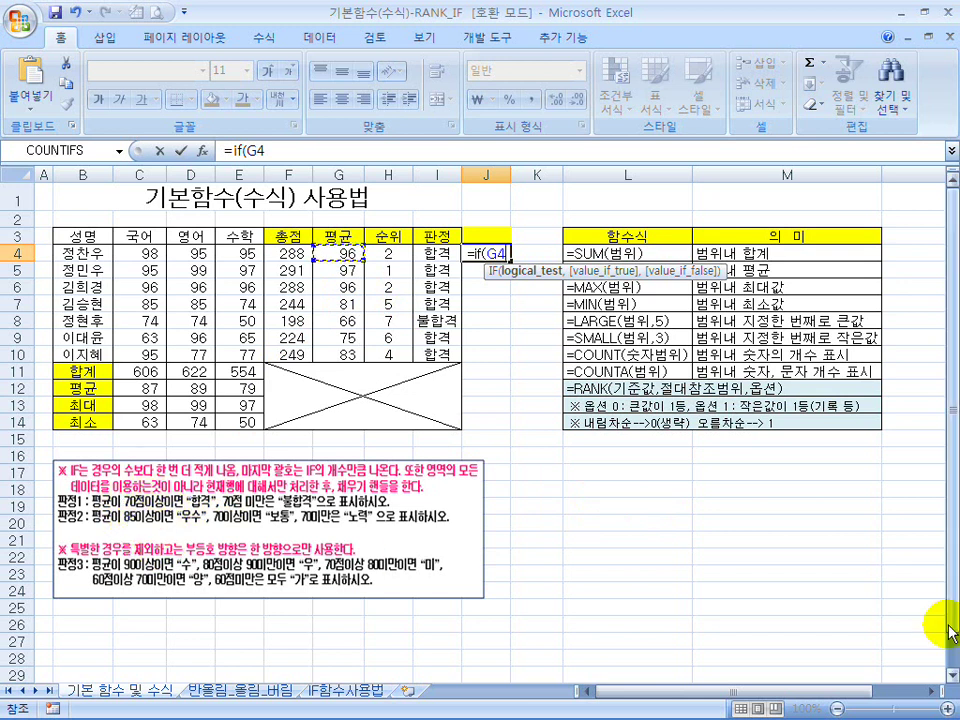
text(>=)
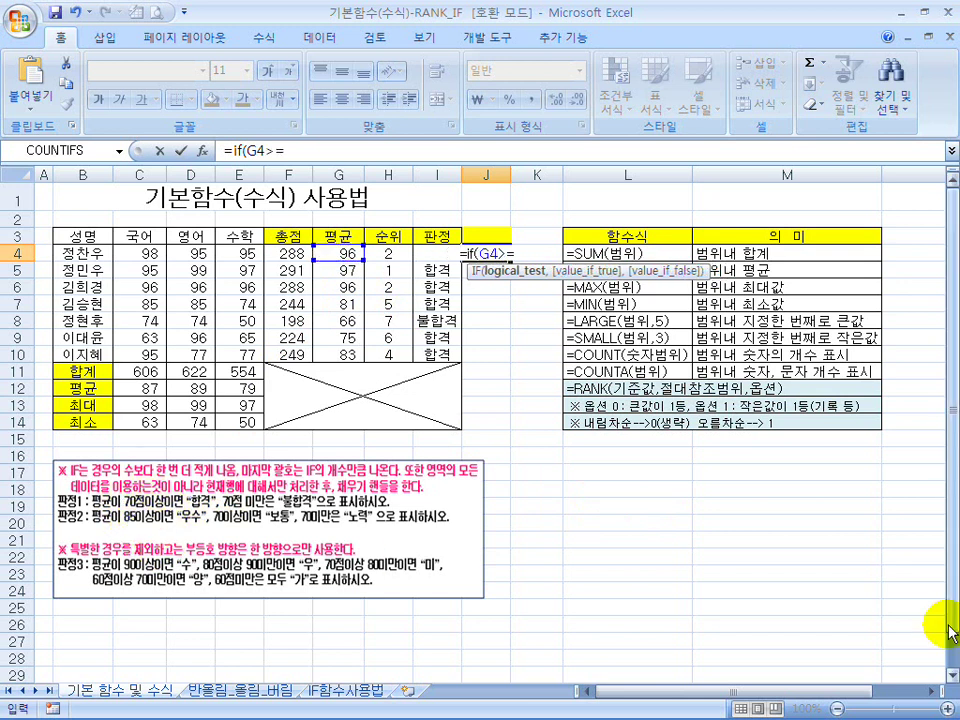
text(85)
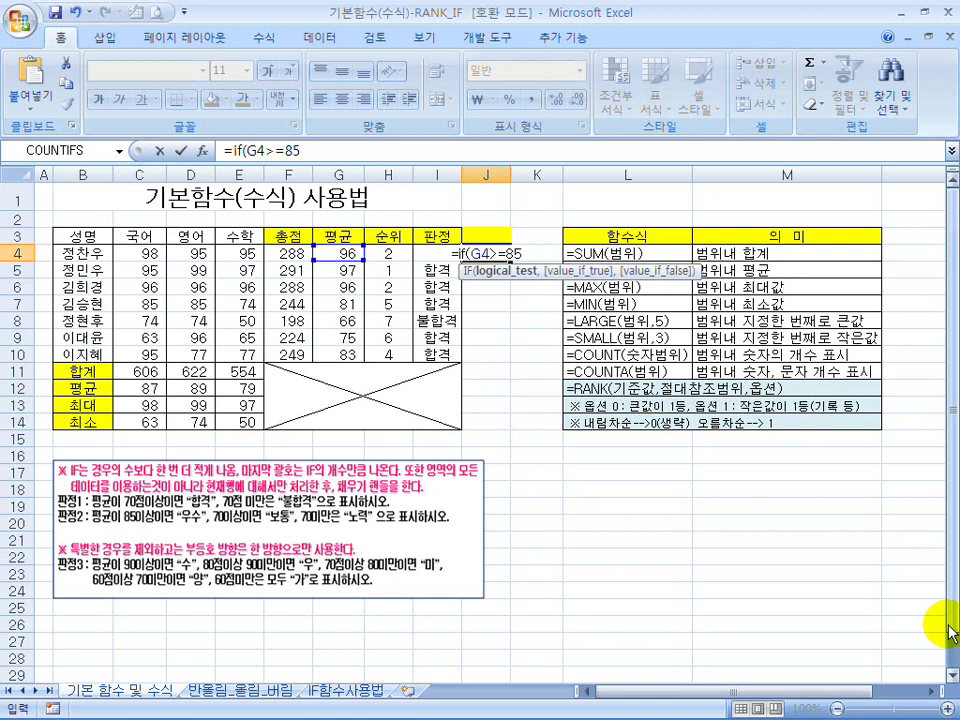
text(,)
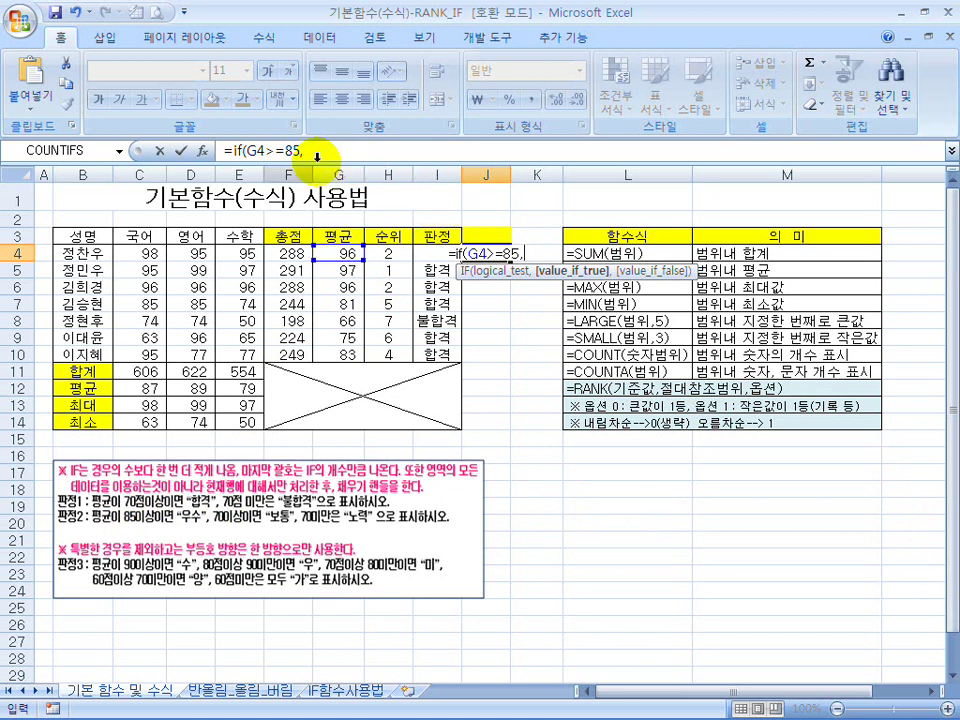
text("우수)
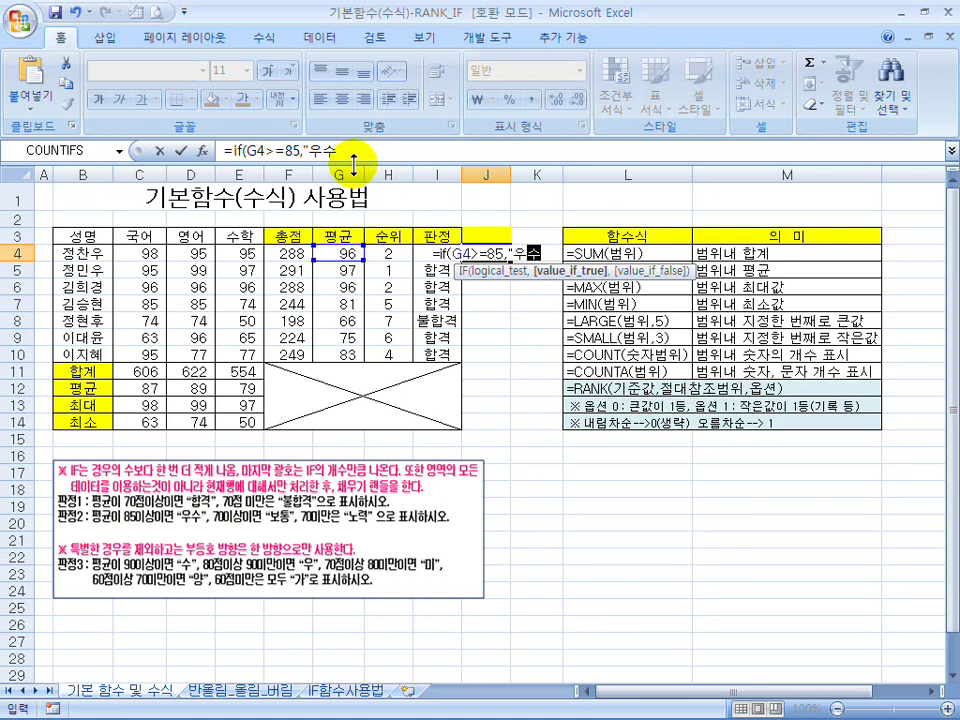
text(",)
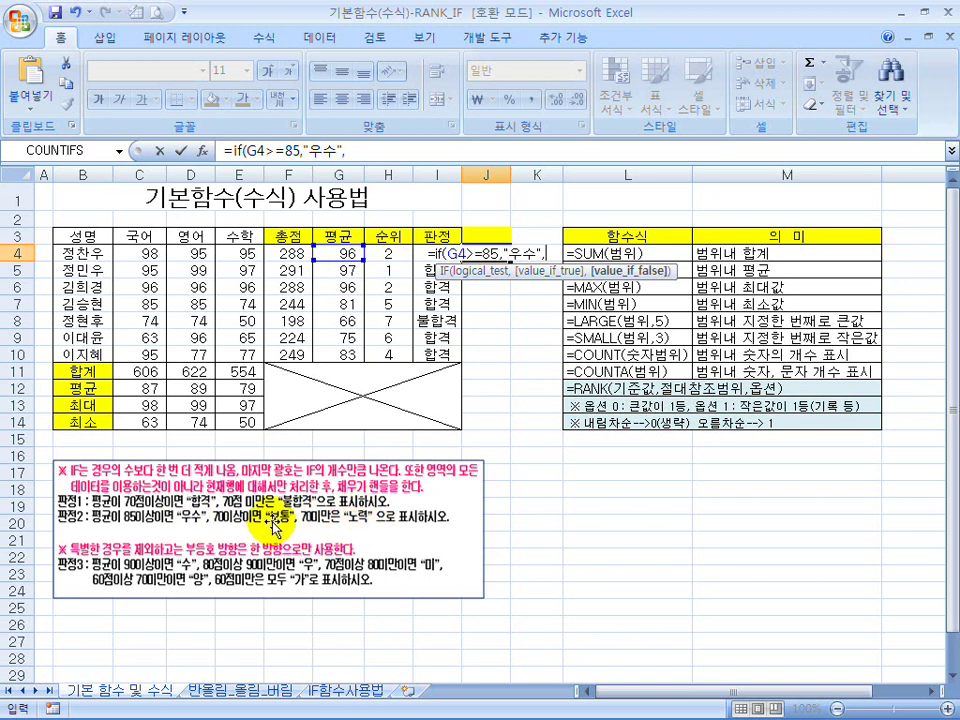
Copy the if(G4>=85,"우수", portion of the J4 formula and paste it after the last comma as a nested IF
click(357, 150)
drag(357, 150, 226, 150)
key(ctrl+c)
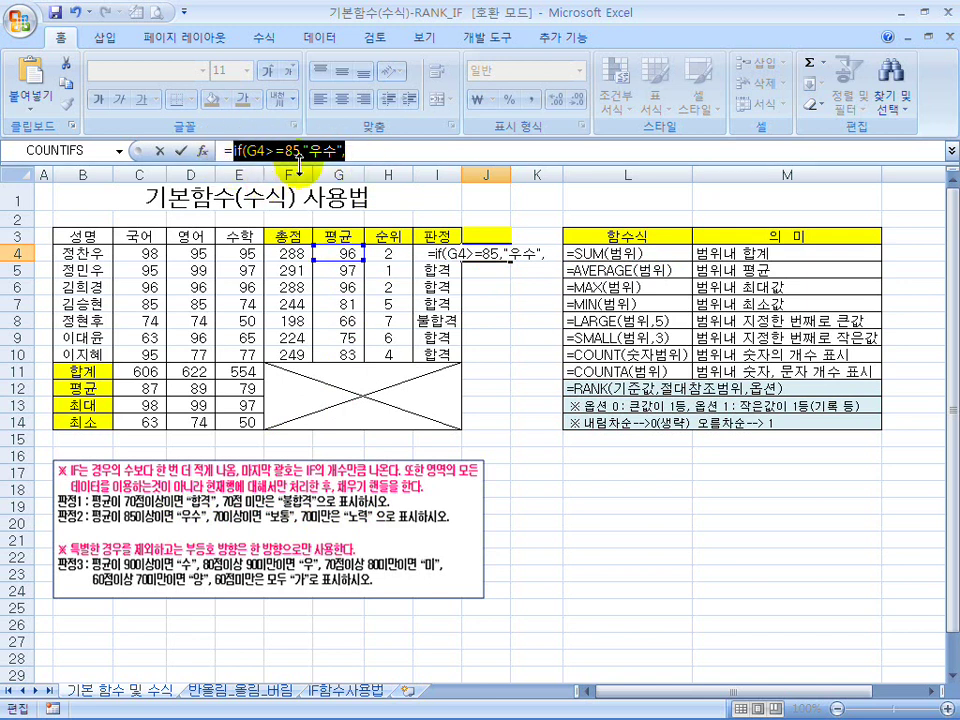
click(350, 150)
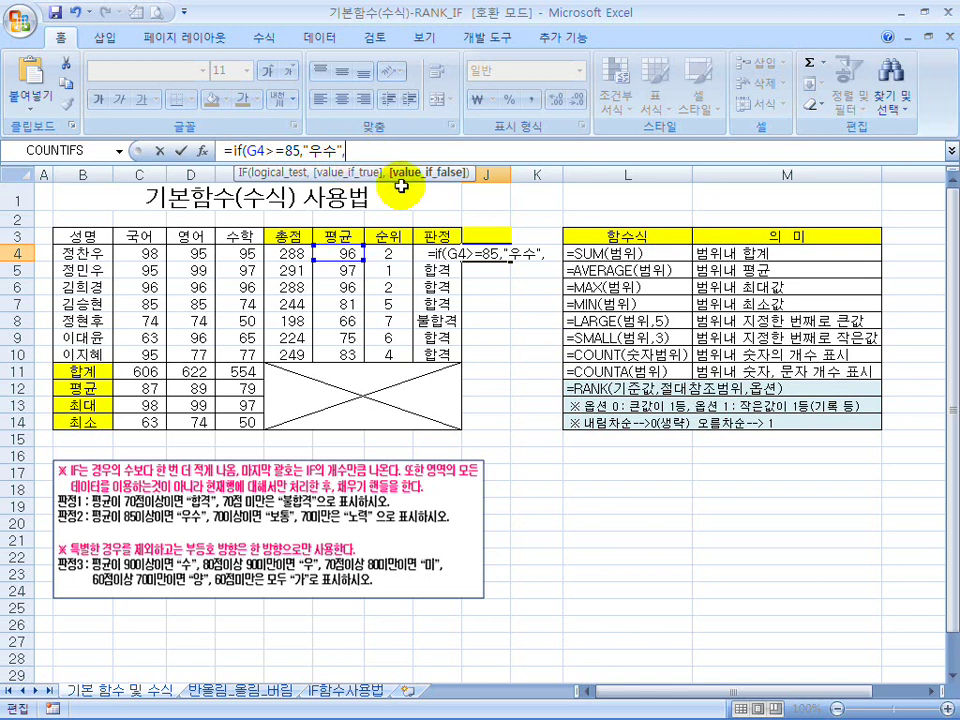
key(ctrl+v)
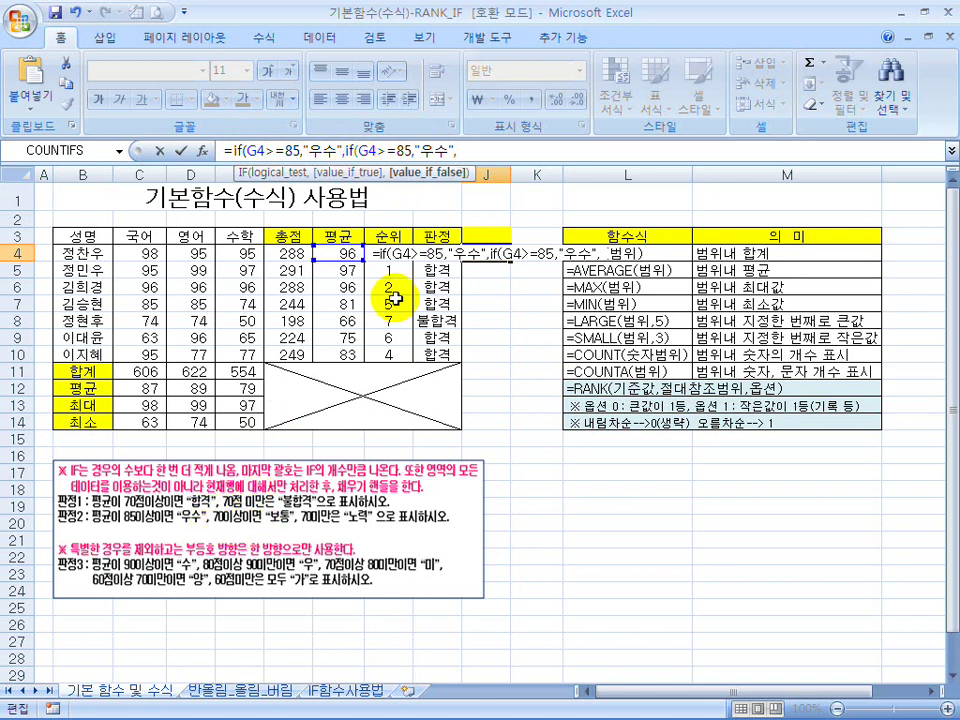
Change the nested IF in J4 to test G4>=70 and return "보통"
double_click(405, 150)
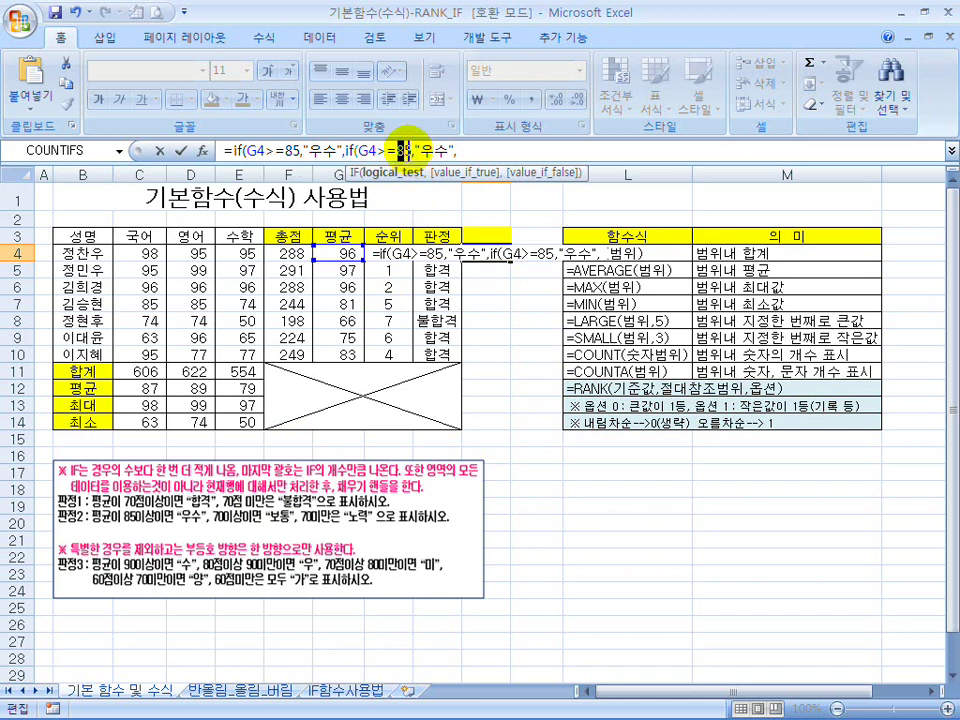
text(70)
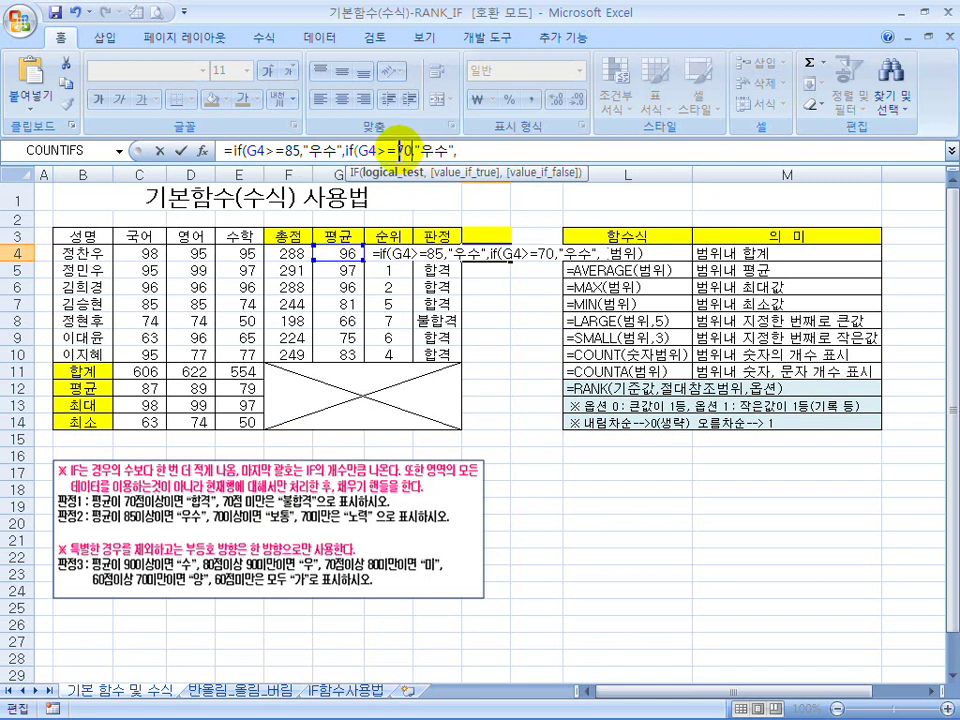
double_click(435, 150)
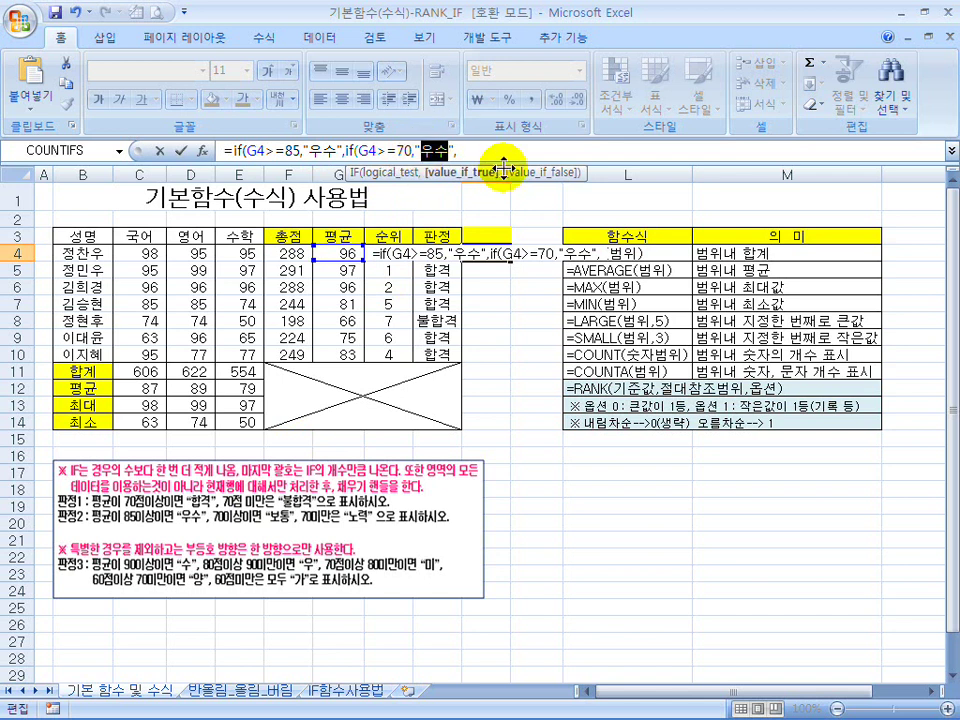
text(보통",)
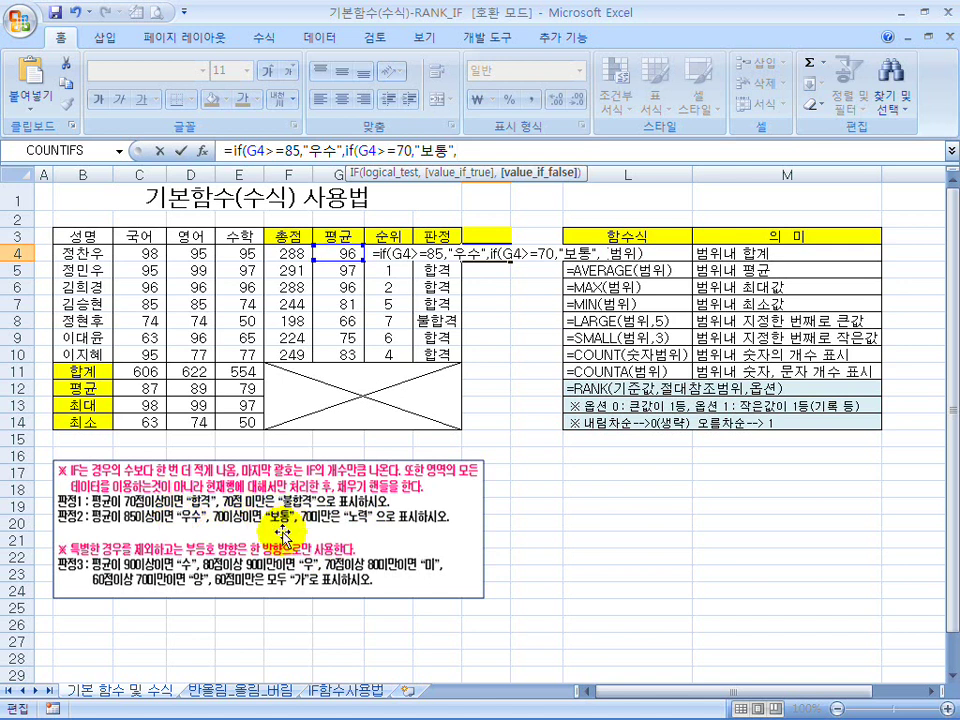
Complete the J4 formula with "노력" as the final value and two closing parentheses, and fill it down to J10
text("노력")
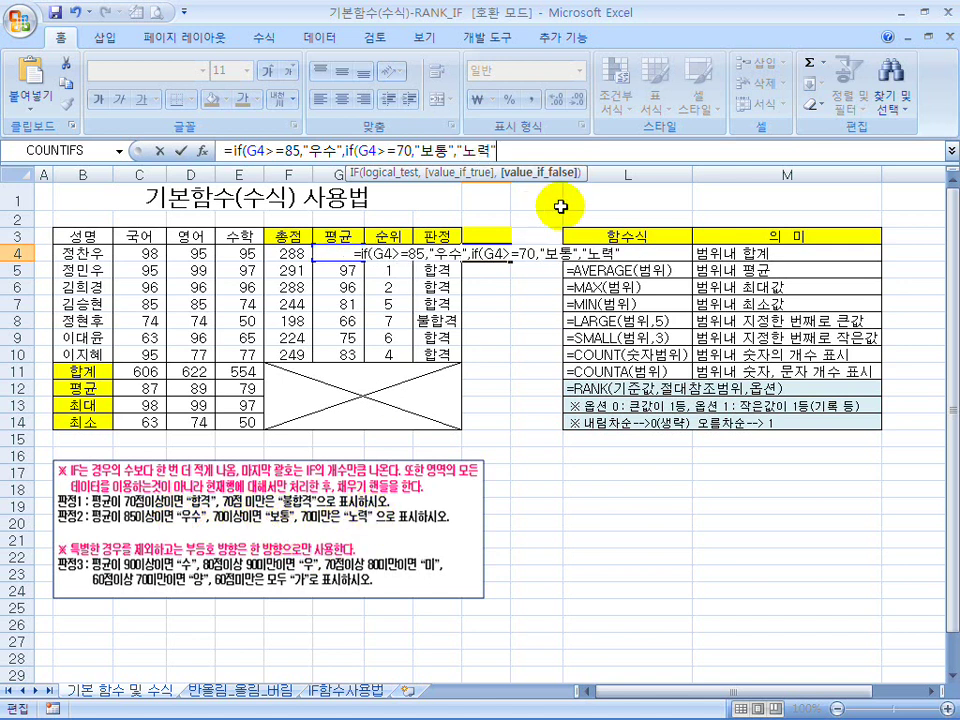
click(453, 151)
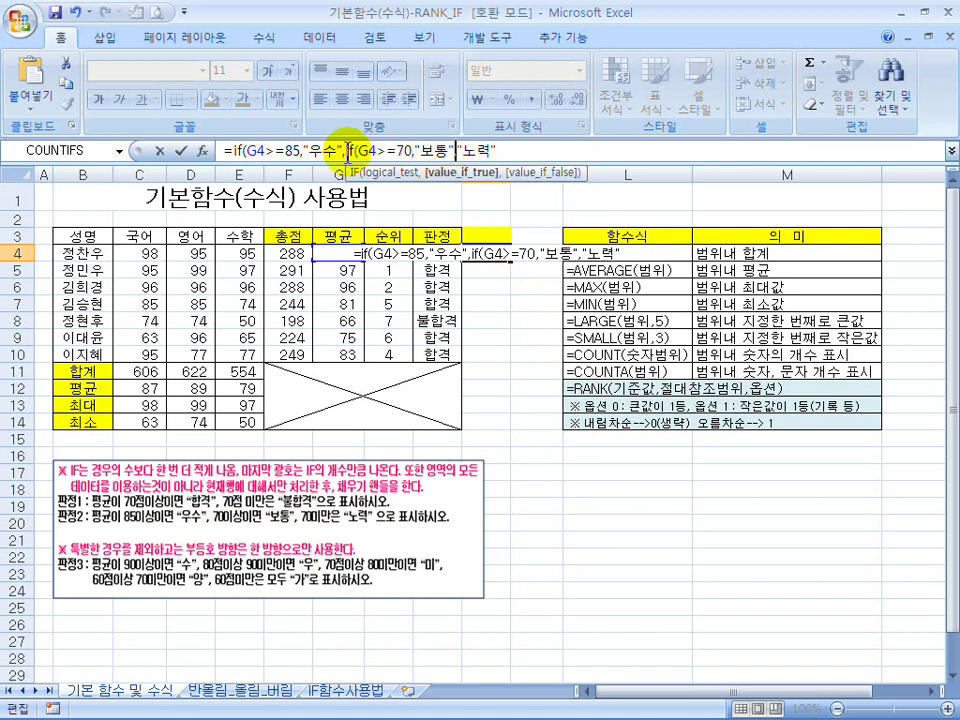
click(519, 151)
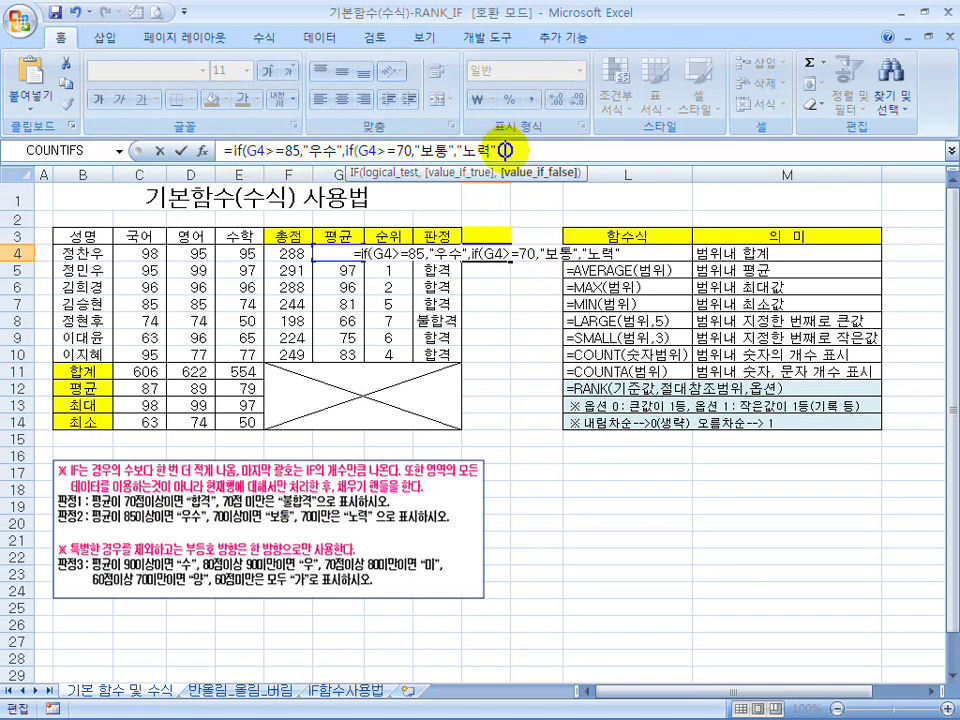
text()))
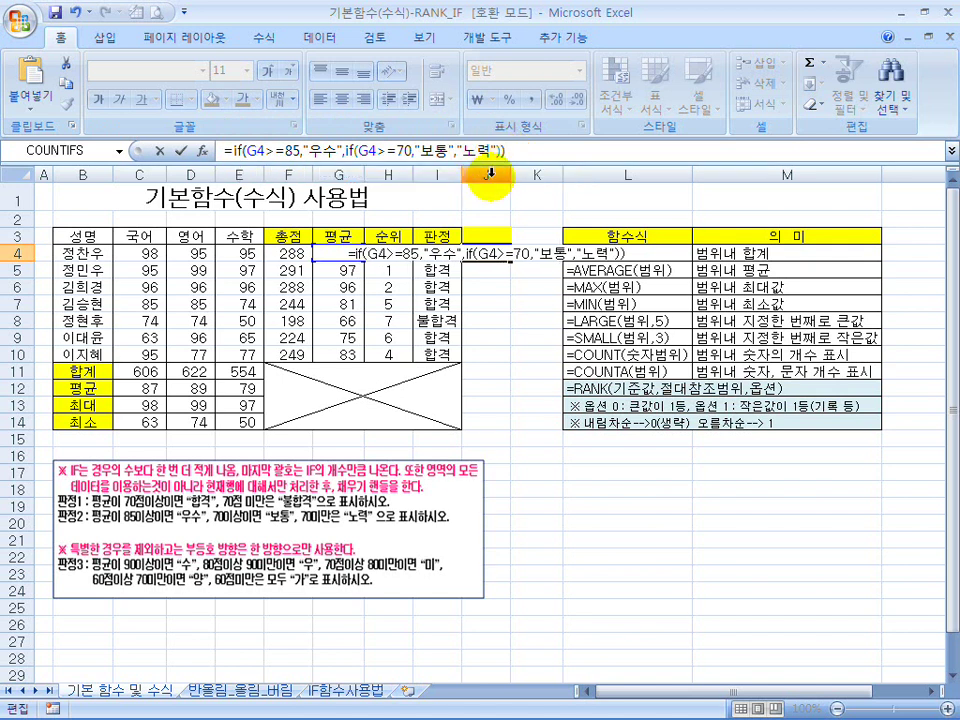
key(Return)
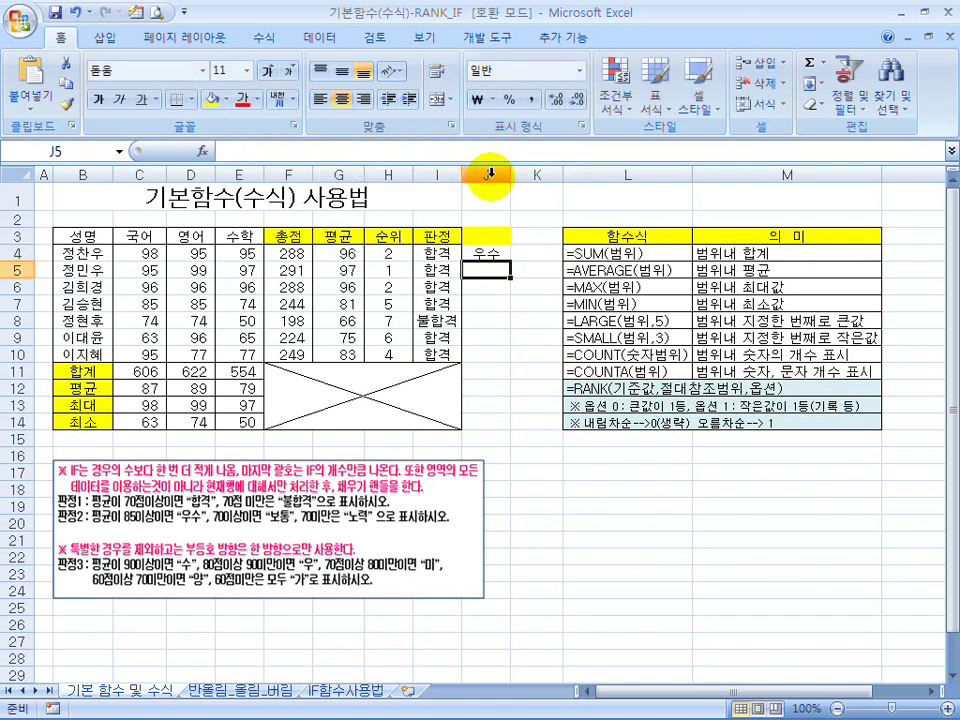
click(492, 254)
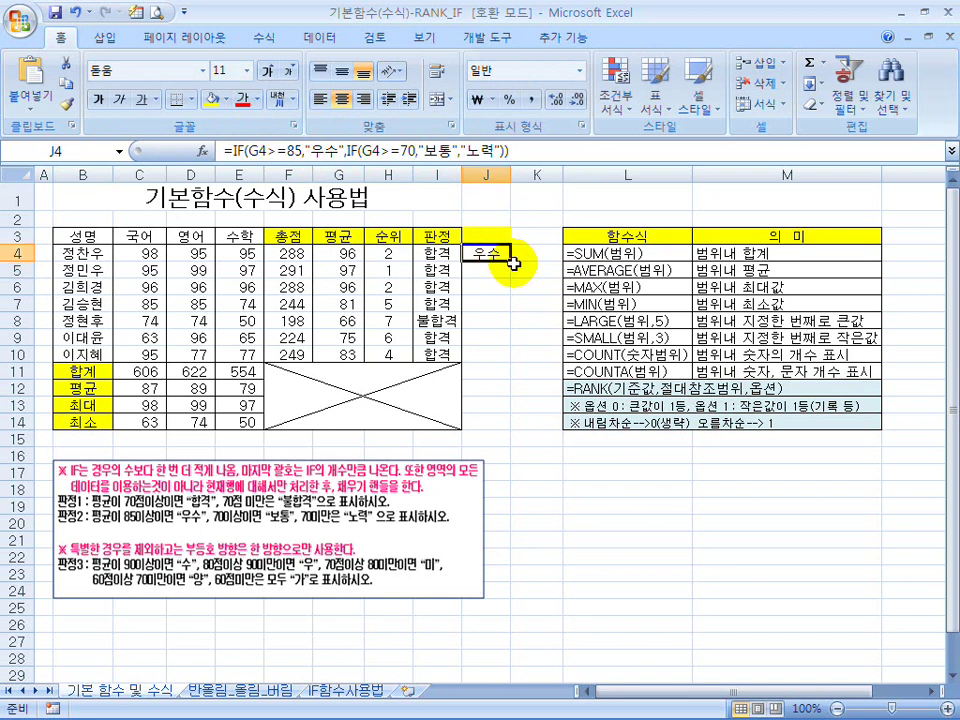
drag(512, 263, 508, 352)
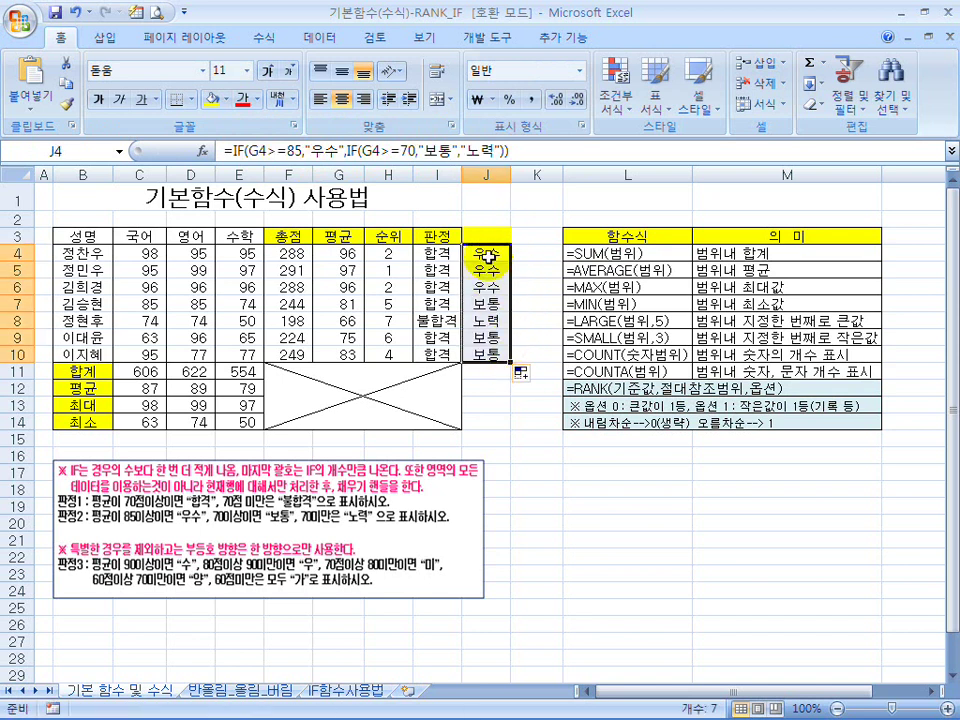
Compare the averages in column G with the grades in column J across several rows
drag(348, 287, 479, 259)
drag(345, 303, 483, 303)
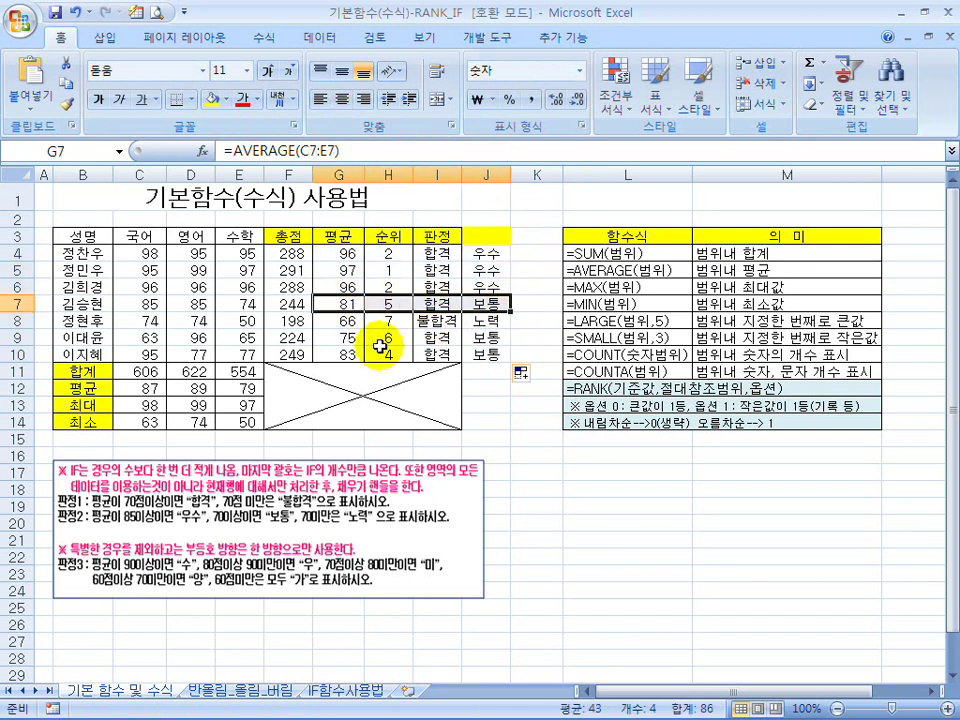
drag(345, 355, 488, 345)
drag(350, 320, 481, 318)
Insert a new column at K, beside the nested IF results in column J
right_click(488, 175)
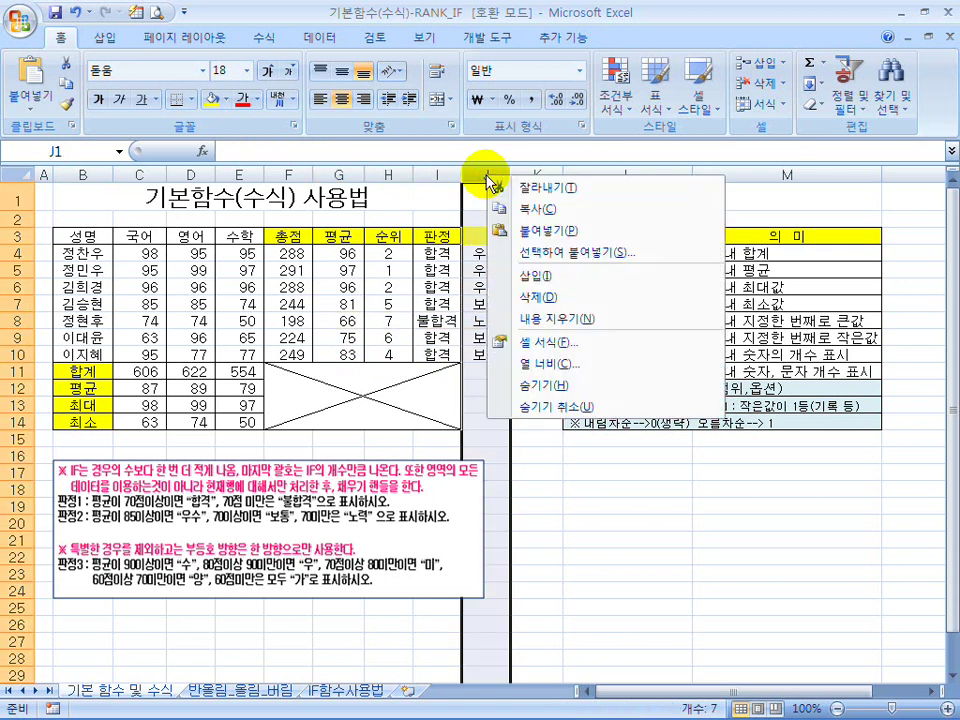
click(461, 176)
click(536, 177)
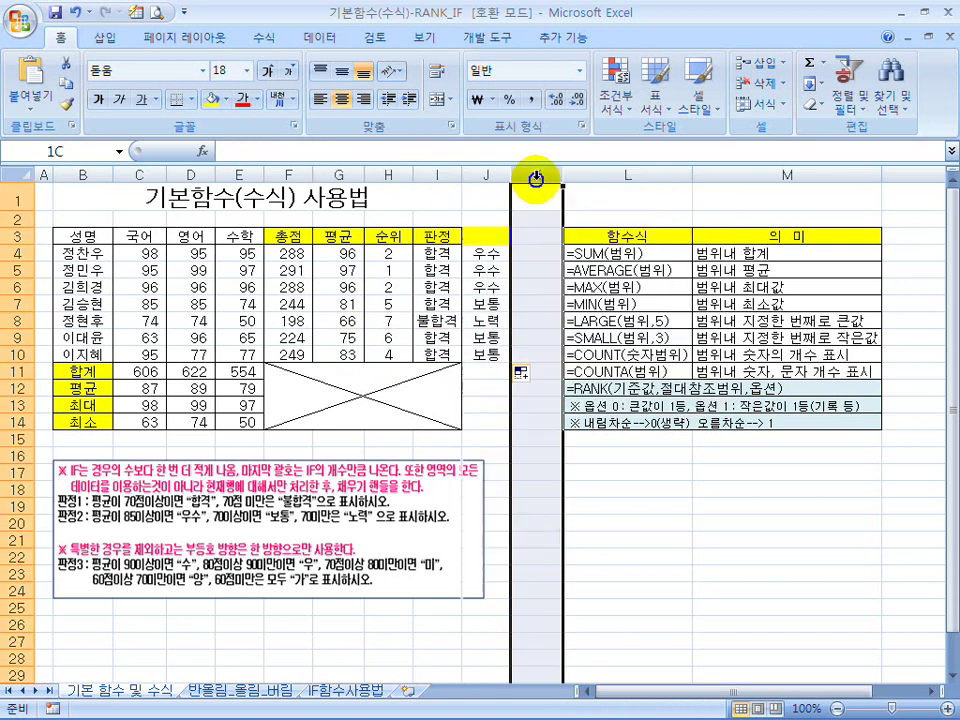
right_click(536, 177)
click(574, 280)
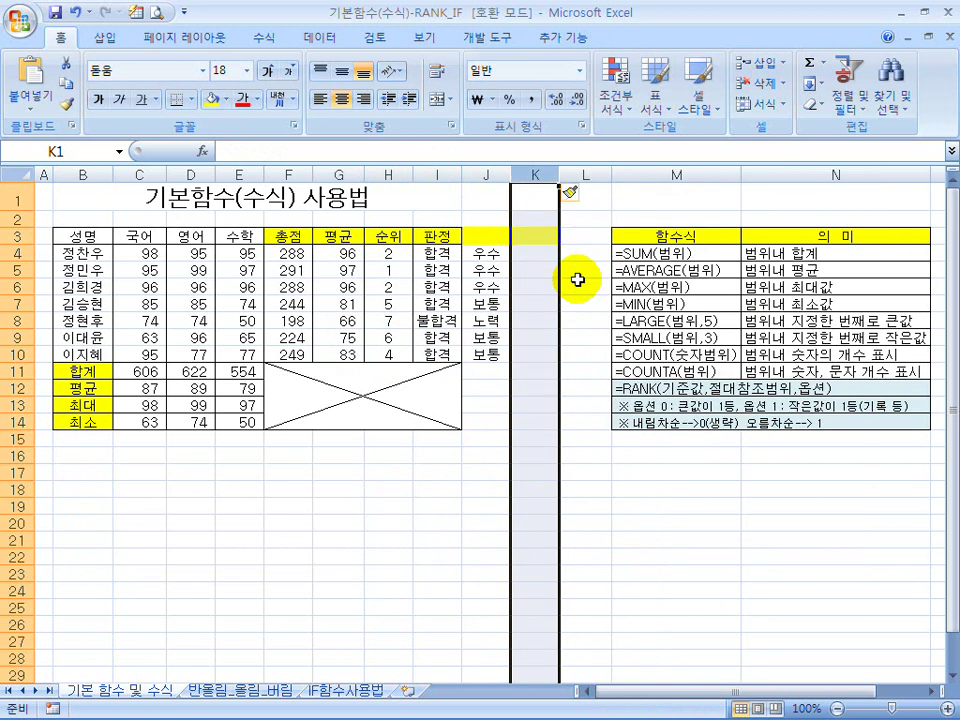
click(529, 238)
Insert a column at J before the grade results and delete it again
click(475, 168)
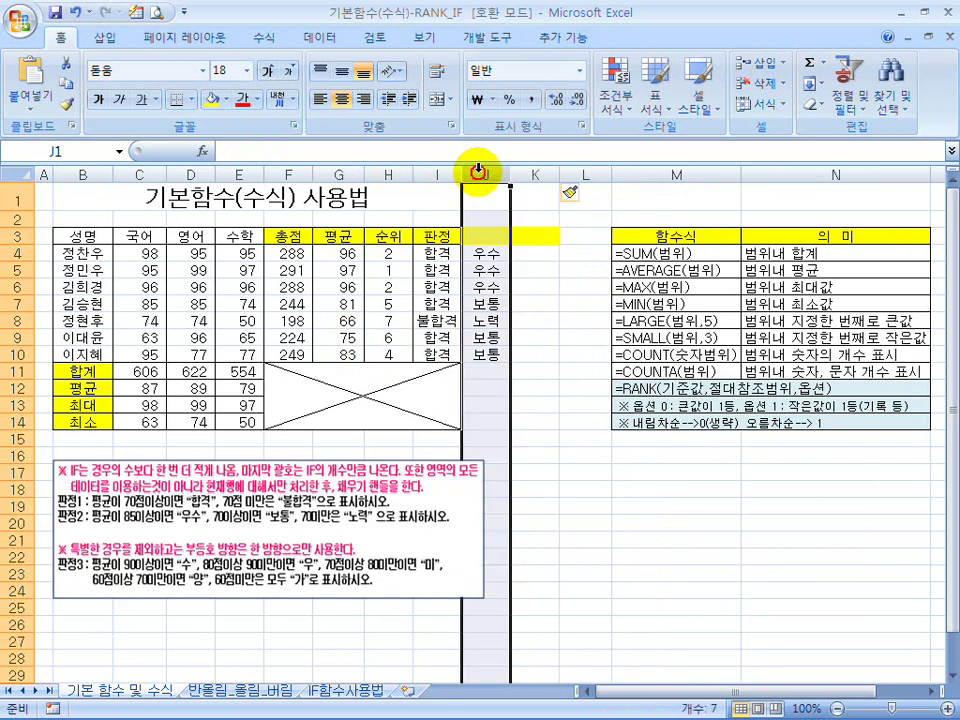
right_click(478, 171)
click(530, 274)
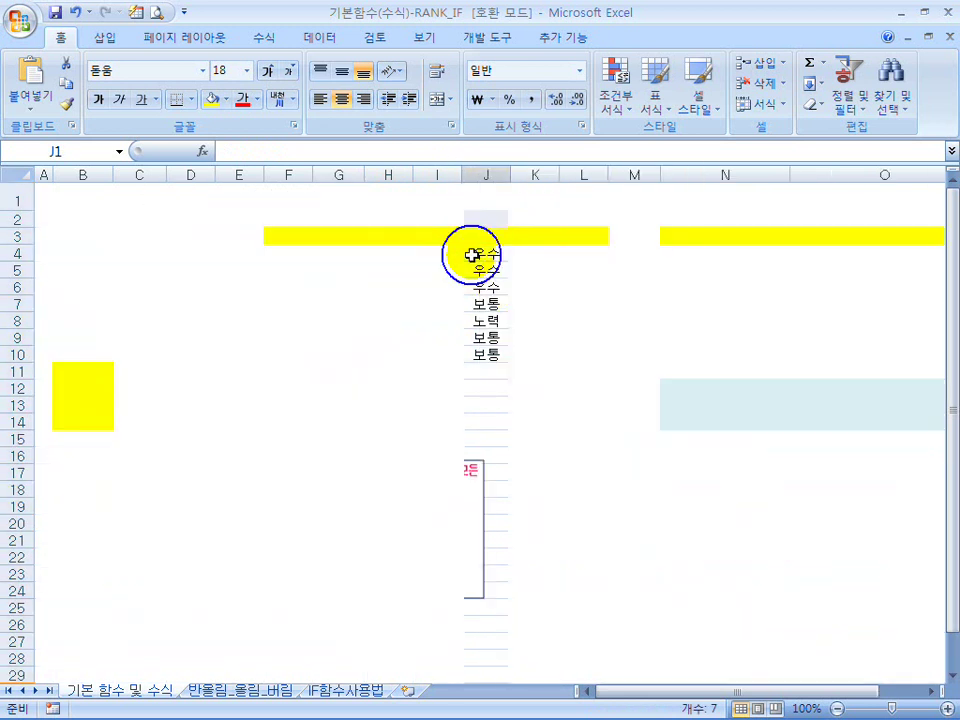
right_click(483, 179)
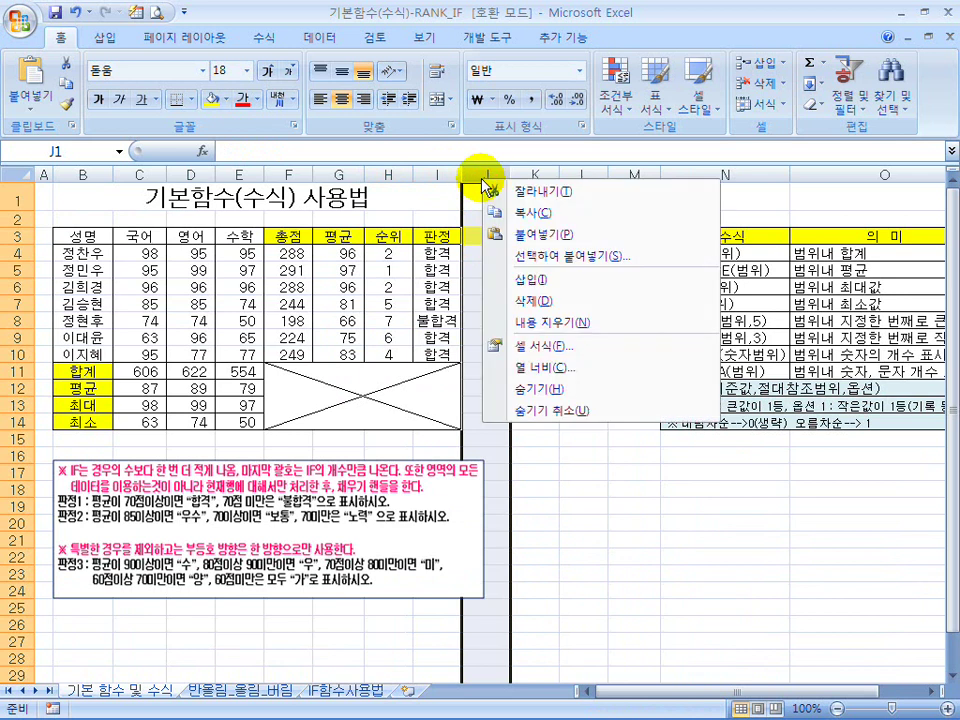
click(540, 300)
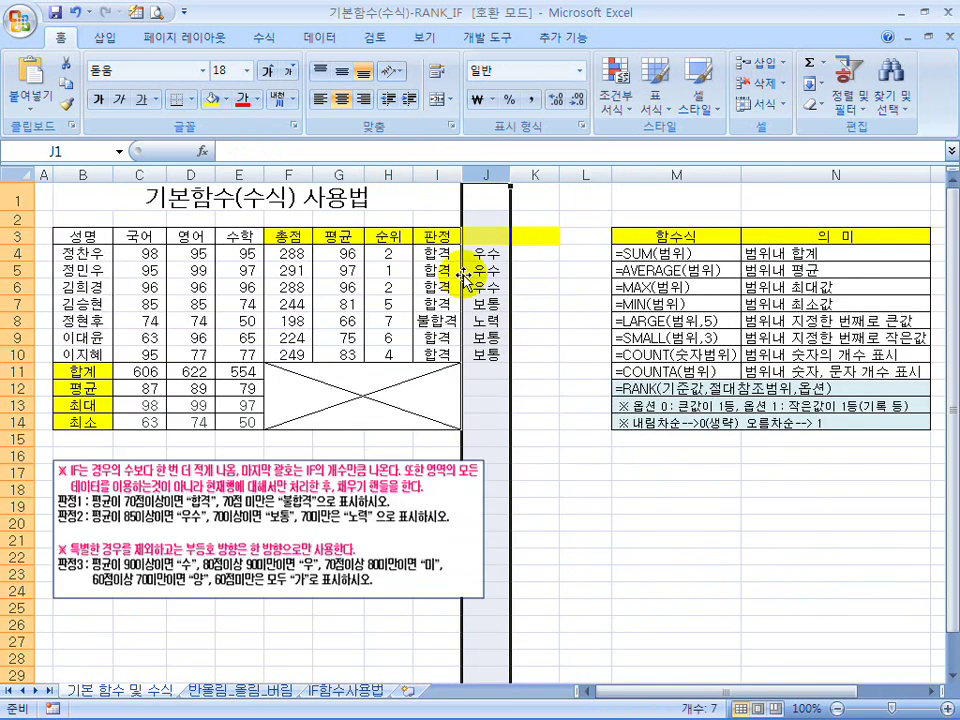
Select K4, mark the result words 수, 우, 미, 양 and 가 in the 판정3 note with the pen, and clear the markings
click(544, 239)
click(542, 255)
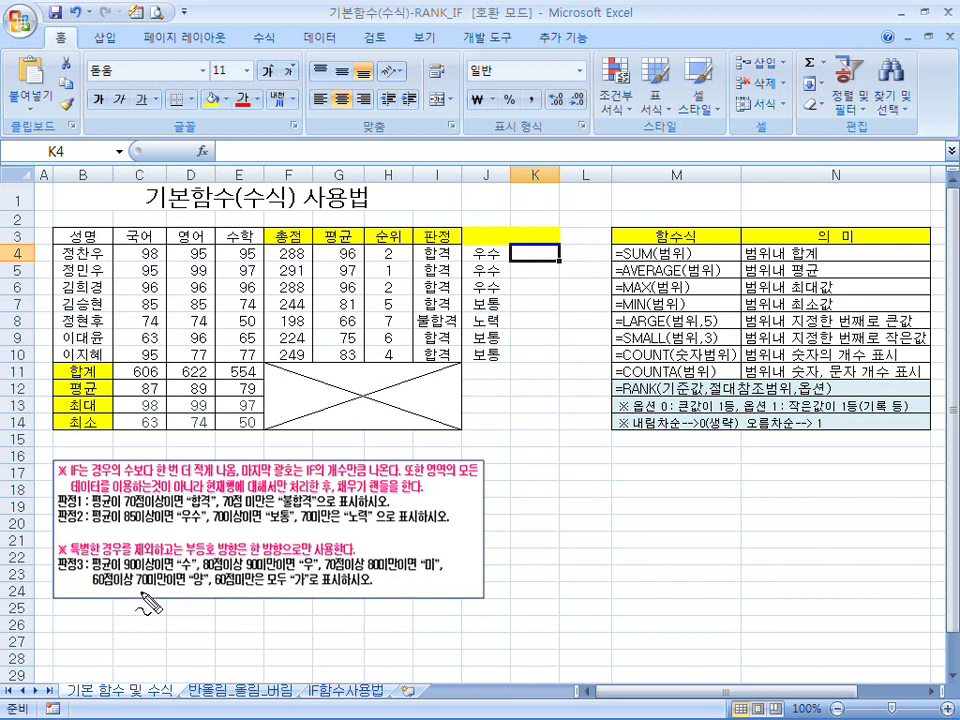
drag(207, 578, 190, 552)
mouse_move(307, 580)
mouse_down()
mouse_move(300, 553)
mouse_move(317, 589)
mouse_up()
drag(446, 561, 448, 578)
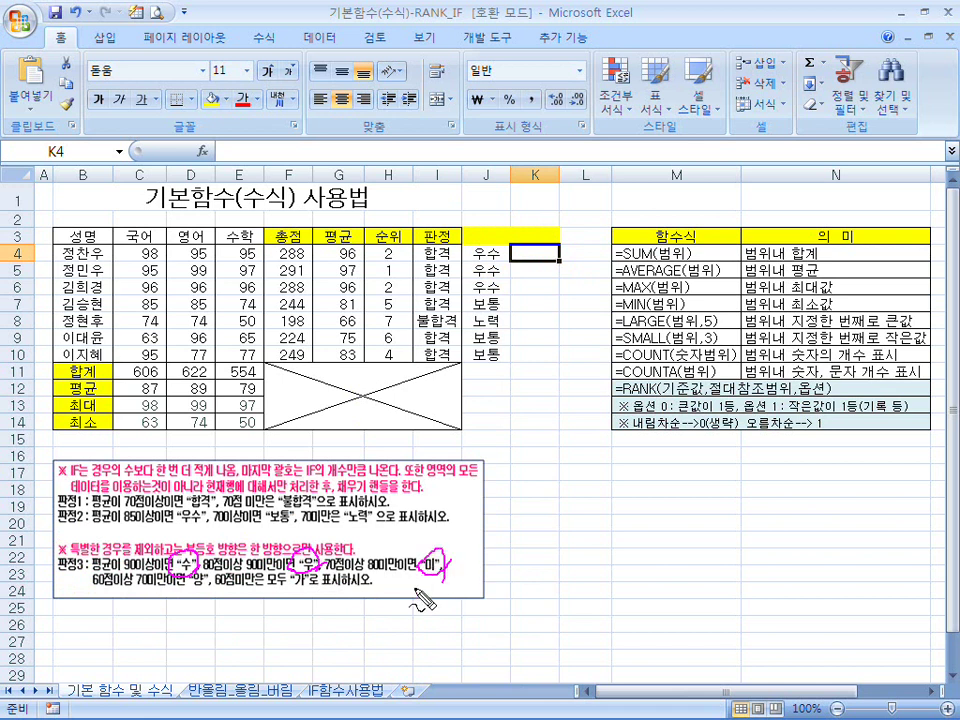
drag(225, 591, 215, 590)
mouse_move(340, 576)
mouse_down()
mouse_move(290, 586)
mouse_move(322, 603)
mouse_up()
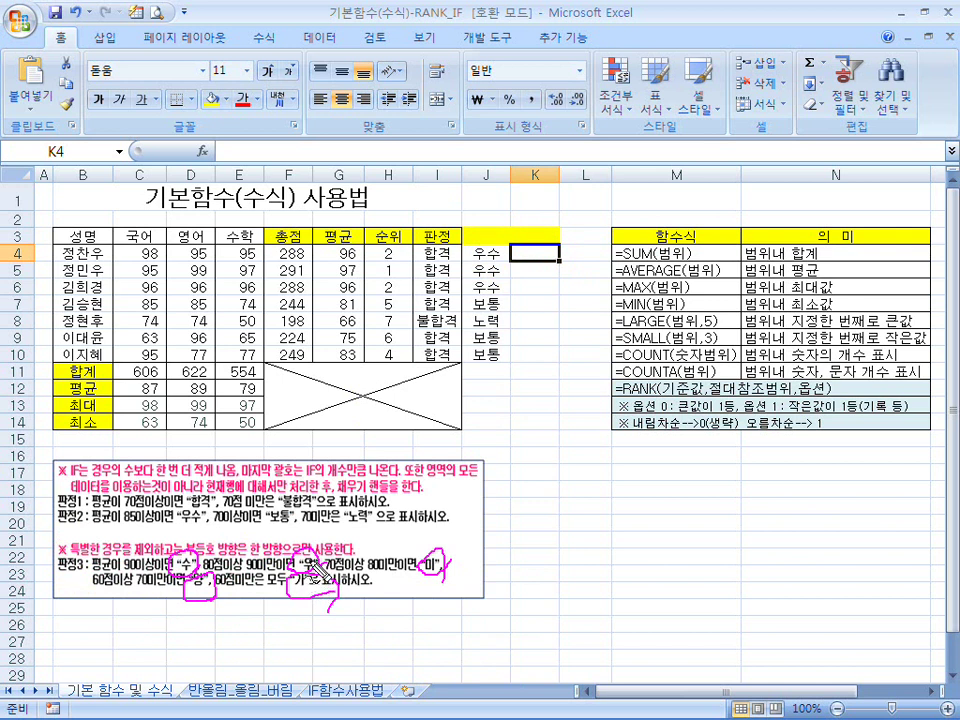
mouse_move(521, 543)
mouse_down()
mouse_move(511, 556)
mouse_move(536, 557)
mouse_up()
mouse_move(522, 541)
mouse_down()
mouse_move(525, 580)
mouse_move(550, 586)
mouse_up()
key(Escape)
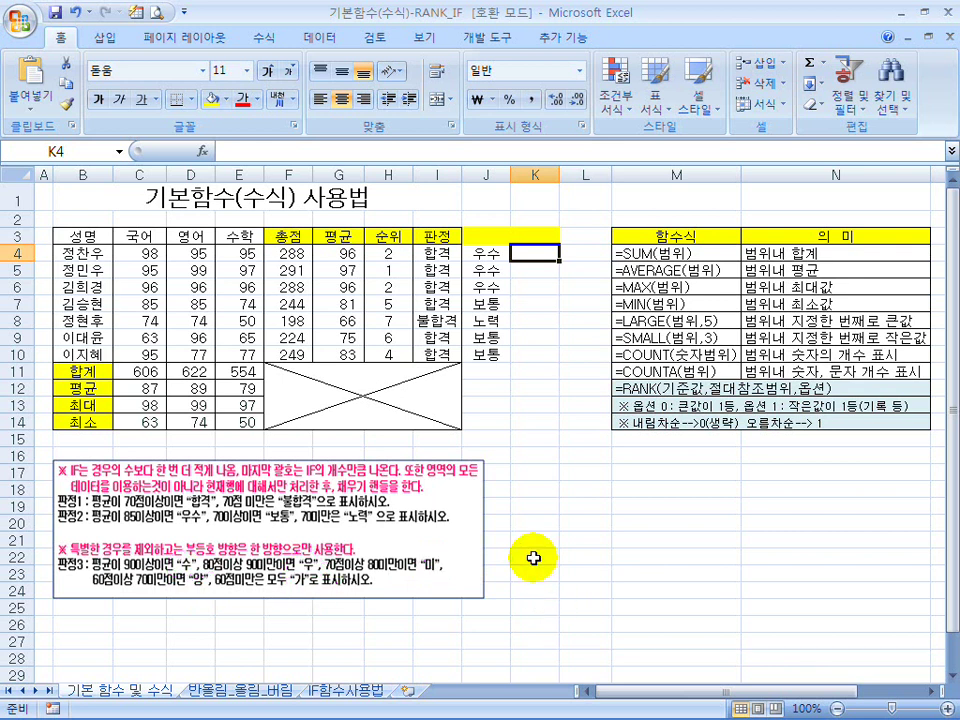
Start an IF formula in K4 that returns "수" when the average in G4 is greater than or equal to 90
text(=if)
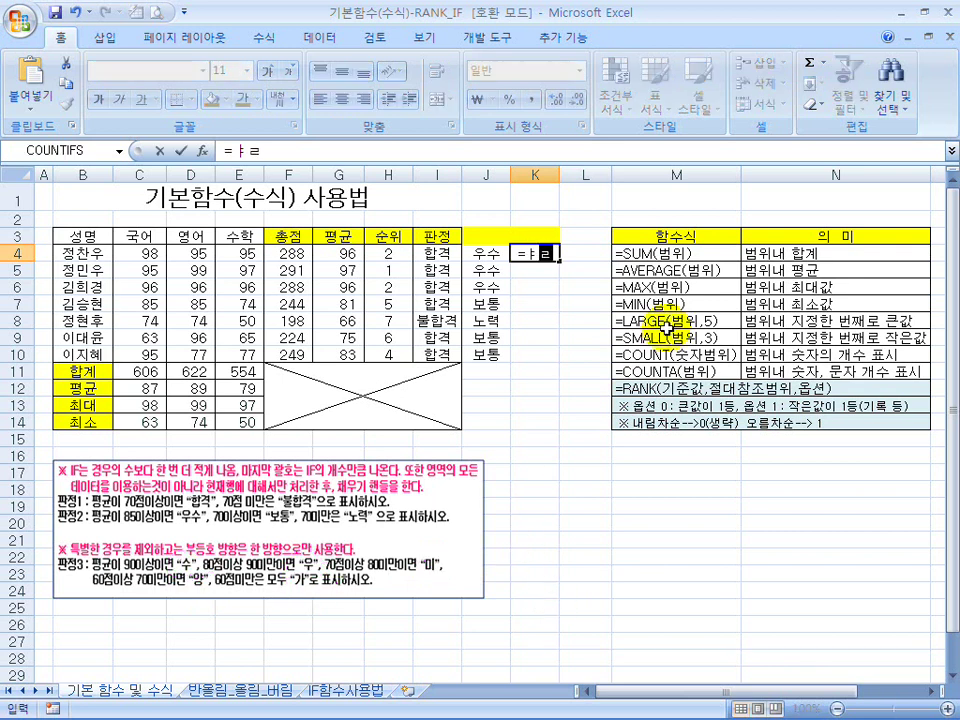
text(()
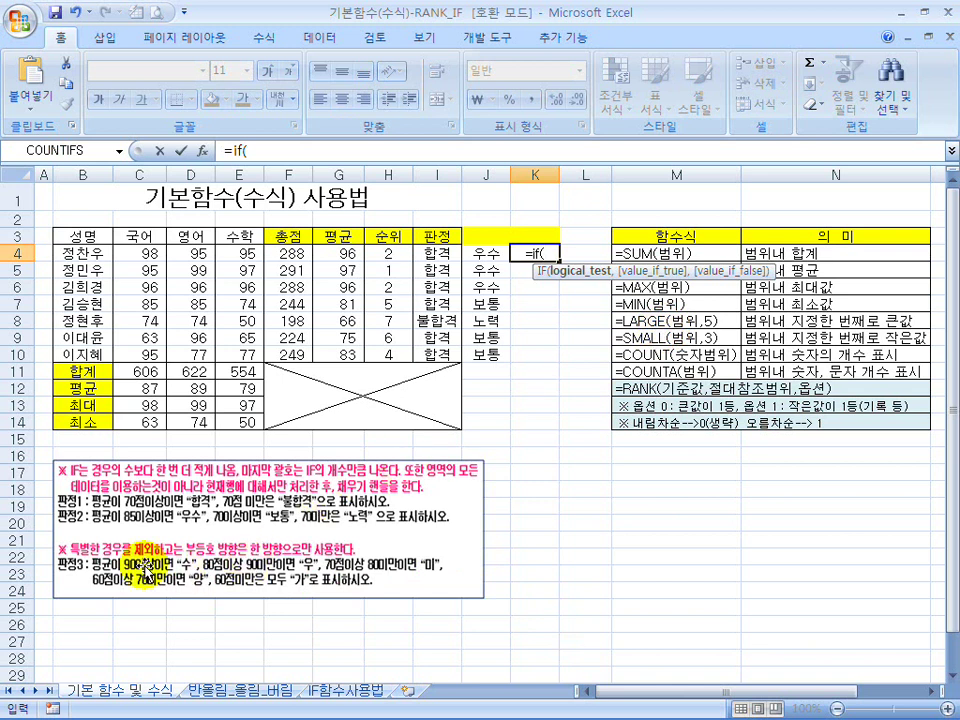
click(339, 253)
text(>=90)
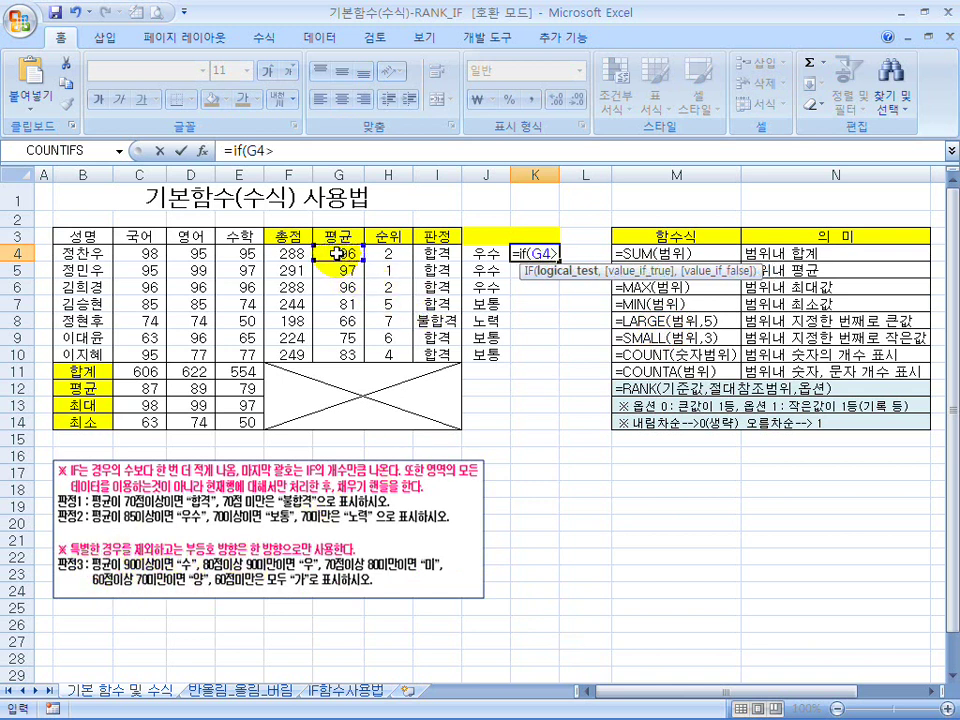
text(,)
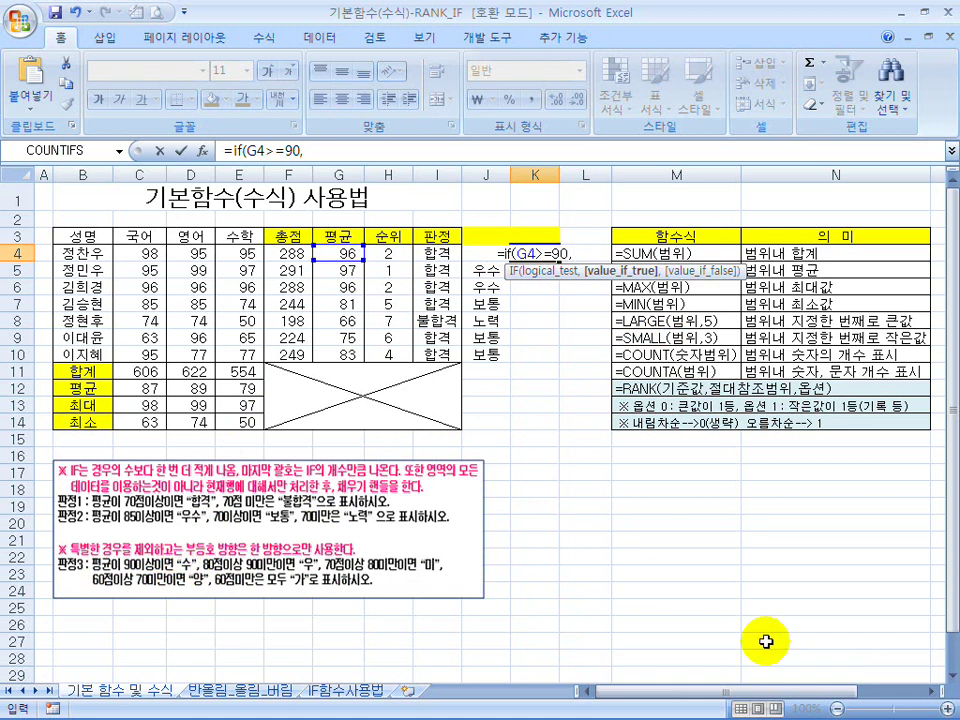
text(")
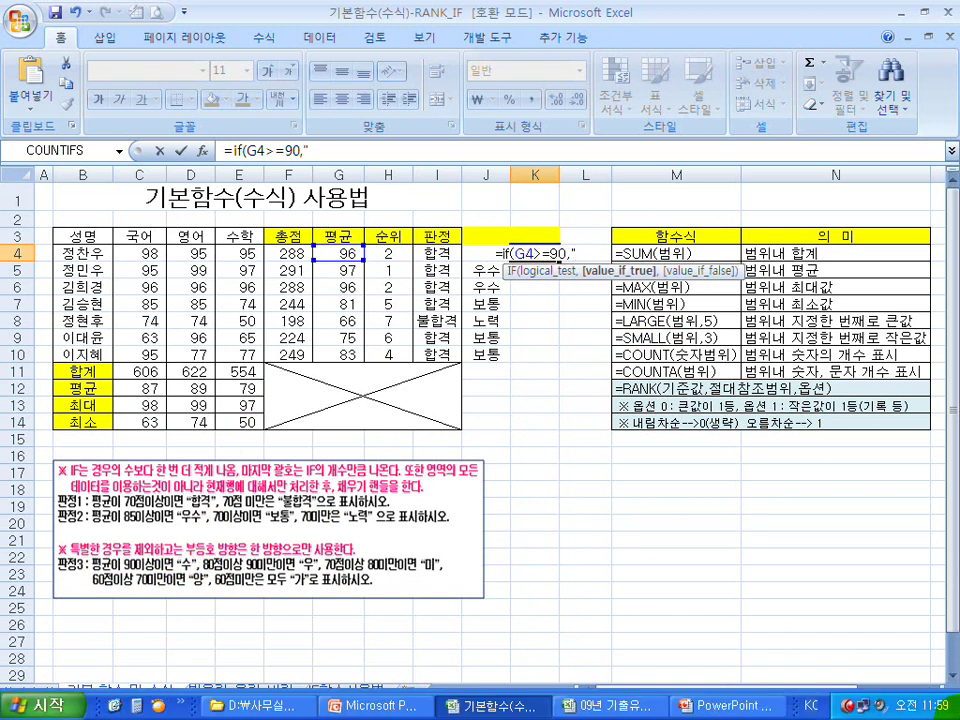
text(tn)
key(BackSpace)
key(BackSpace)
text(ㅅ)
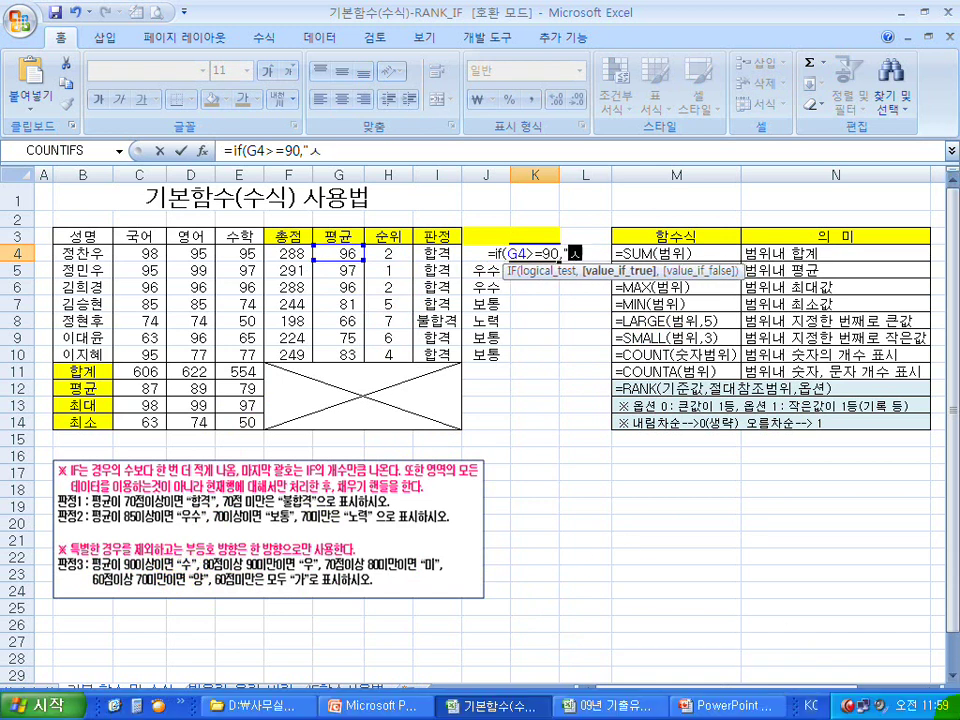
text(")
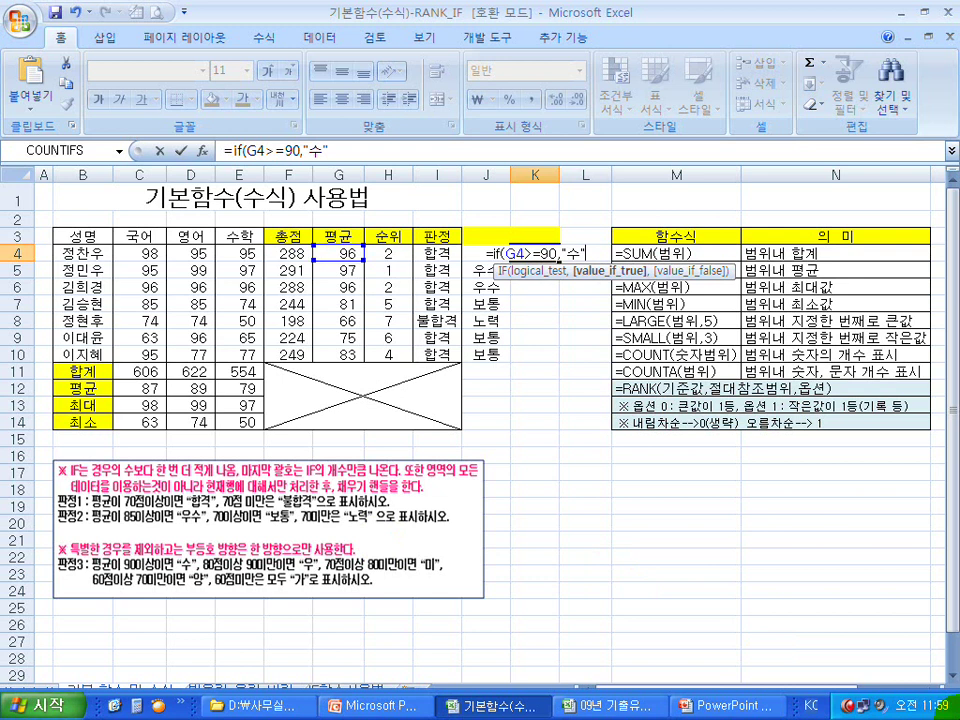
text(,)
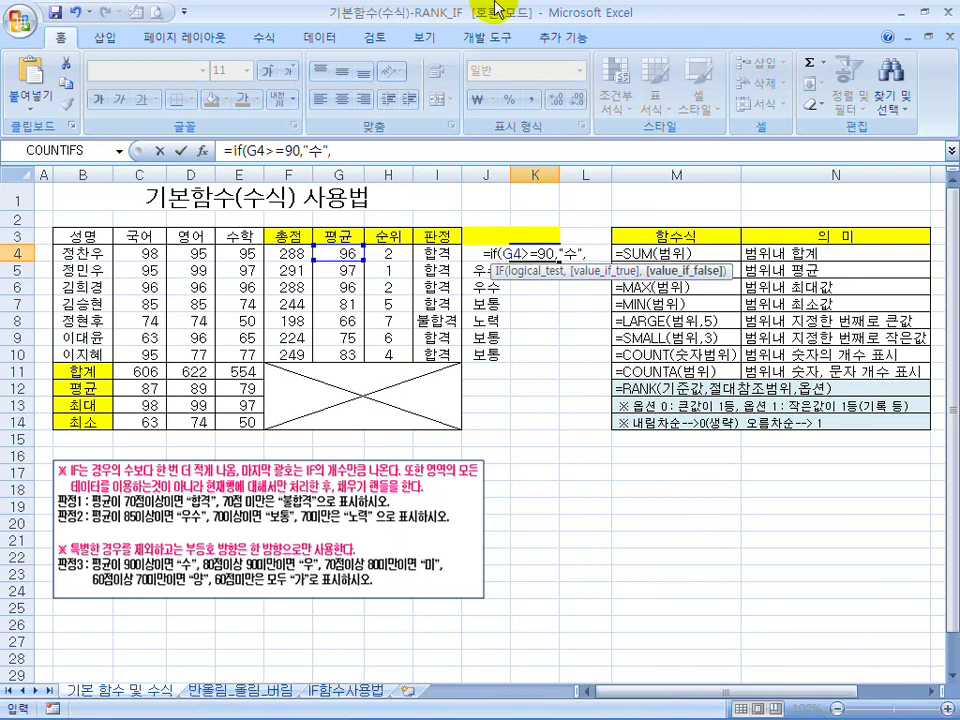
Copy the IF part of K4's formula, append it three times, and set the second IF's threshold to 80
drag(325, 155, 233, 156)
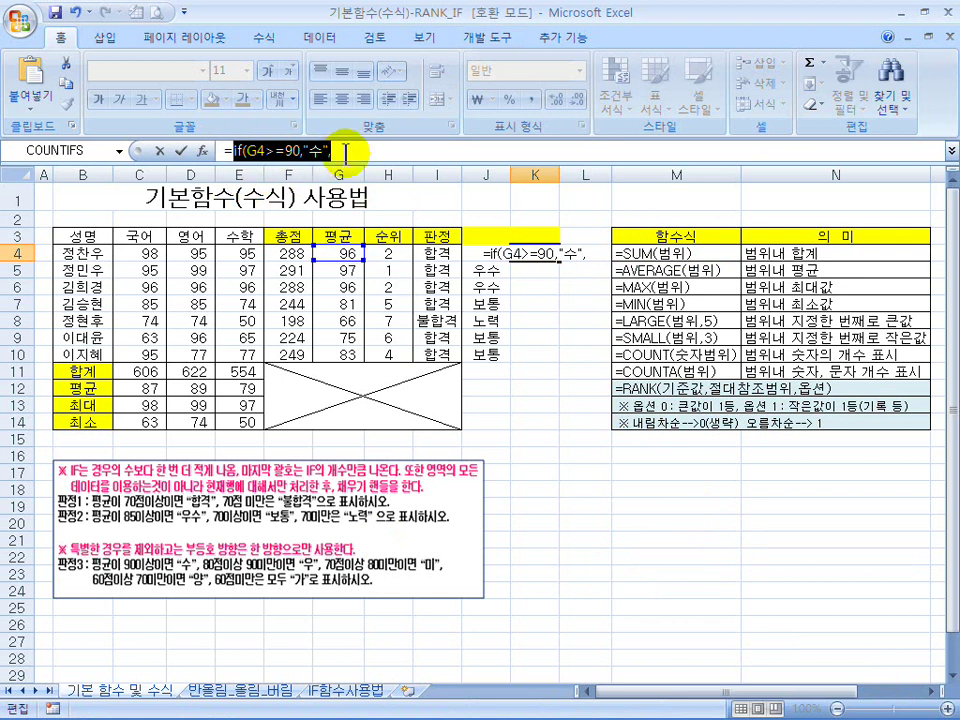
click(345, 152)
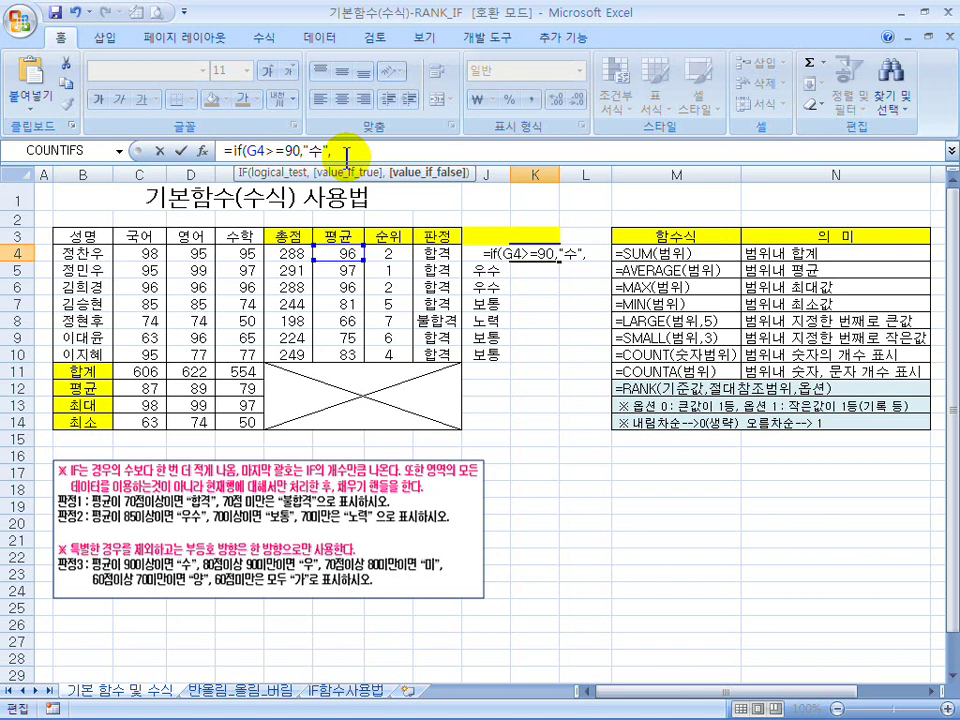
key(ctrl+v)
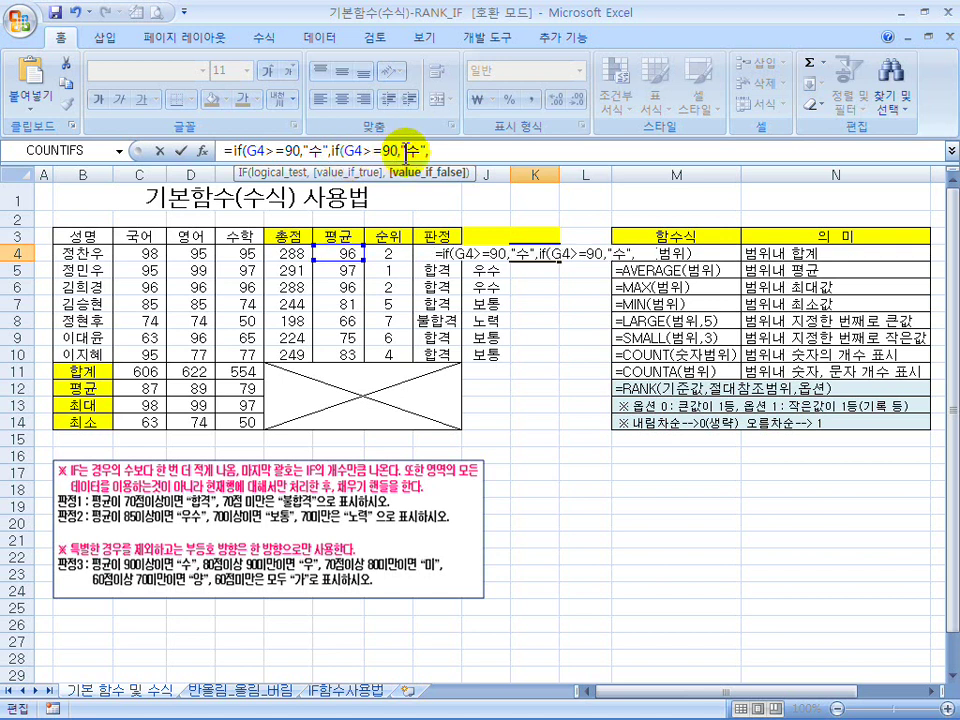
key(ctrl+v)
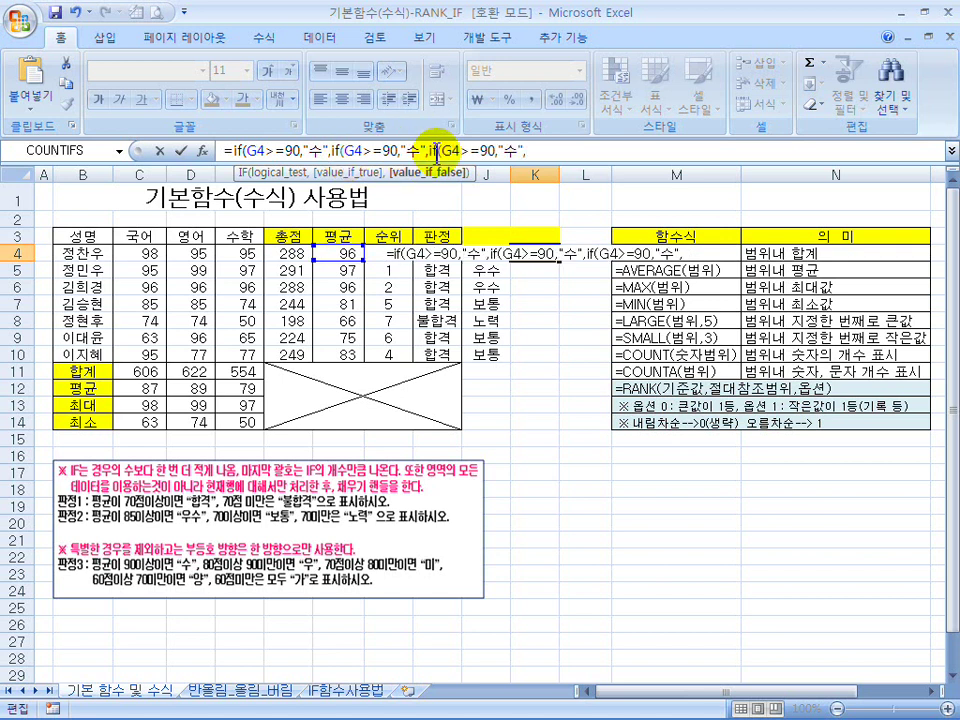
key(ctrl+v)
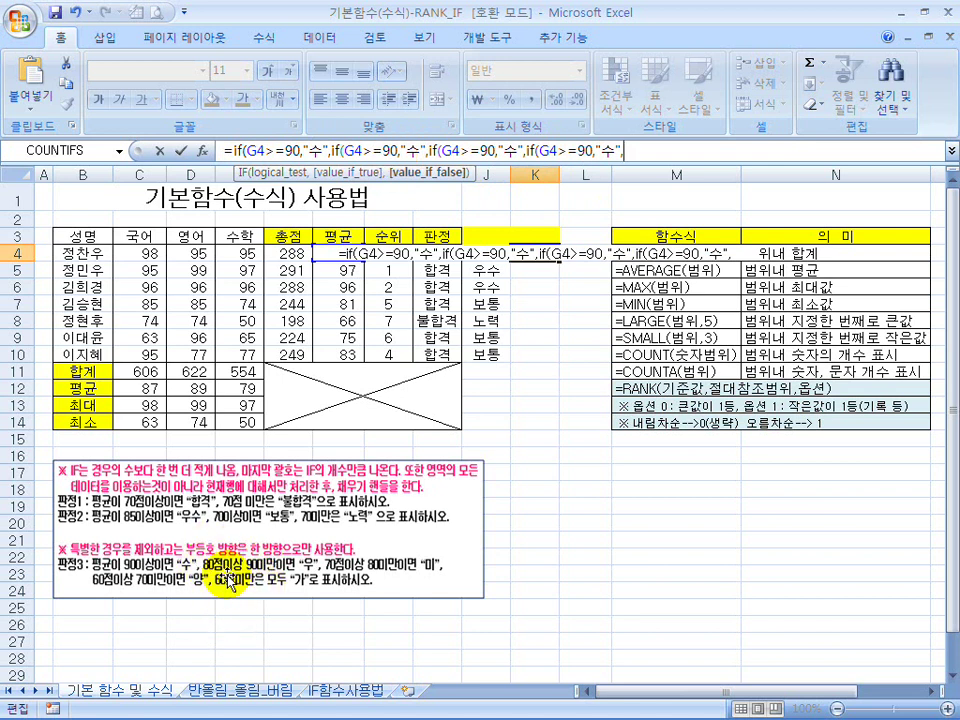
double_click(388, 151)
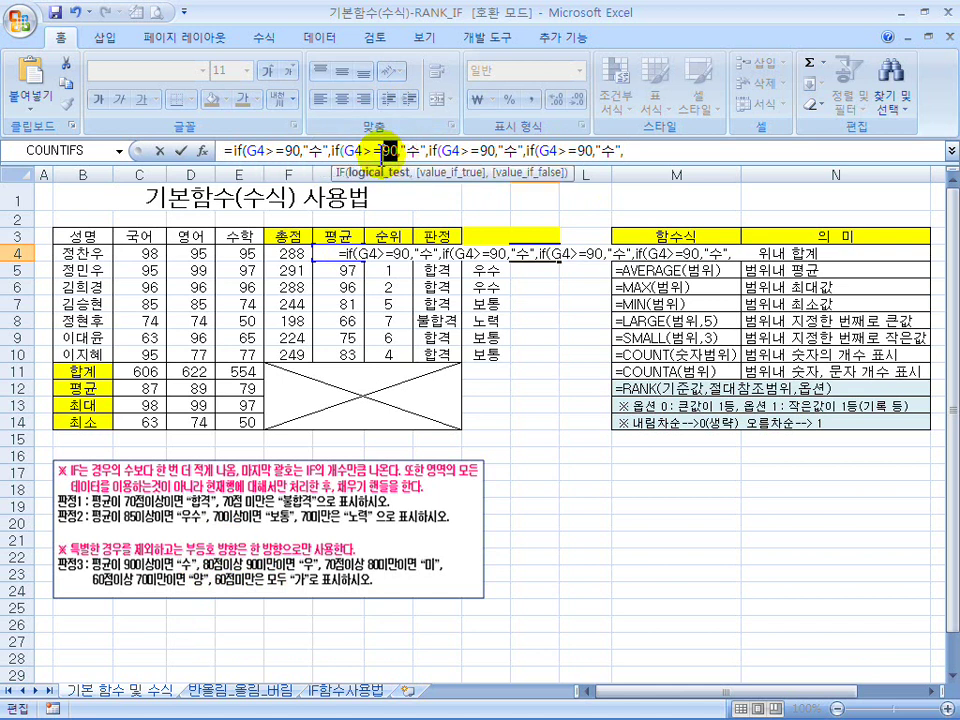
text(80)
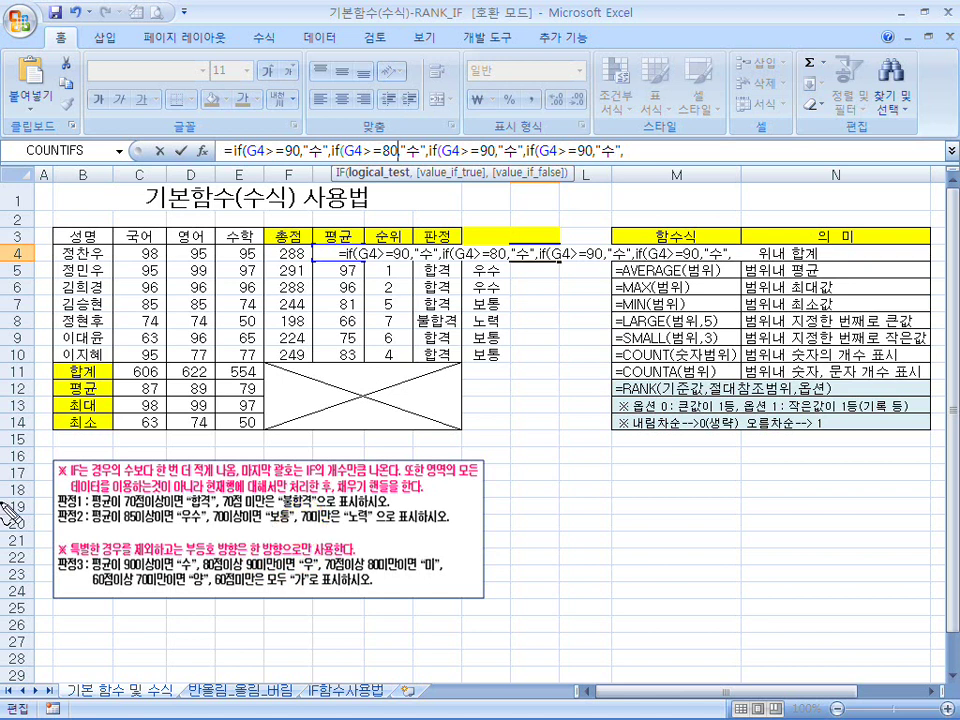
Mark the 부등호 방향 rule in the note, sketch a number line with 90 and 80 and shaded ranges beside it, and clear the drawing
mouse_move(90, 560)
mouse_down()
mouse_move(140, 575)
mouse_move(226, 572)
mouse_move(230, 540)
mouse_move(250, 575)
mouse_up()
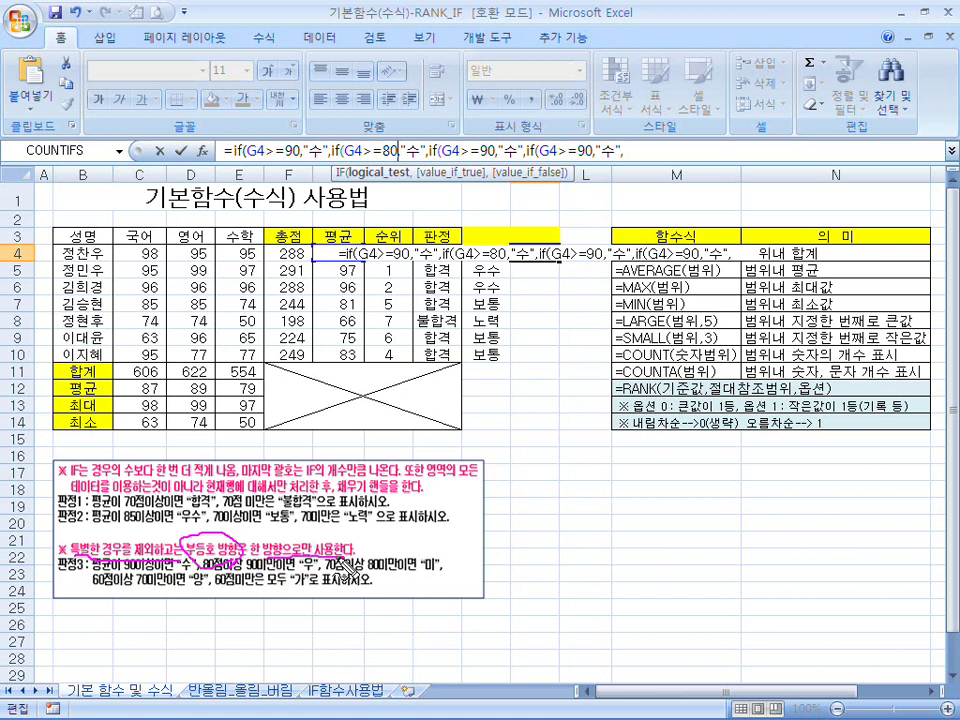
drag(512, 546, 790, 546)
drag(618, 538, 608, 615)
mouse_move(626, 587)
mouse_down()
mouse_move(628, 599)
mouse_move(627, 588)
mouse_up()
mouse_move(757, 531)
mouse_down()
mouse_move(755, 568)
mouse_move(779, 587)
mouse_up()
mouse_move(615, 548)
mouse_down()
mouse_move(615, 507)
mouse_move(462, 507)
mouse_up()
mouse_move(529, 578)
mouse_down()
mouse_move(540, 577)
mouse_move(519, 604)
mouse_move(559, 585)
mouse_up()
drag(542, 586, 542, 606)
mouse_move(536, 516)
mouse_down()
mouse_move(520, 534)
mouse_move(531, 537)
mouse_up()
drag(558, 518, 543, 537)
drag(572, 518, 556, 539)
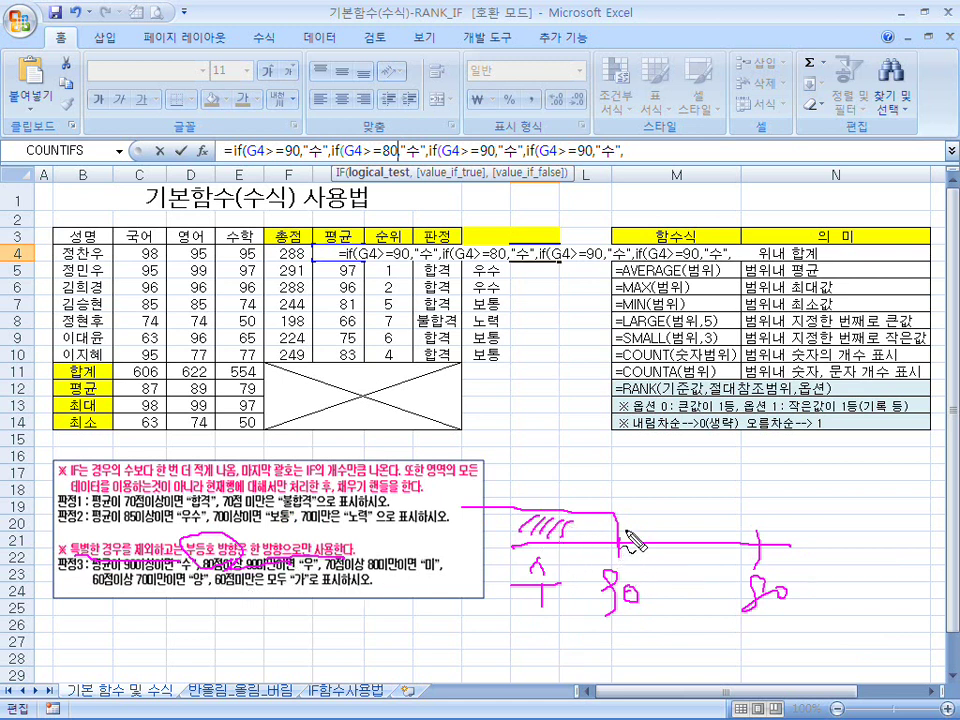
mouse_move(611, 549)
mouse_down()
mouse_move(645, 508)
mouse_move(710, 509)
mouse_move(755, 545)
mouse_up()
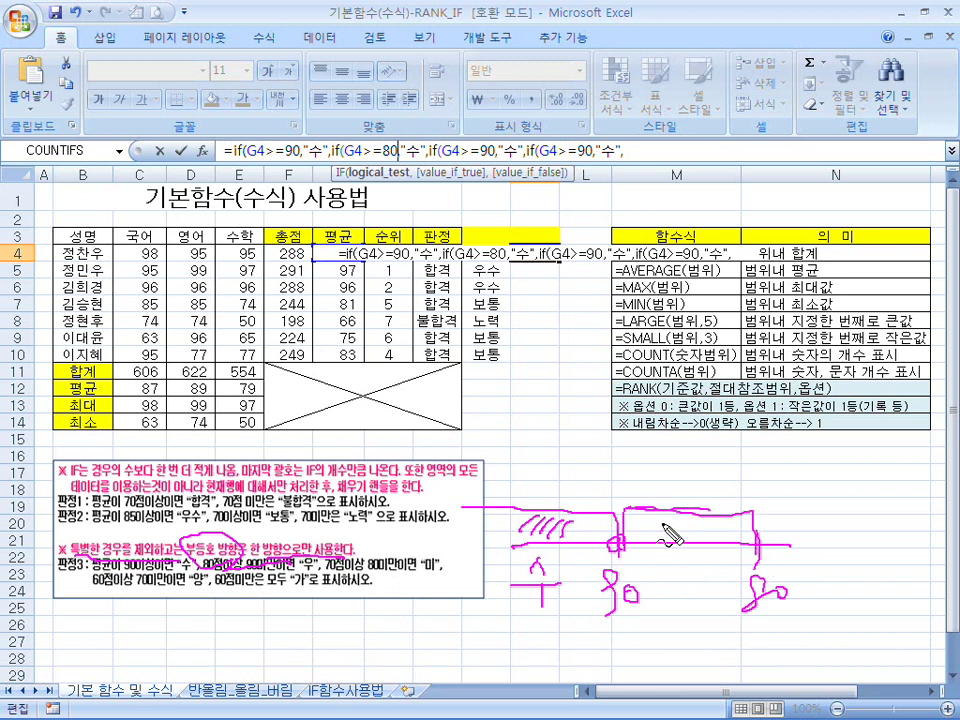
mouse_move(610, 556)
mouse_down()
mouse_move(555, 590)
mouse_move(578, 568)
mouse_move(738, 537)
mouse_move(761, 585)
mouse_move(684, 580)
mouse_move(731, 601)
mouse_up()
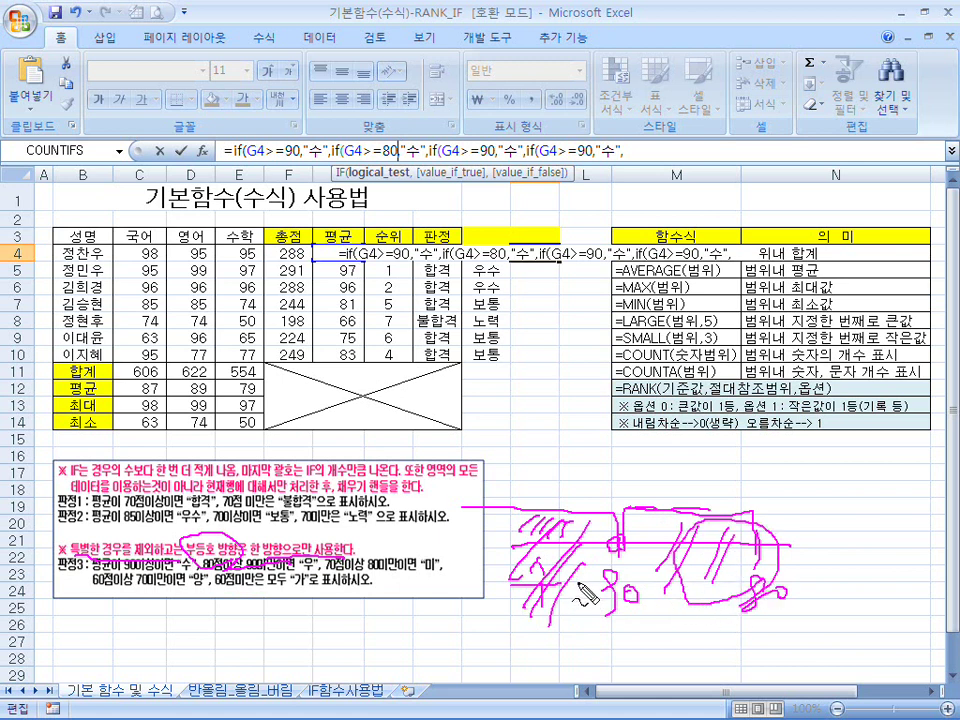
drag(683, 540, 658, 588)
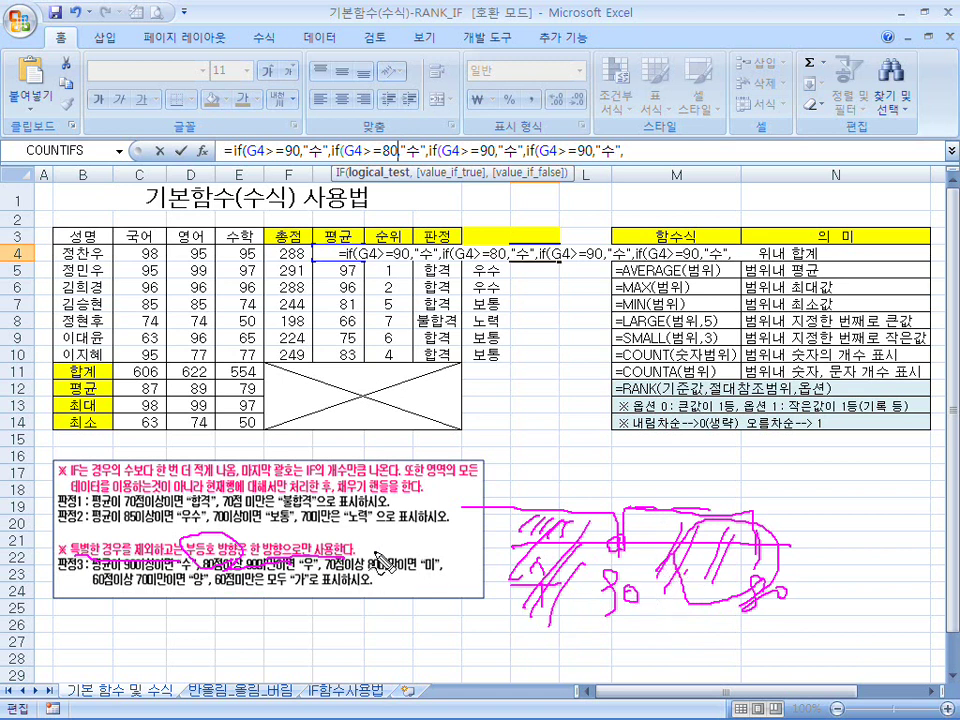
key(Escape)
With the pen, cross out 90미만 and mark the 이상 conditions in the 판정3 note, and clear the markings
key(ctrl+shift+d)
mouse_move(201, 569)
mouse_down()
mouse_move(249, 571)
mouse_move(288, 556)
mouse_move(268, 578)
mouse_up()
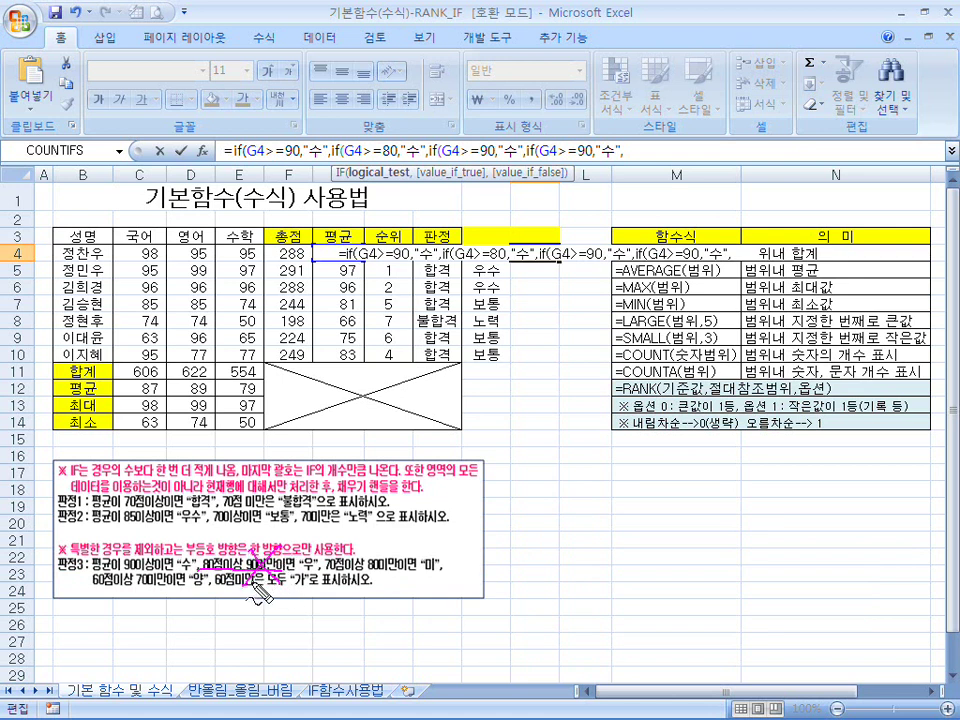
drag(150, 575, 138, 592)
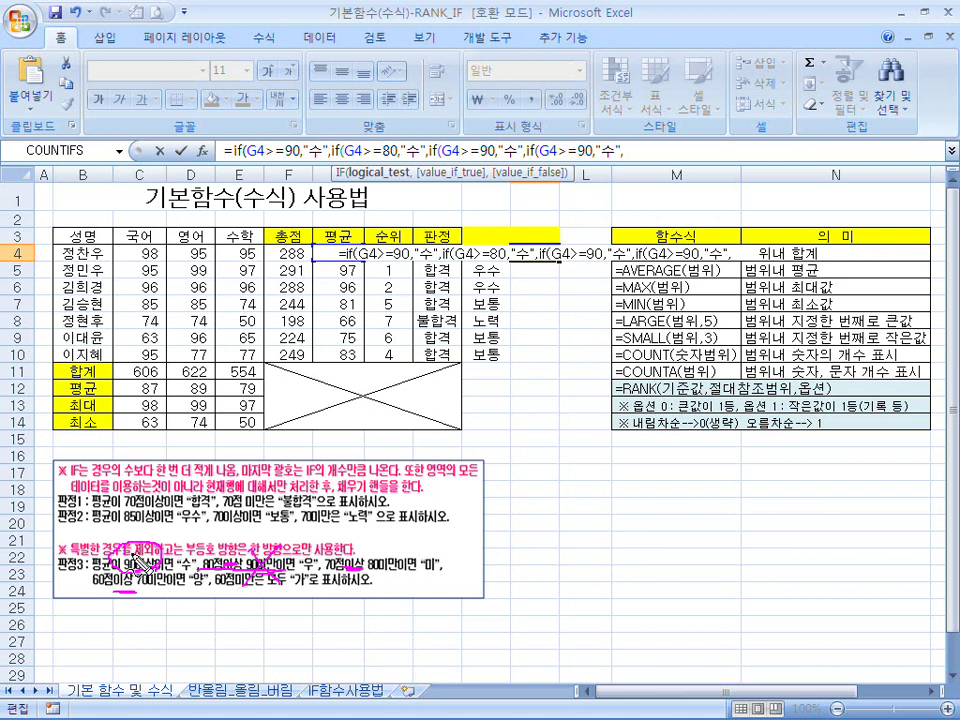
key(Escape)
Underline 90이상 and the 미만 conditions in the 판정3 note, circle 부등호 in the rule above, and clear the markings
key(ctrl+shift+d)
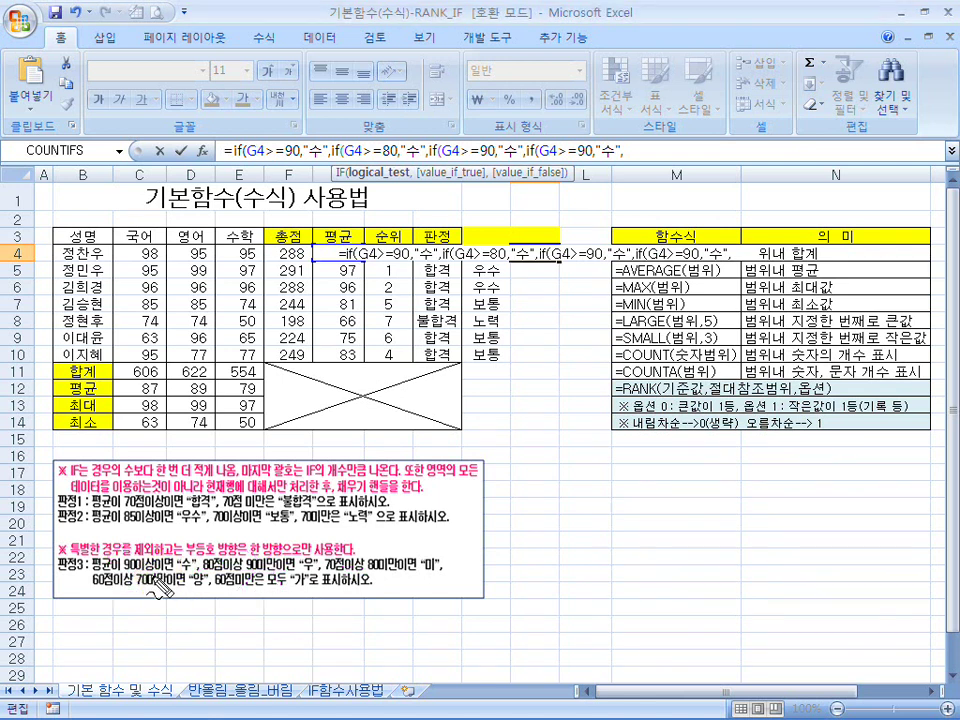
drag(97, 567, 152, 567)
drag(368, 568, 410, 568)
drag(109, 585, 138, 585)
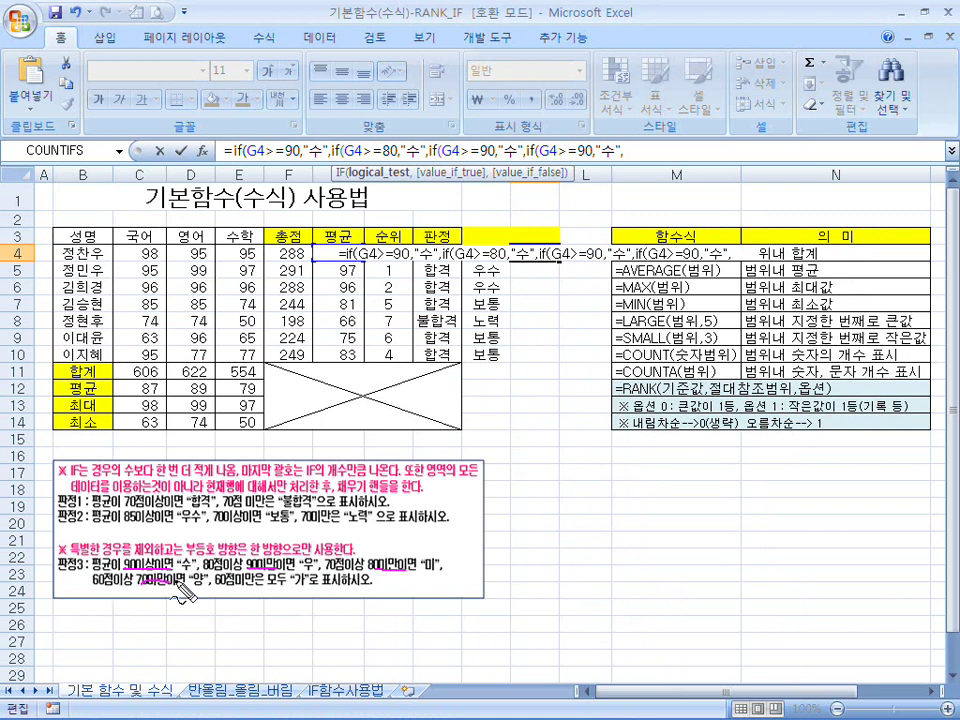
drag(240, 588, 262, 588)
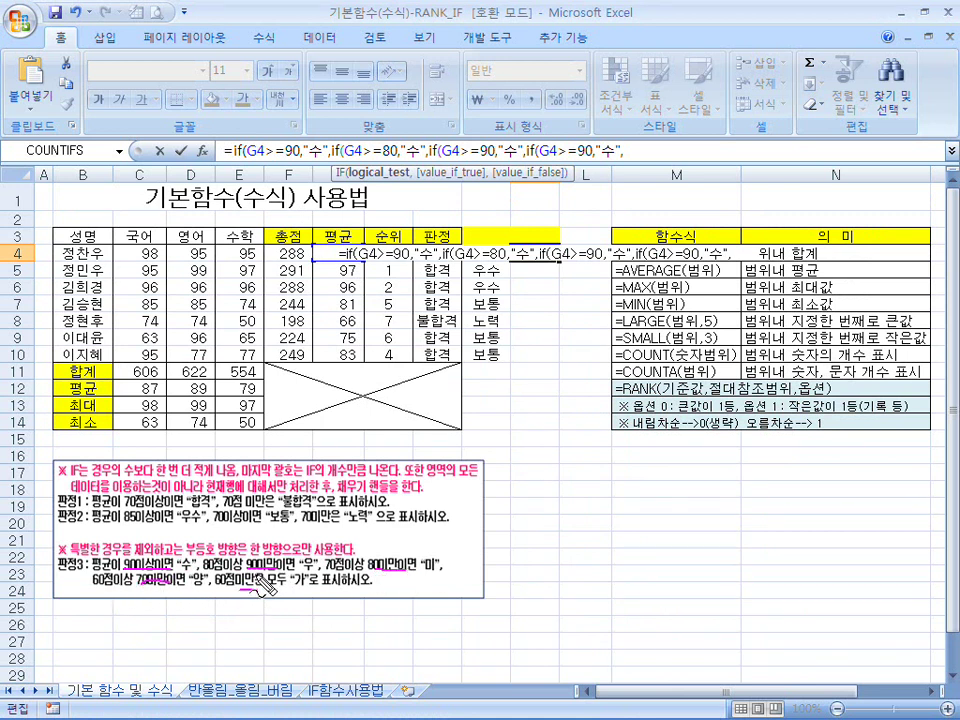
drag(89, 555, 145, 554)
drag(228, 540, 213, 555)
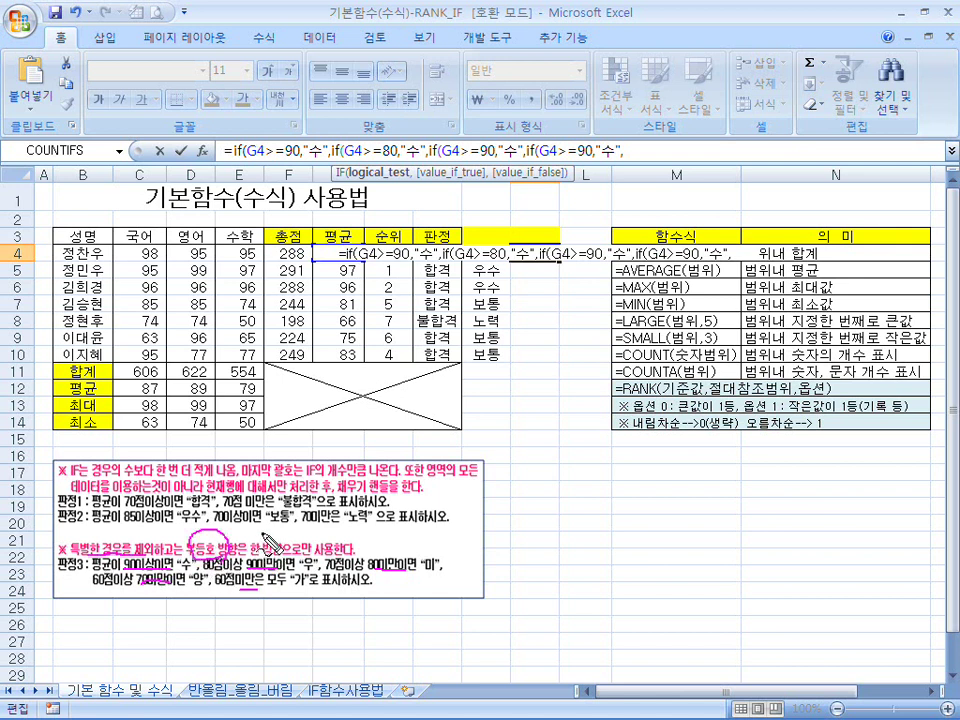
key(Escape)
Change the second IF's result to "우" and make the third IF return "미" for G4>=70
click(397, 150)
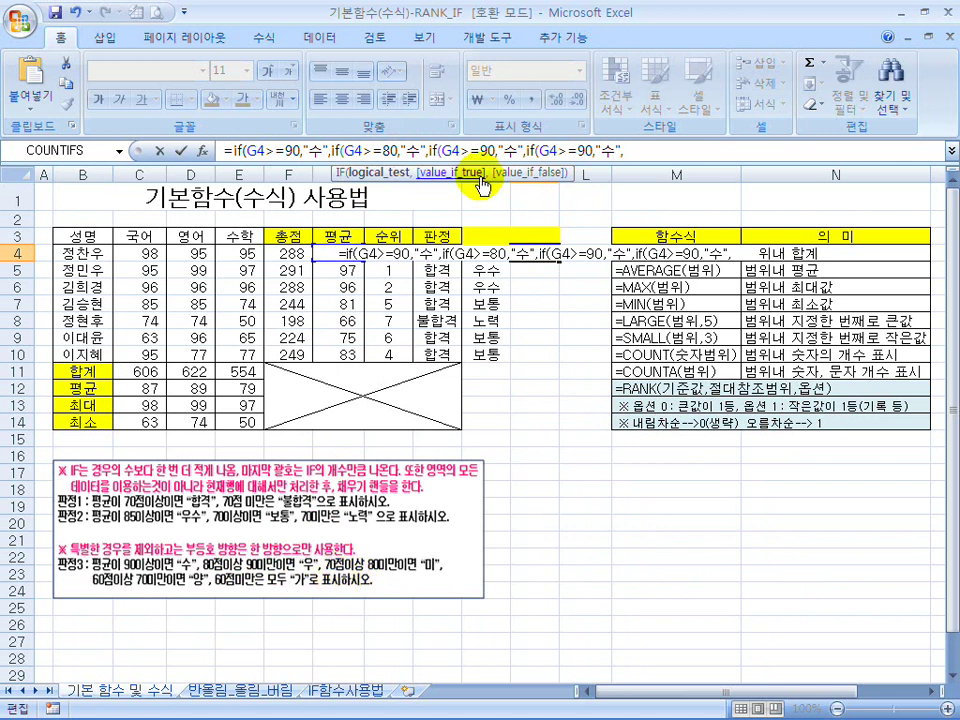
double_click(411, 150)
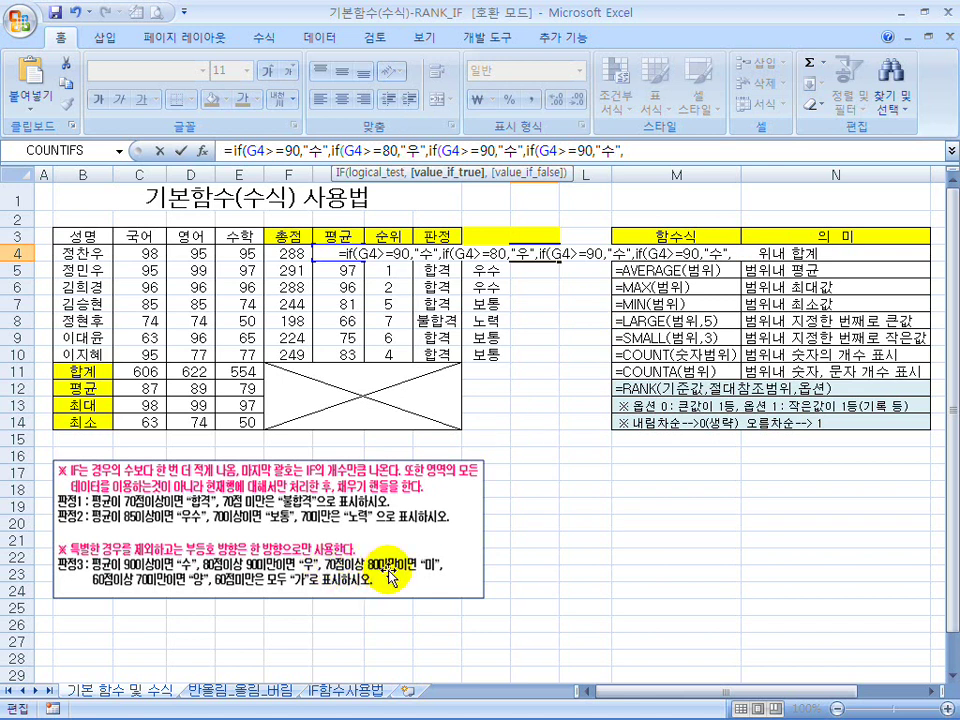
double_click(486, 150)
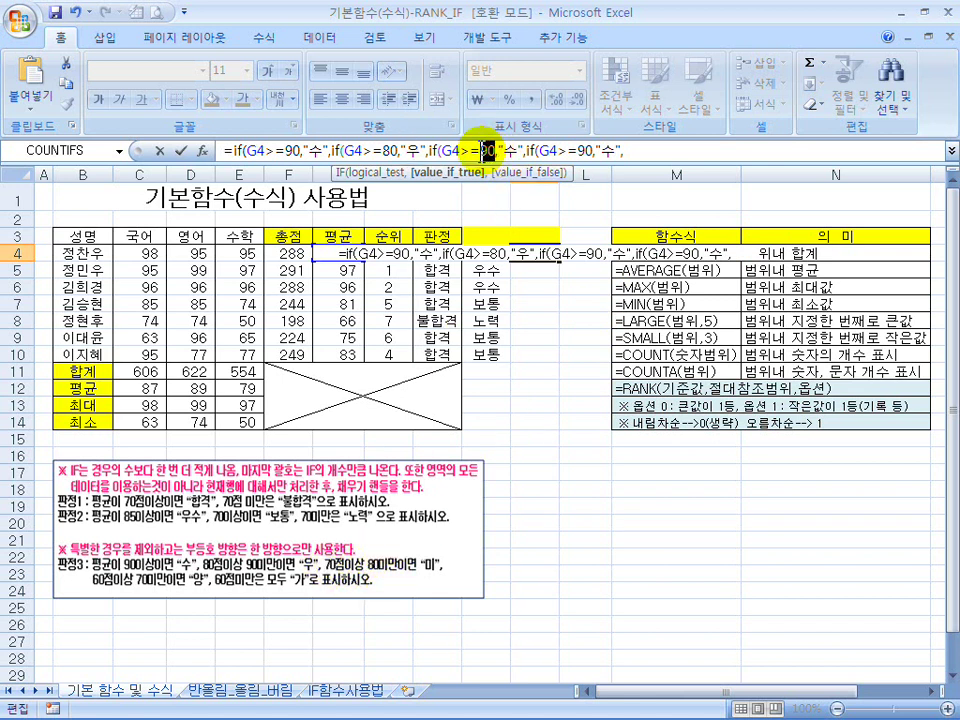
text(70)
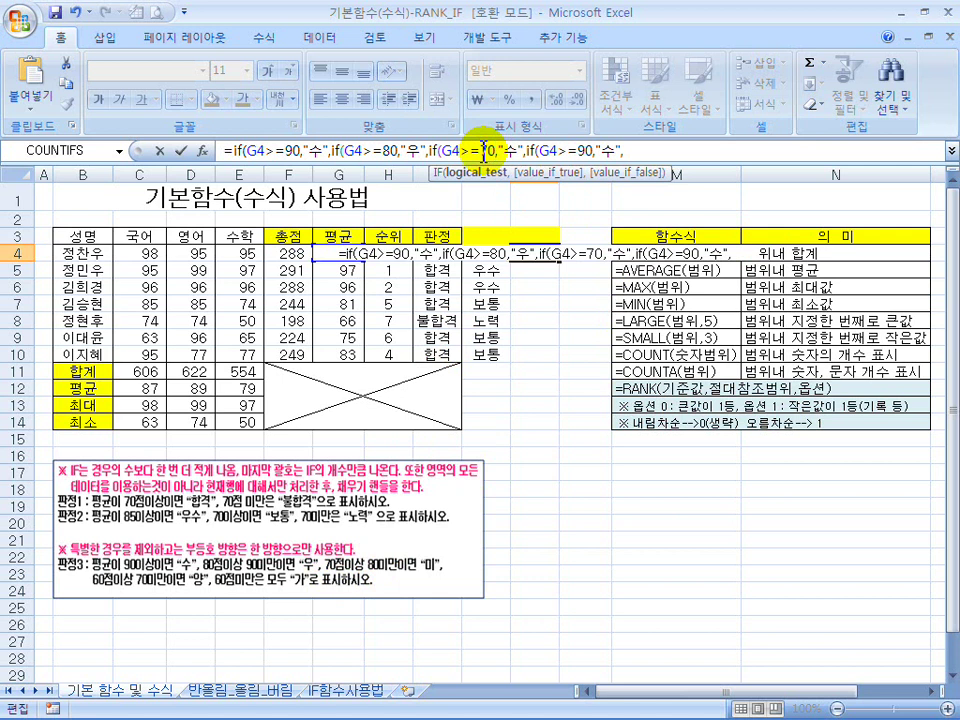
double_click(510, 150)
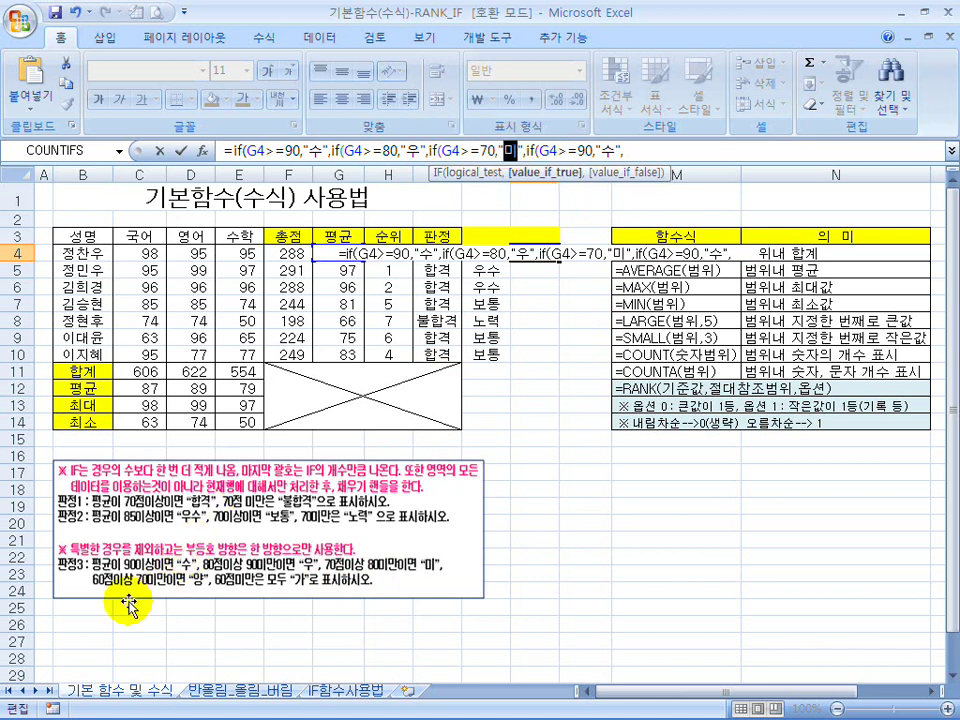
Make the fourth IF in K4's formula return "양" for G4>=60
double_click(586, 150)
text(60)
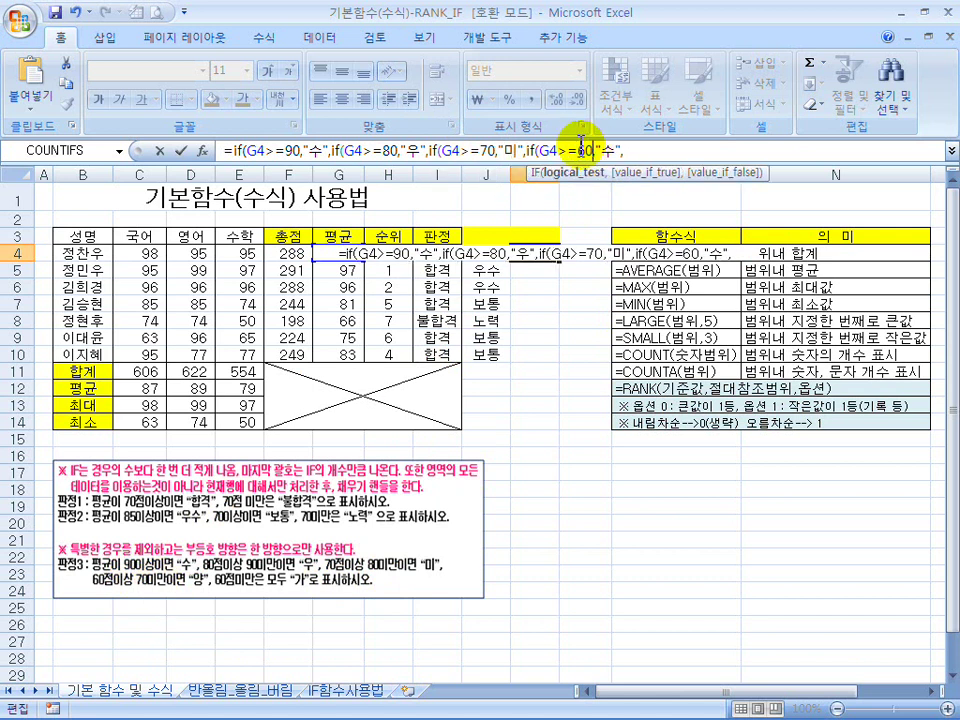
double_click(607, 150)
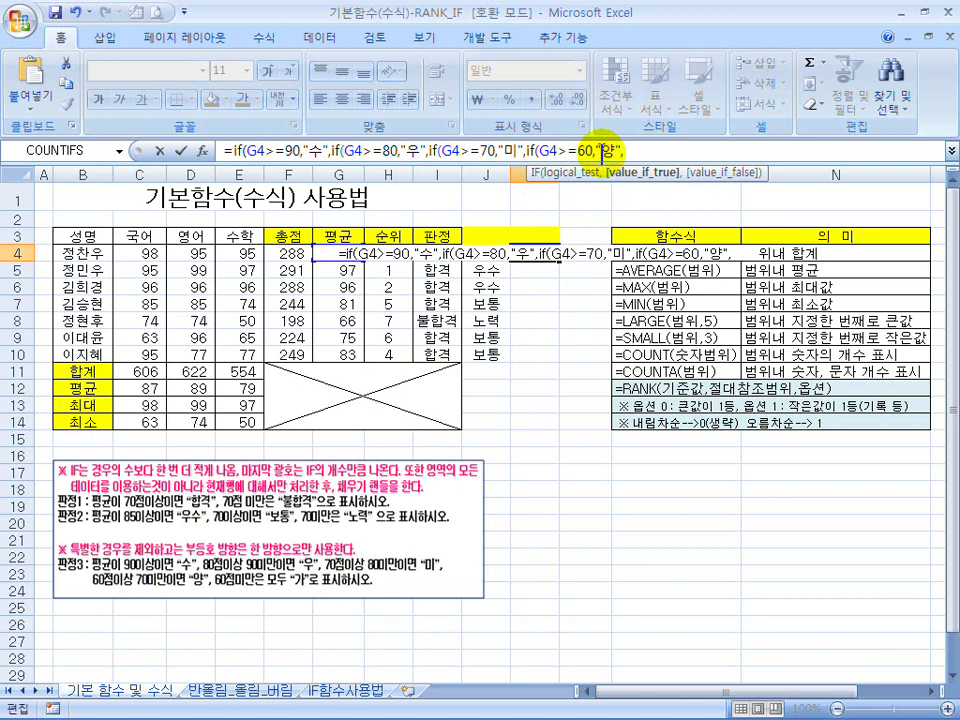
Complete K4's nested IF with "가" as the final value and four closing parentheses, and fill the formula down to K10
click(657, 150)
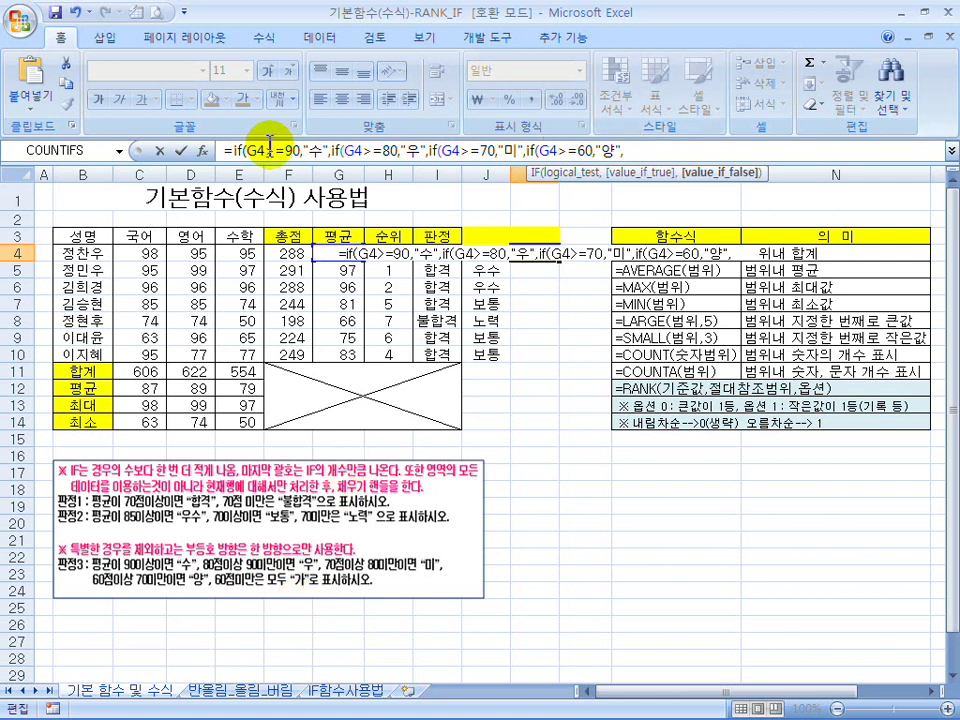
text("가)
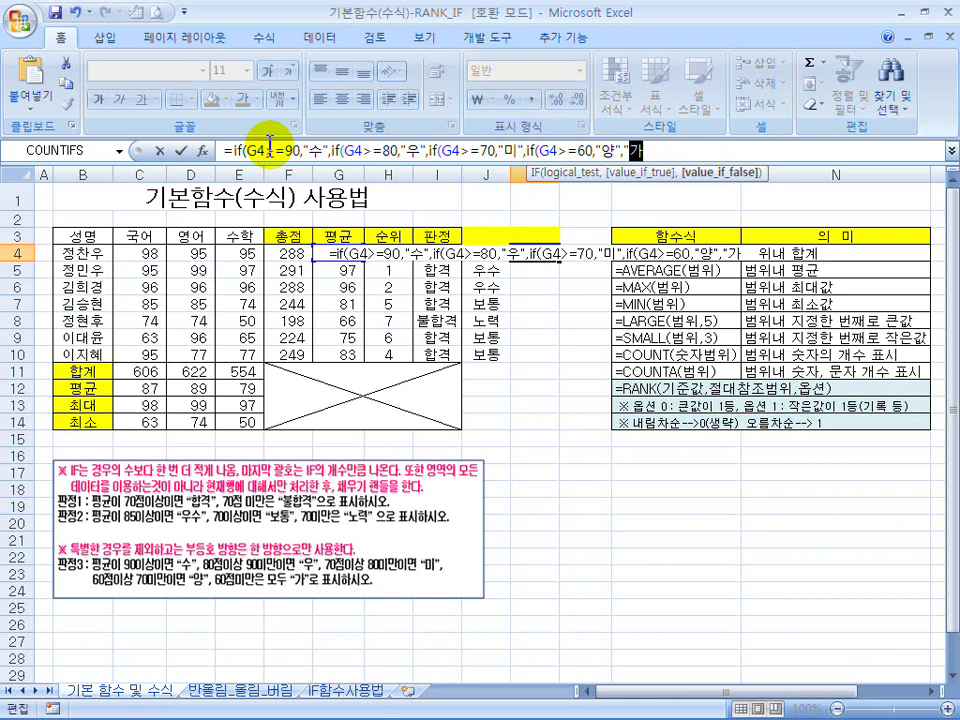
text(")
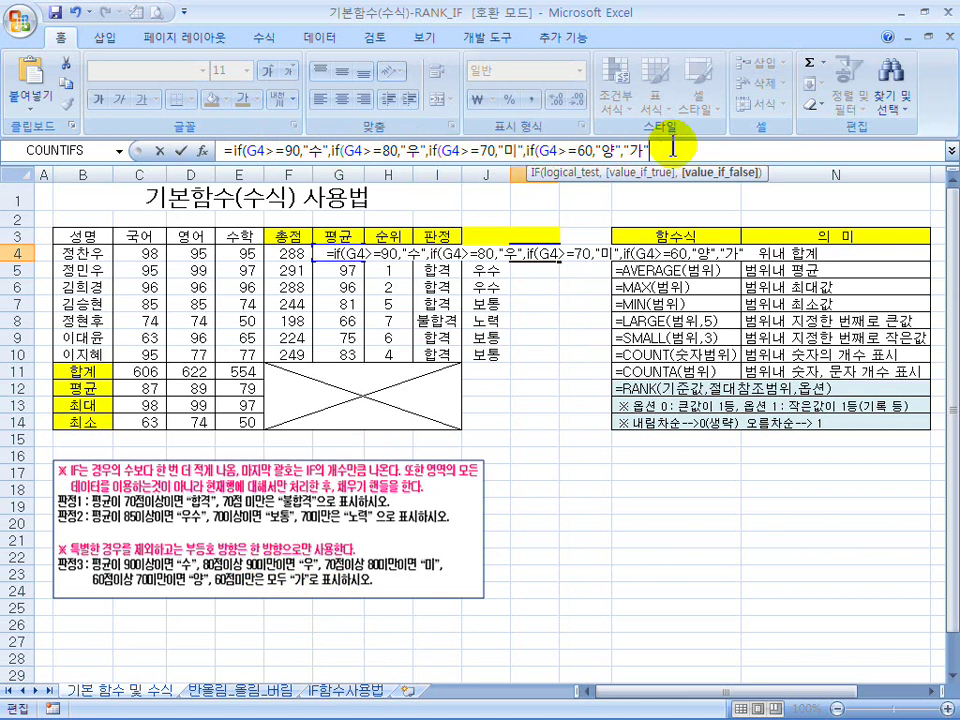
text()))))
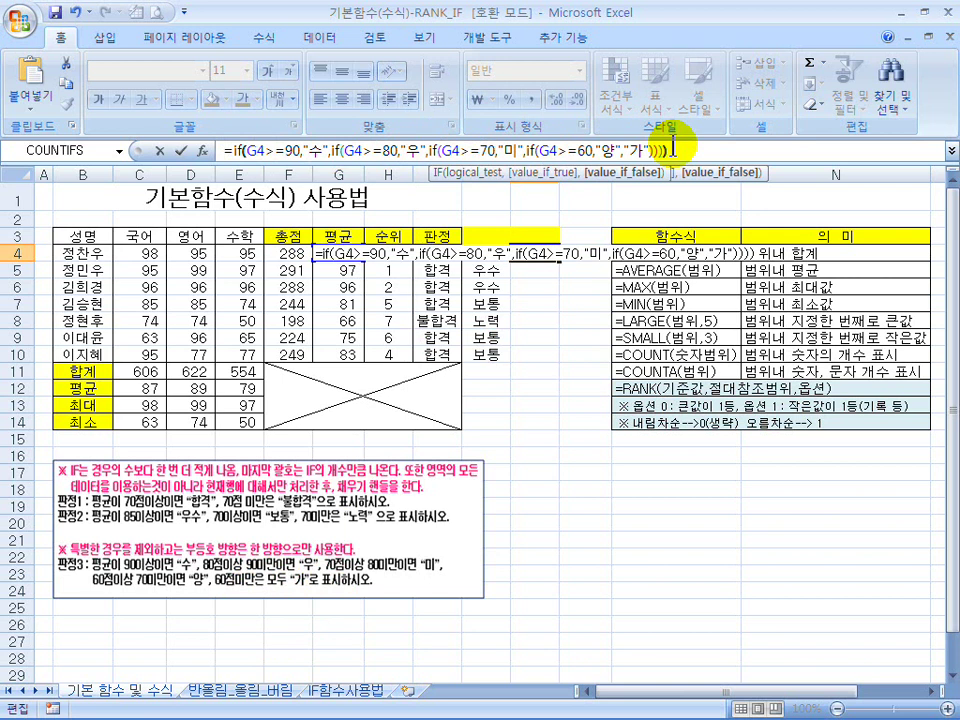
key(Return)
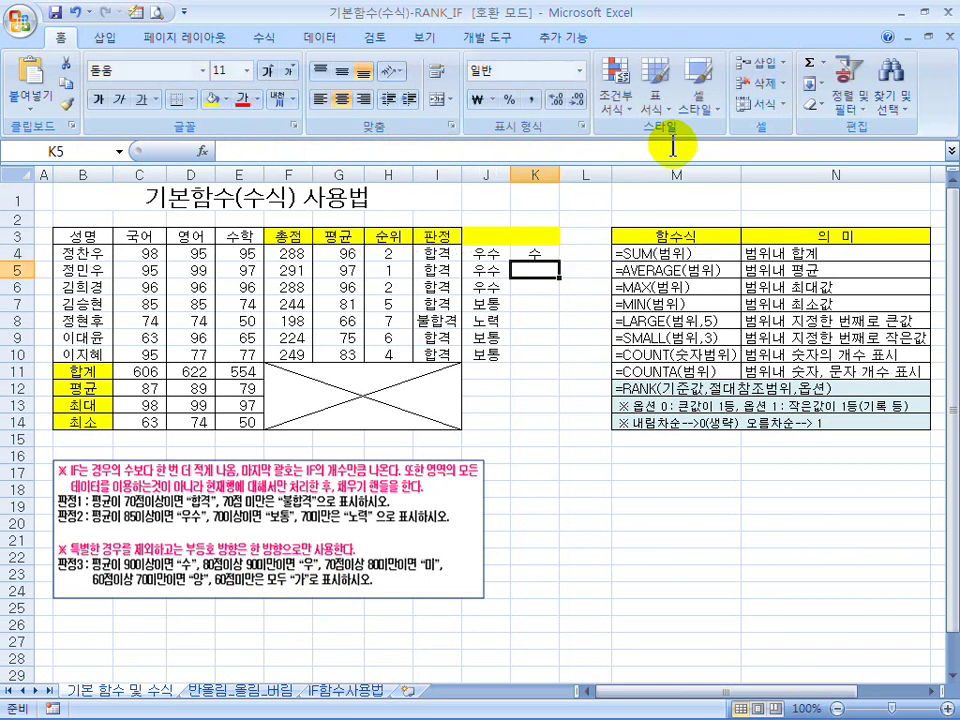
click(535, 252)
drag(559, 262, 556, 356)
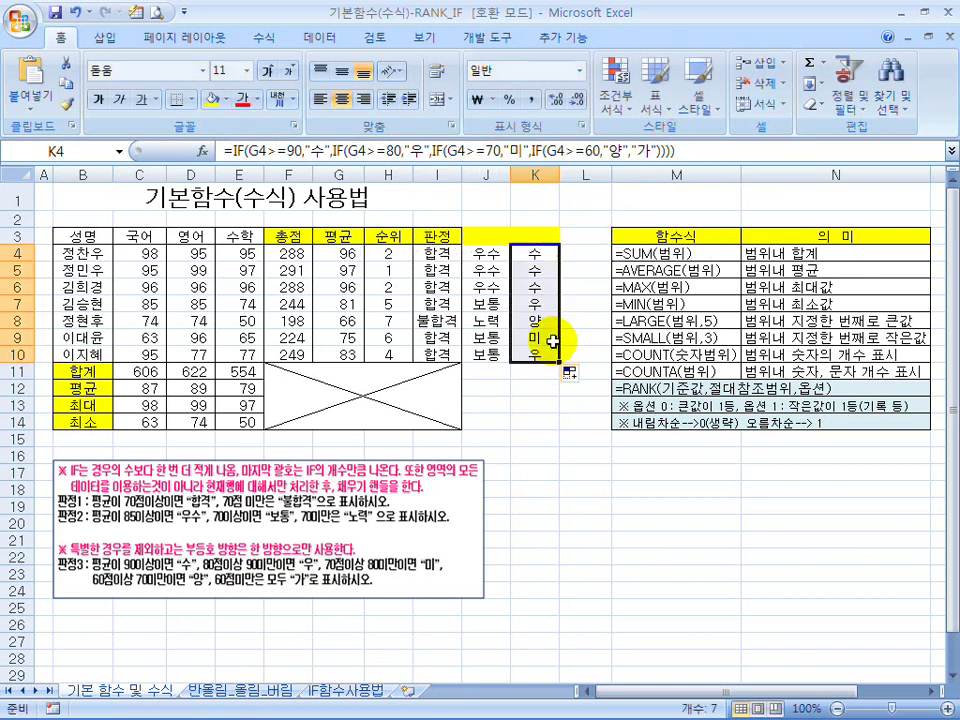
Compare the averages in column G with the grades in column K for rows 6 to 10
drag(340, 287, 527, 310)
drag(360, 356, 522, 358)
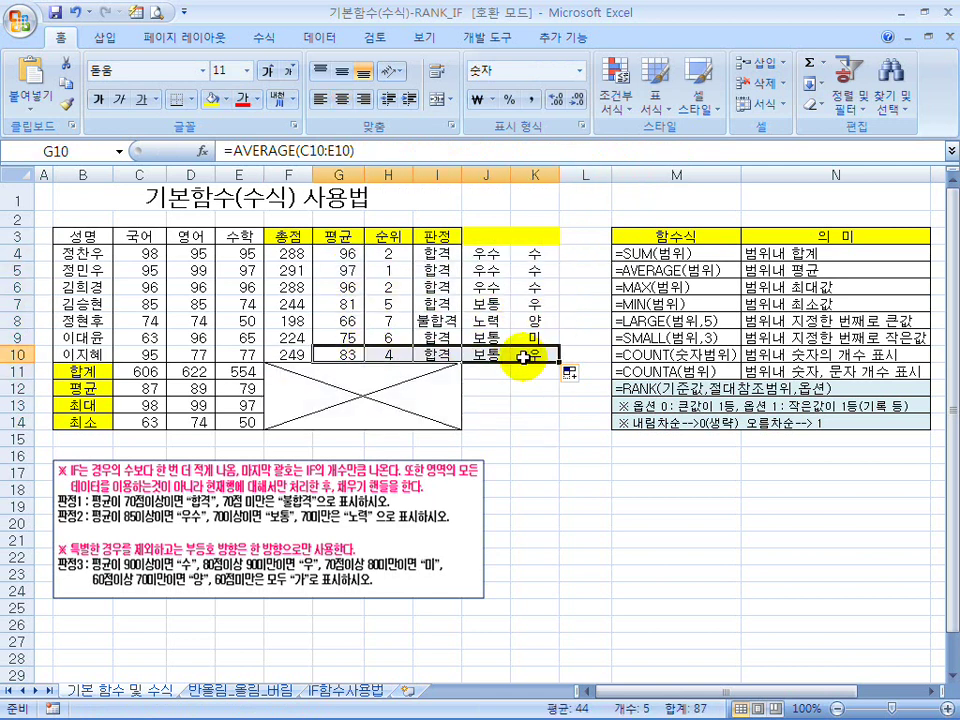
drag(372, 337, 512, 340)
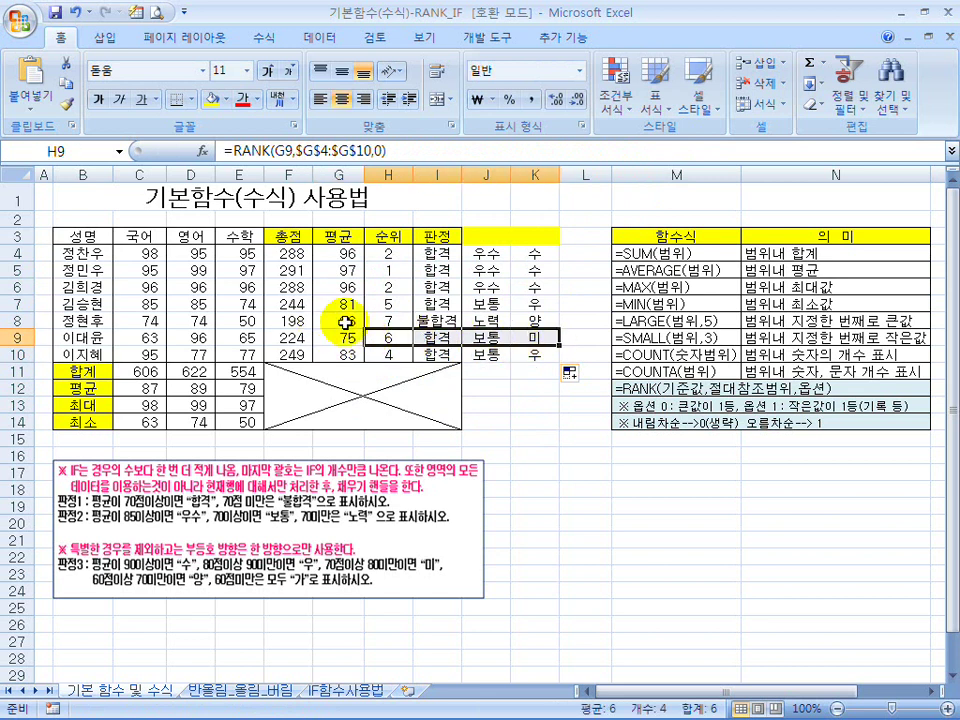
drag(377, 318, 535, 321)
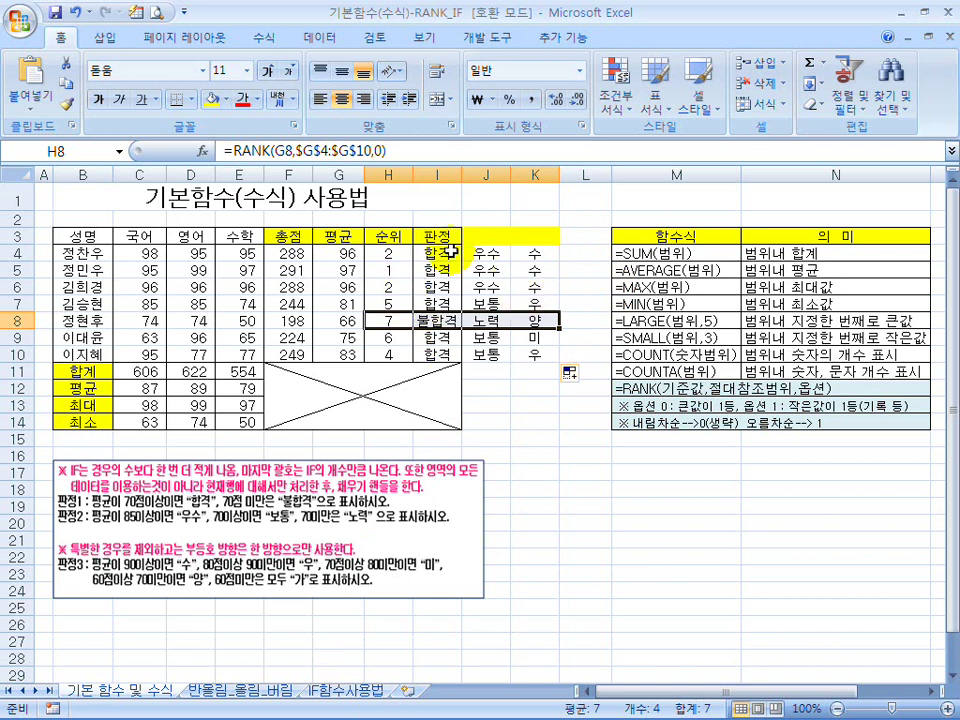
Open the IF함수사용법 sheet
click(352, 690)
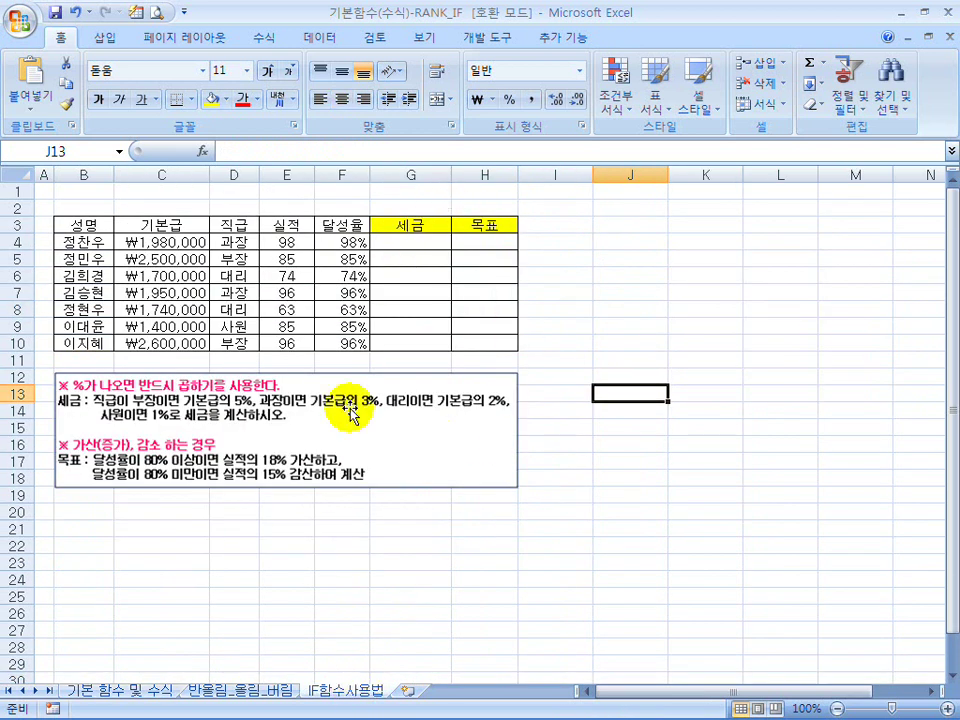
Zoom the sheet to 120% and select G4, the first cell of the 세금 column
click(946, 709)
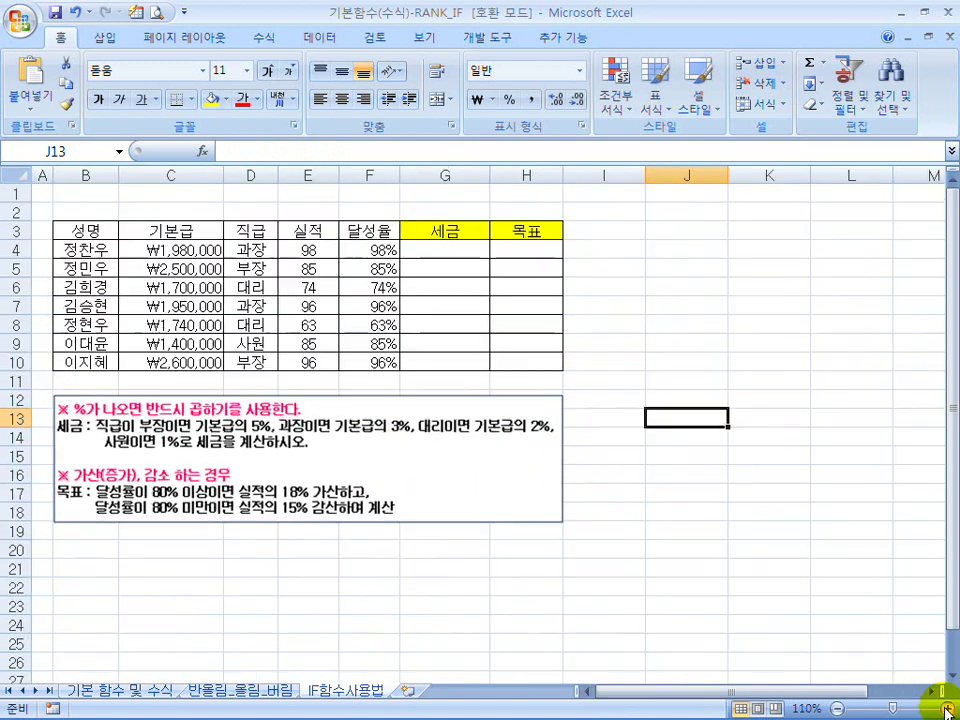
click(946, 709)
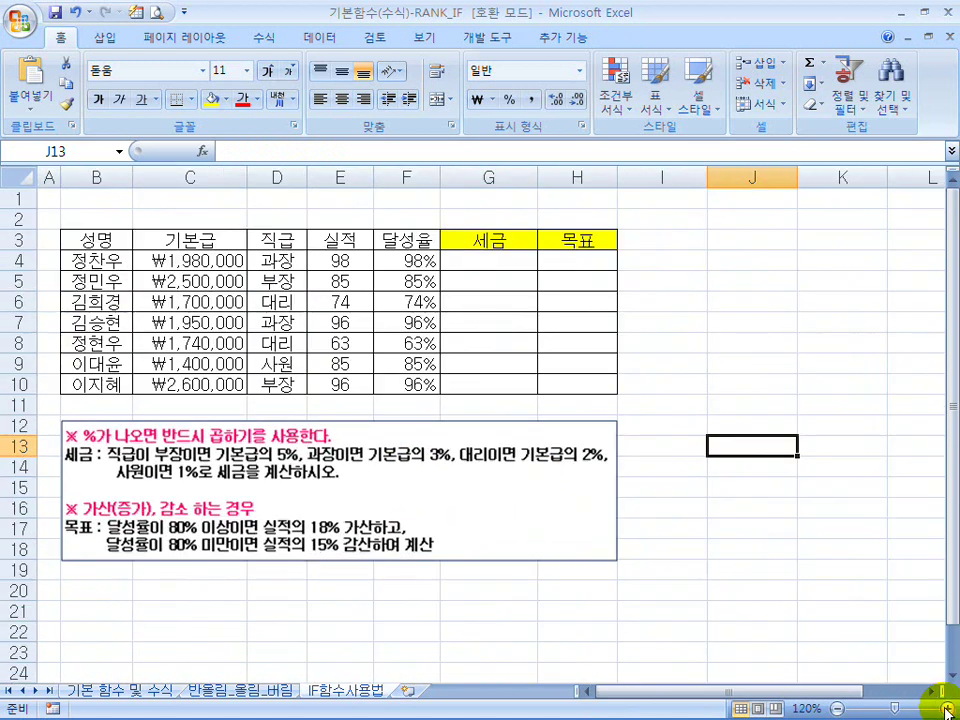
click(484, 260)
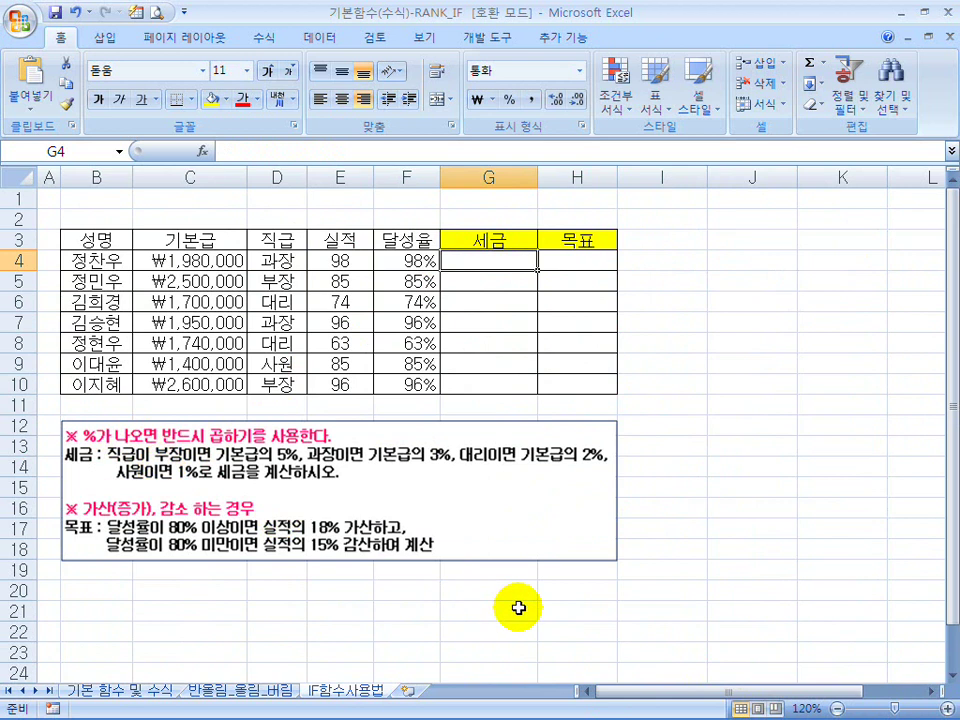
Mark the four position and rate cases of the 세금 rule with pen strokes and numbers, and clear the markings
key(ctrl+shift+d)
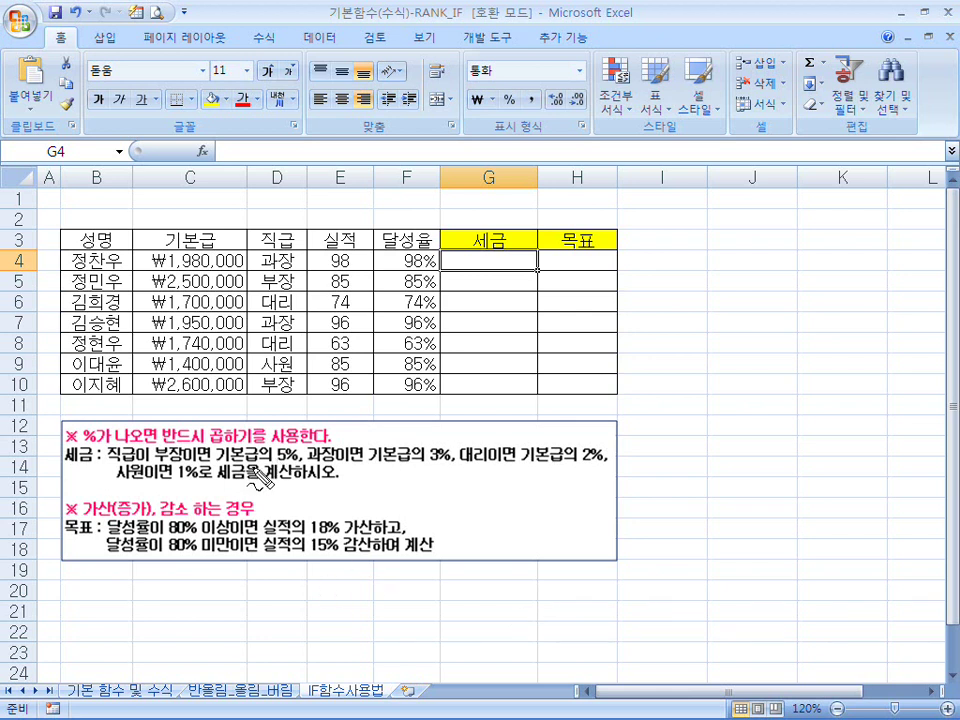
mouse_move(166, 463)
mouse_down()
mouse_move(298, 461)
mouse_move(215, 447)
mouse_up()
mouse_move(306, 461)
mouse_down()
mouse_move(395, 463)
mouse_move(450, 450)
mouse_move(372, 448)
mouse_move(428, 424)
mouse_up()
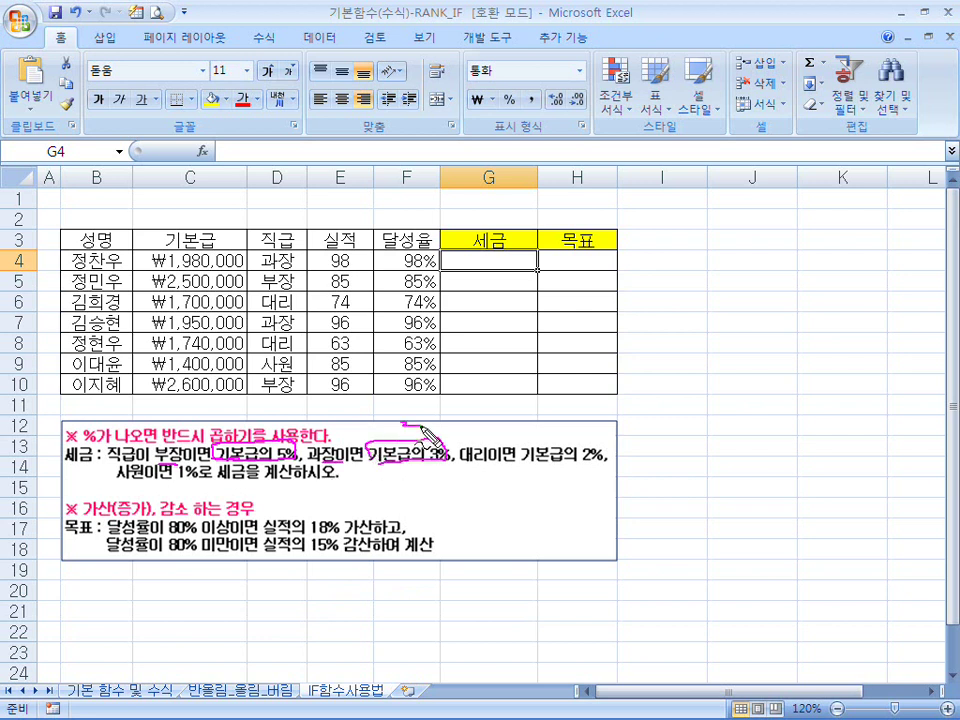
mouse_move(468, 462)
mouse_down()
mouse_move(606, 464)
mouse_move(558, 434)
mouse_up()
drag(152, 493, 214, 490)
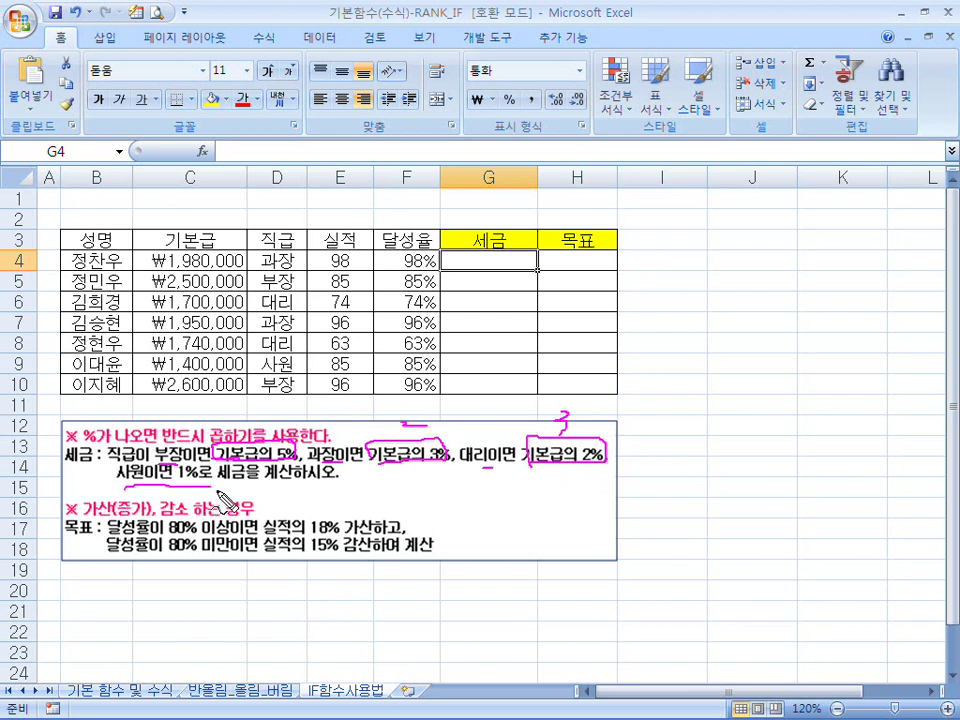
mouse_move(283, 484)
mouse_down()
mouse_move(284, 497)
mouse_move(296, 493)
mouse_up()
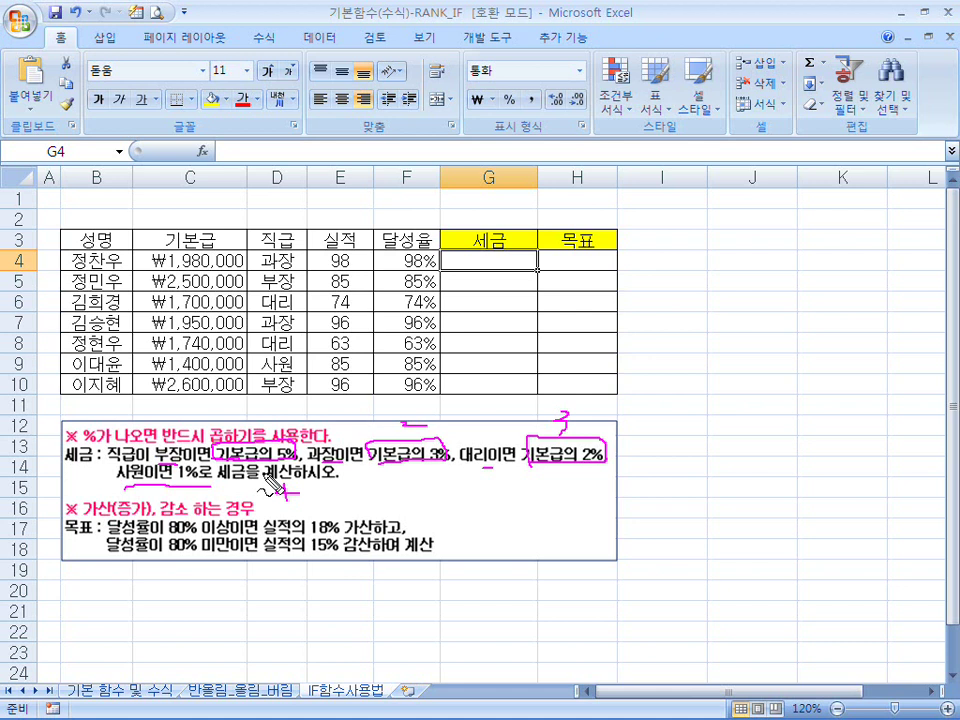
mouse_move(643, 436)
mouse_down()
mouse_move(640, 485)
mouse_move(670, 480)
mouse_up()
key(ctrl+z)
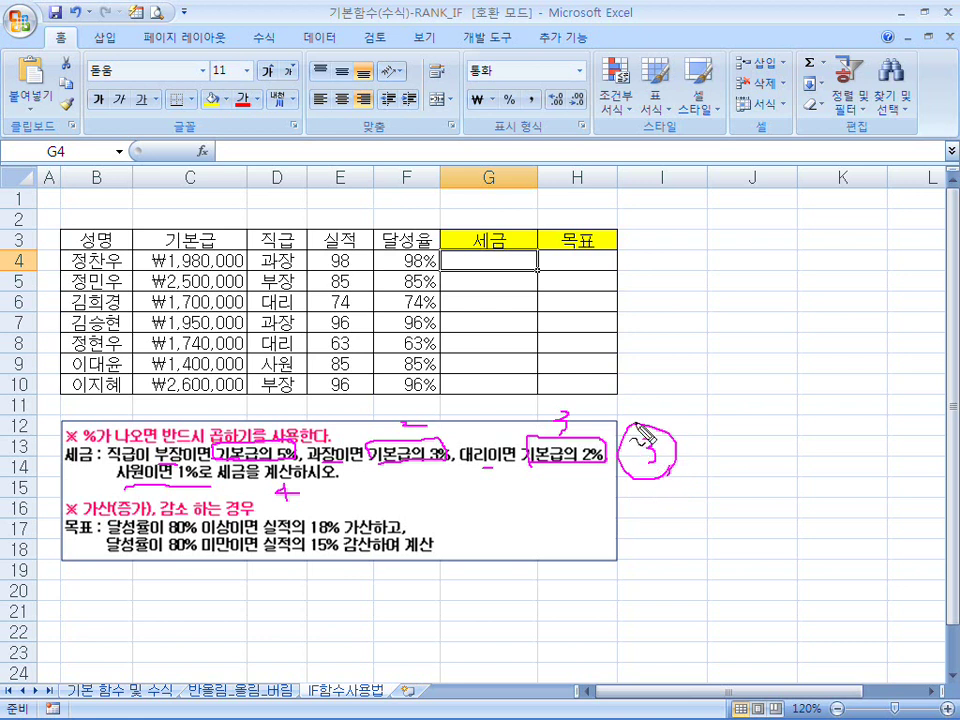
key(Escape)
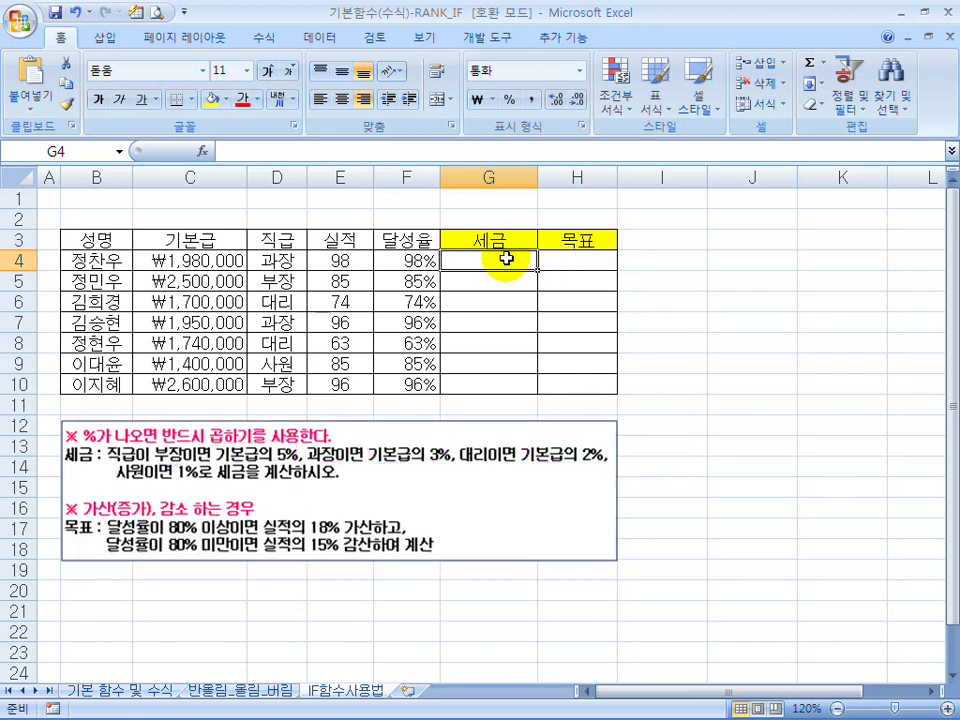
Start an IF formula in G4 with the condition D4="부장"
text(=if()
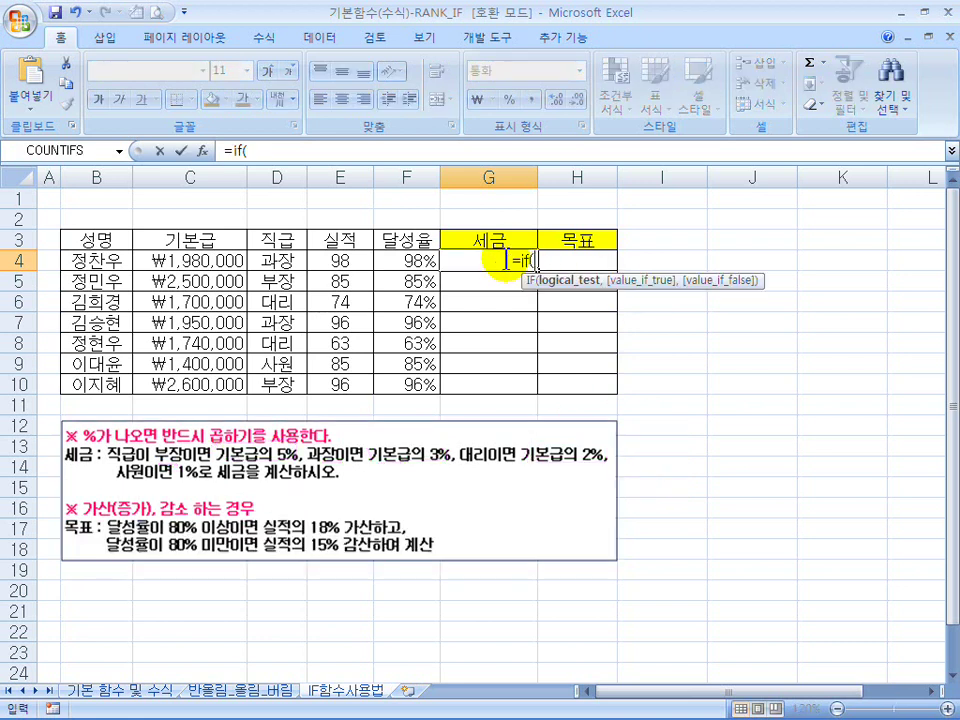
click(276, 259)
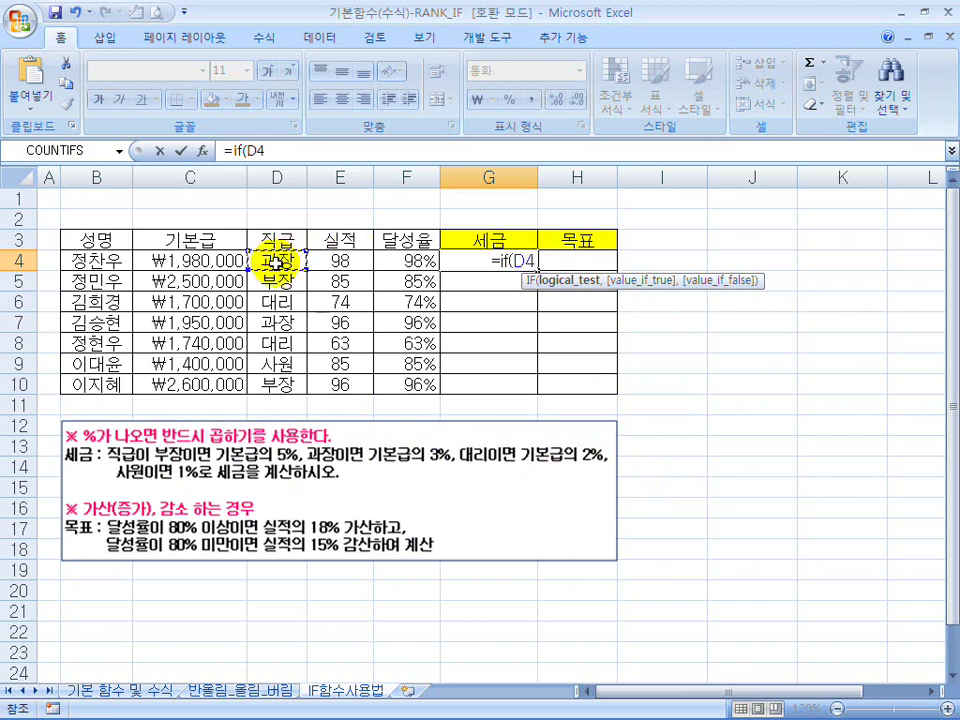
click(281, 244)
click(285, 258)
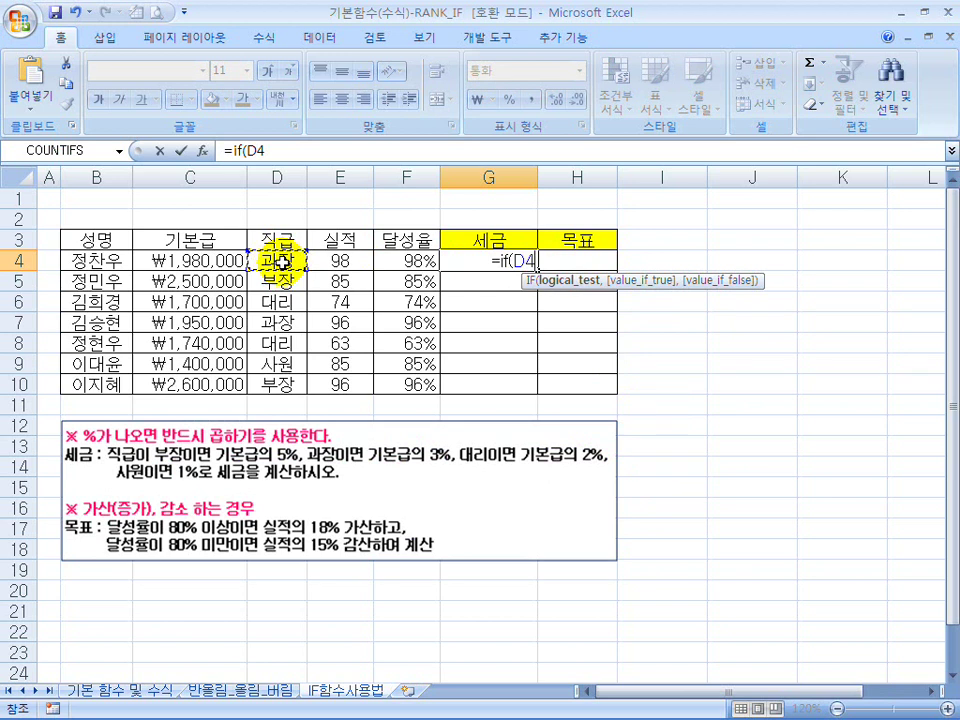
text(=")
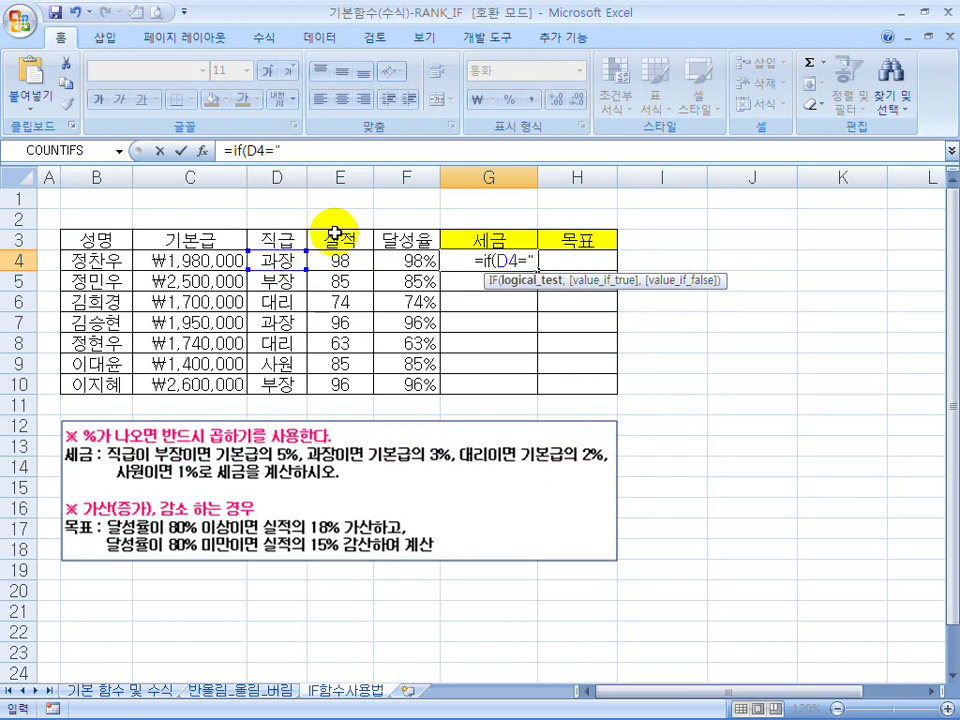
text(부장",)
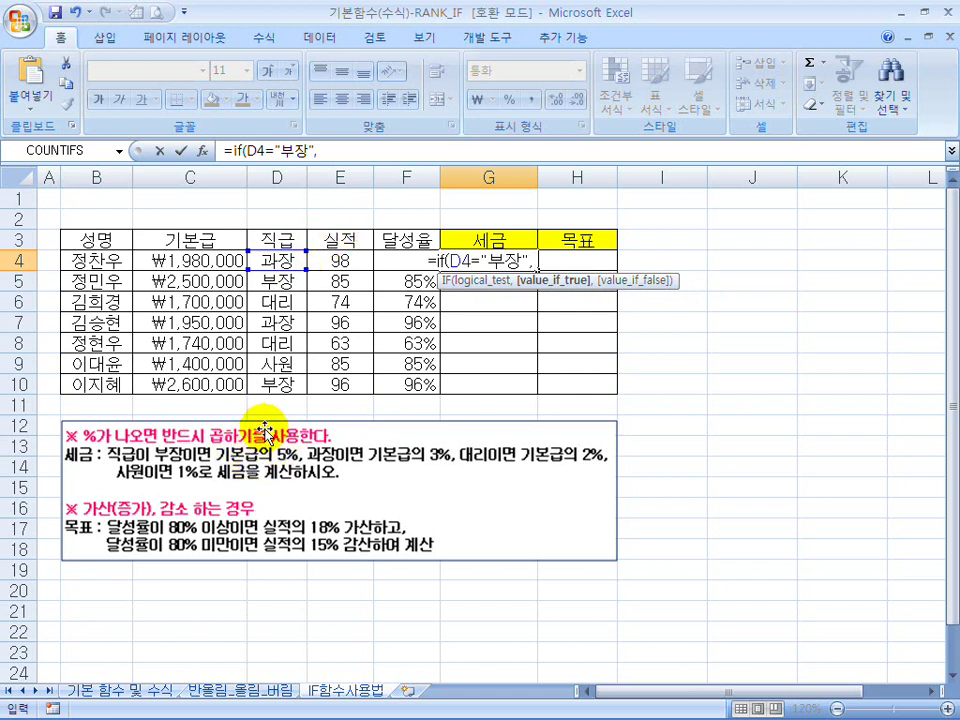
Enter C4*5% as the value if true in G4's IF formula
click(190, 260)
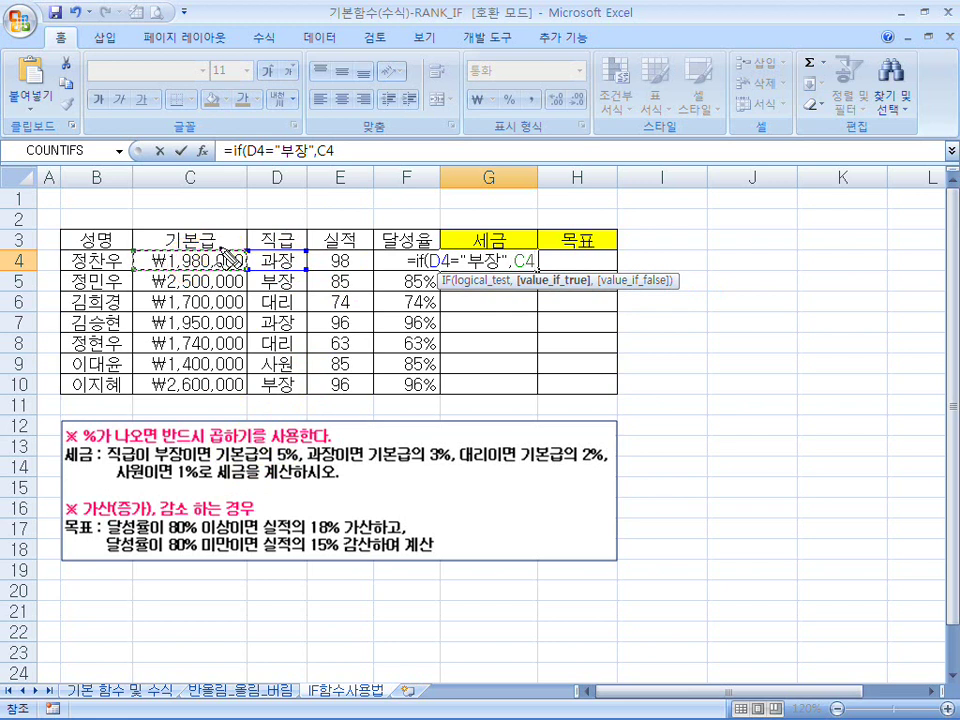
mouse_move(79, 448)
mouse_down()
mouse_move(250, 438)
mouse_move(209, 432)
mouse_up()
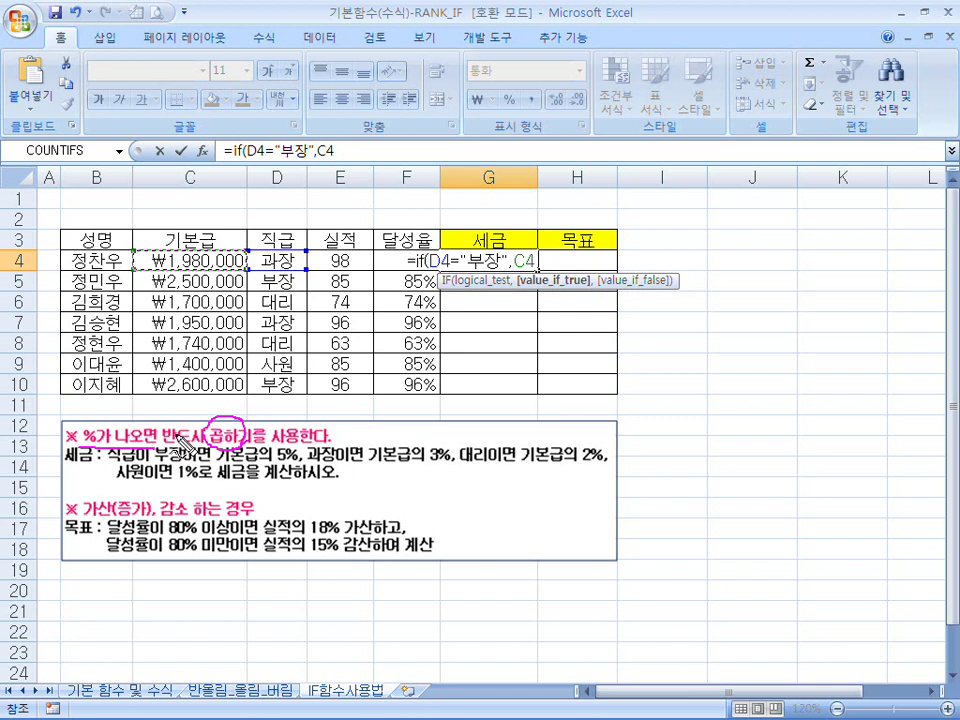
drag(212, 256, 180, 267)
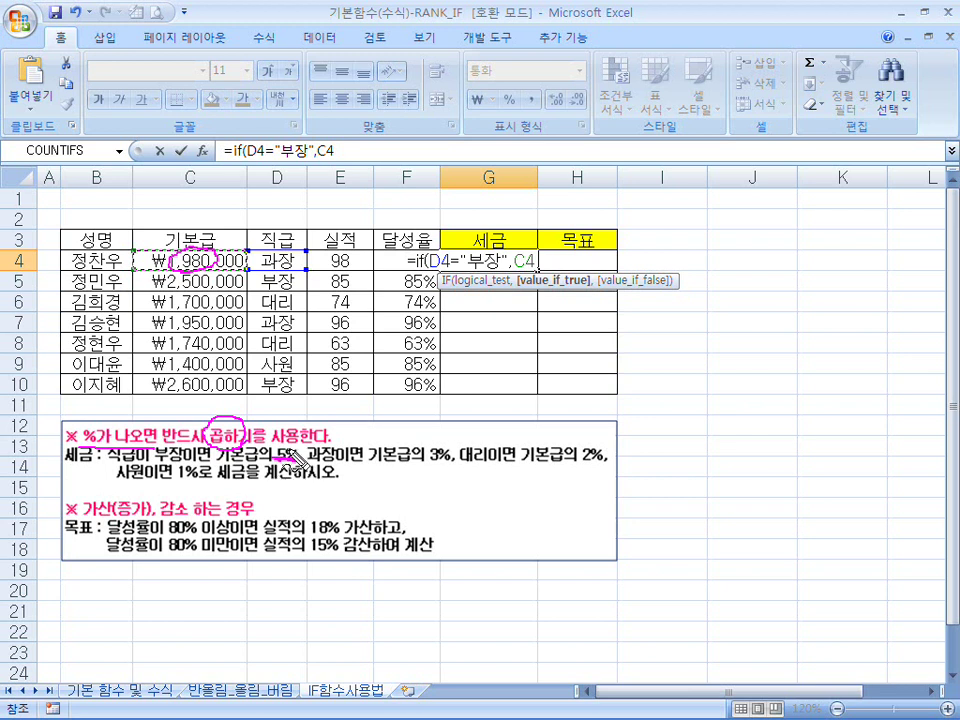
click(340, 152)
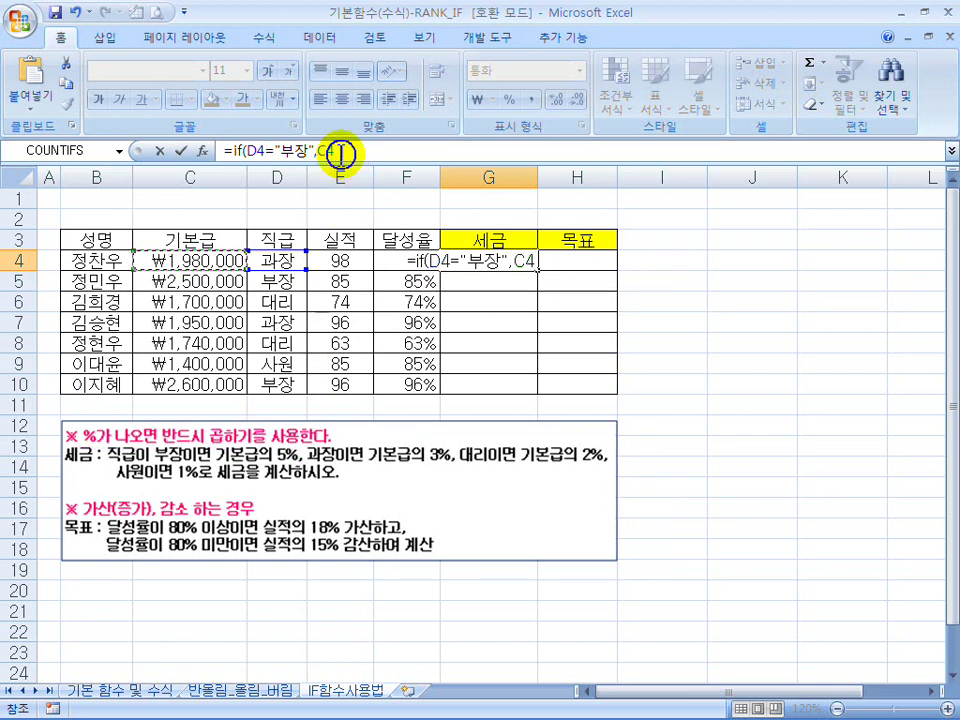
text(*)
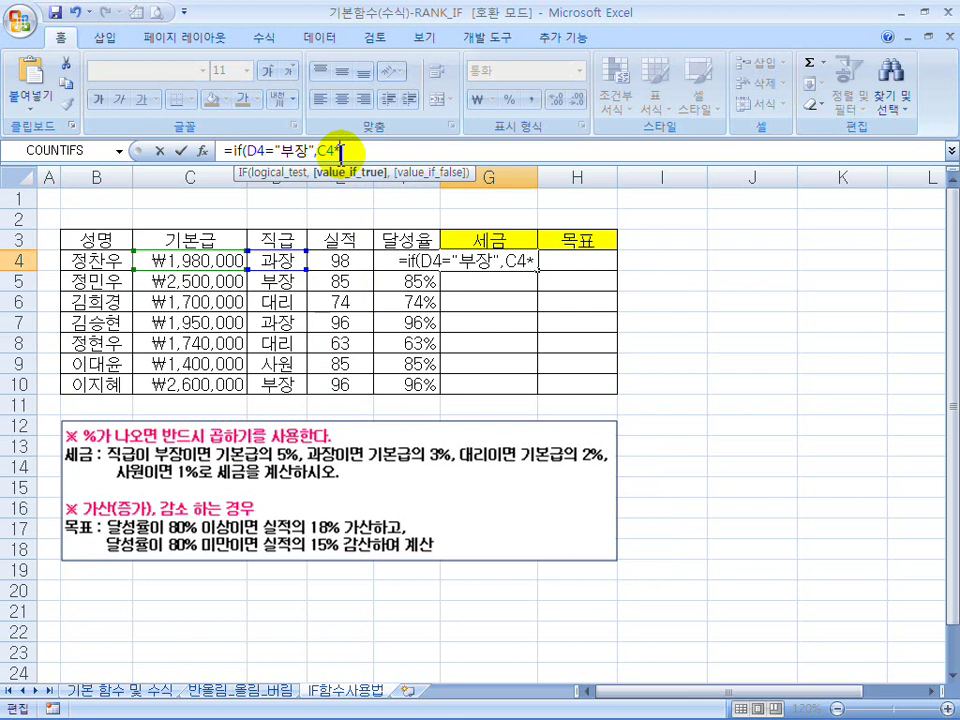
text(5%)
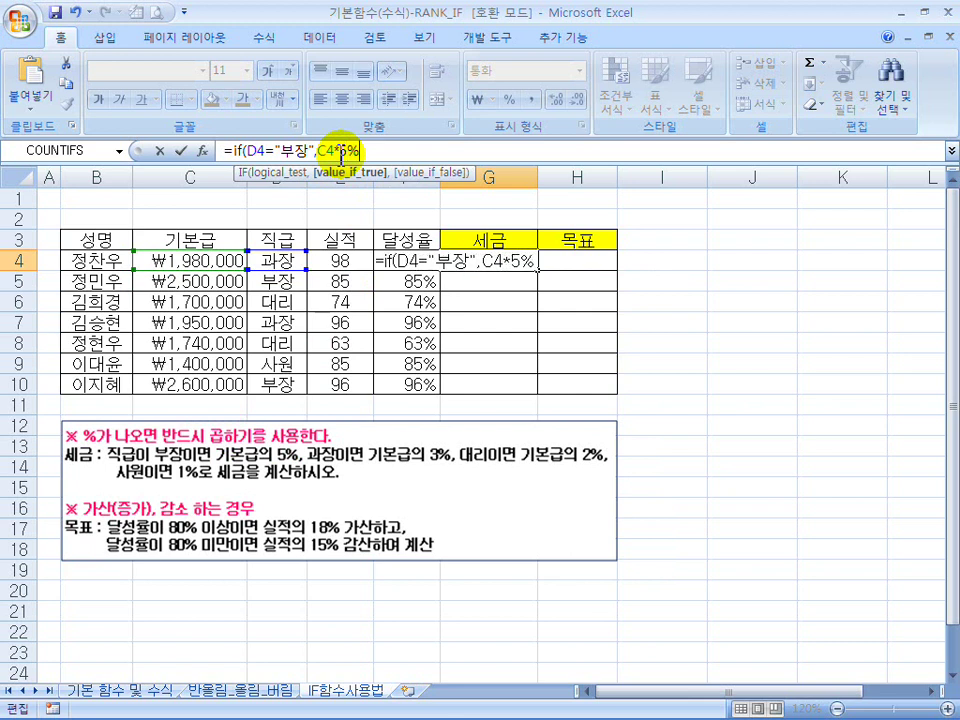
Put quotation marks around C4*5% in G4's formula and remove them again
drag(392, 151, 322, 151)
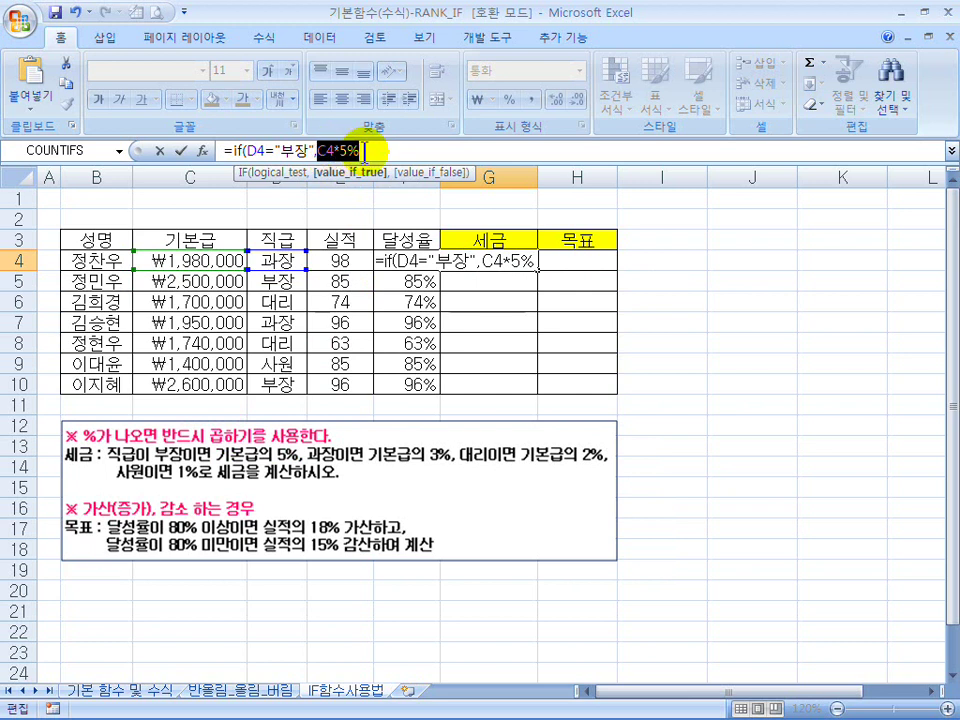
click(317, 150)
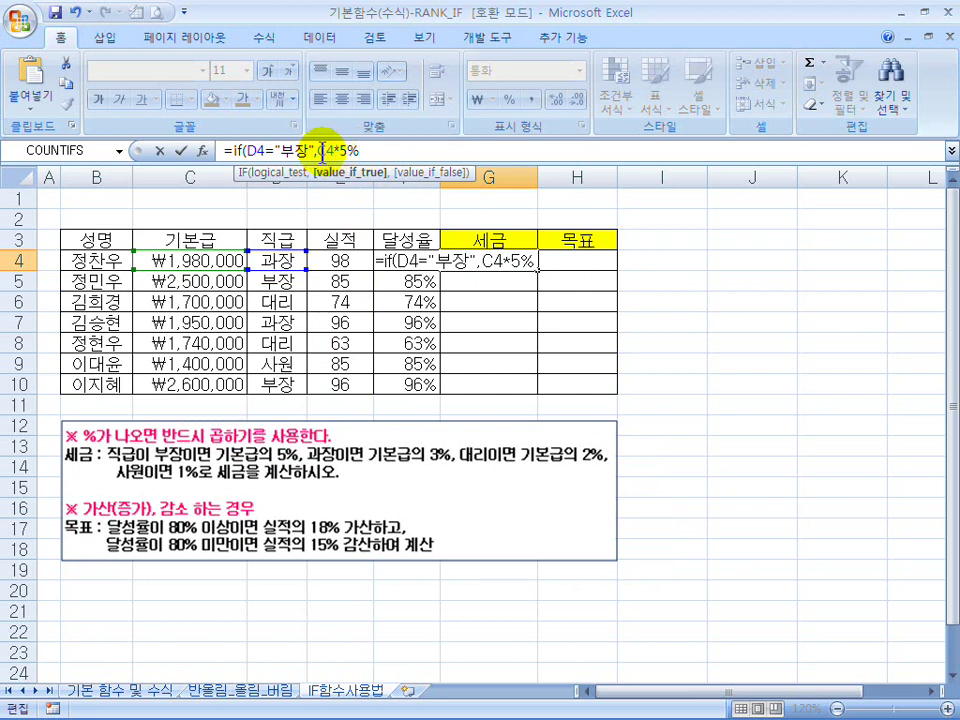
text(",)
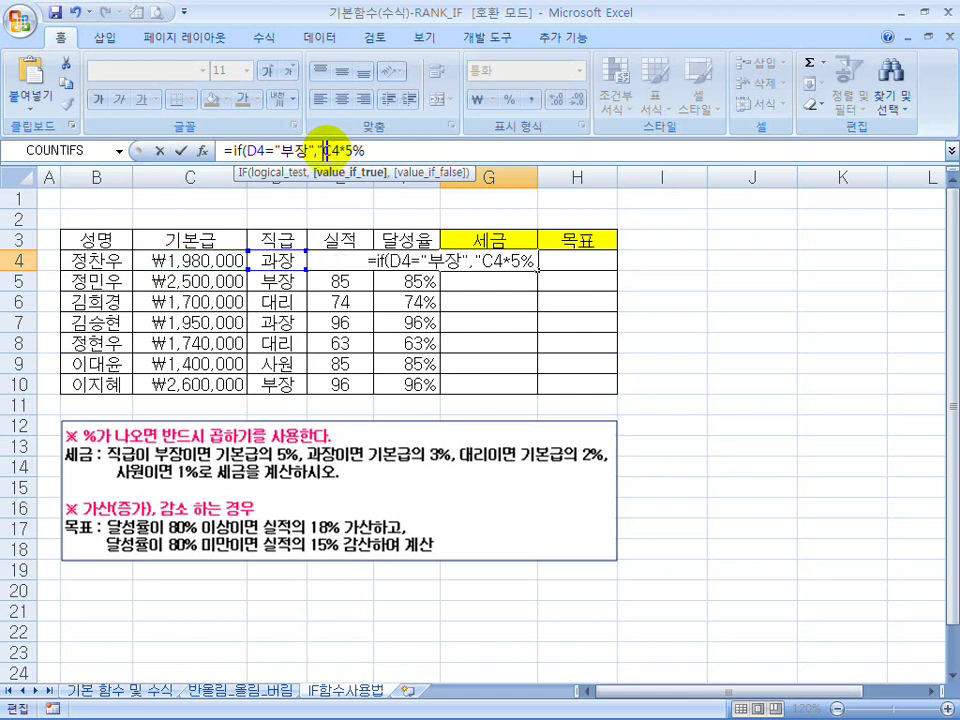
text(")
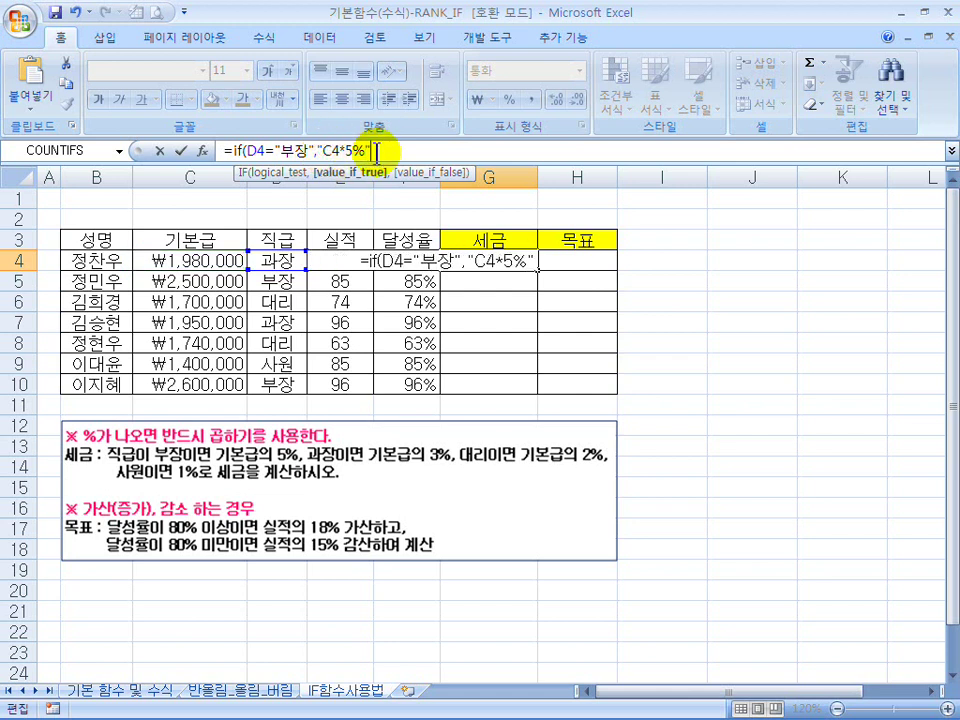
key(BackSpace)
click(321, 150)
key(BackSpace)
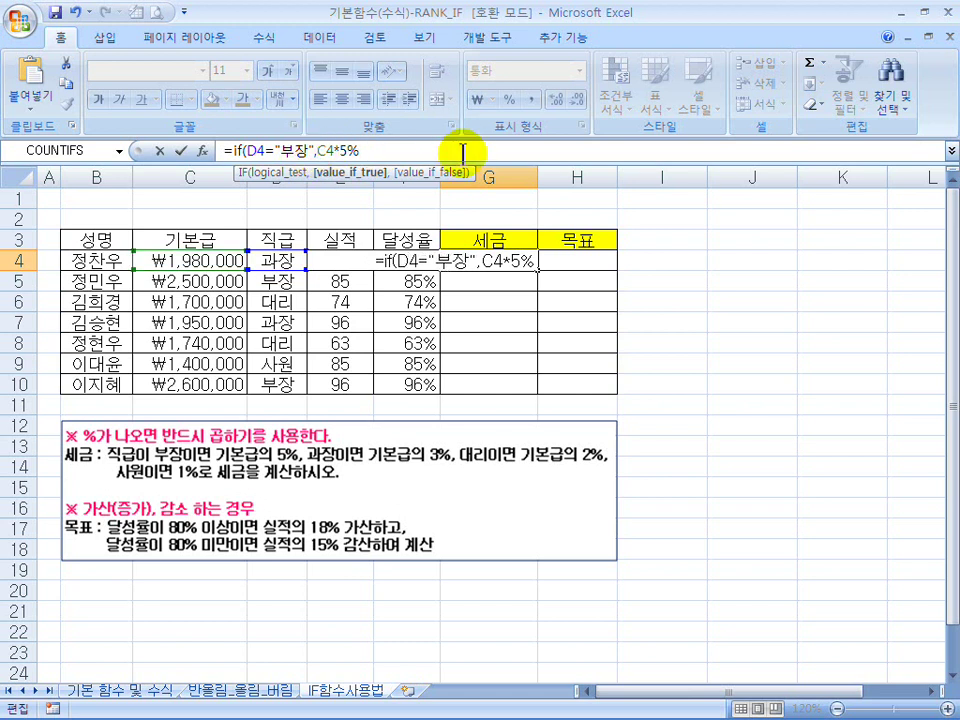
Add a comma after C4*5% in G4's formula, copy the segment if(D4="부장",C4*5%, and paste it twice at the end
text(,)
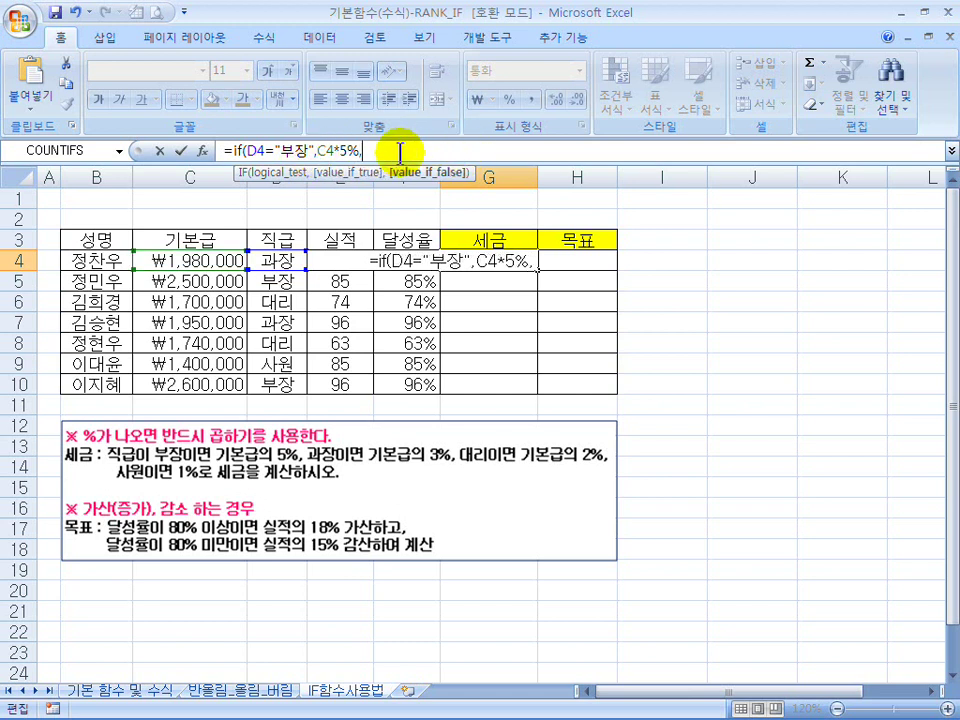
drag(309, 150, 250, 150)
click(369, 150)
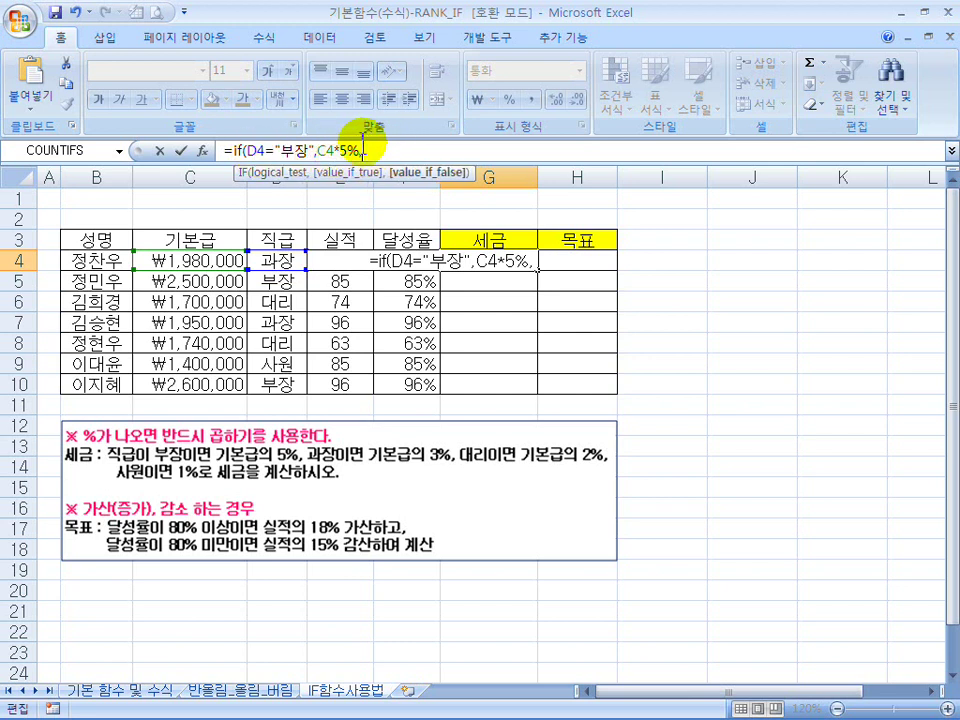
drag(373, 150, 231, 155)
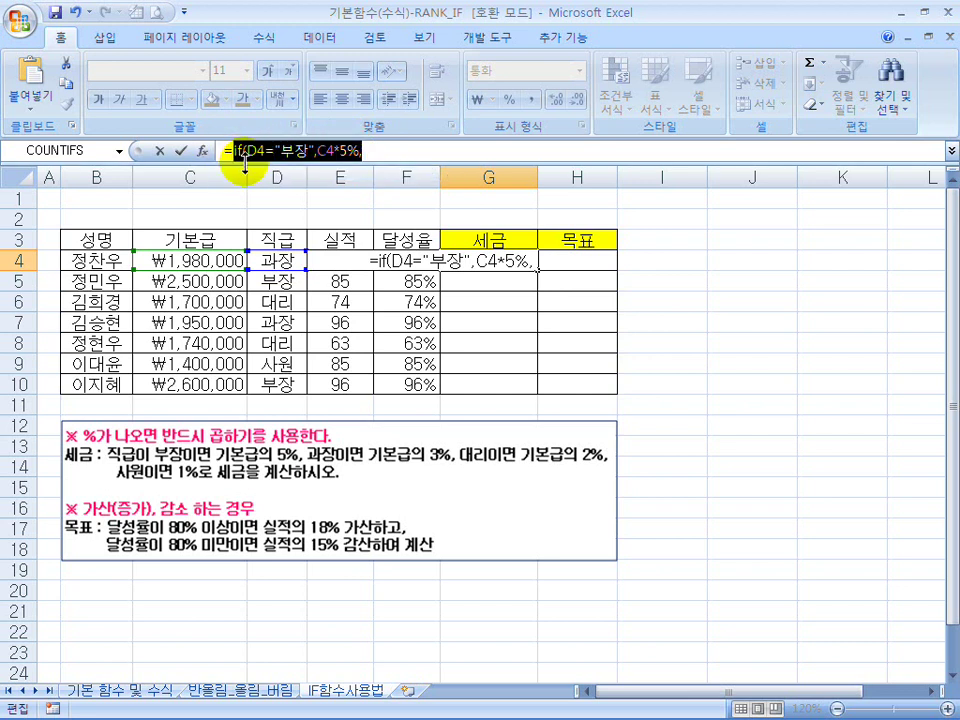
click(388, 150)
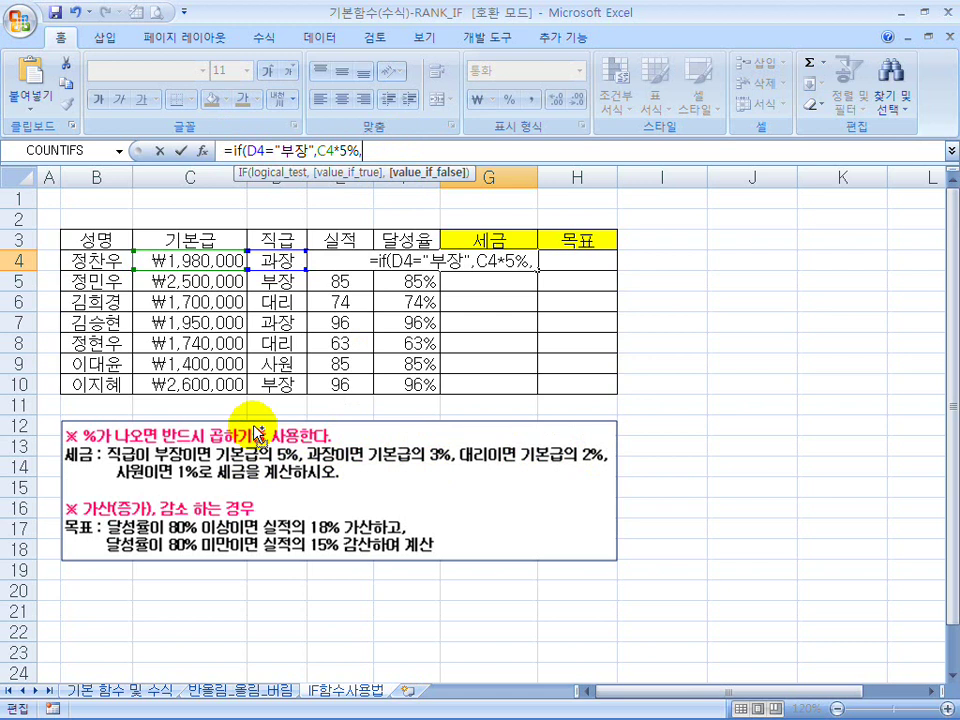
key(ctrl+v)
key(ctrl+v)
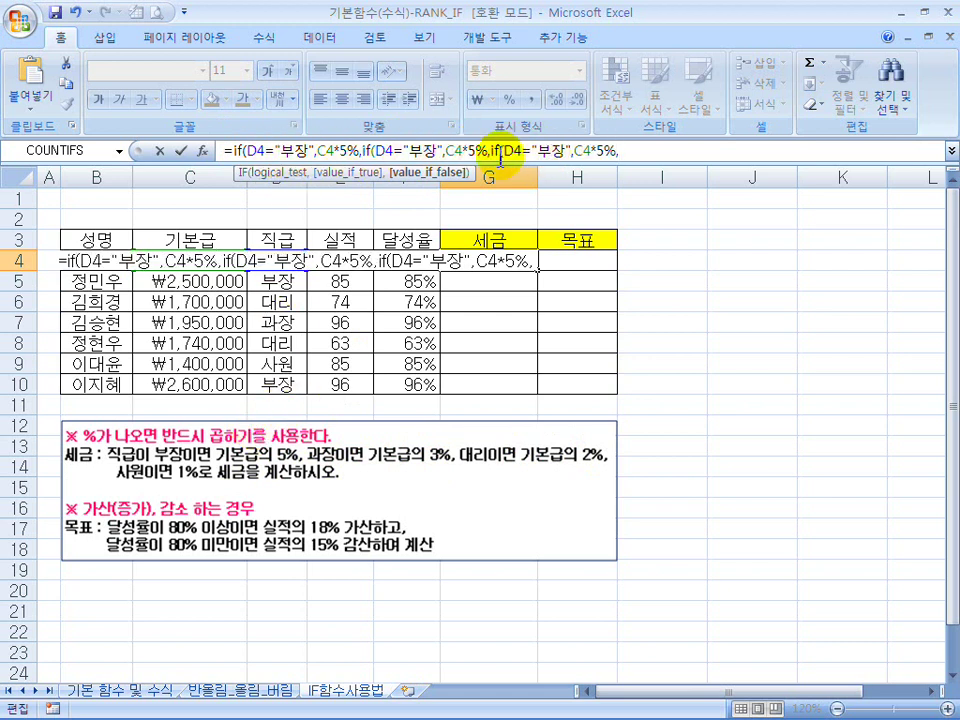
Change the second IF in G4's formula to test for "과장" and return C4*3%
double_click(423, 150)
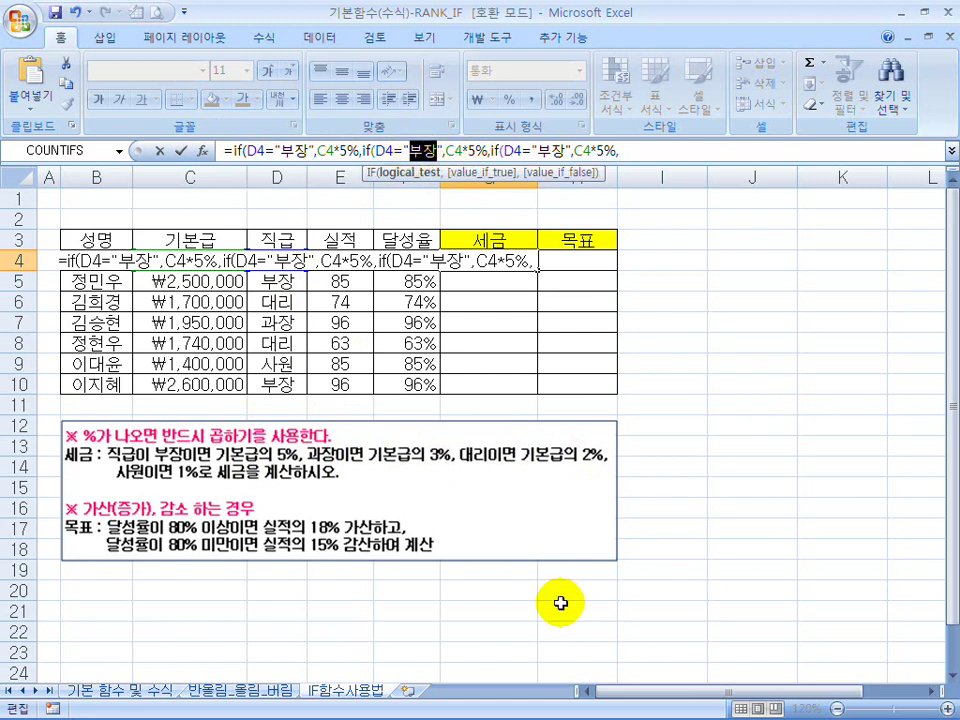
text(과자)
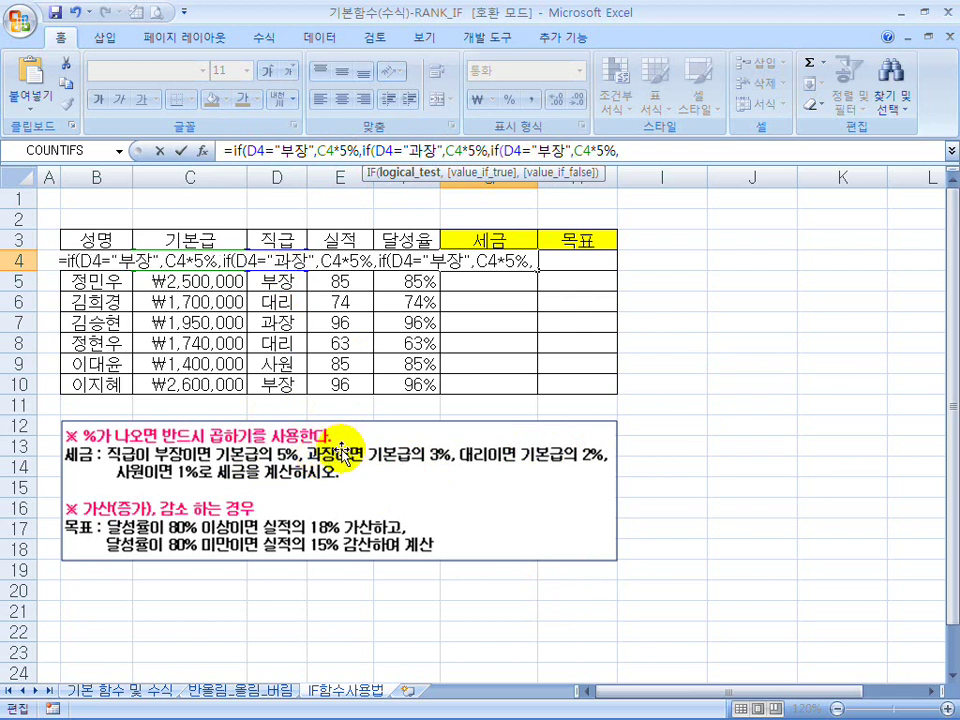
drag(478, 150, 470, 150)
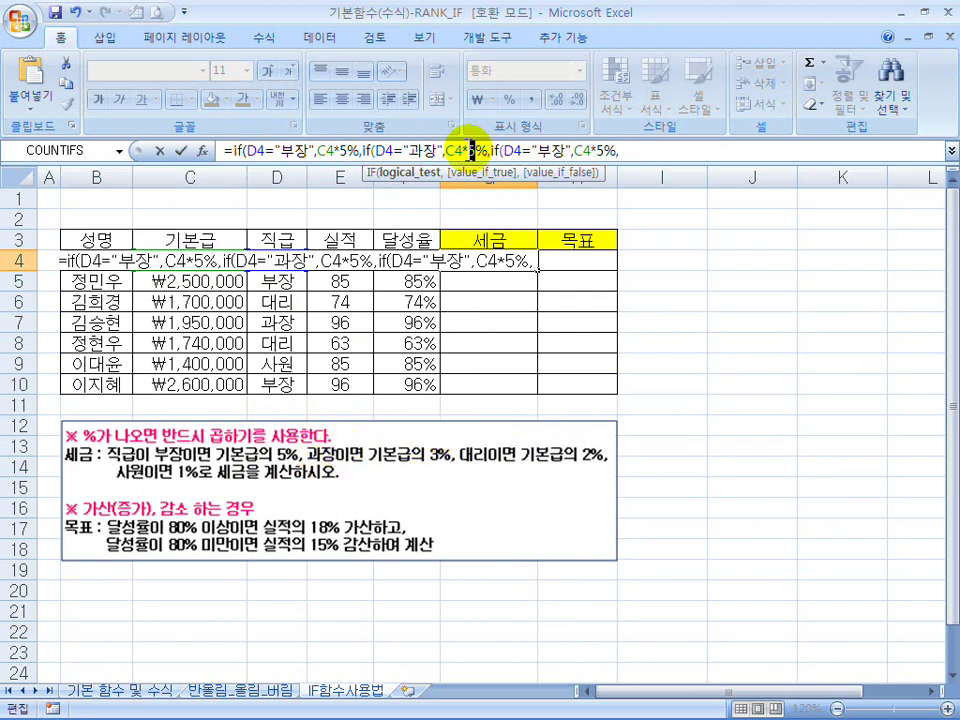
text(3)
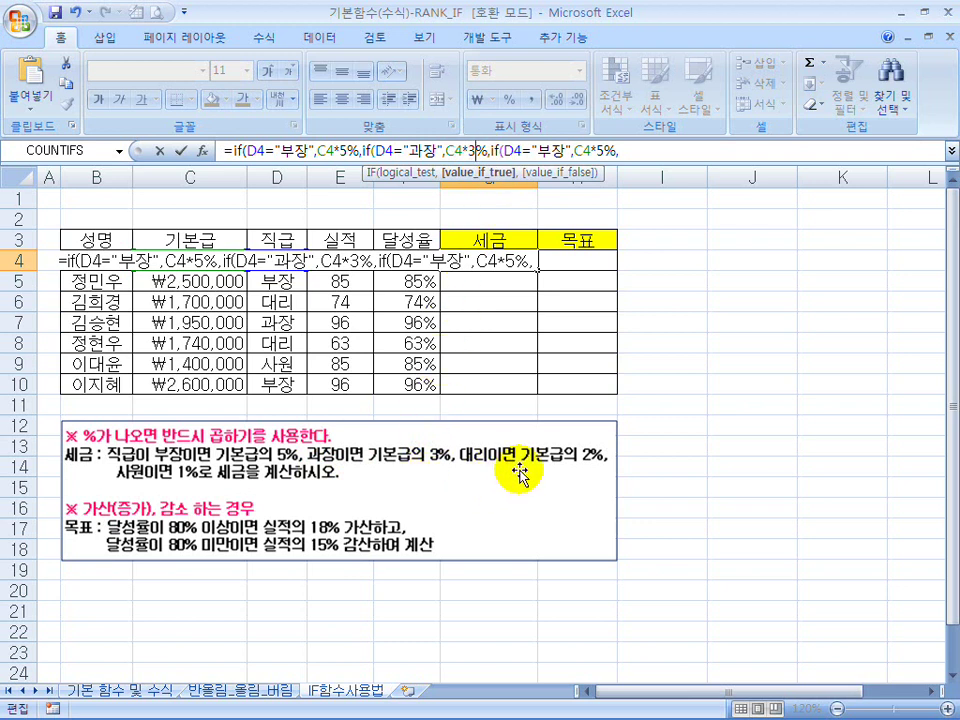
Change the third IF in G4's formula to test for "대리" and return C4*2%
double_click(553, 150)
text(대리)
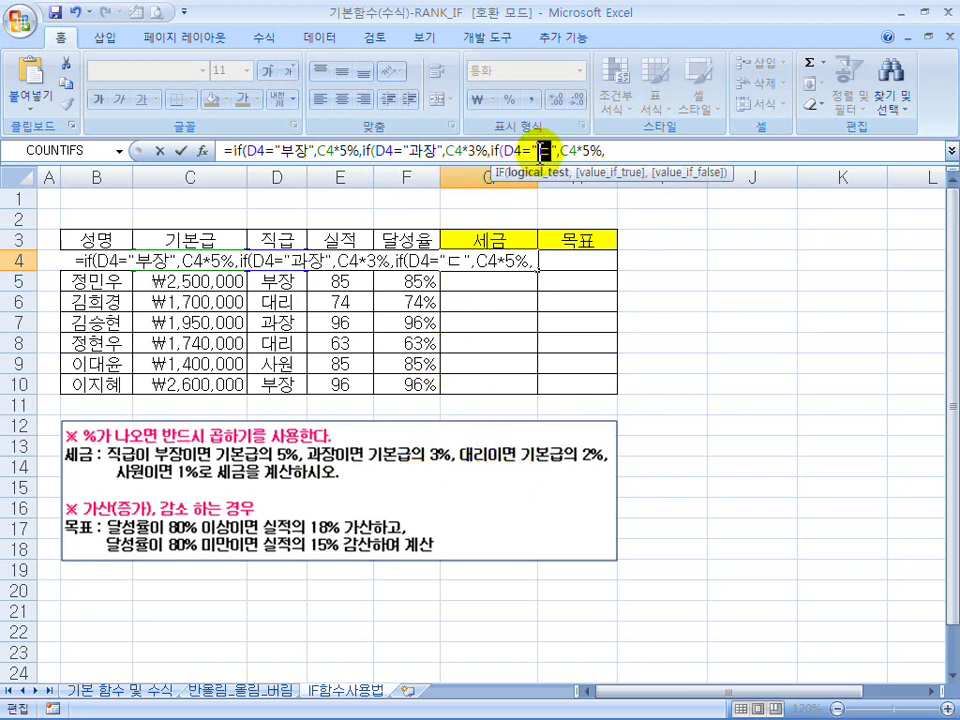
double_click(598, 150)
text(2)
click(643, 152)
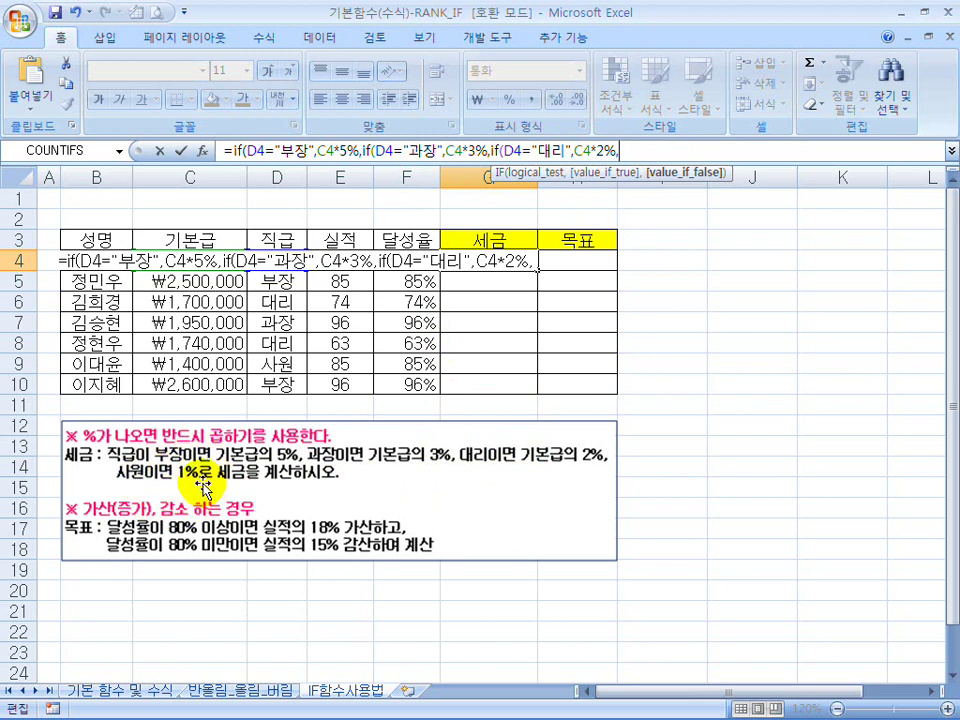
text(1)
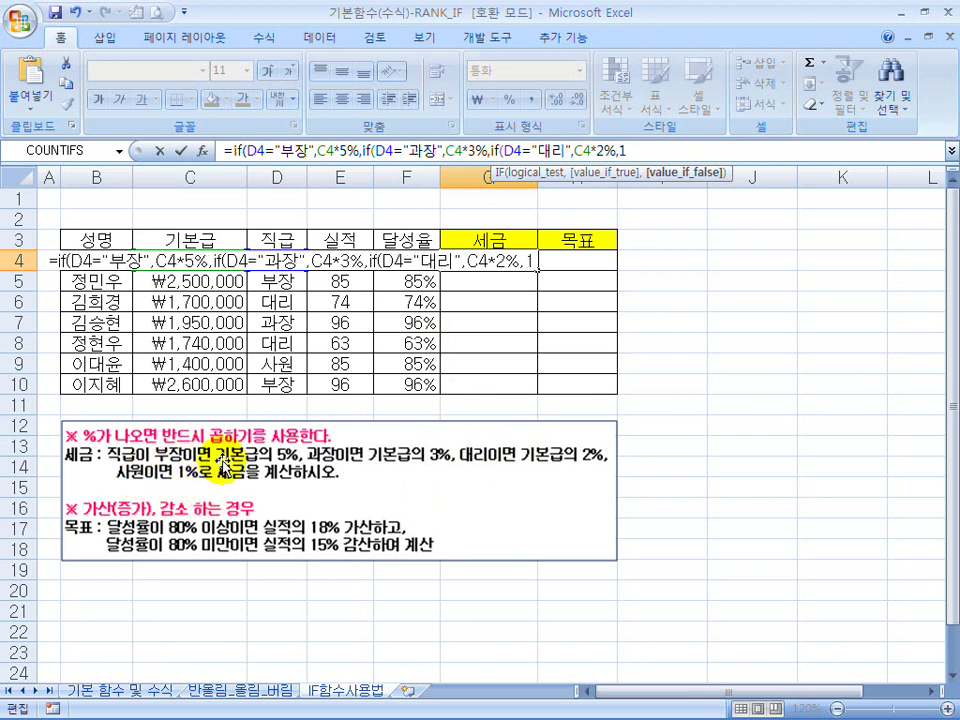
text(%)
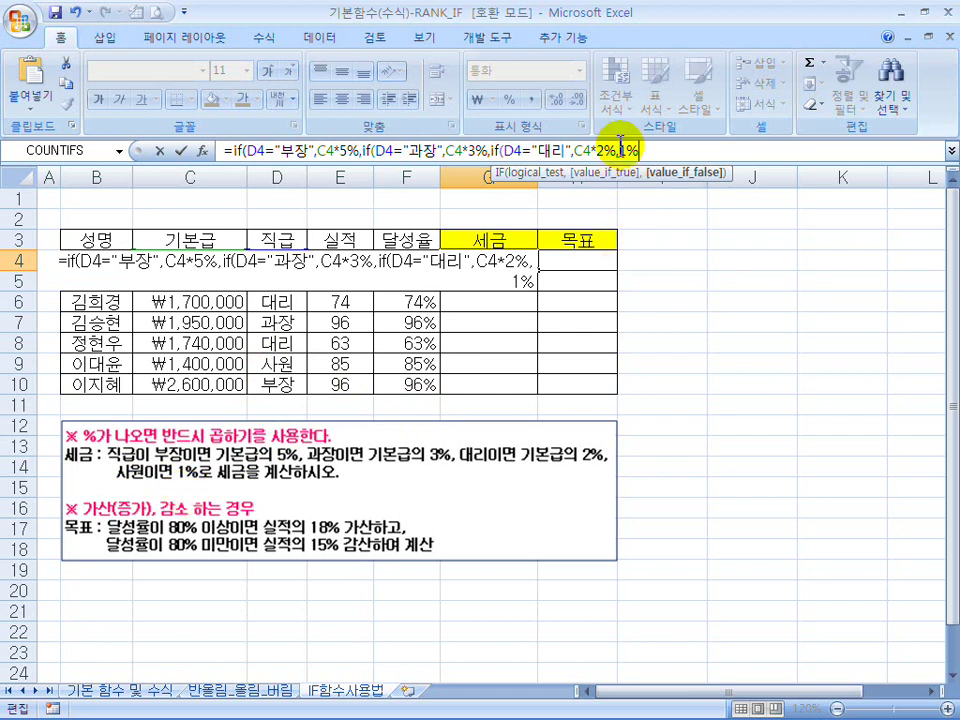
drag(620, 150, 645, 148)
key(BackSpace)
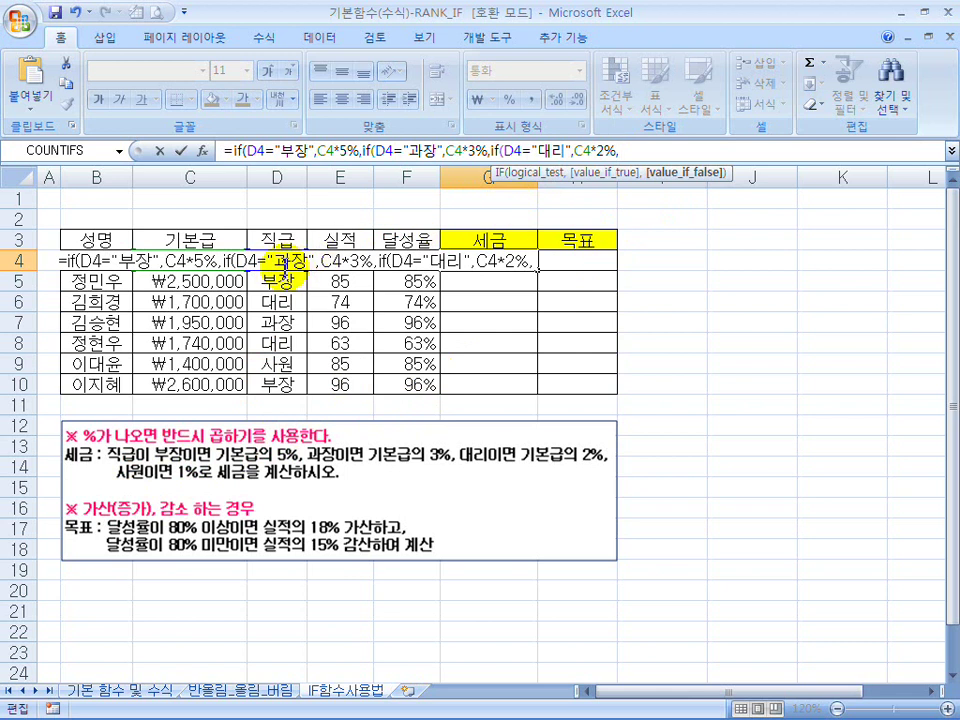
Enter C4*1% as the final value if false in G4's nested IF, close all three parentheses and commit the formula
click(189, 240)
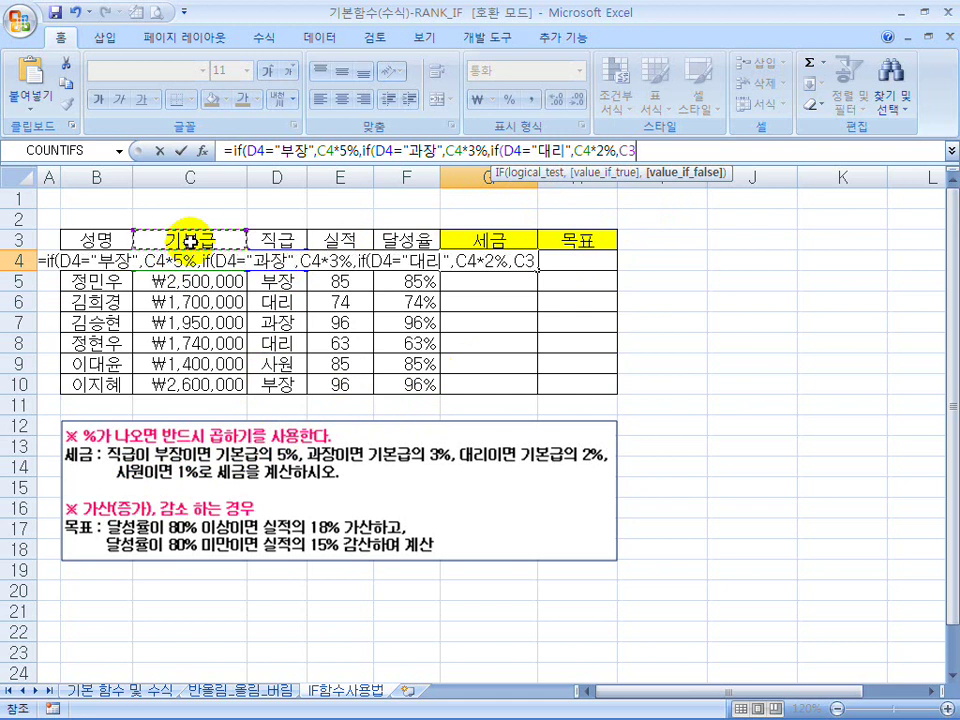
click(189, 282)
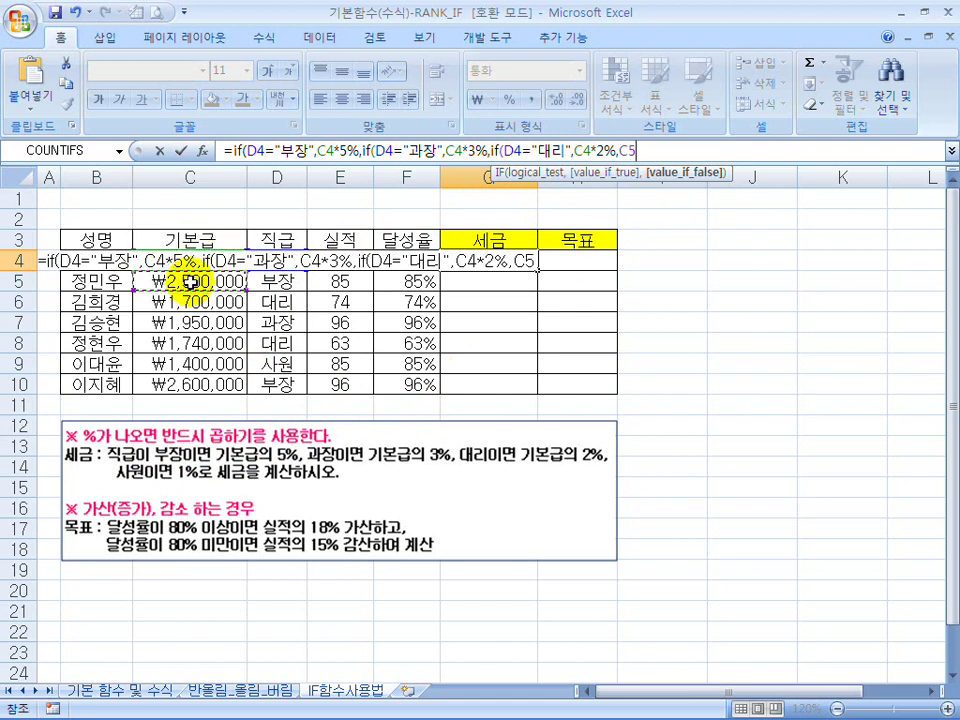
key(Up)
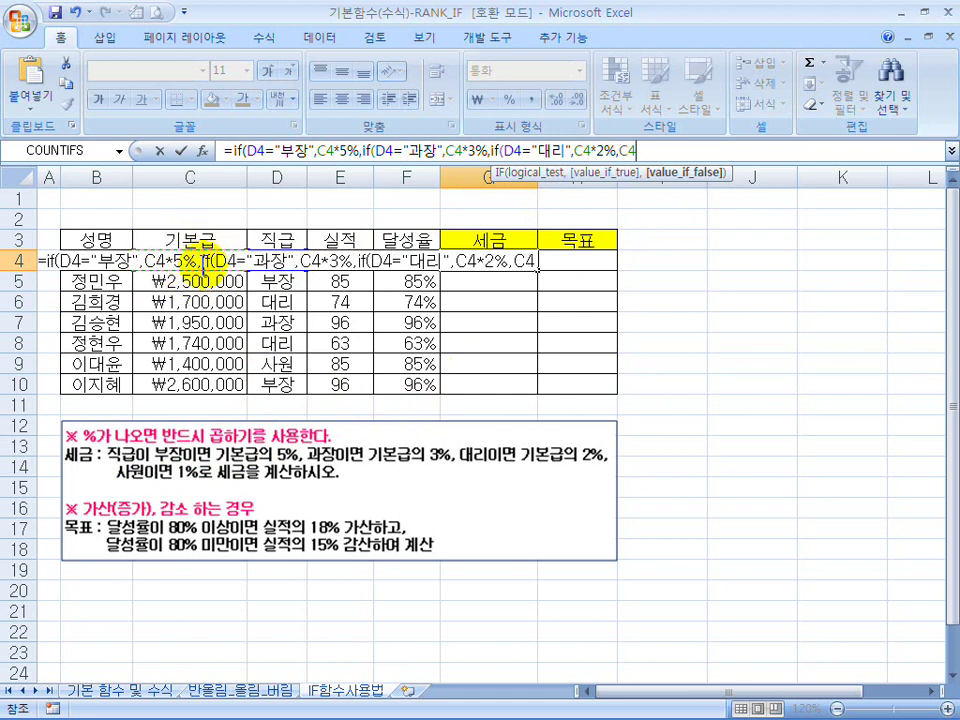
click(193, 240)
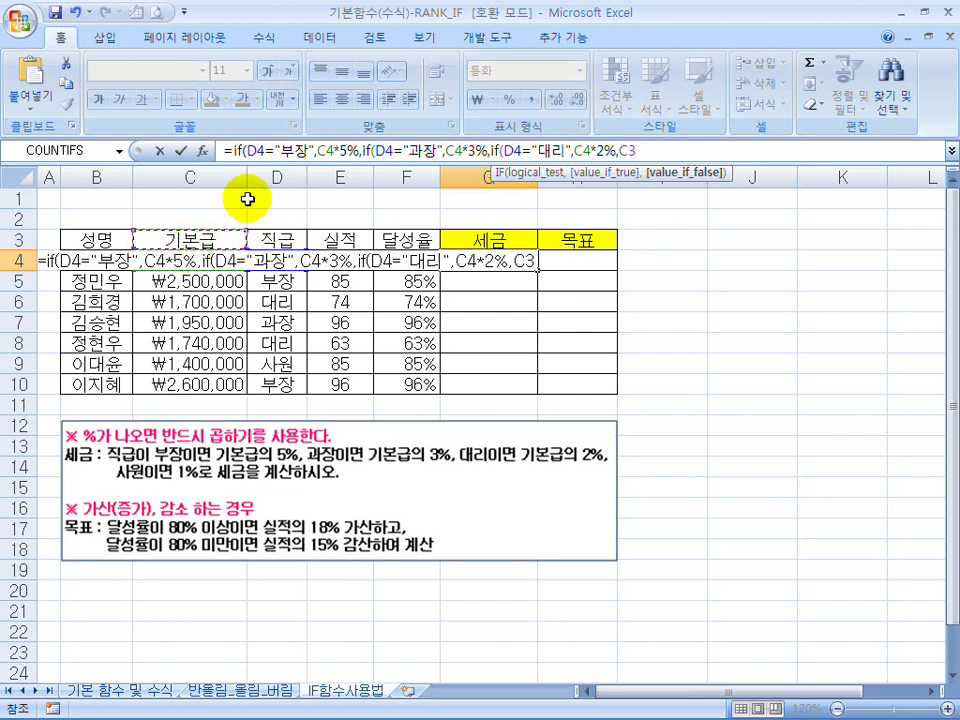
key(Down)
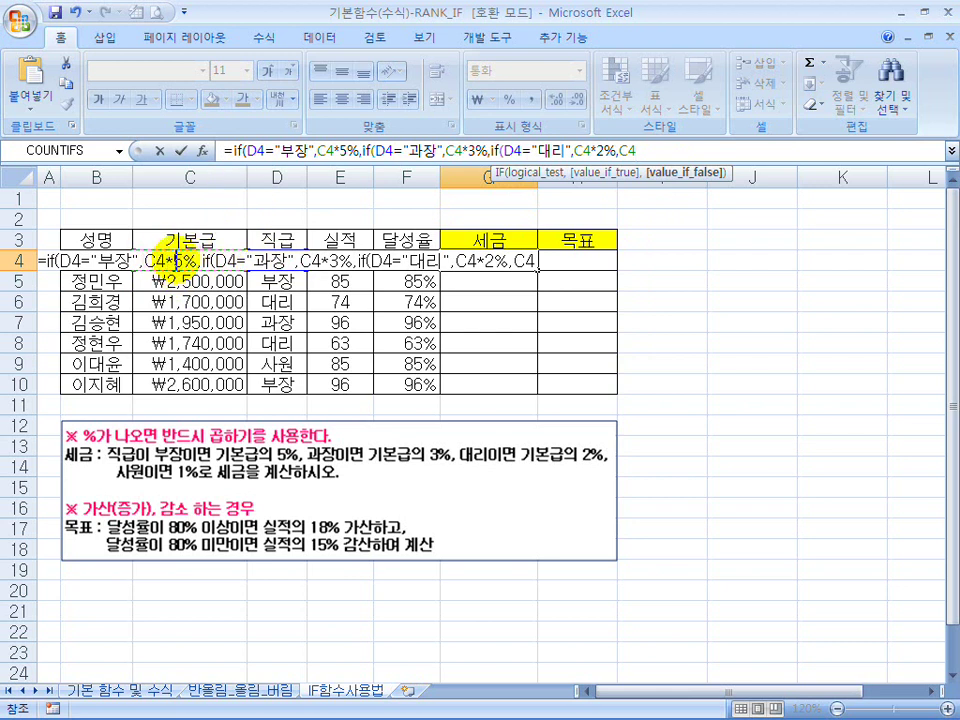
text(*1%)
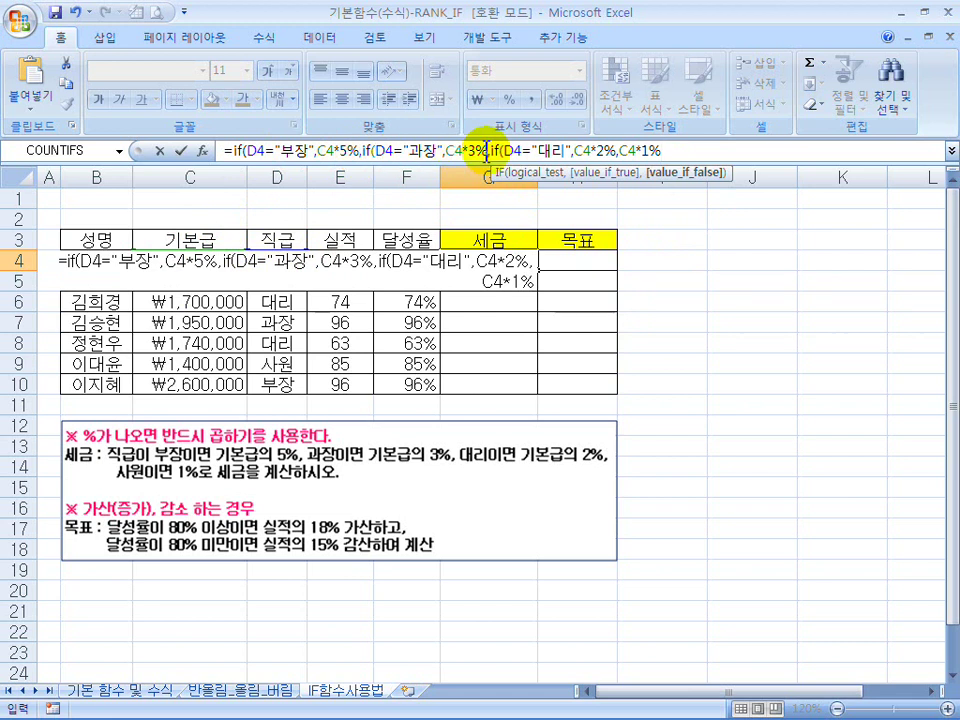
text())))
key(Return)
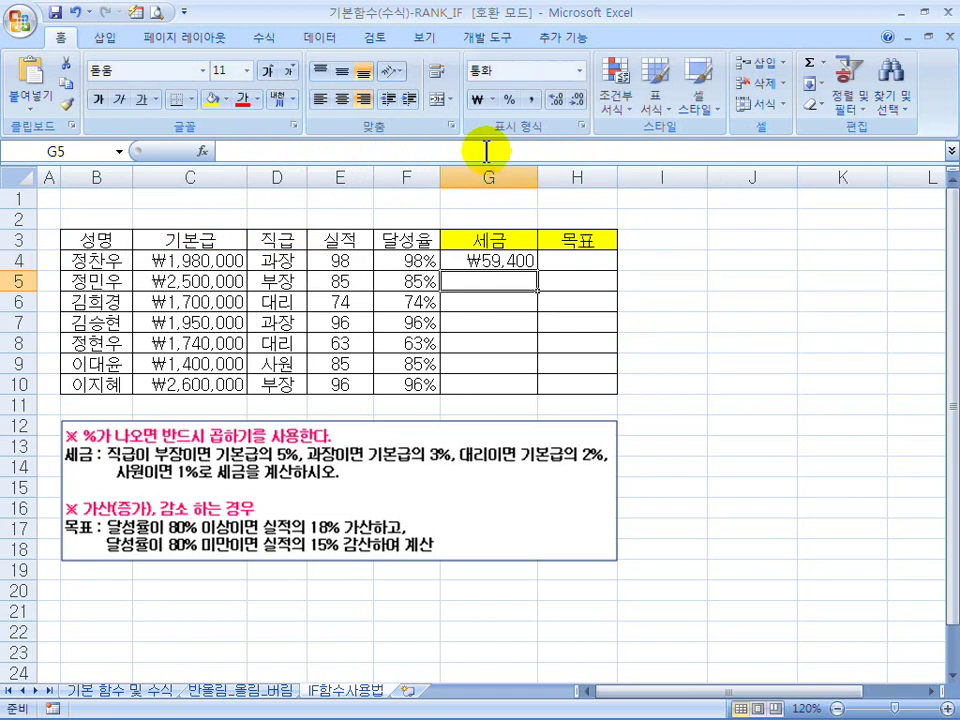
Fill G4's 세금 formula down through G10 and select cell H4 in the 목표 column
click(520, 265)
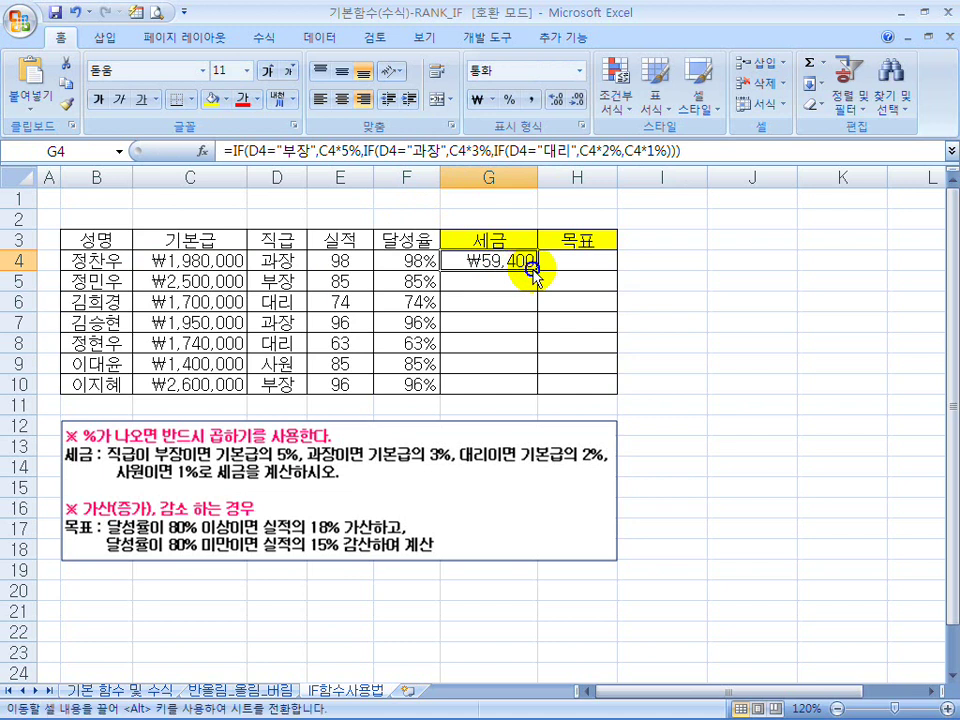
drag(537, 269, 541, 396)
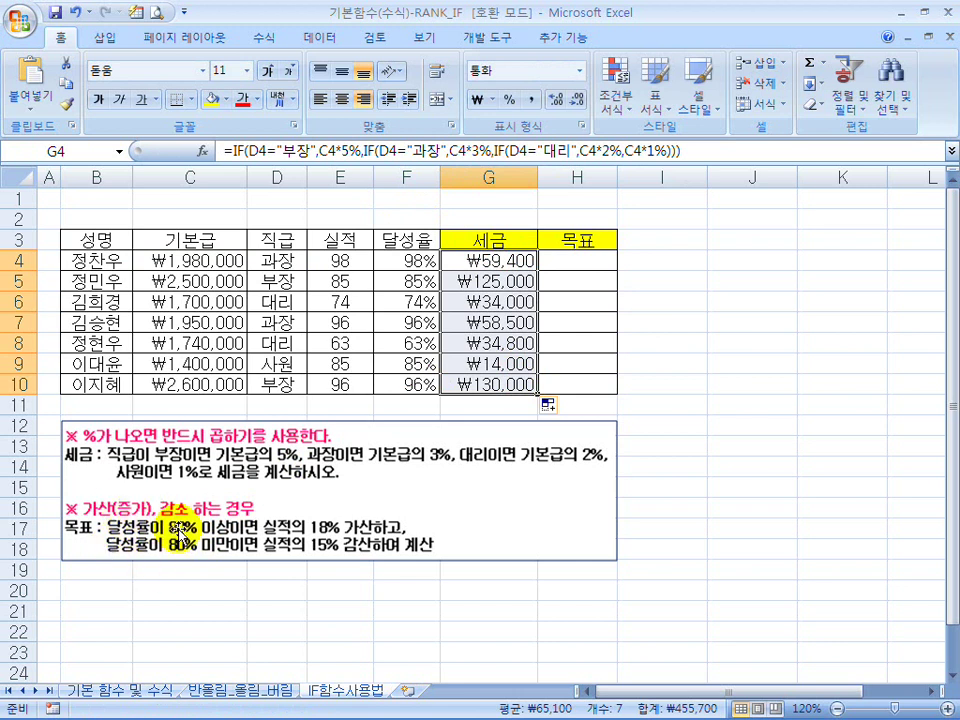
click(578, 259)
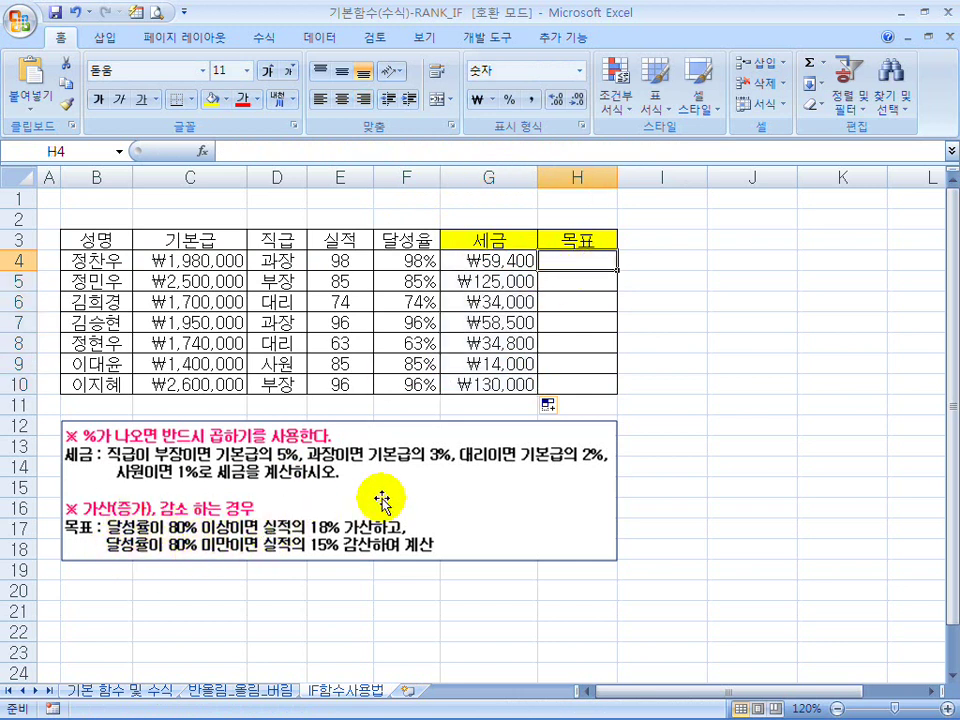
text(=ㅏ)
key(Escape)
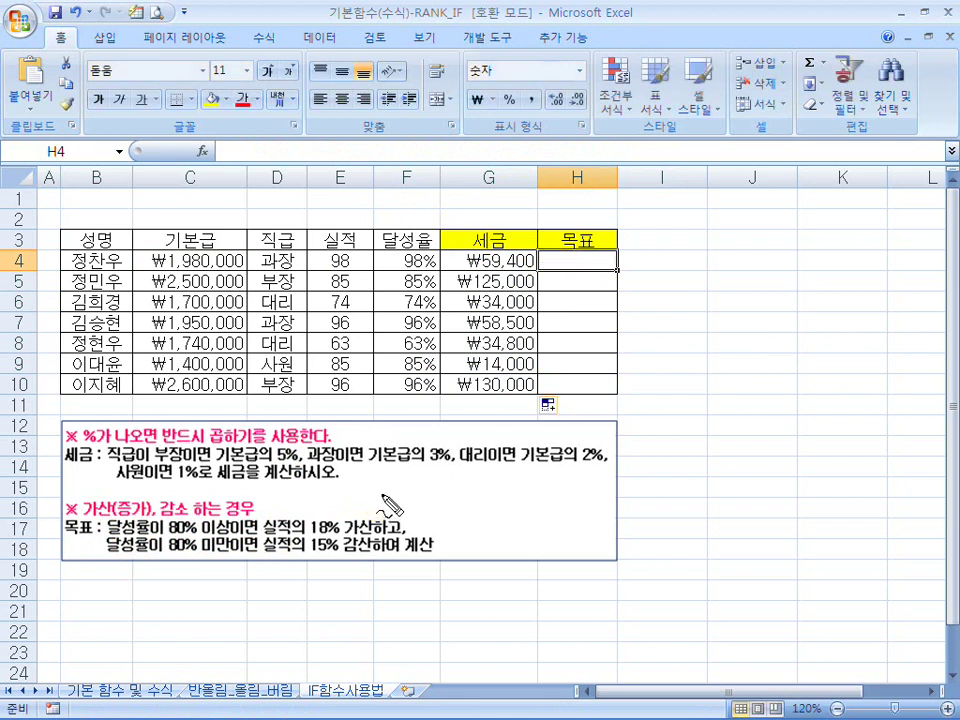
drag(284, 531, 352, 540)
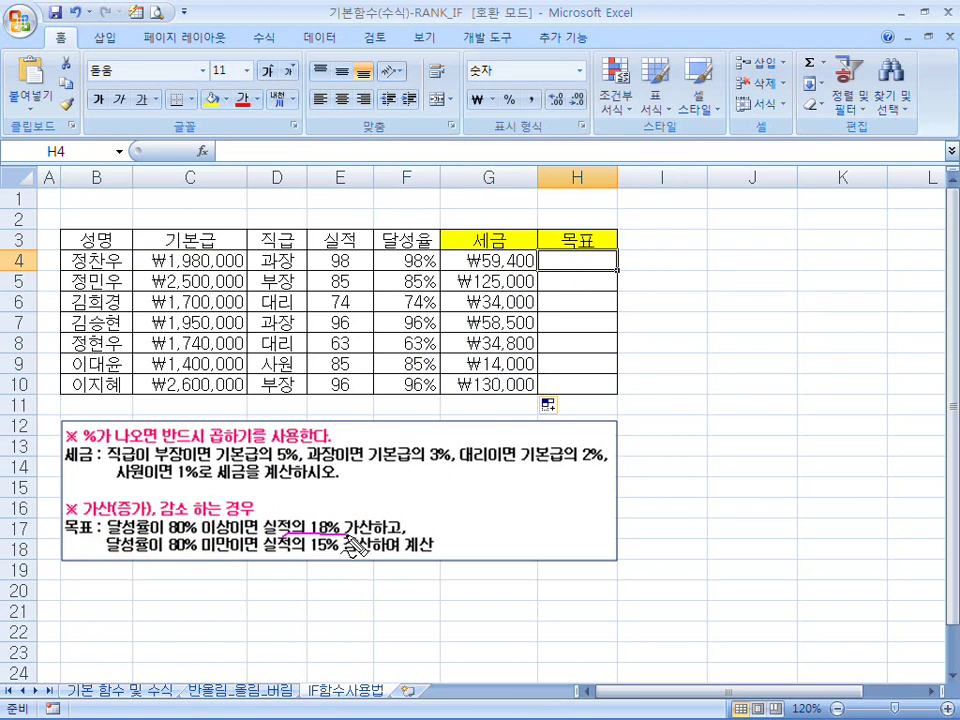
drag(171, 553, 191, 549)
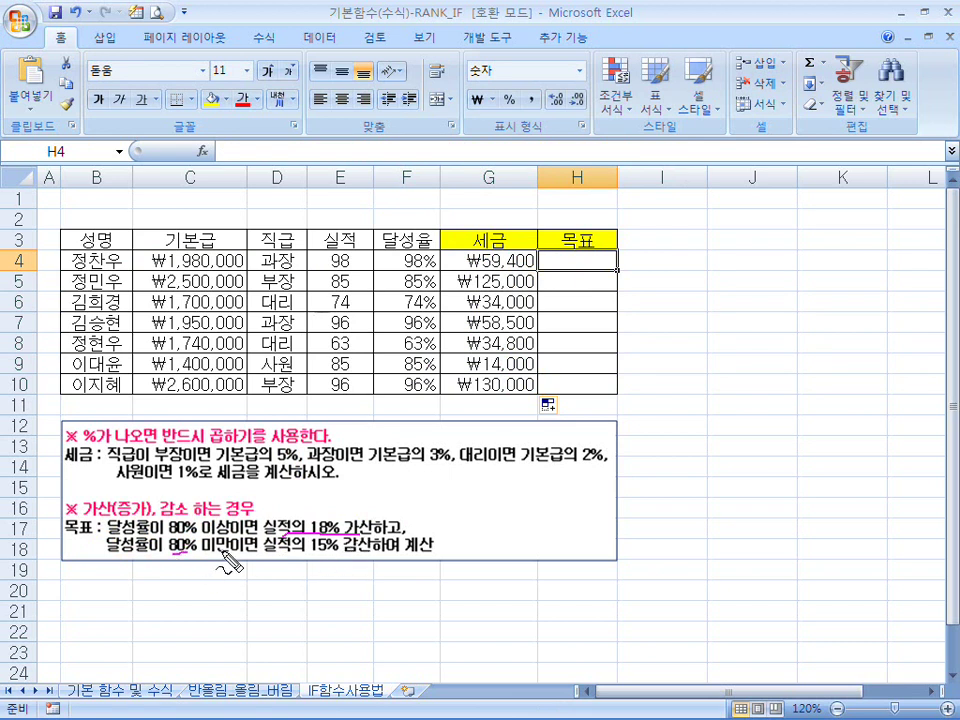
drag(314, 550, 386, 547)
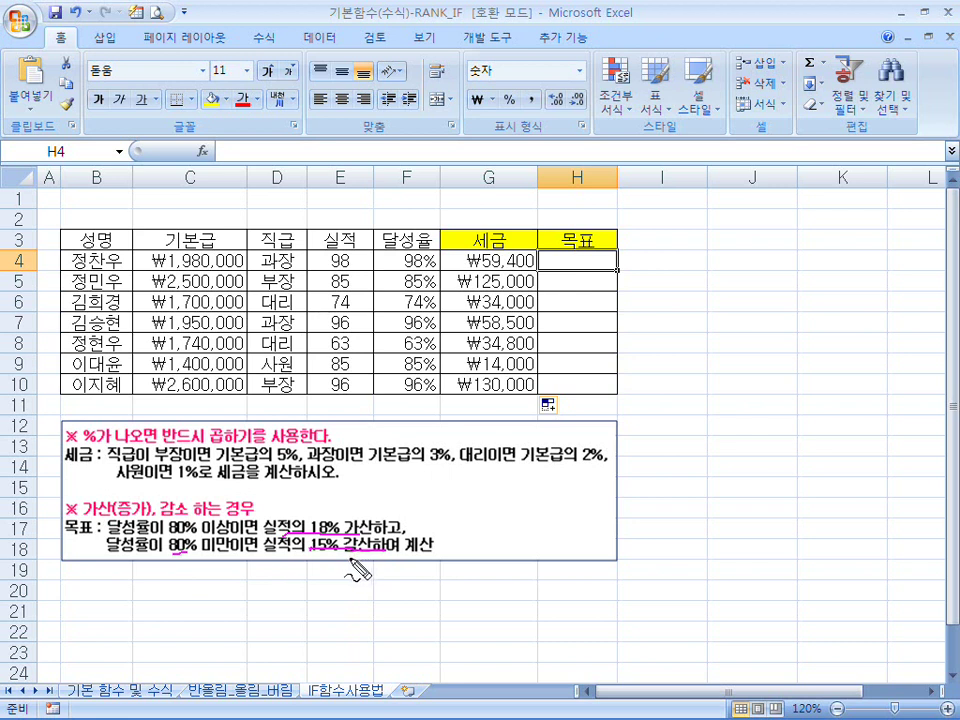
drag(521, 518, 531, 560)
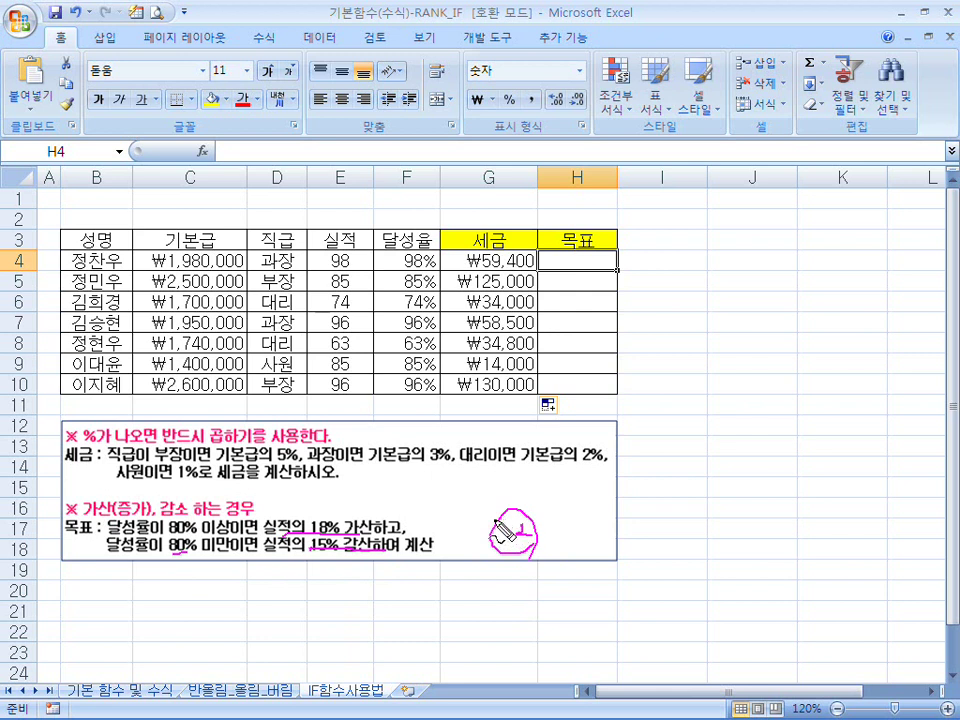
drag(218, 437, 230, 422)
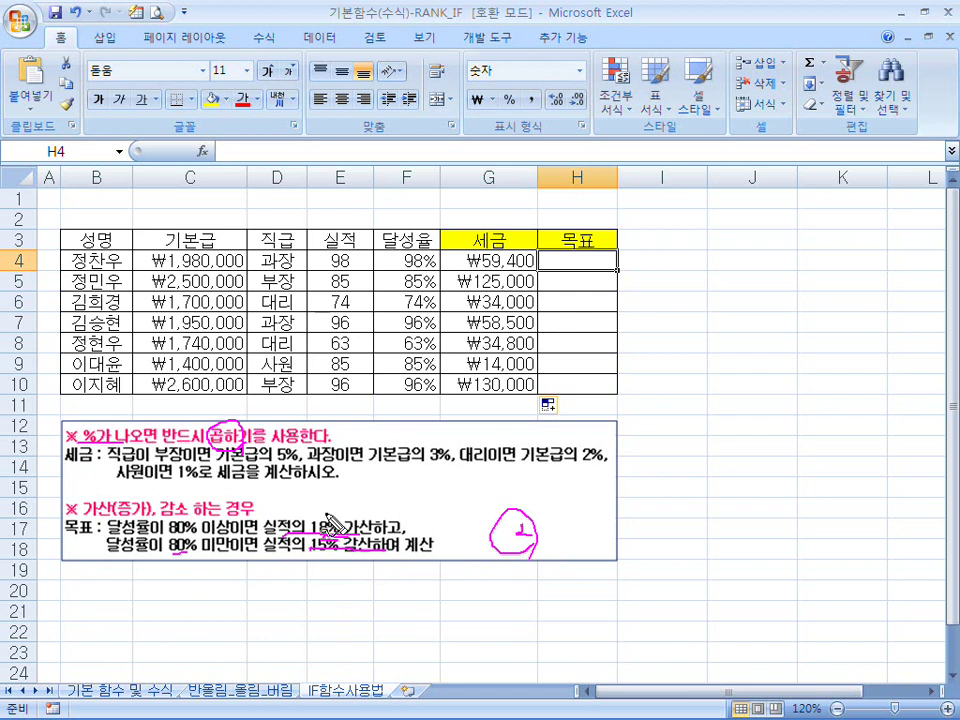
key(Escape)
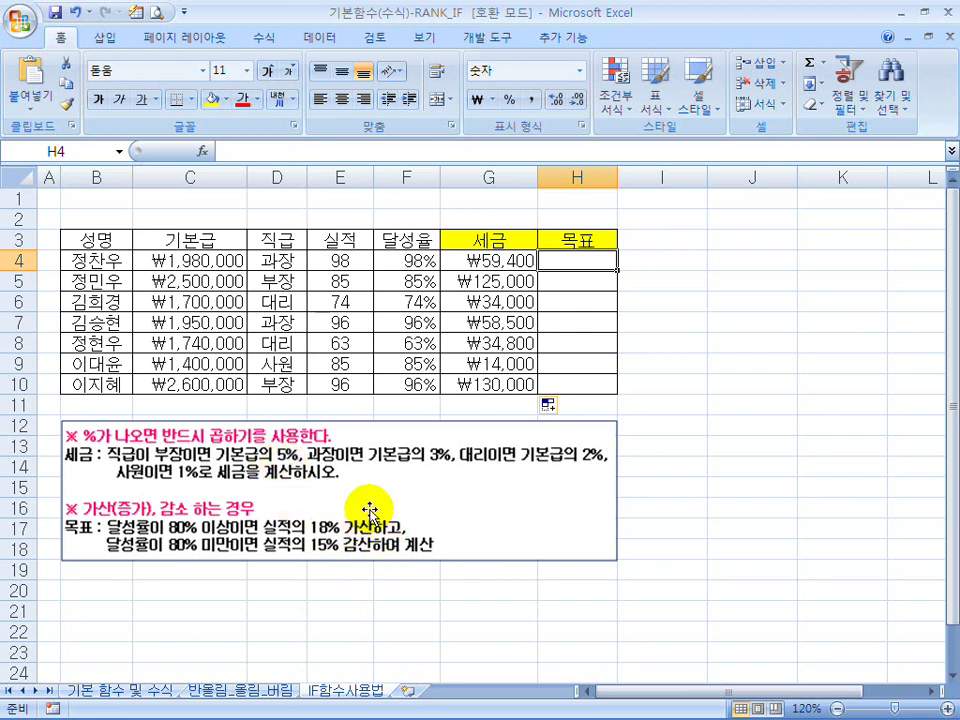
Start an IF formula in H4 that tests F4>=80% and returns E4*18% when true
text(=if()
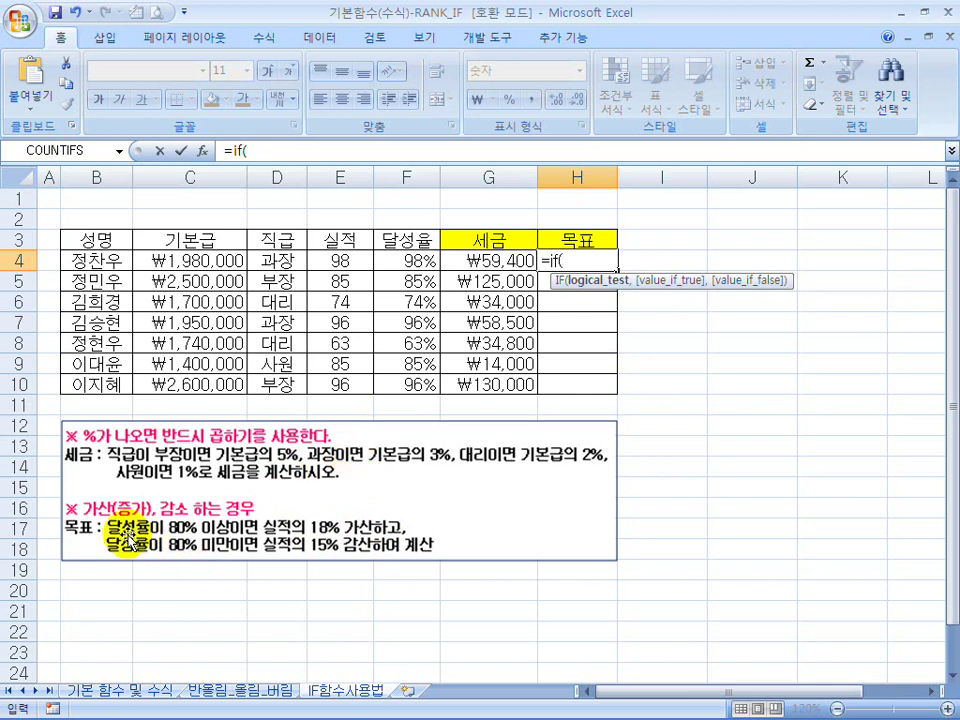
click(405, 262)
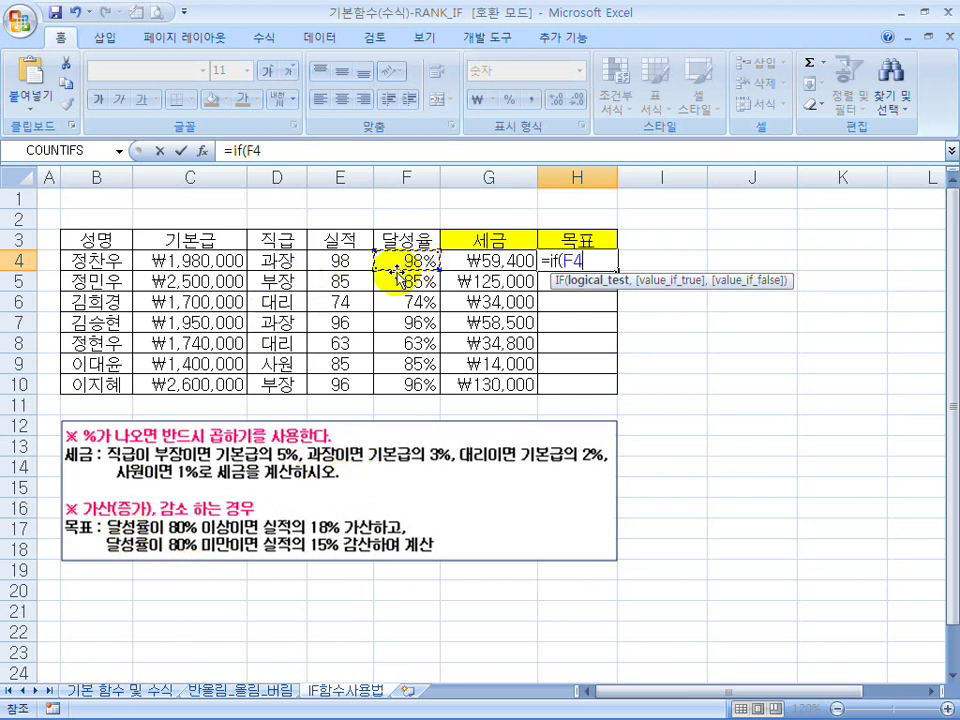
text(>=80%)
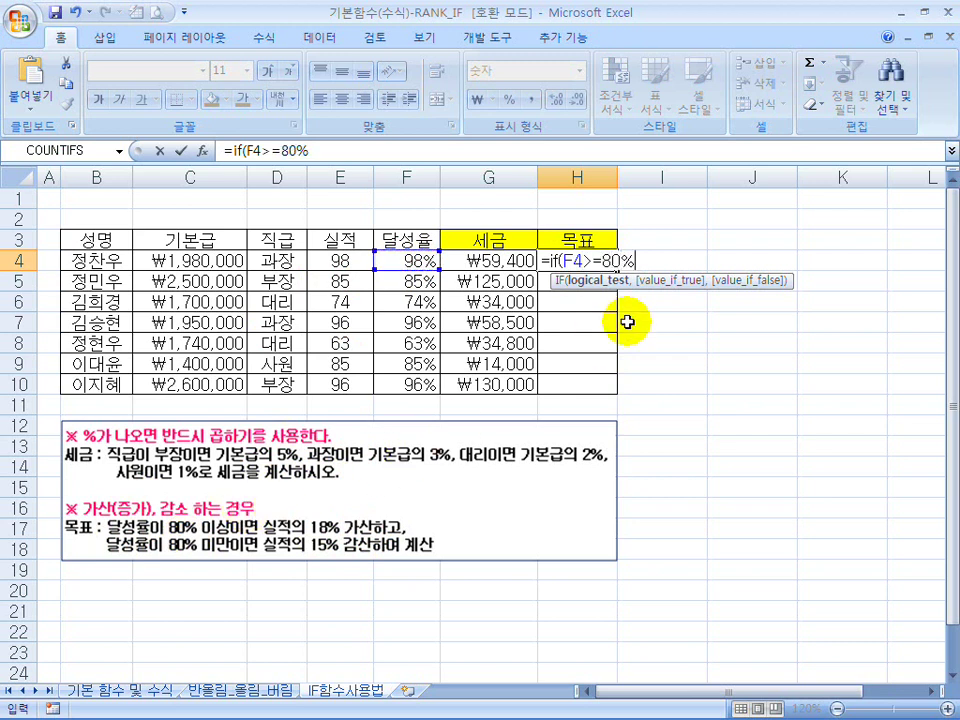
text(,)
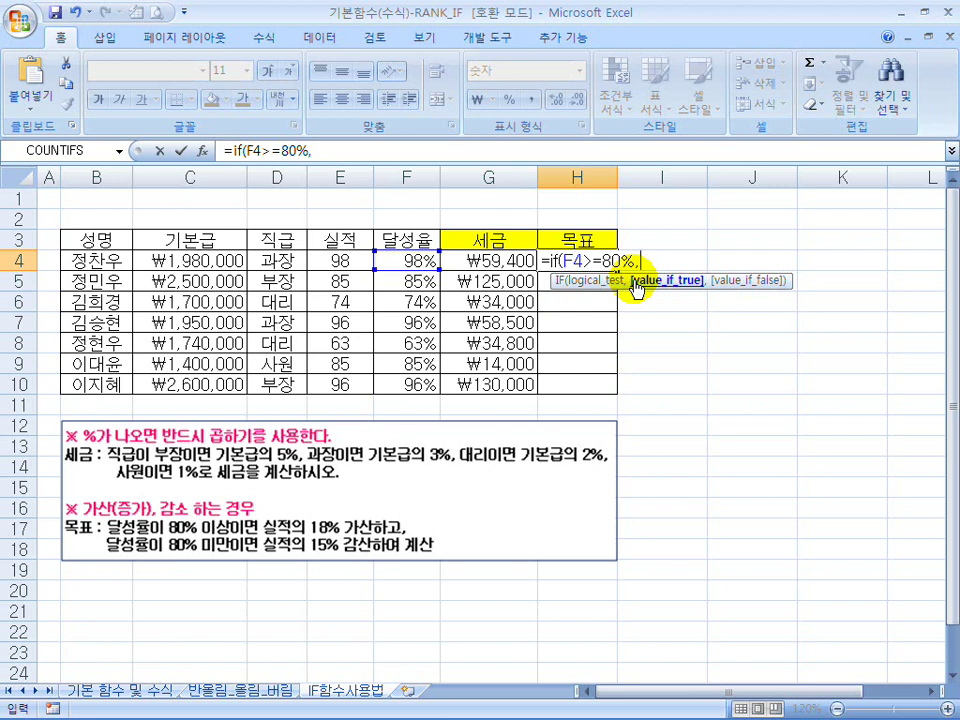
click(334, 262)
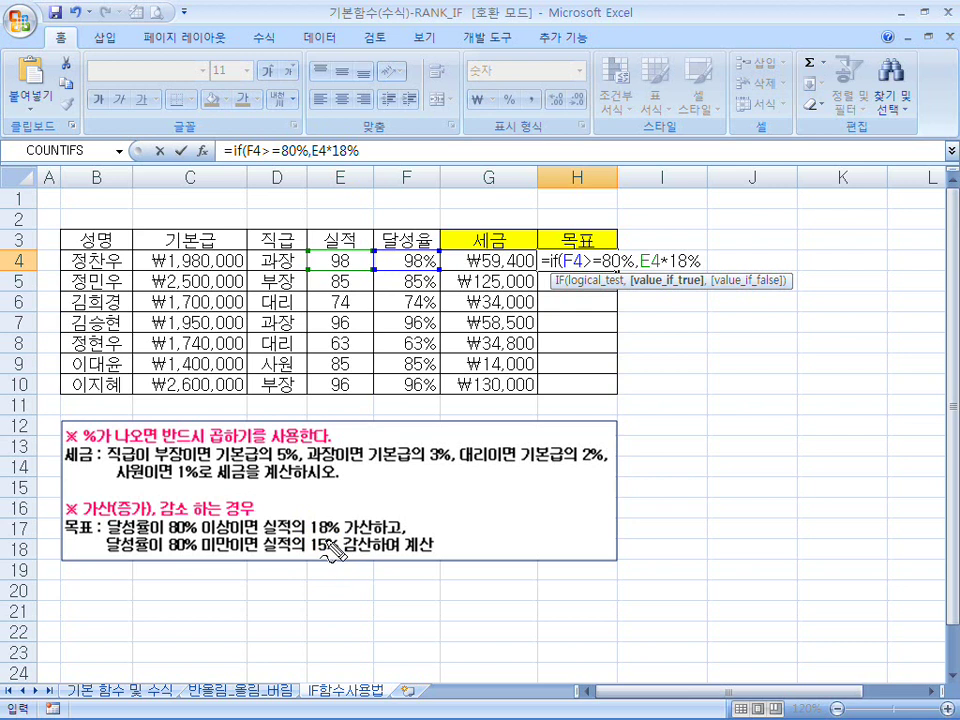
drag(310, 538, 378, 531)
mouse_move(508, 499)
mouse_down()
mouse_move(619, 514)
mouse_move(664, 500)
mouse_up()
drag(684, 488, 685, 496)
drag(619, 479, 620, 497)
mouse_move(714, 482)
mouse_down()
mouse_move(735, 482)
mouse_move(736, 491)
mouse_up()
mouse_move(756, 480)
mouse_down()
mouse_move(757, 497)
mouse_move(772, 496)
mouse_up()
mouse_move(812, 463)
mouse_down()
mouse_move(800, 488)
mouse_move(802, 468)
mouse_up()
drag(816, 488, 814, 490)
mouse_move(729, 514)
mouse_down()
mouse_move(865, 518)
mouse_move(845, 535)
mouse_up()
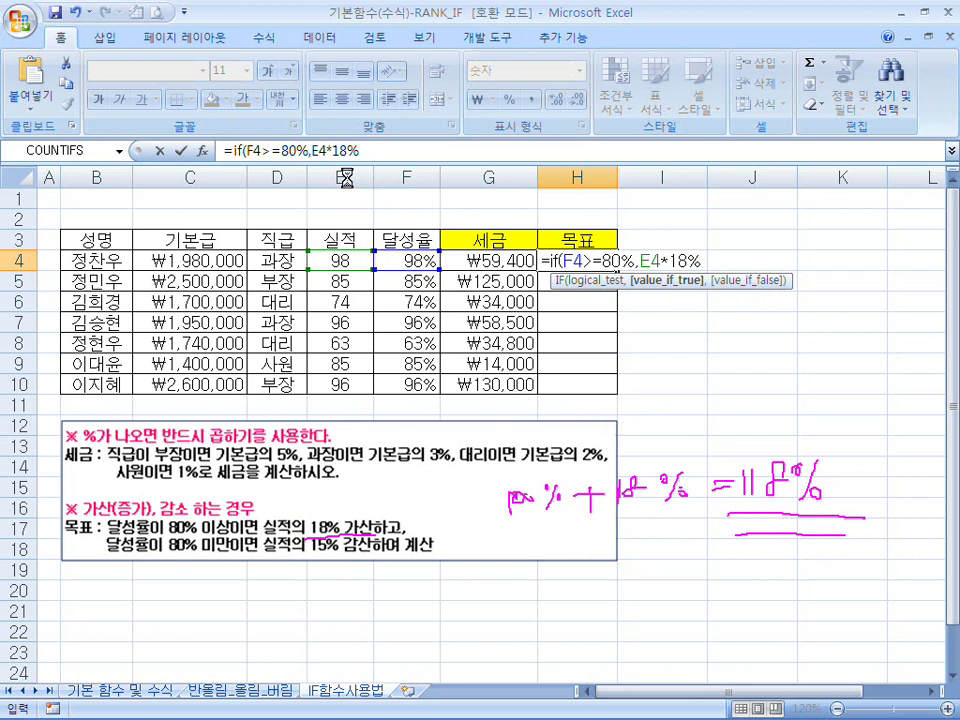
key(Escape)
Change the multiplier in H4's value if true to 118%
click(413, 150)
text(1)
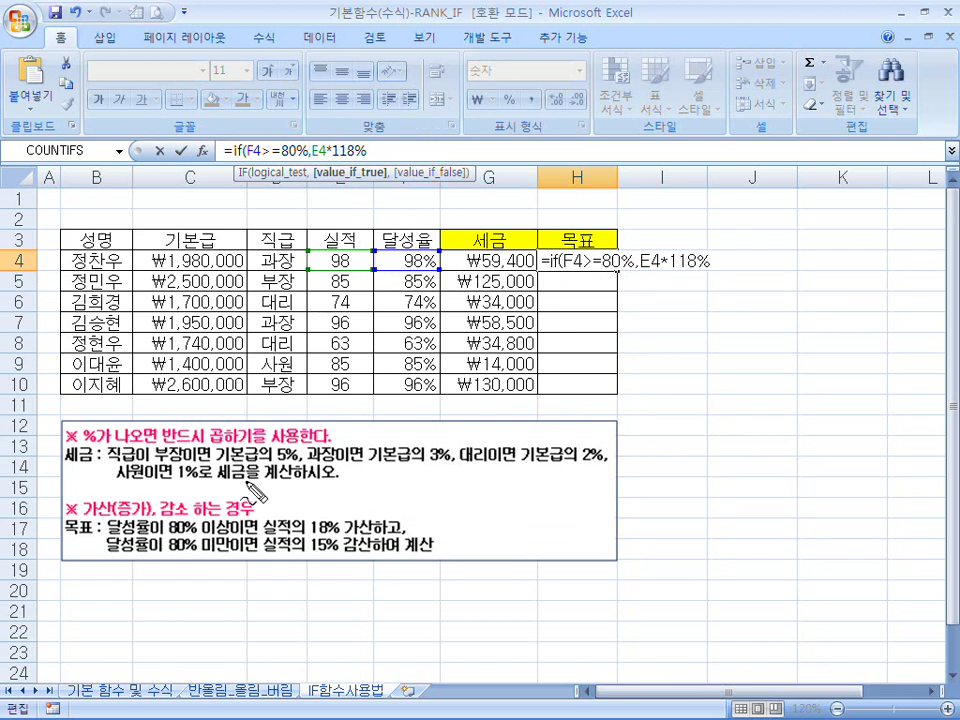
drag(310, 537, 344, 537)
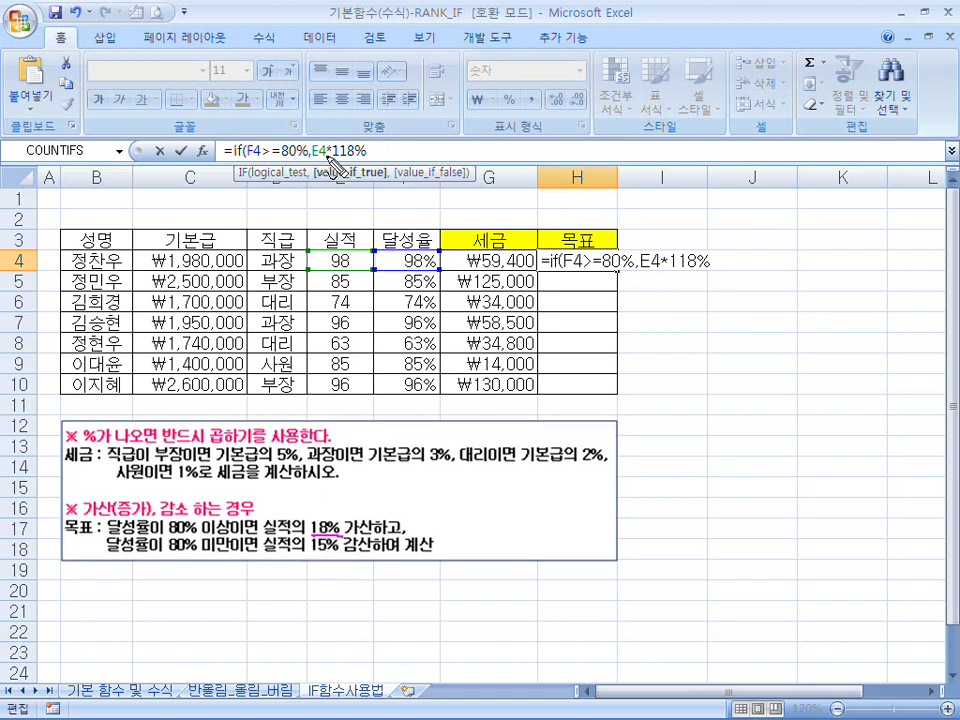
drag(314, 157, 334, 157)
drag(356, 258, 348, 246)
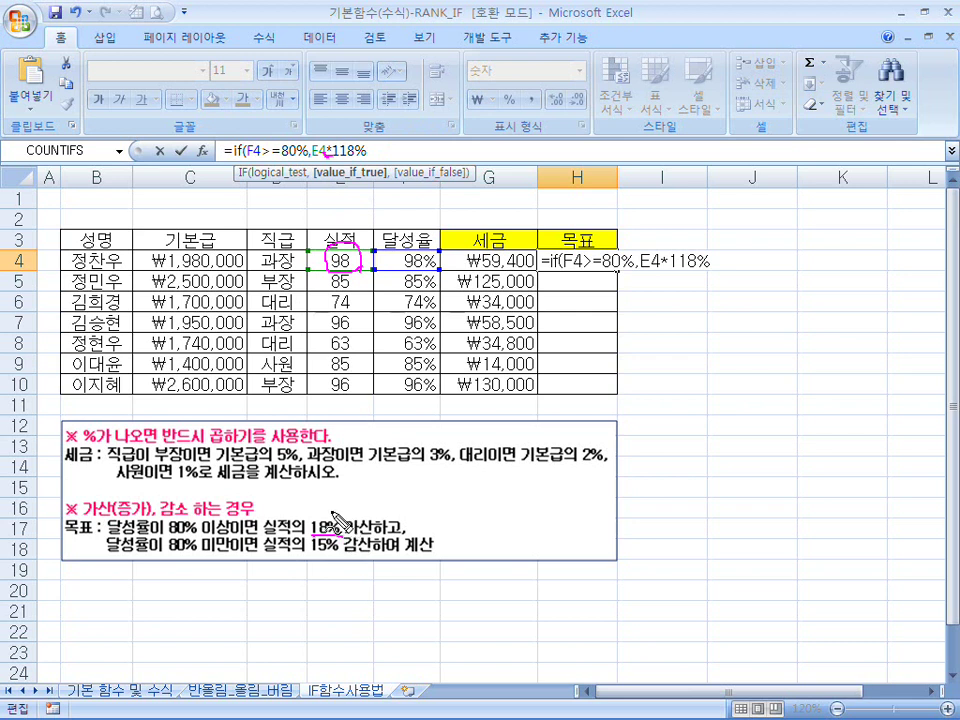
drag(314, 157, 368, 157)
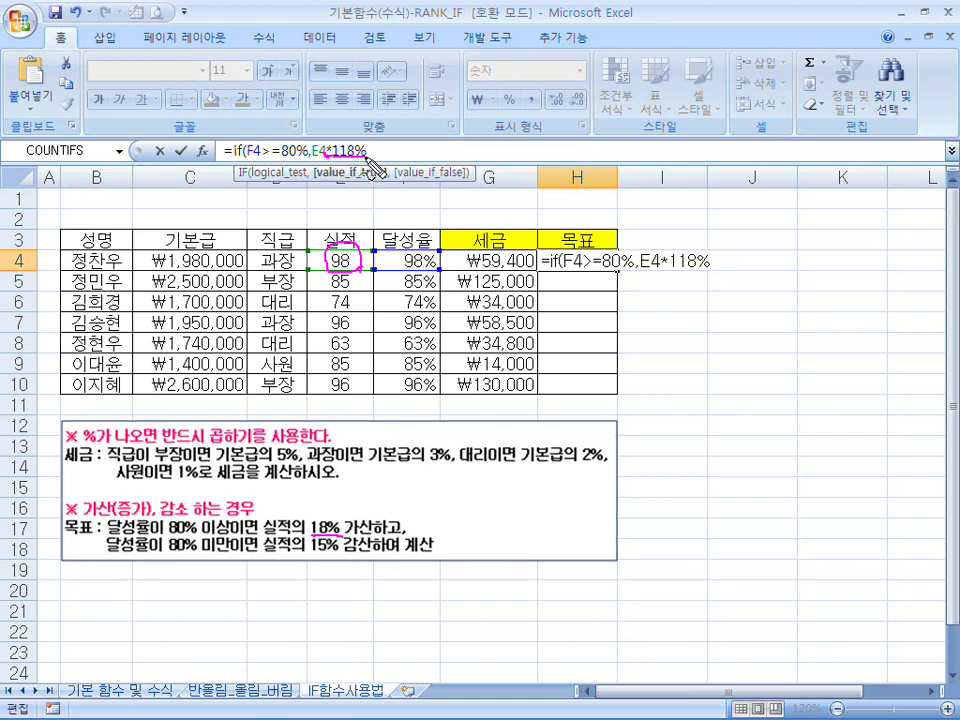
key(Escape)
Enter E4*85% as the value if false in H4's IF formula, commit it and fill it down through H10
text(,)
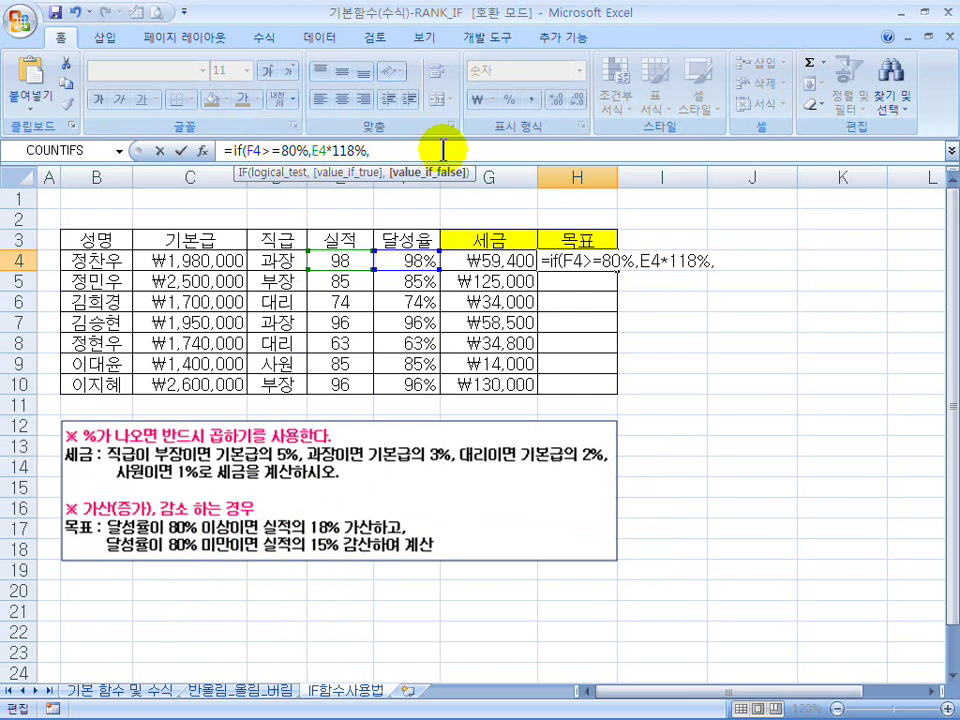
click(338, 261)
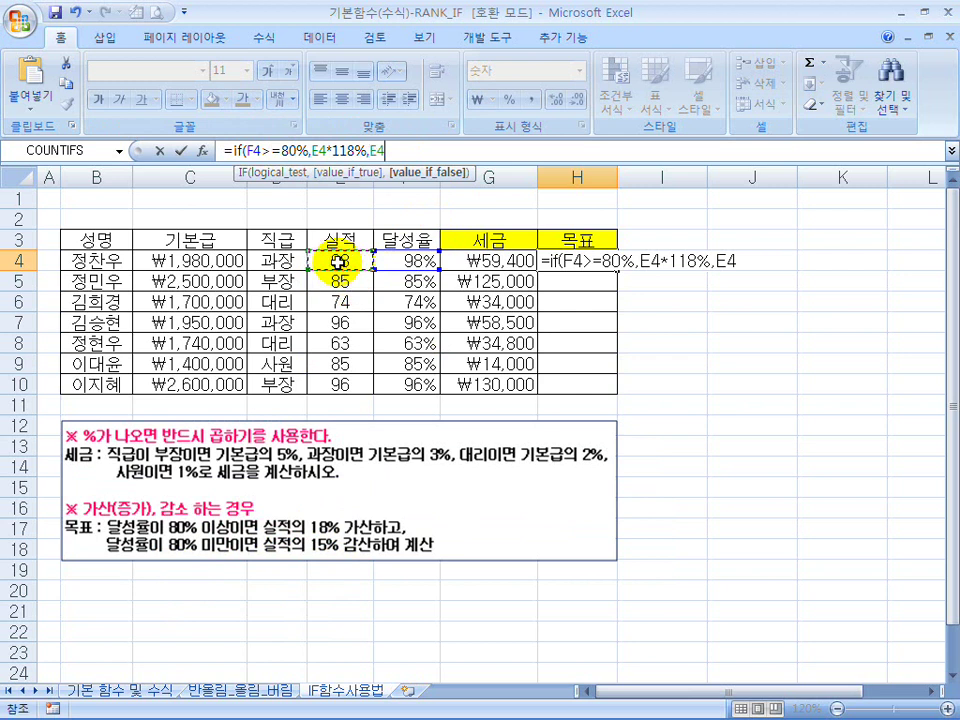
text(*)
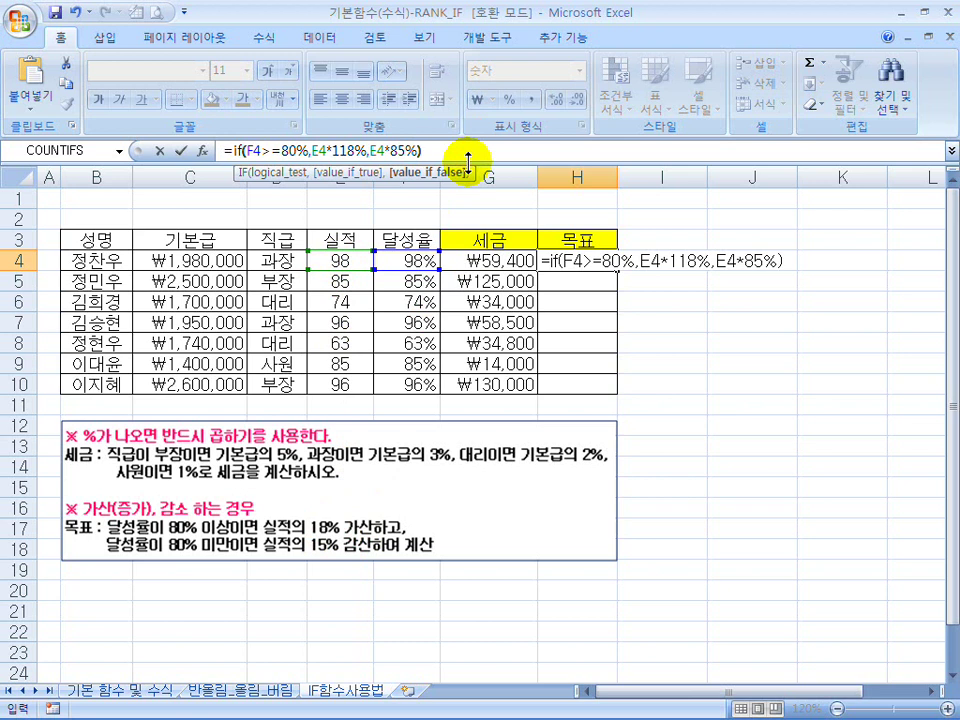
key(Return)
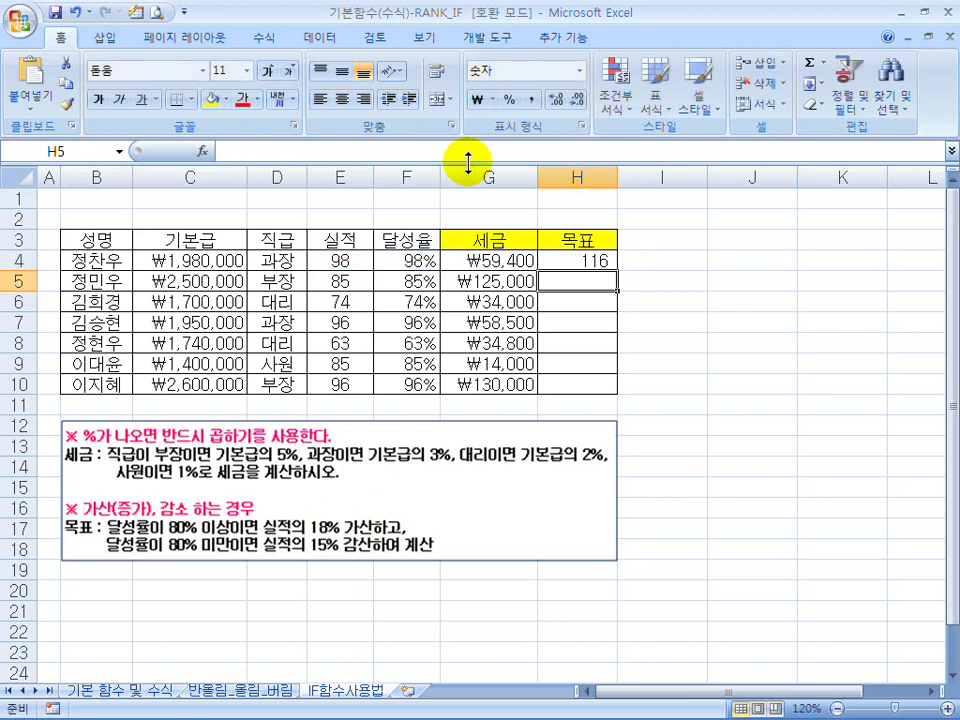
click(589, 262)
drag(620, 271, 615, 396)
Switch to the PowerPoint slide on IF함수 사용법 and pen-mark the 가산/감소 heading, 118% and 85%, and the % multiplication rule
click(712, 705)
key(ctrl+shift+d)
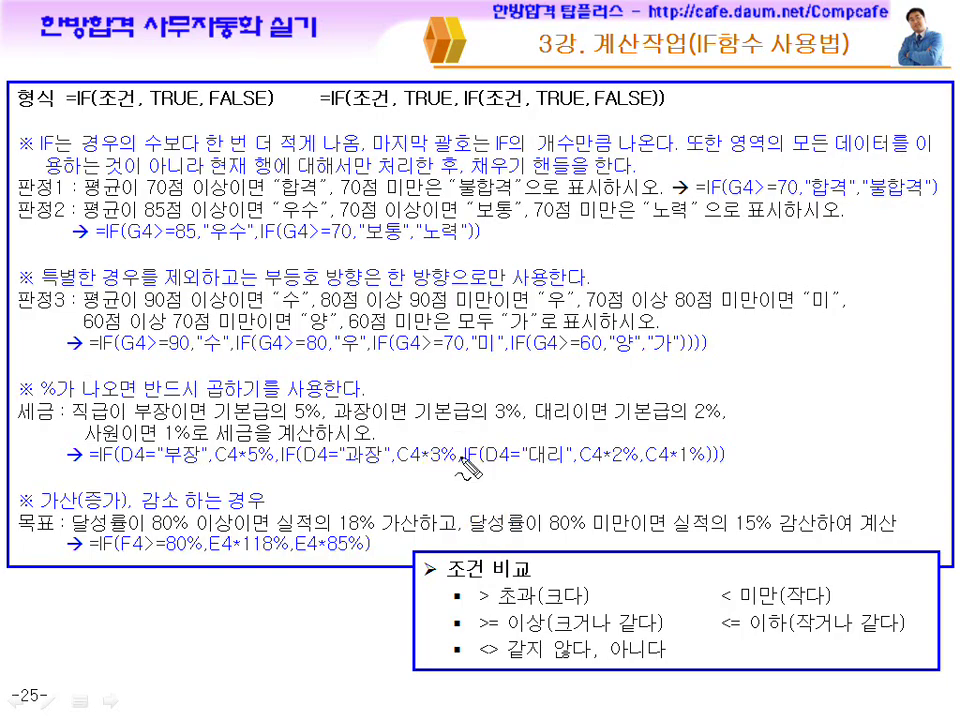
drag(50, 516, 242, 520)
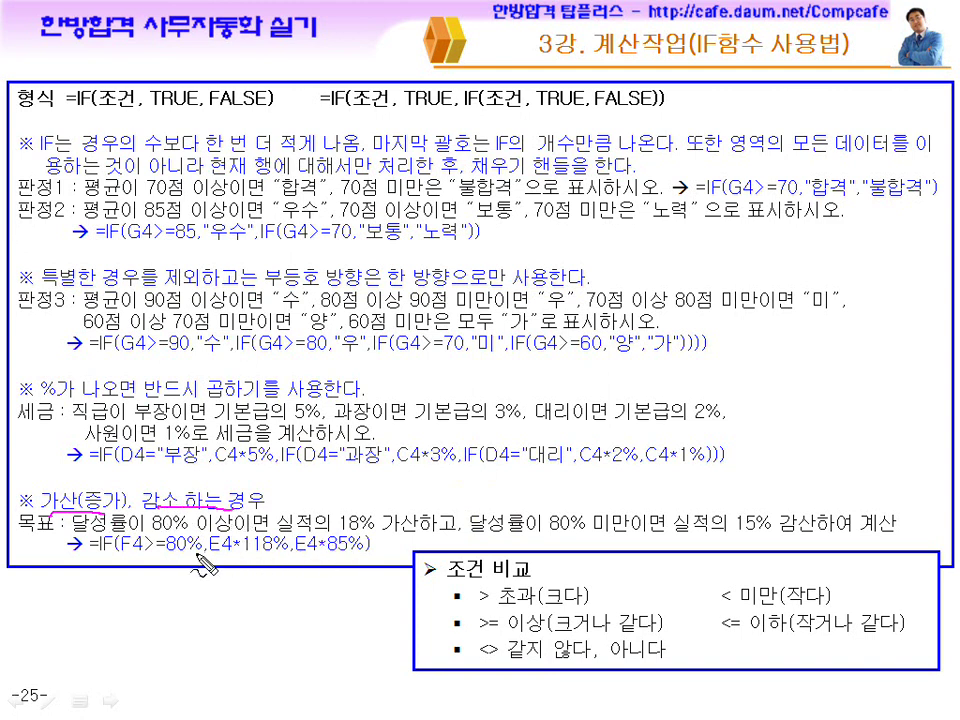
drag(243, 550, 361, 553)
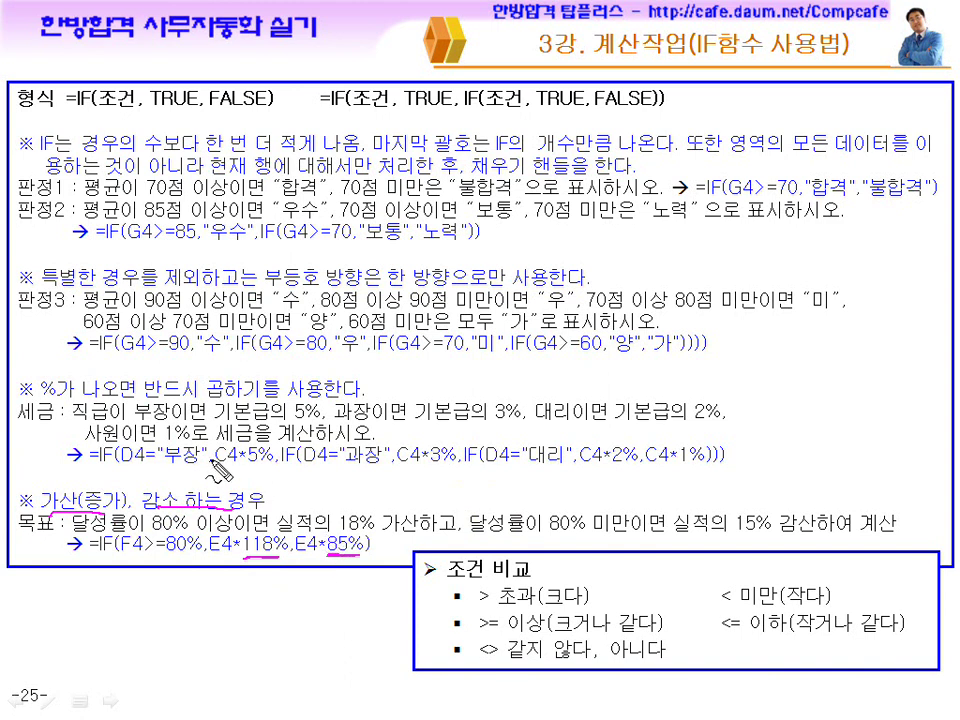
drag(52, 378, 40, 398)
drag(150, 408, 285, 408)
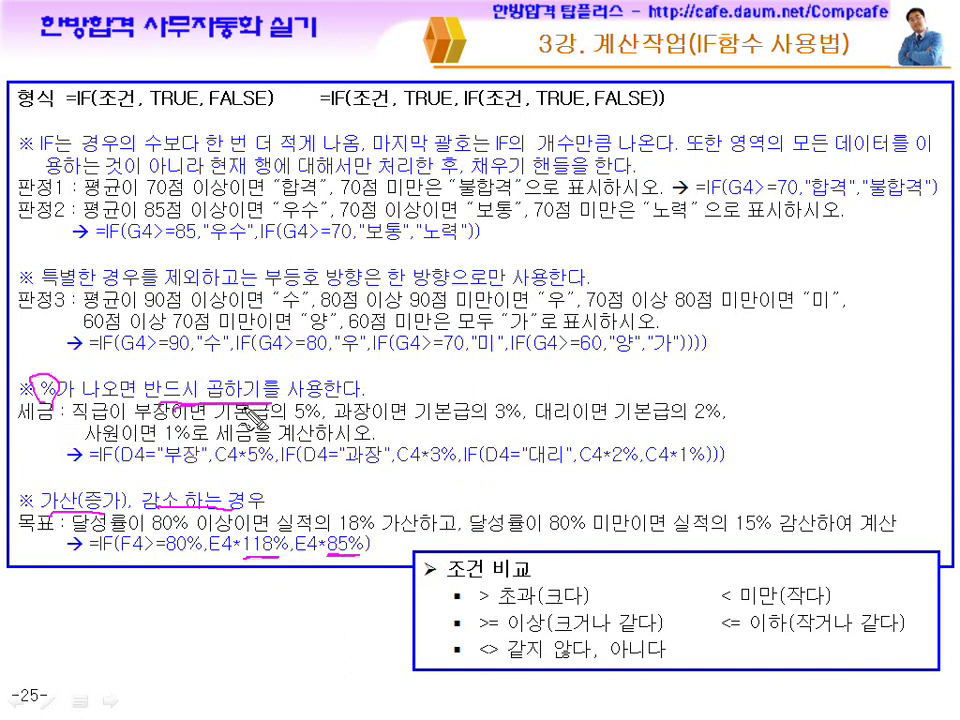
Pen-mark the slide's IF count, parenthesis and 부등호 direction rules and the 조건 비교 box, and erase all ink
drag(205, 152, 318, 157)
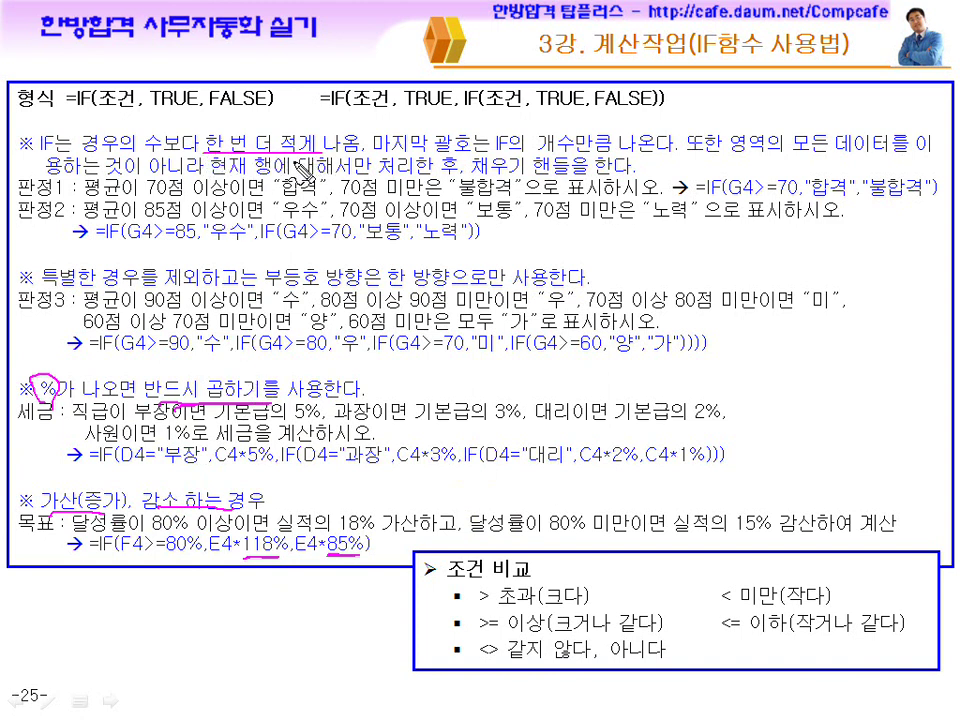
drag(496, 155, 585, 156)
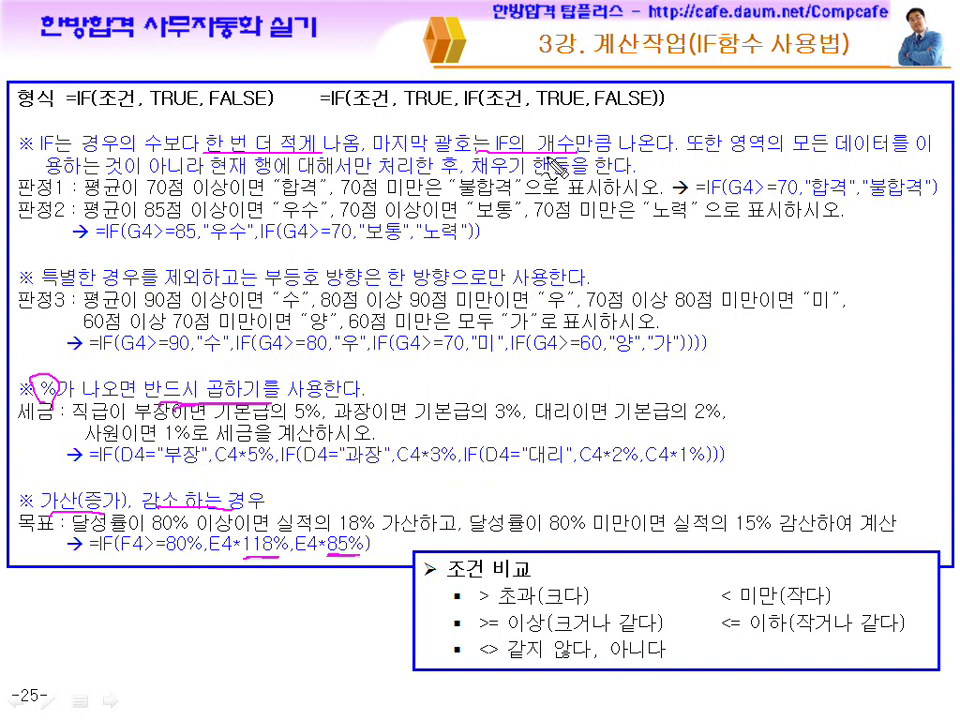
mouse_move(82, 296)
mouse_down()
mouse_move(335, 296)
mouse_move(324, 282)
mouse_up()
drag(412, 287, 466, 289)
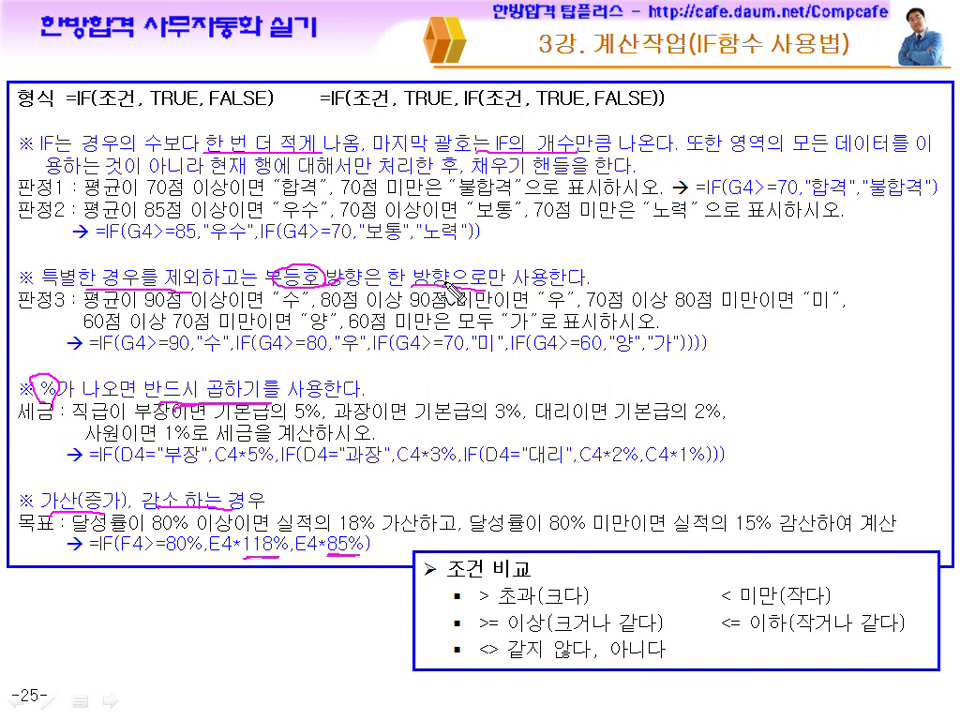
drag(432, 556, 428, 625)
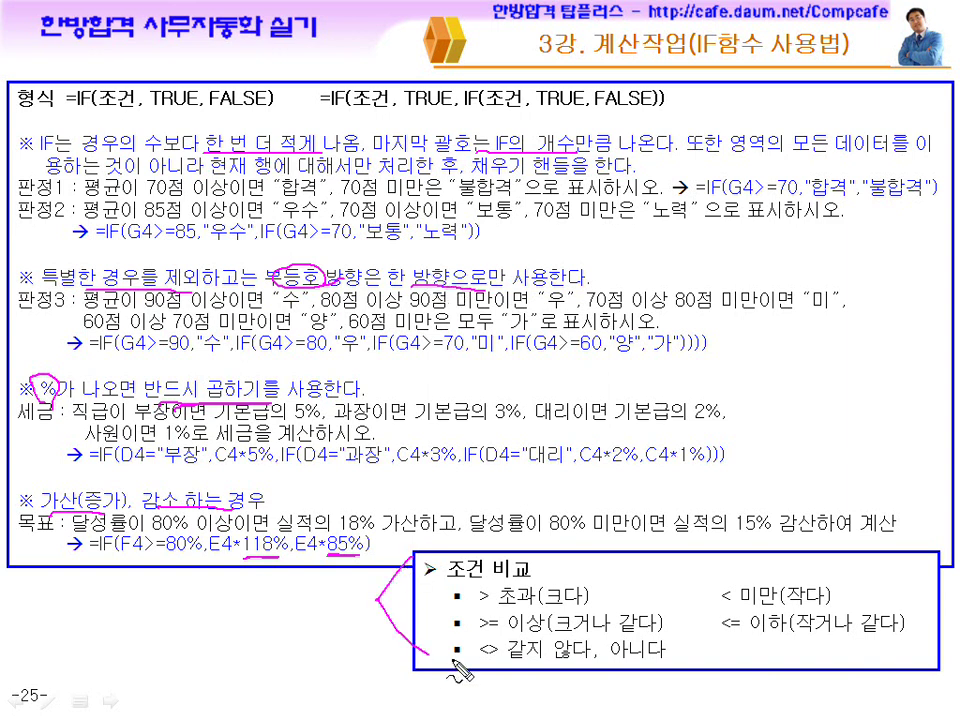
drag(906, 551, 891, 670)
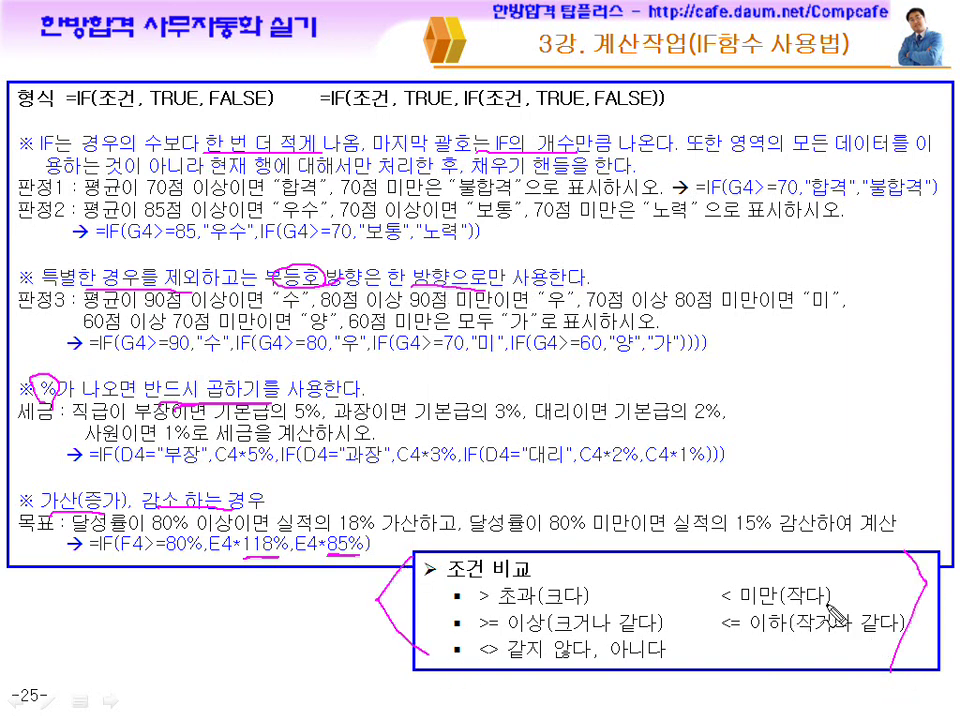
key(e)
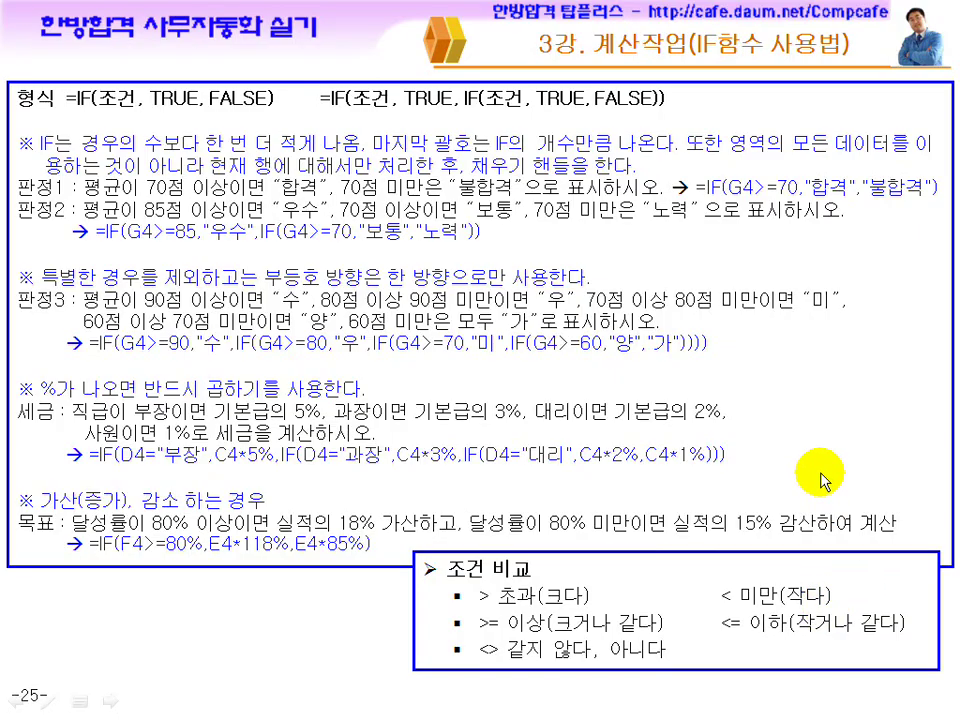
Switch to Sheet1 of the Excel workbook 09년 기출유형 and select cell F4 in the 주문량 column
key(super)
click(536, 705)
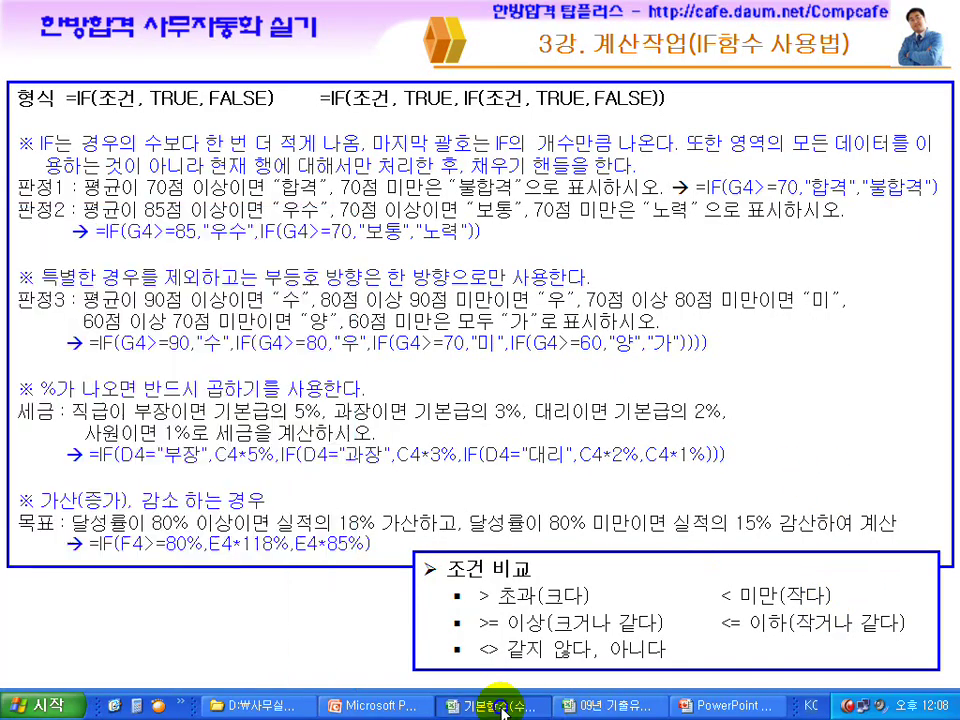
click(575, 700)
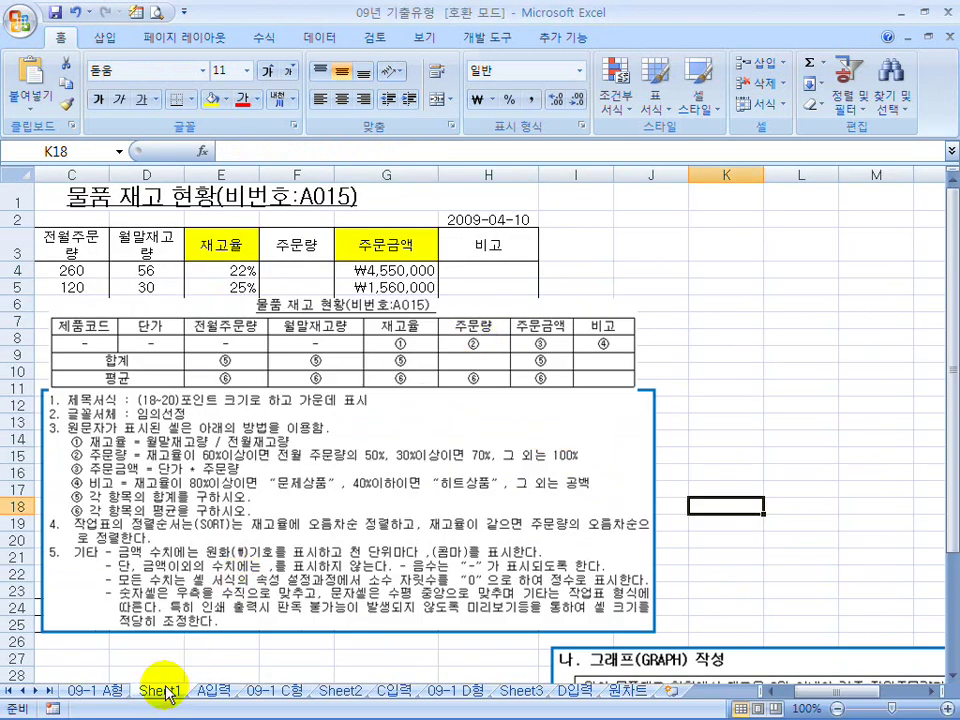
click(306, 270)
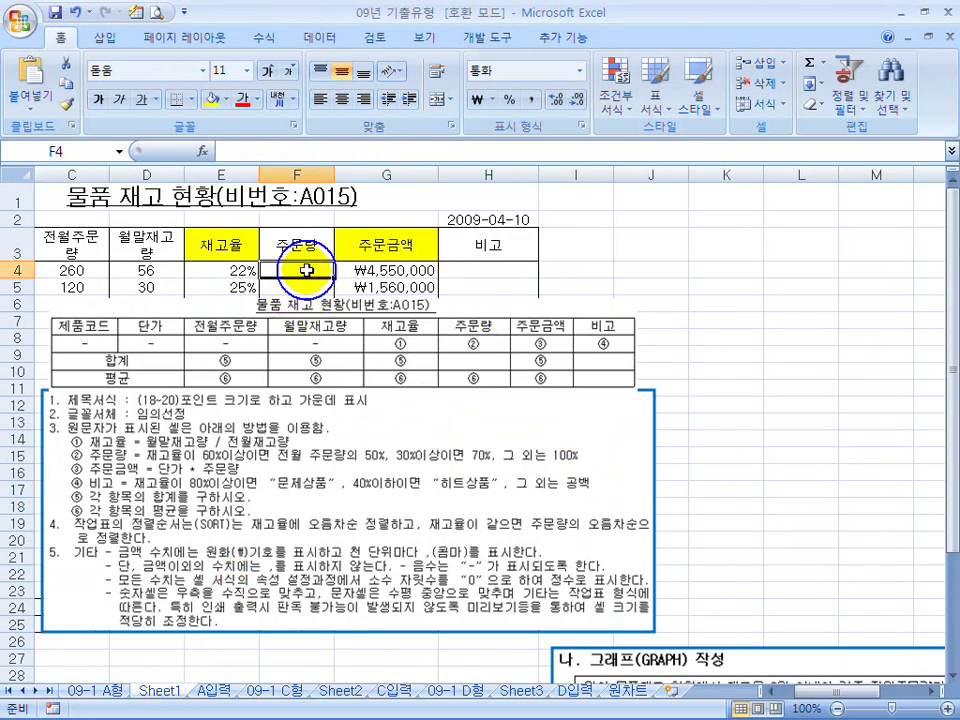
click(489, 268)
click(319, 271)
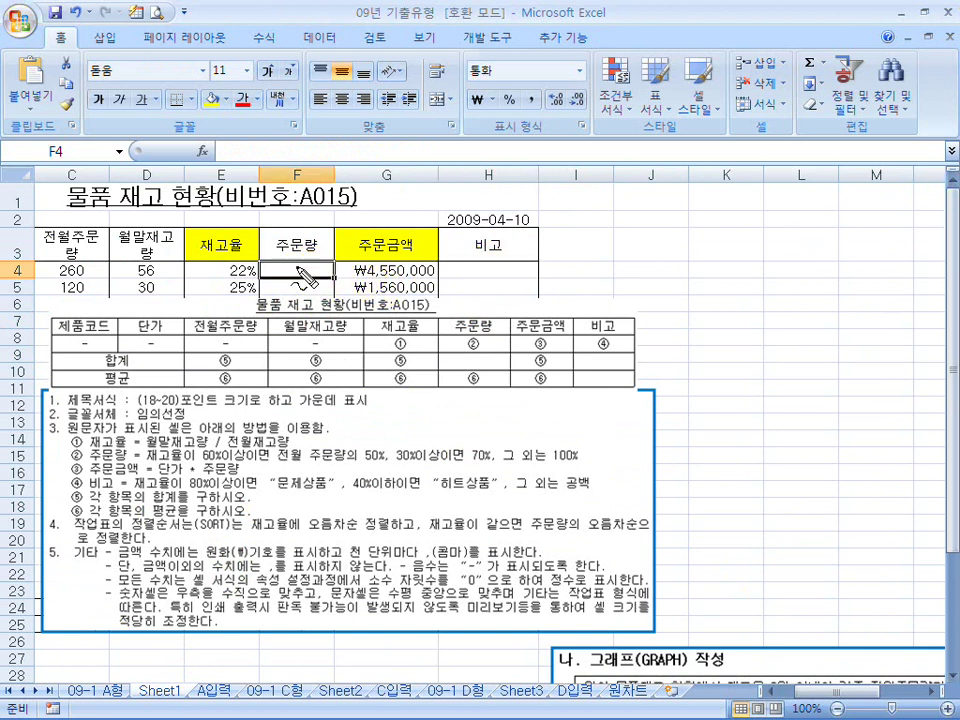
Mark the 주문량 rule's 재고율 conditions and its 50%, 70% and 100% rates with the pen, and clear the markings
drag(95, 467, 266, 465)
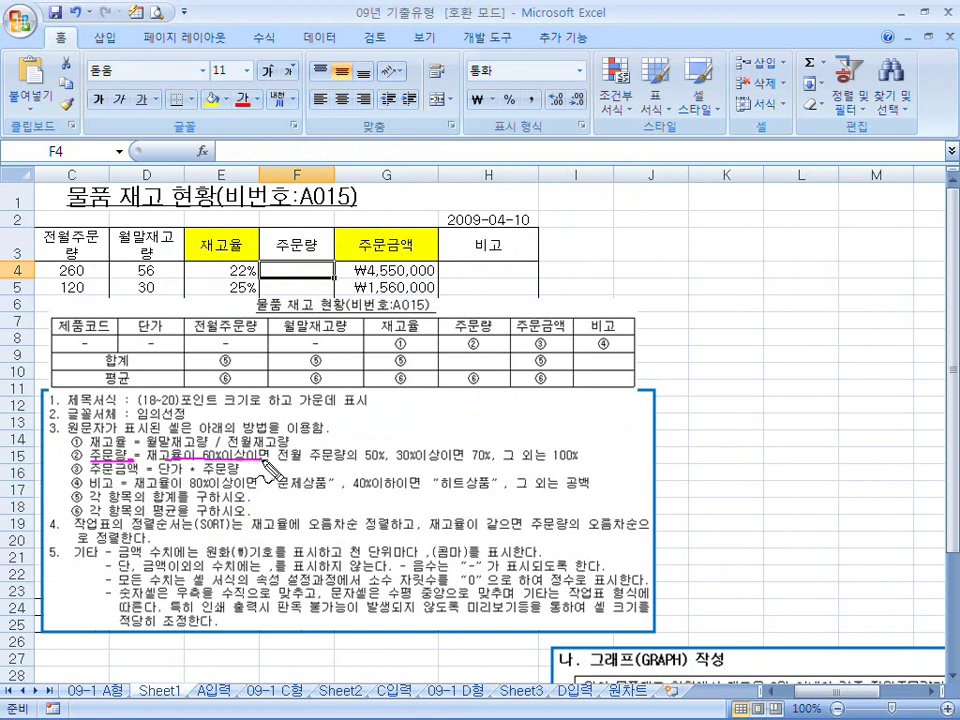
mouse_move(383, 462)
mouse_down()
mouse_move(380, 448)
mouse_move(350, 462)
mouse_move(487, 466)
mouse_up()
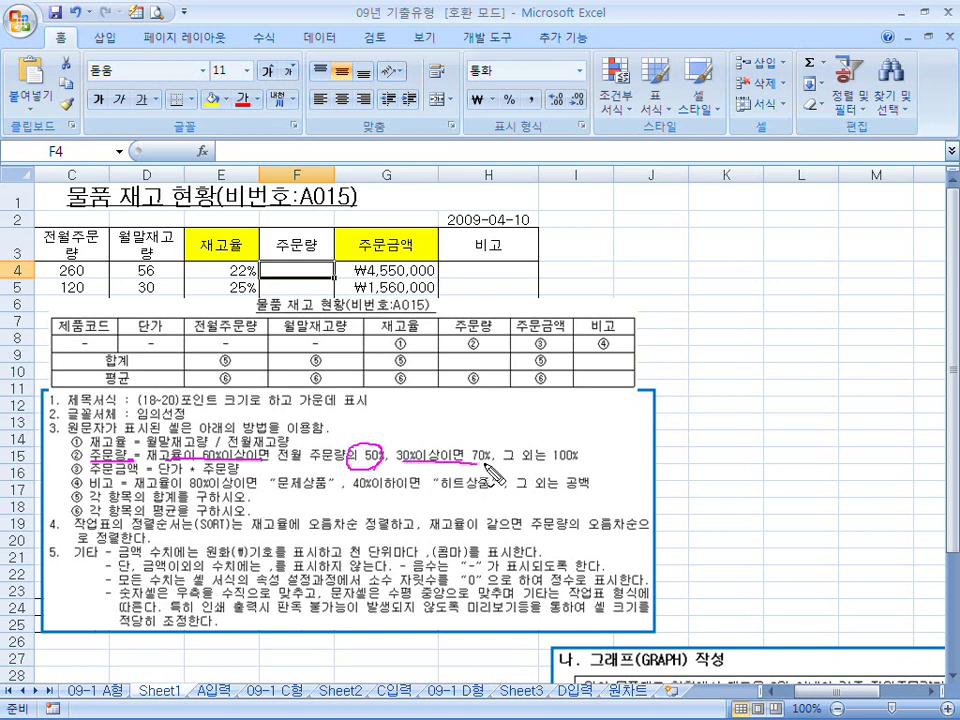
drag(279, 466, 336, 465)
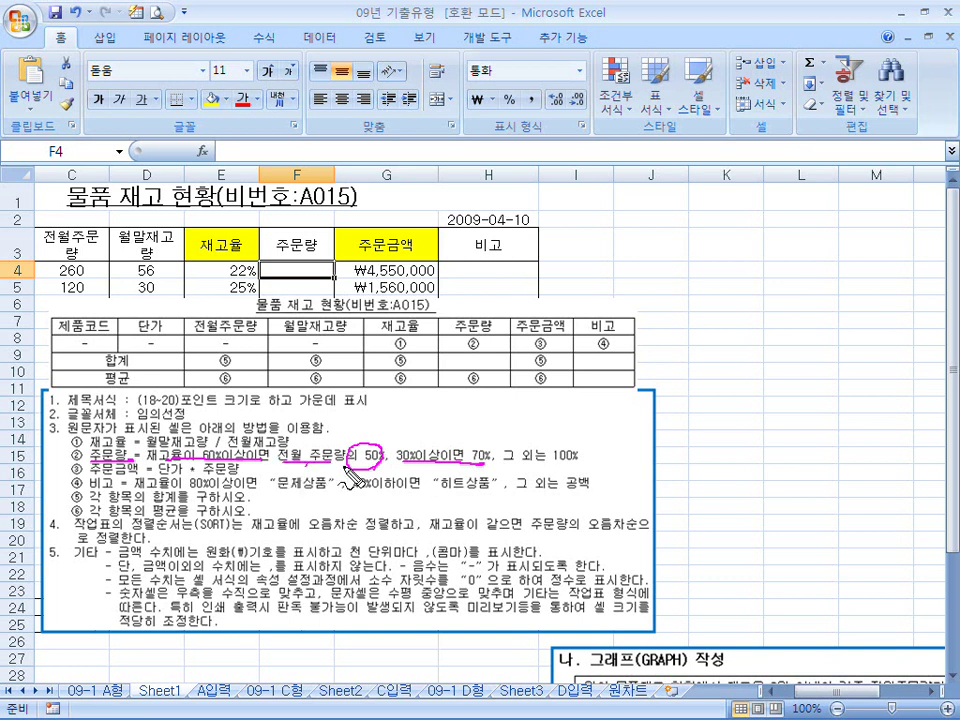
drag(502, 463, 578, 463)
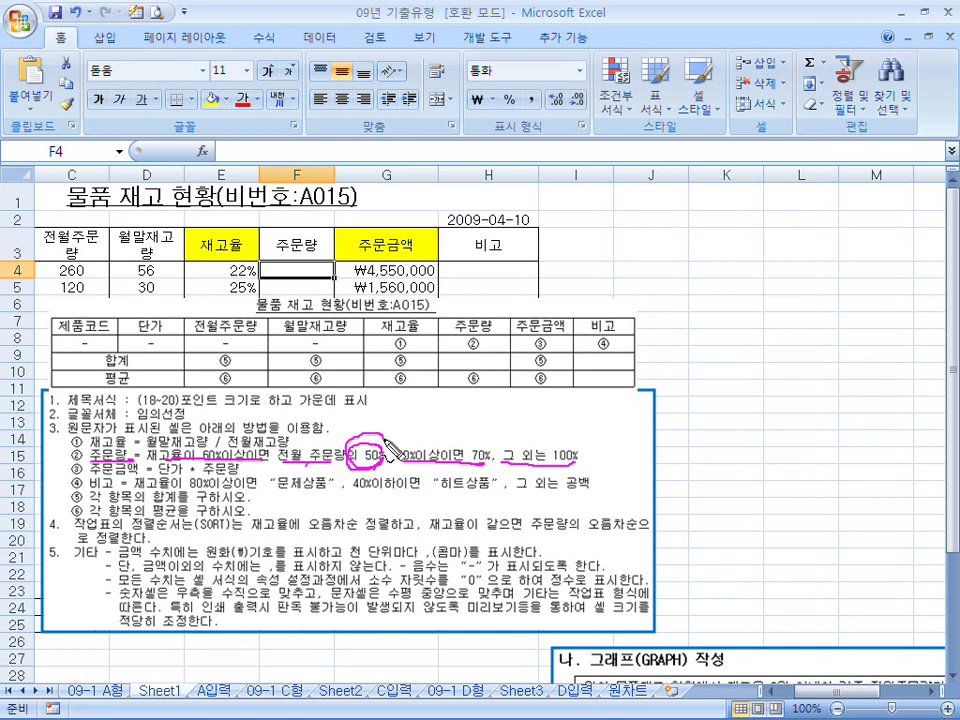
drag(480, 433, 495, 458)
mouse_move(568, 433)
mouse_down()
mouse_move(586, 452)
mouse_move(580, 470)
mouse_move(574, 452)
mouse_up()
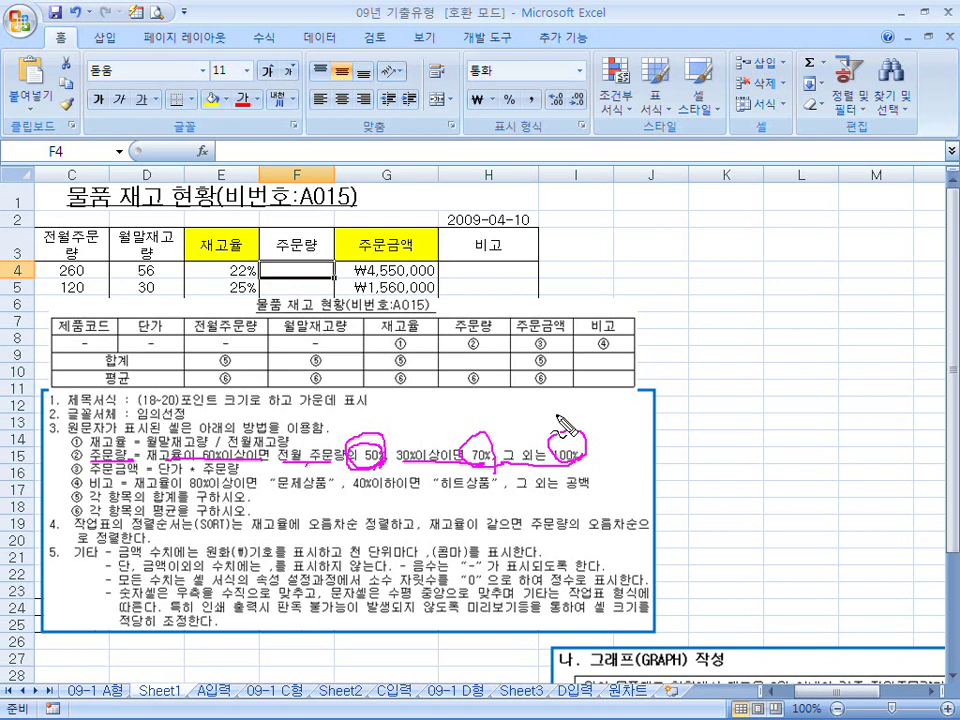
key(Escape)
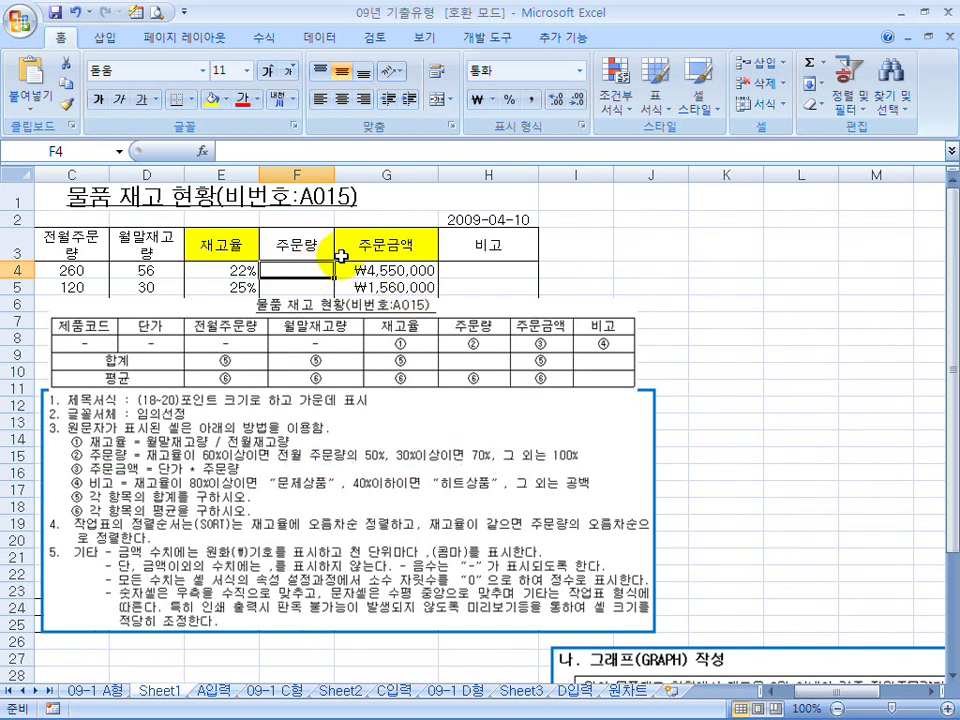
Start an IF formula in F4 that tests E4>=60% and returns C4*50% when true, ready for the value if false
text(=if)
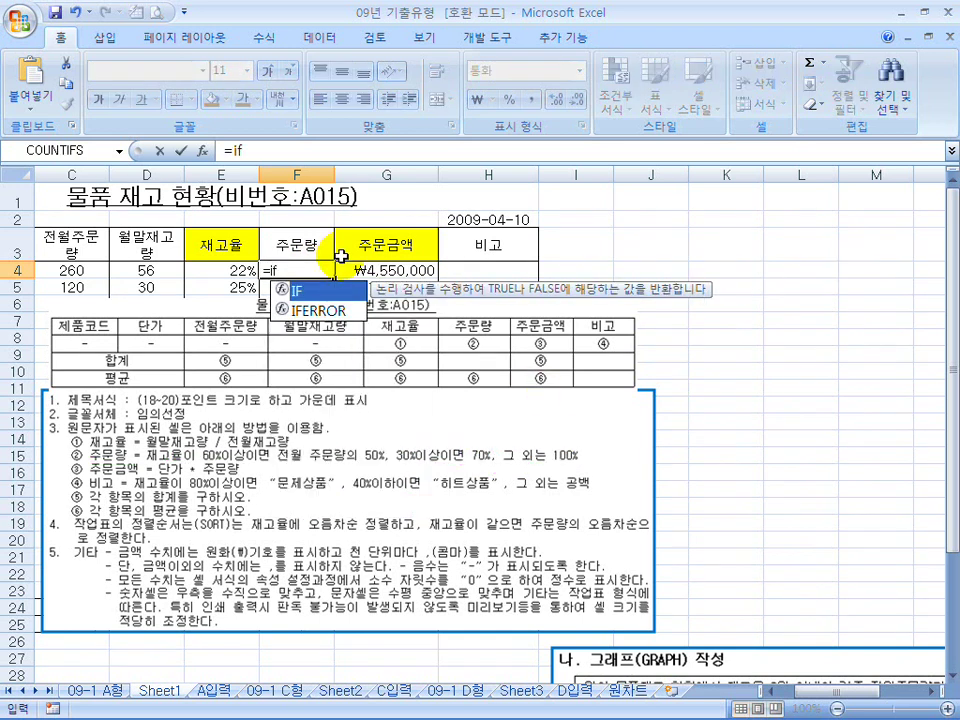
text(()
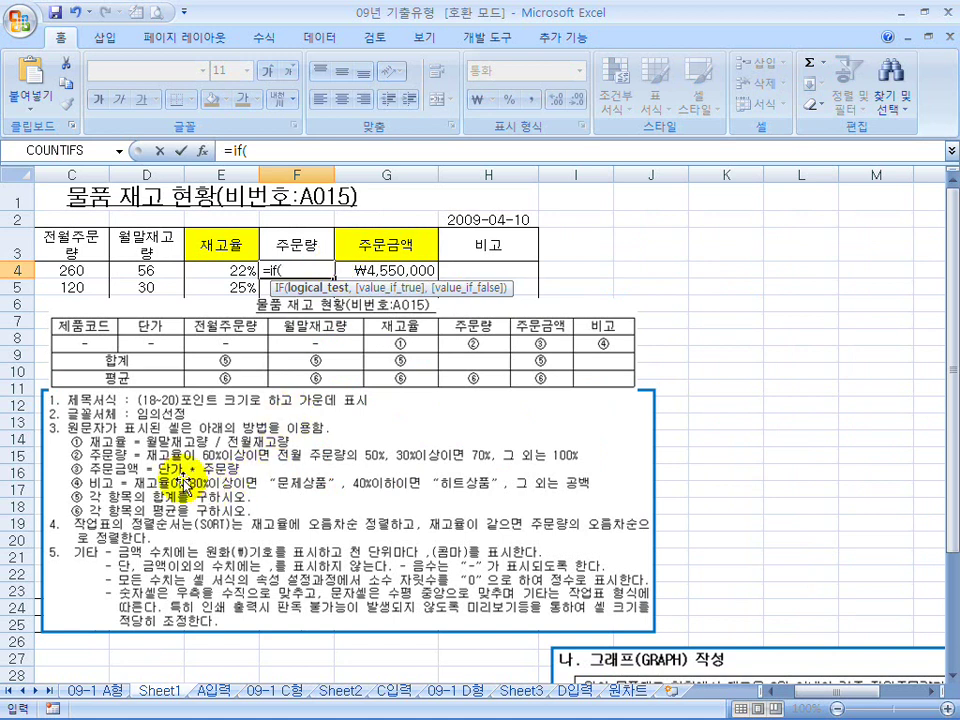
click(218, 271)
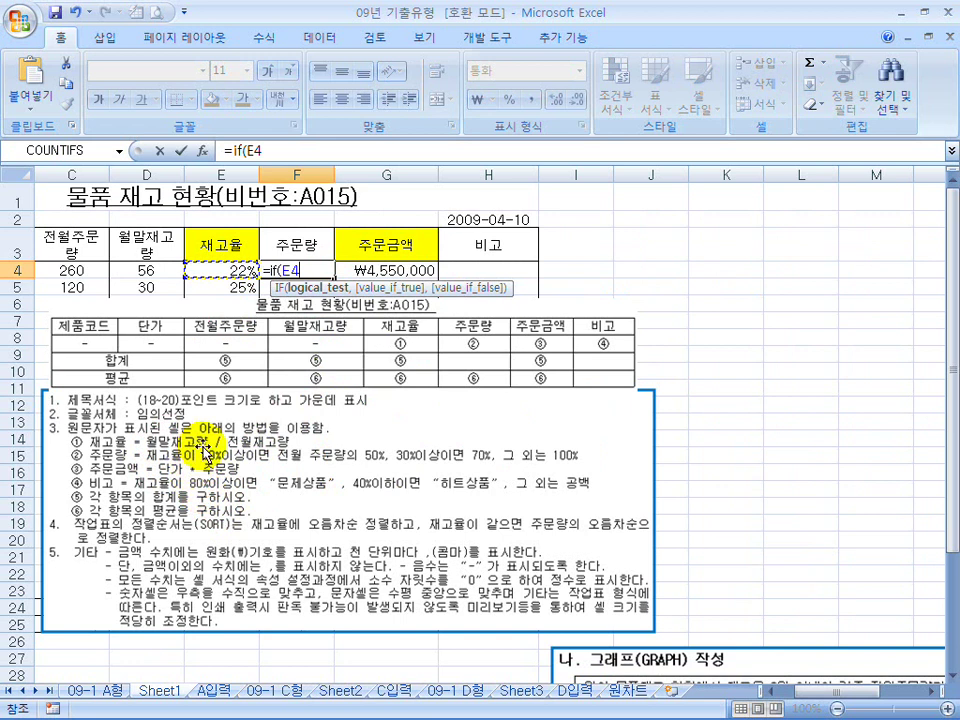
text(>)
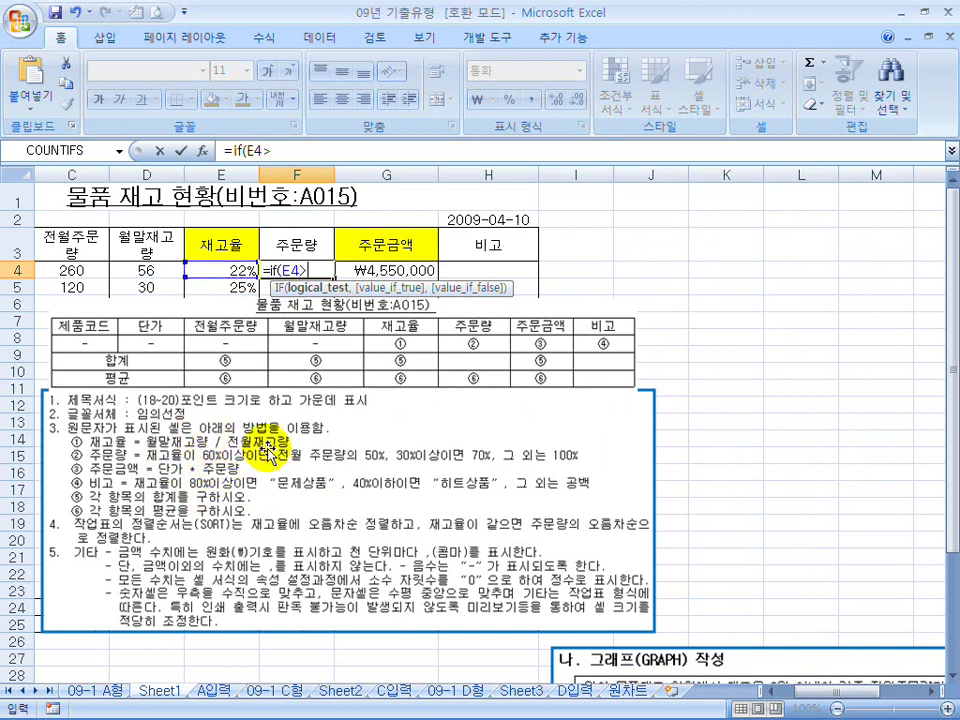
text(=60%)
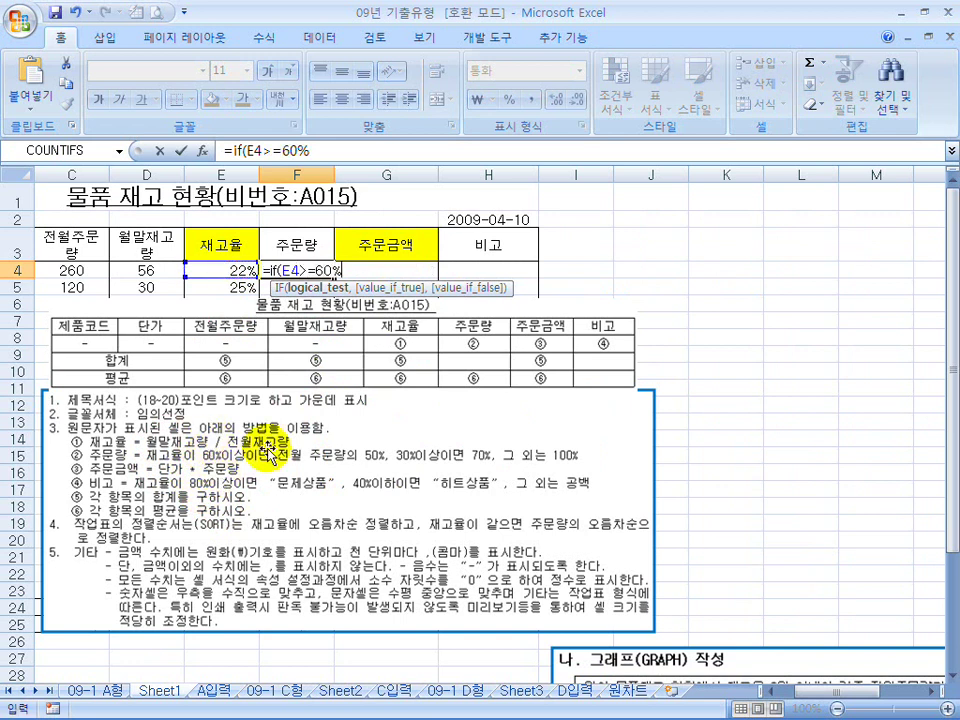
text(,)
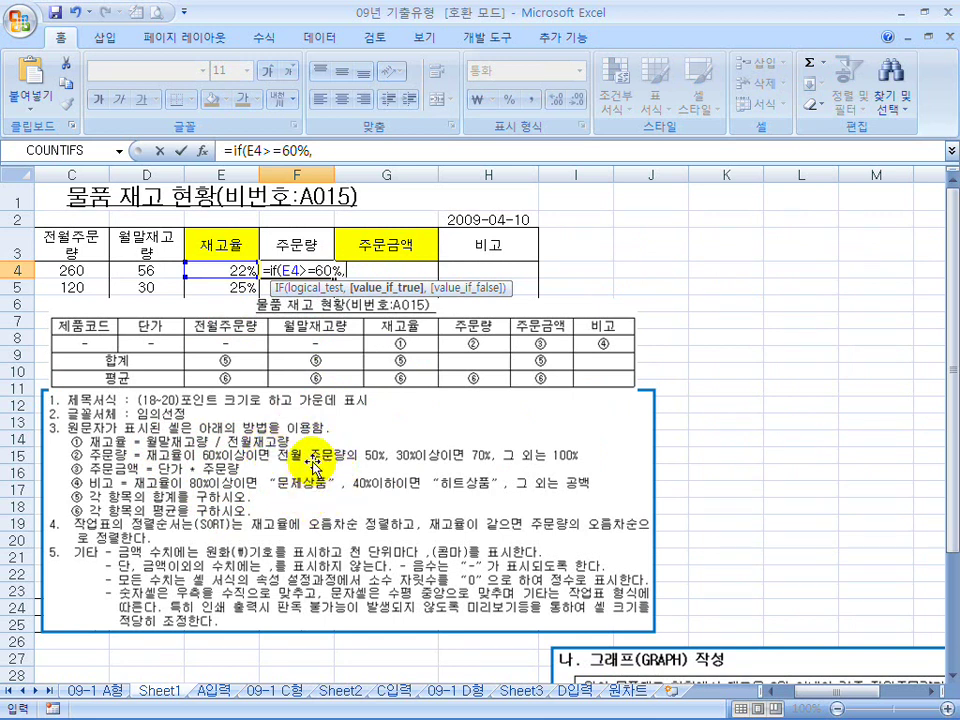
click(45, 270)
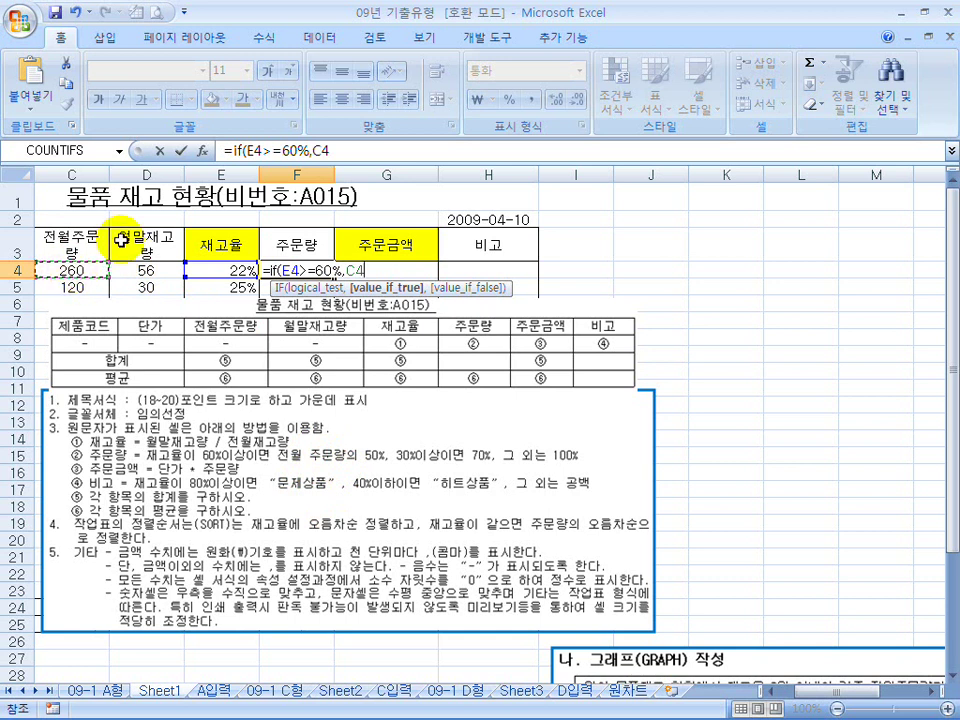
text(*50)
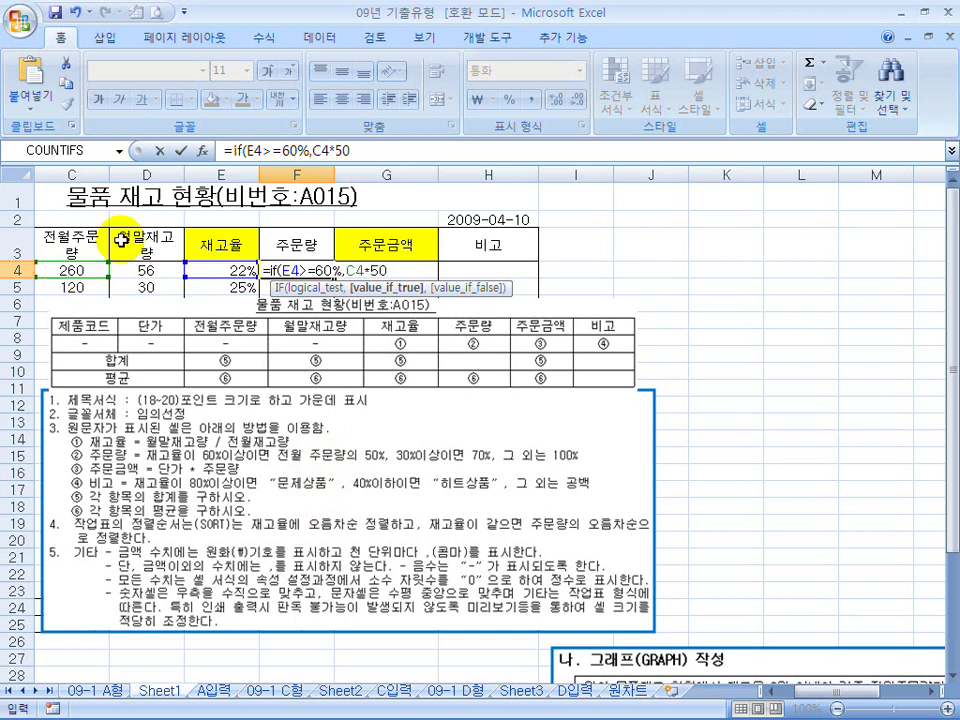
text(%,)
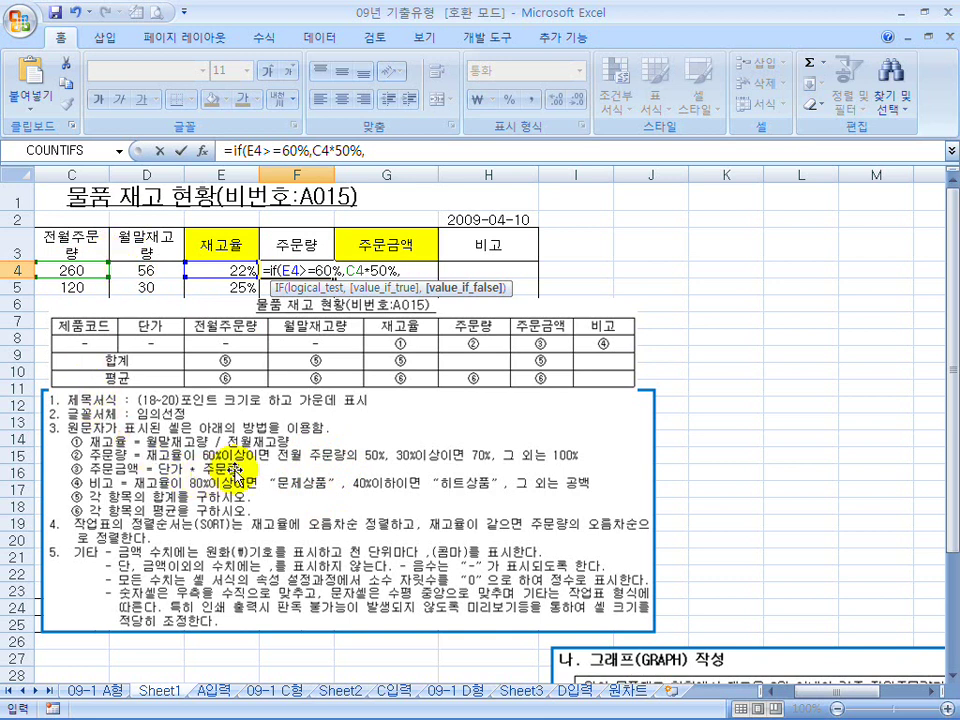
Duplicate the part if(E4>=60%,C4*50%, at the end of F4's formula as a nested IF in the value if false
drag(375, 150, 229, 150)
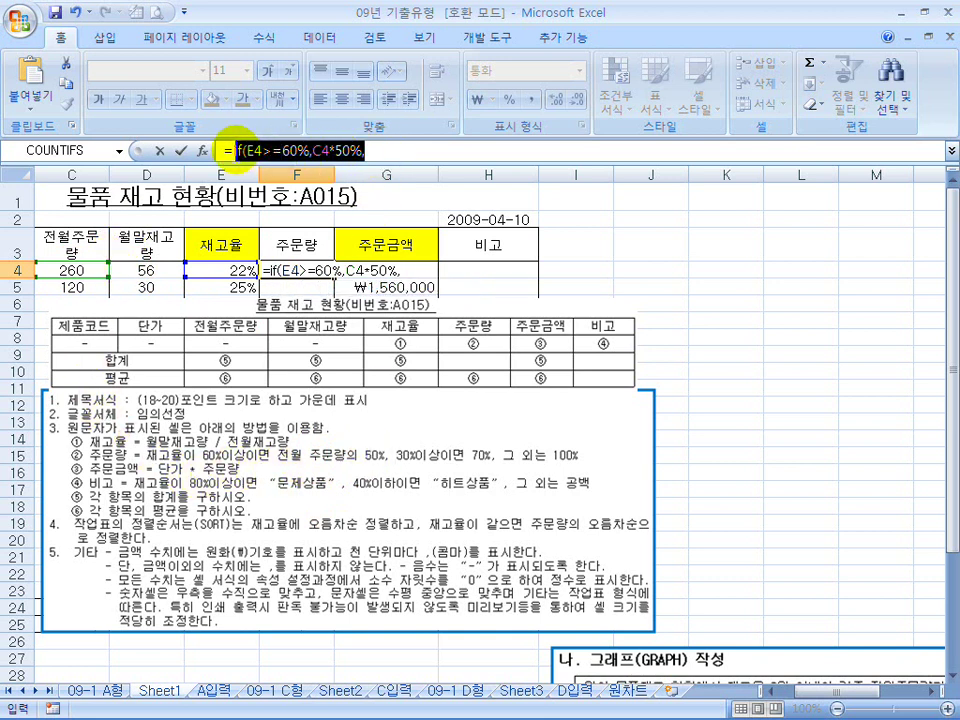
click(381, 152)
text(if(E4>=60%,C4*50%,)
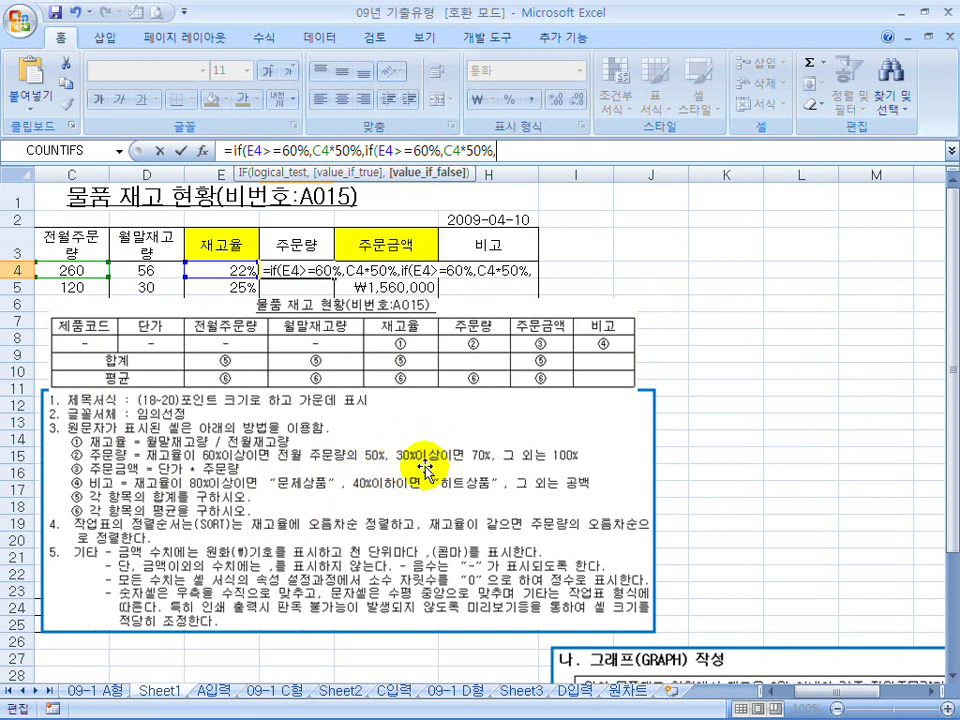
Change the nested IF in F4's formula to test E4>=30% and return C4*70% when true
click(417, 150)
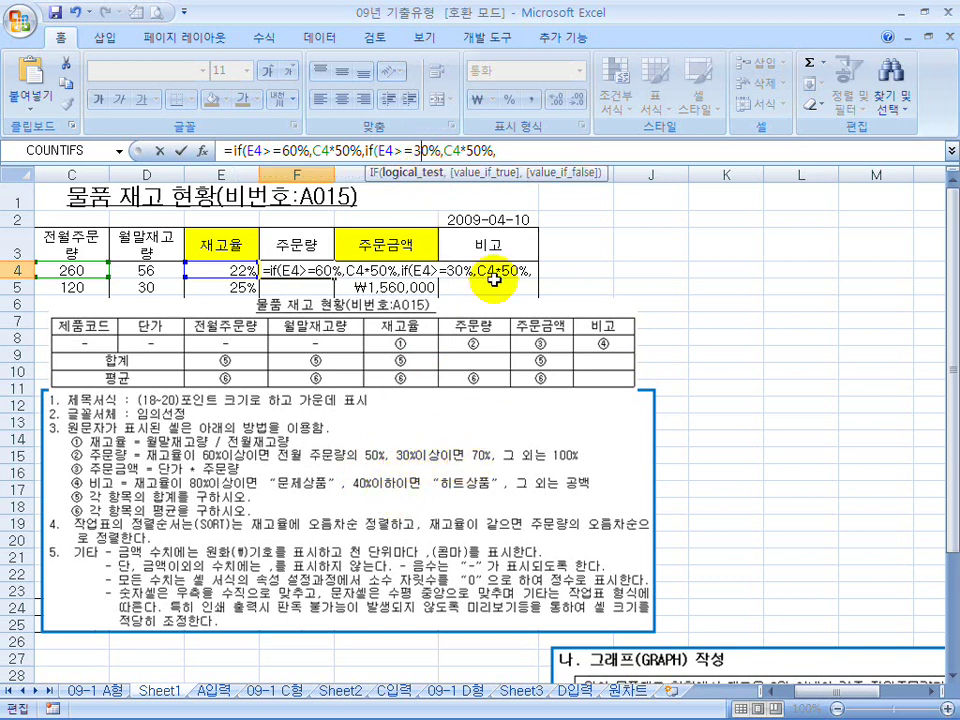
click(474, 150)
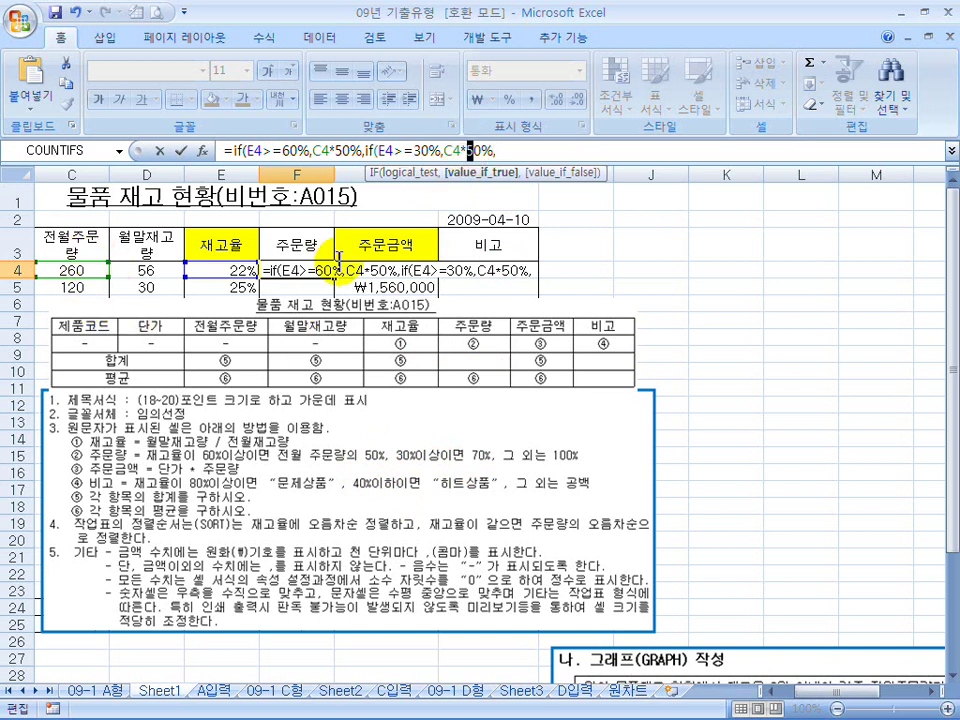
text(7)
Add C4*100% as the nested IF's value if false, close both IFs, enter the formula, and reselect F4
click(525, 150)
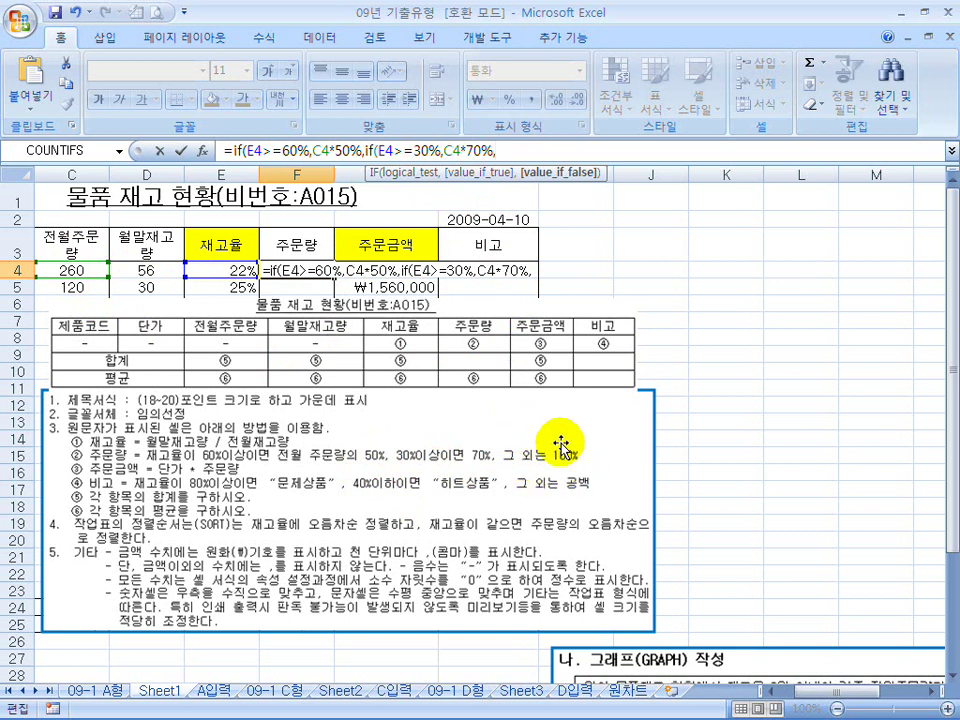
click(88, 270)
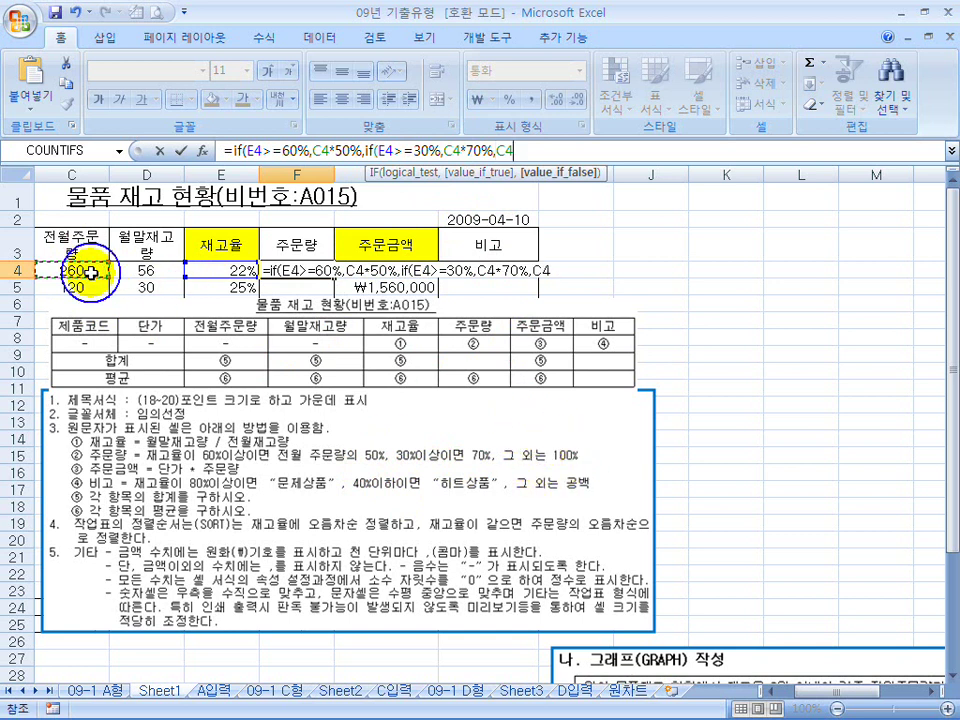
text(*100%)
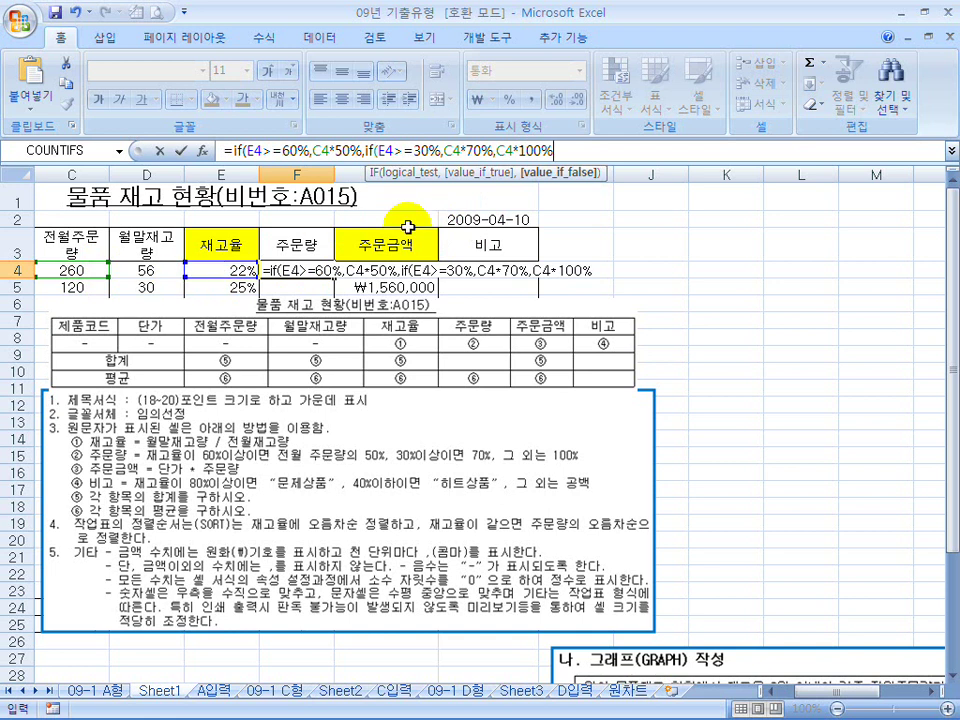
text(,)
key(BackSpace)
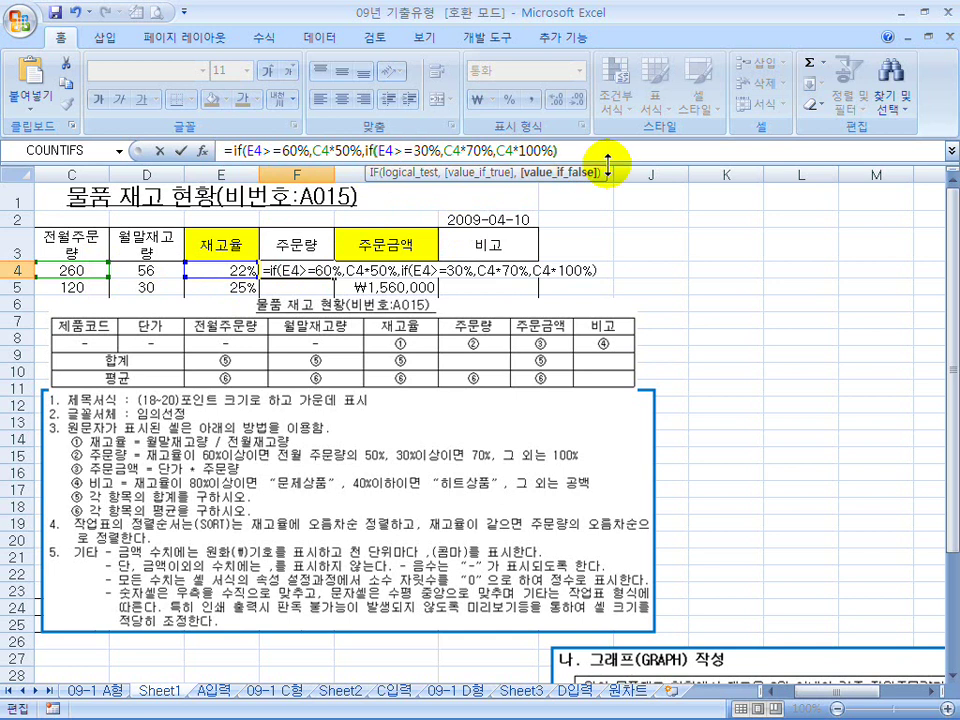
text())
key(Return)
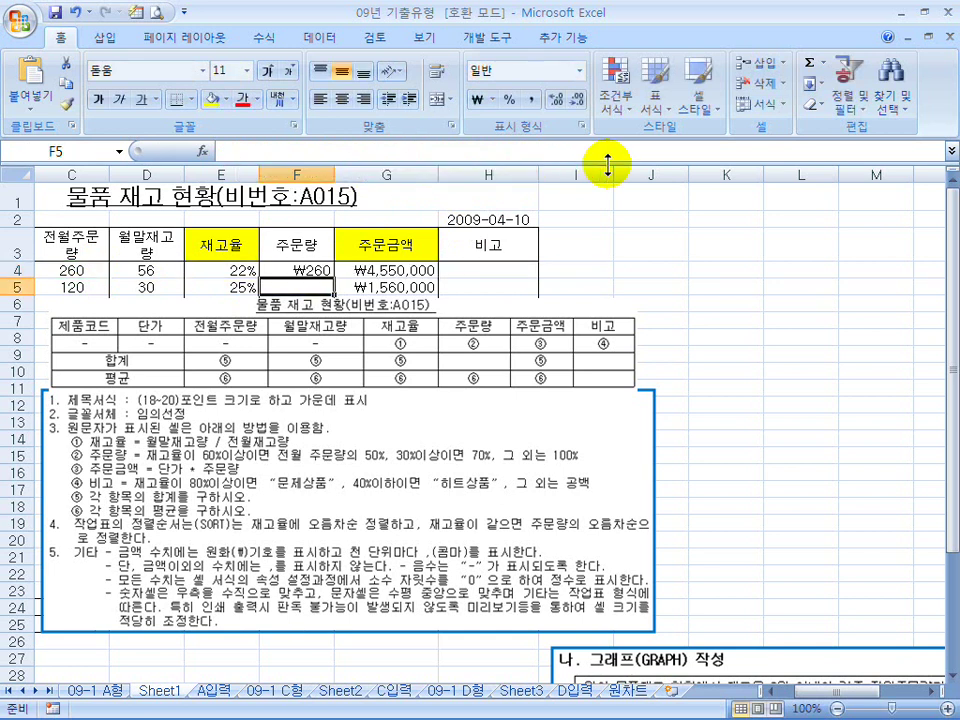
click(312, 270)
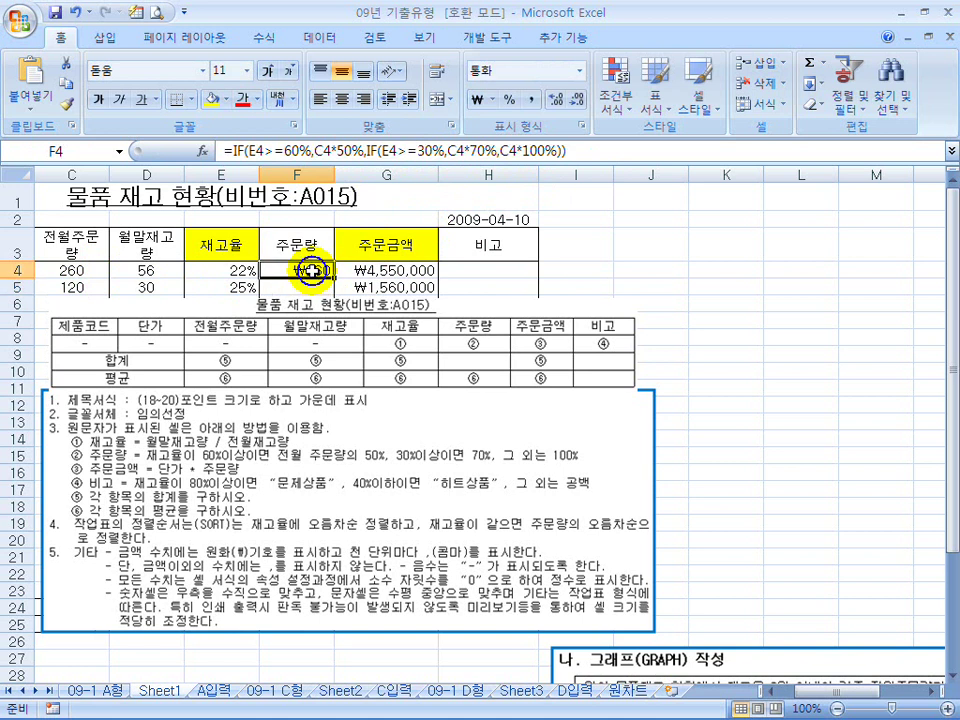
Select H4 in the 비고 column, mark the 비고 rule's conditions and results with the pen, and clear the markings
click(497, 266)
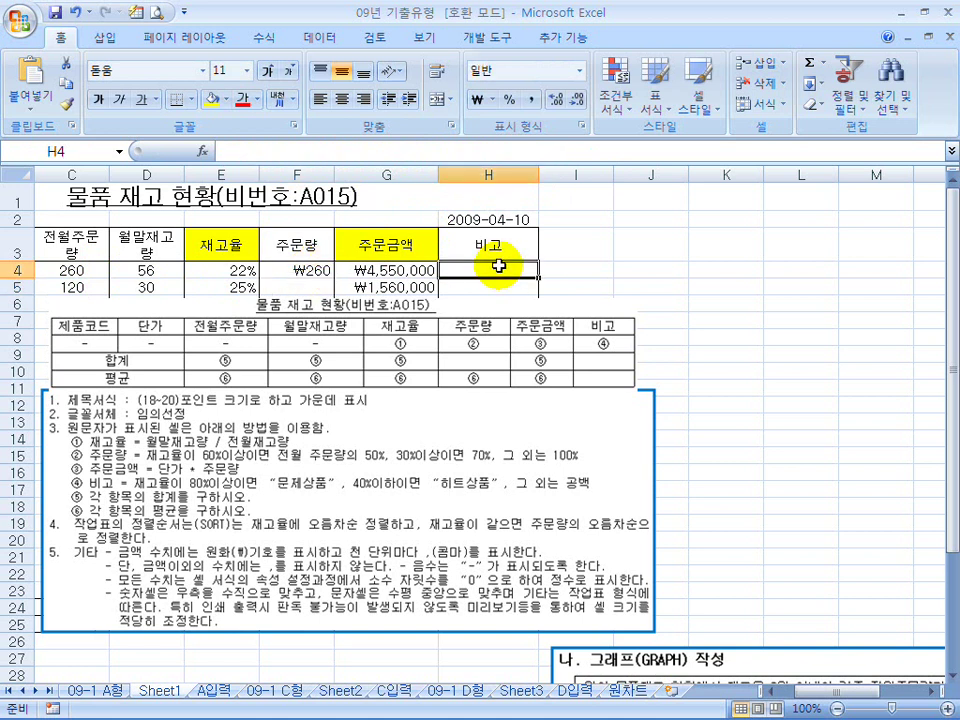
key(ctrl+shift+d)
drag(147, 491, 236, 491)
mouse_move(305, 466)
mouse_down()
mouse_move(321, 486)
mouse_move(300, 468)
mouse_up()
drag(352, 491, 420, 491)
mouse_move(470, 468)
mouse_down()
mouse_move(452, 488)
mouse_move(490, 478)
mouse_move(590, 500)
mouse_up()
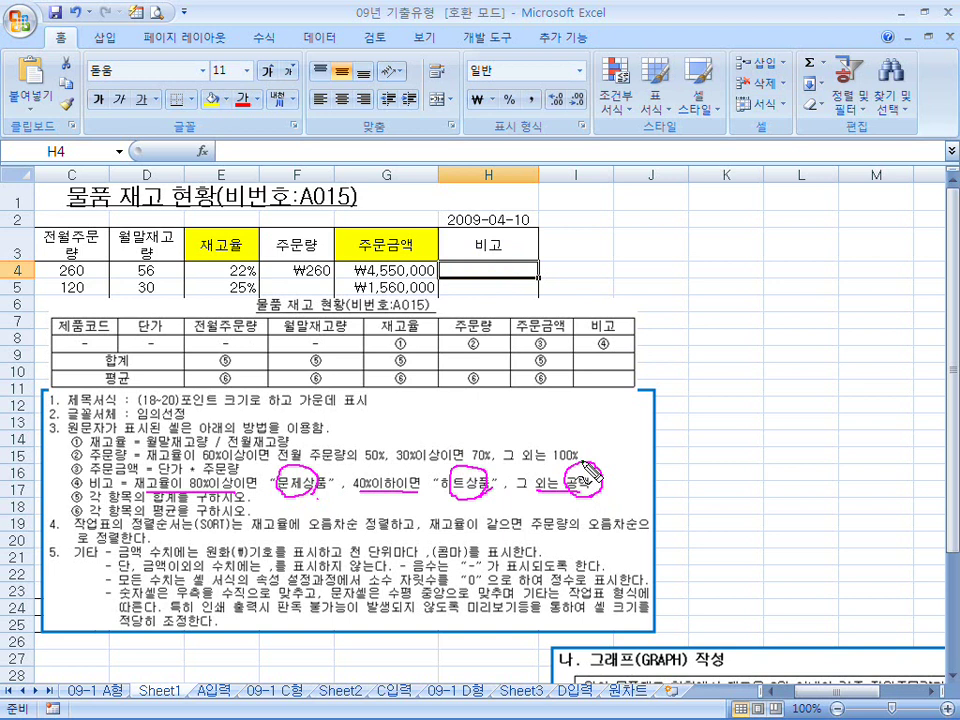
key(Escape)
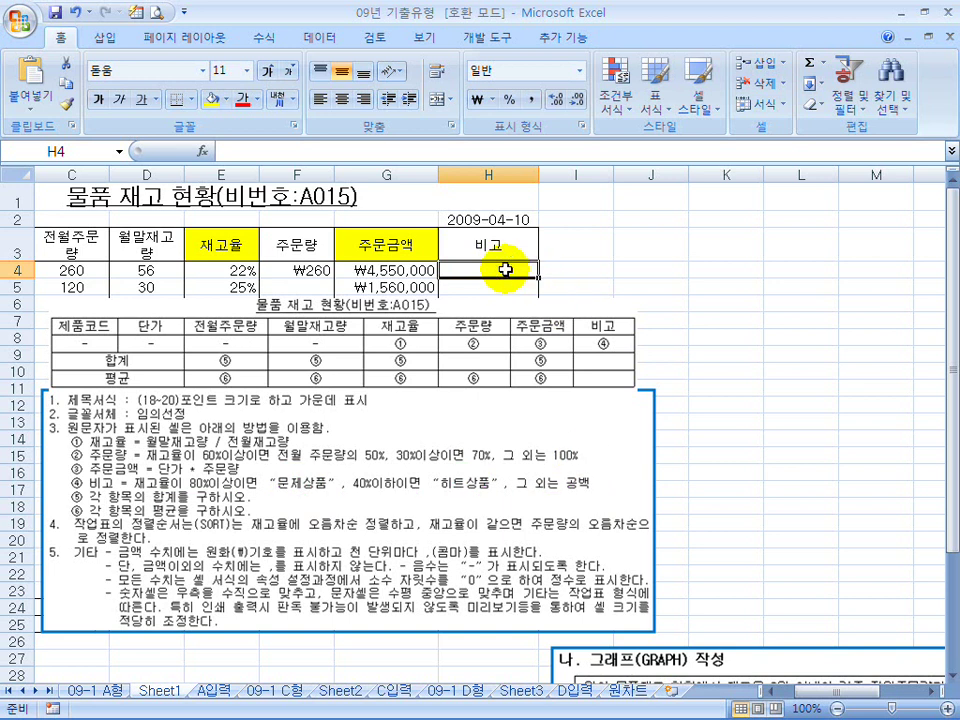
Start an IF formula in H4 that tests E4>=80% and returns "문제상품" when true, ready for the value if false
text(=if()
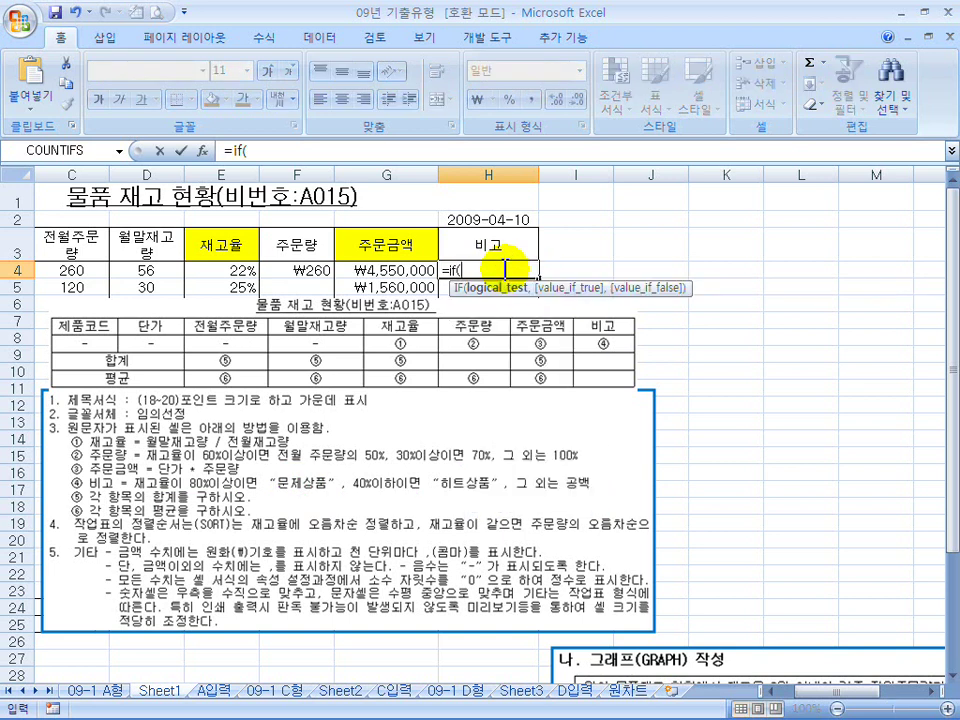
click(237, 270)
text(>=80)
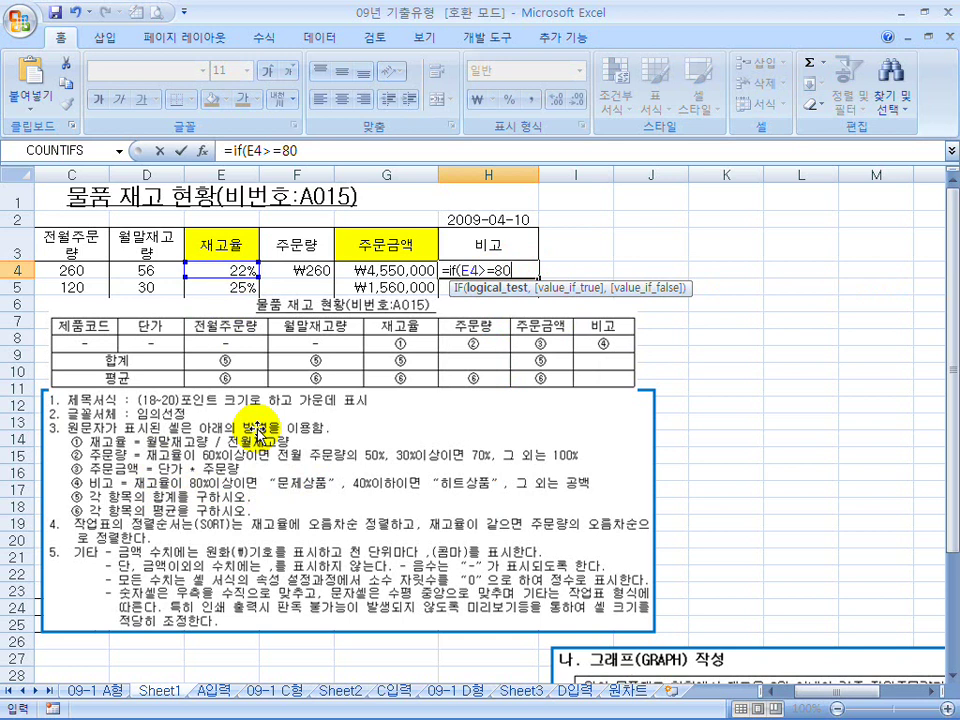
text(%,)
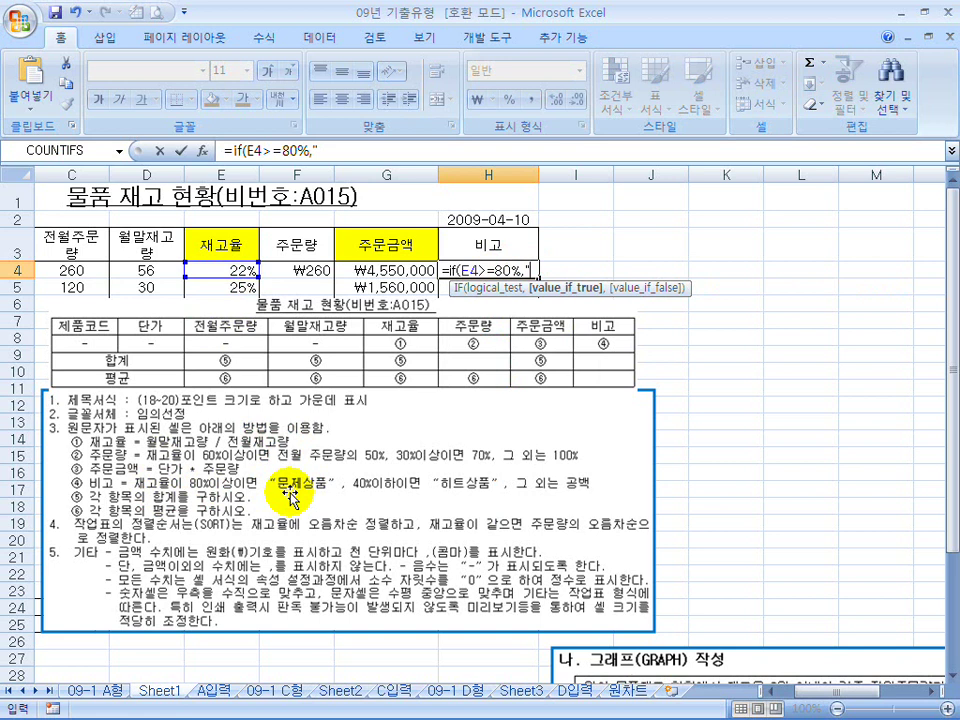
text("문제상품",)
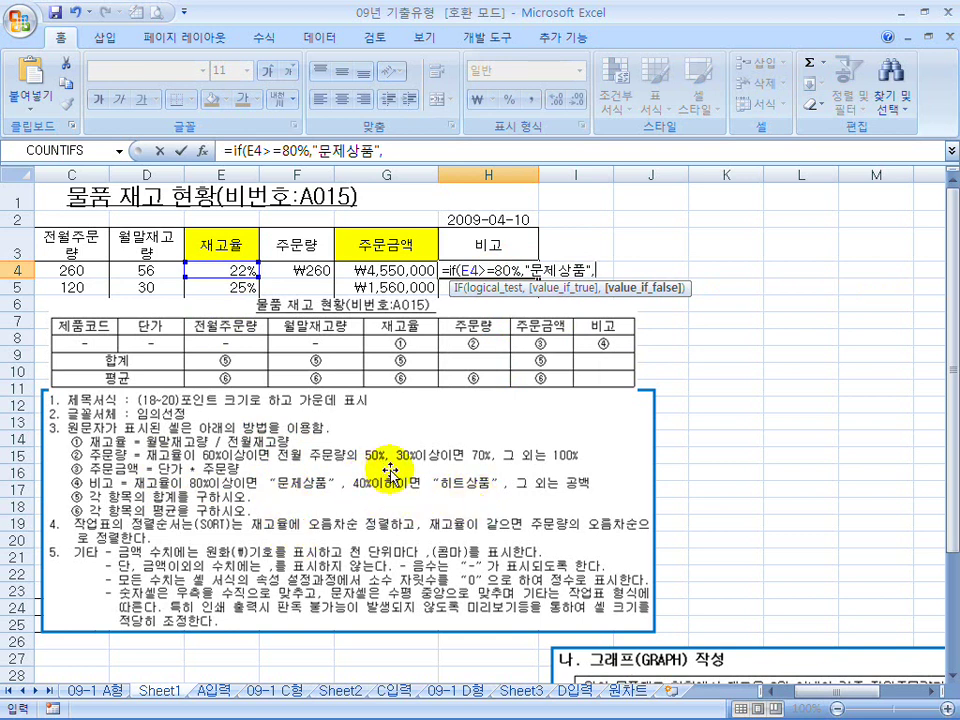
Duplicate the part if(E4>=80%,"문제상품", at the end of H4's formula as a nested IF in the value if false
drag(405, 150, 232, 152)
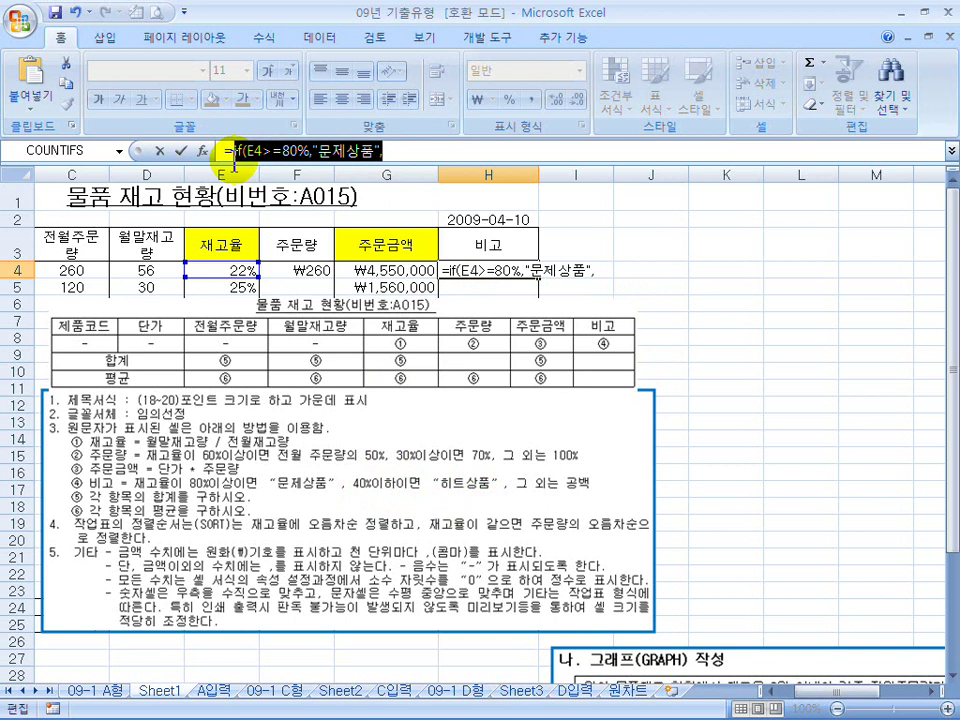
click(418, 150)
key(ctrl+v)
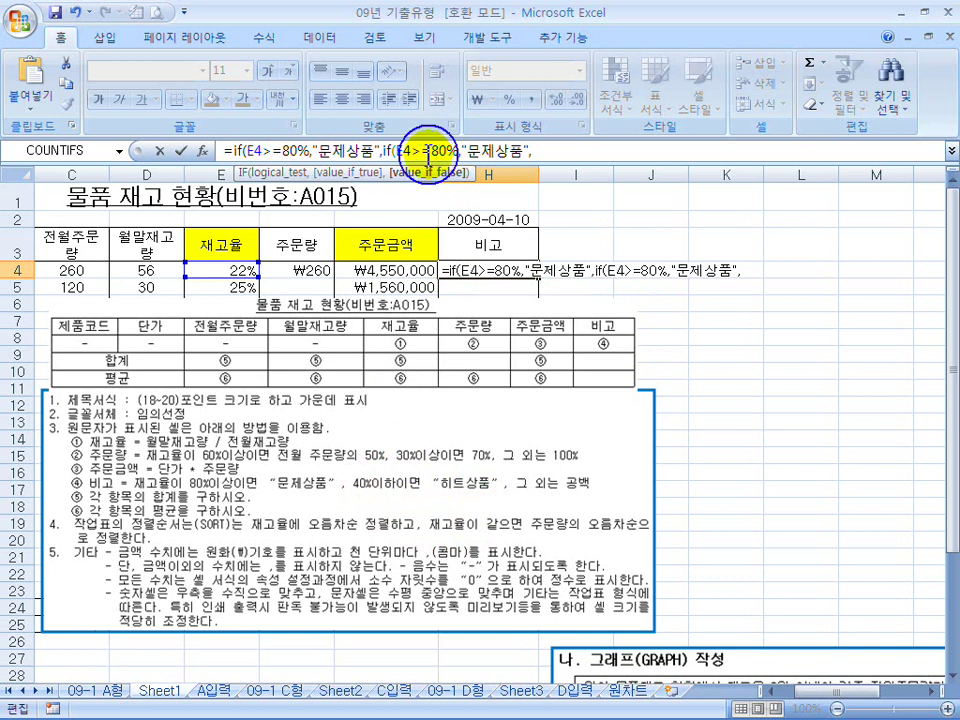
Change the nested IF in H4's formula to test E4<=40% and return "히트상품" when true
drag(413, 150, 428, 150)
text(<=)
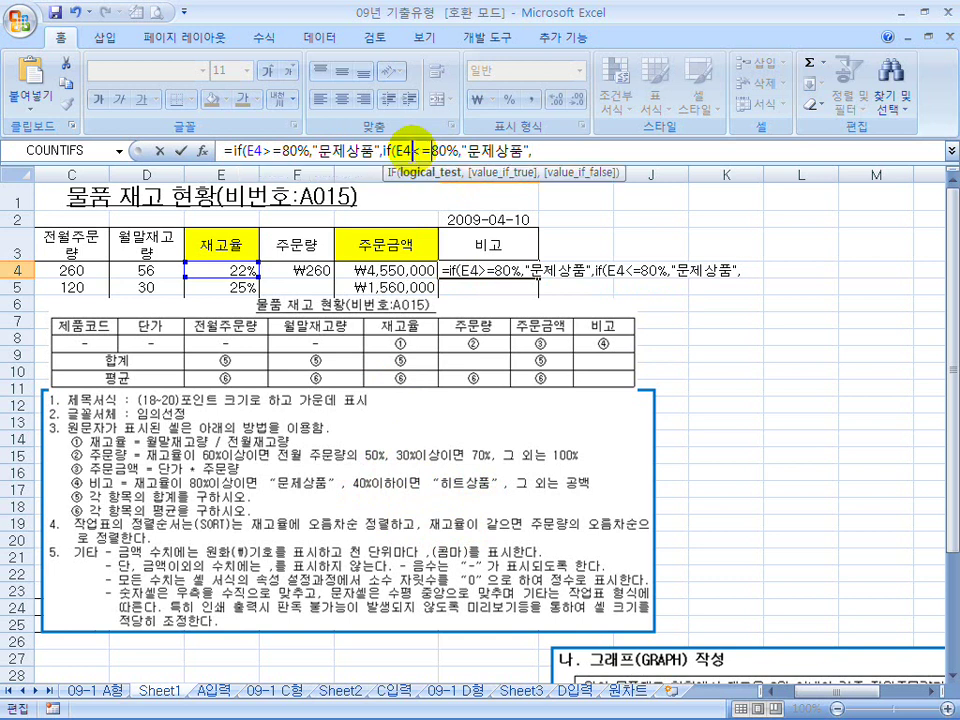
key(BackSpace)
text(4)
drag(469, 150, 523, 151)
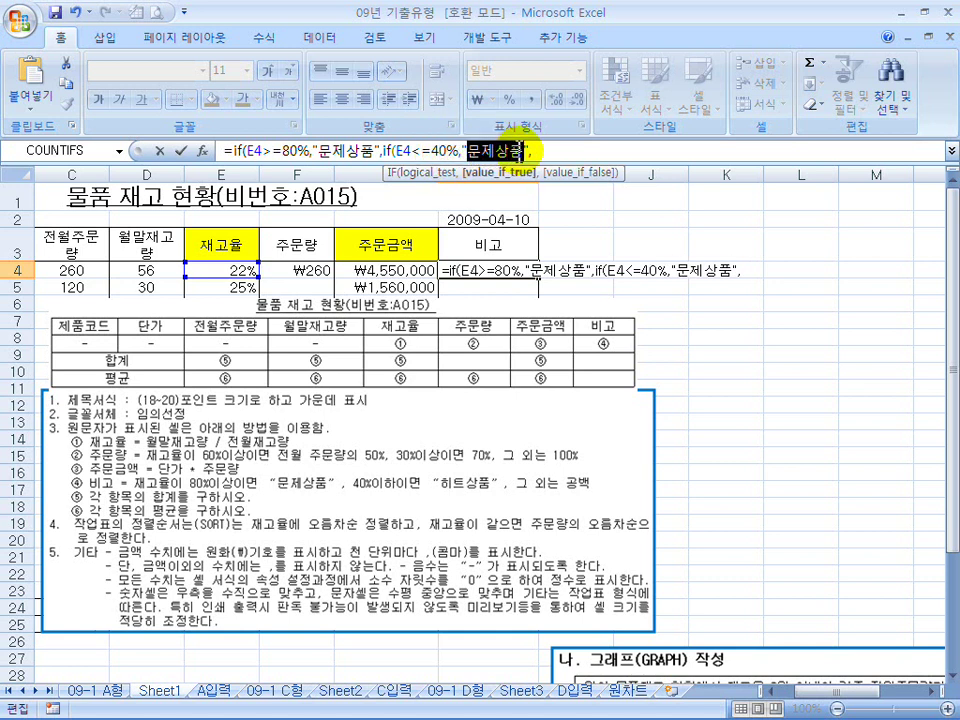
text(히트상품)
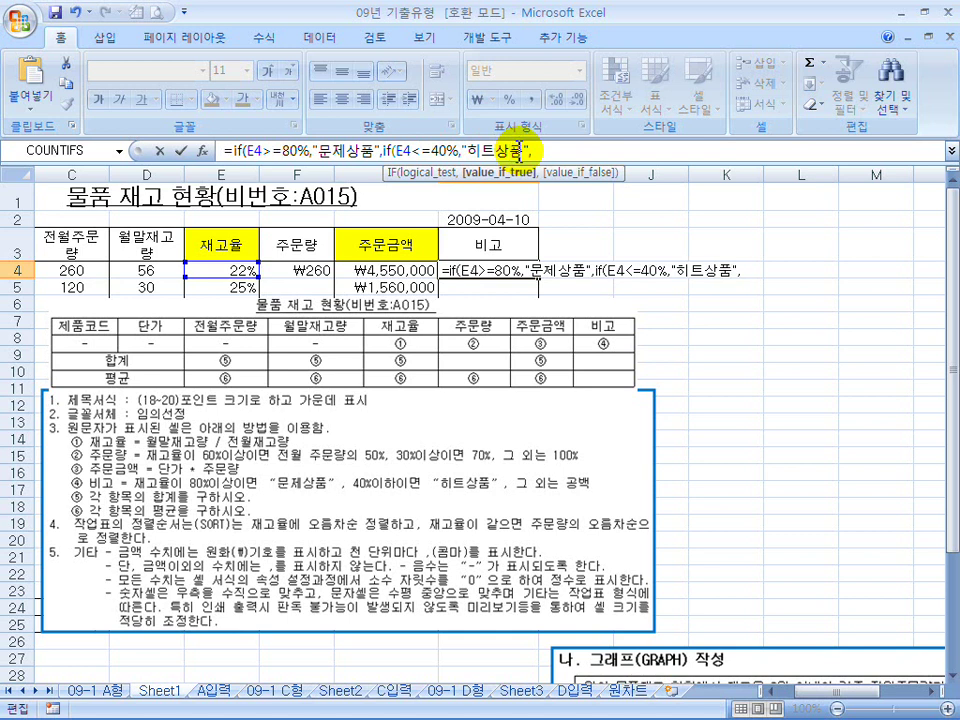
Add an empty string "" as the nested IF's value if false, and sketch an underlined pair of quotation marks with the pen
click(553, 152)
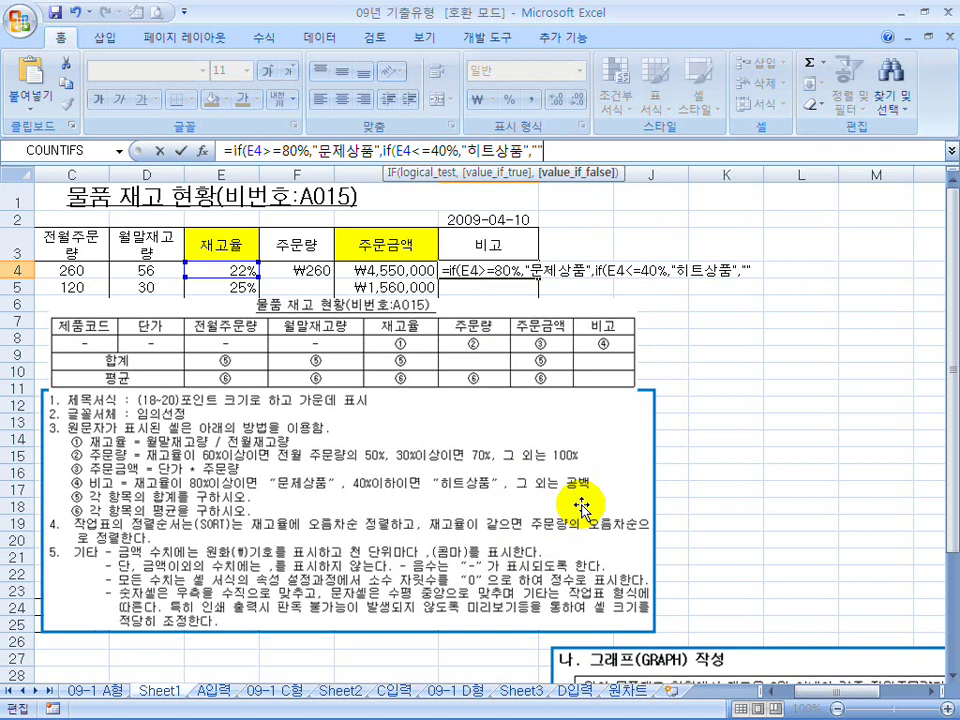
mouse_move(731, 347)
mouse_down()
mouse_move(737, 360)
mouse_move(788, 367)
mouse_up()
drag(730, 376, 817, 384)
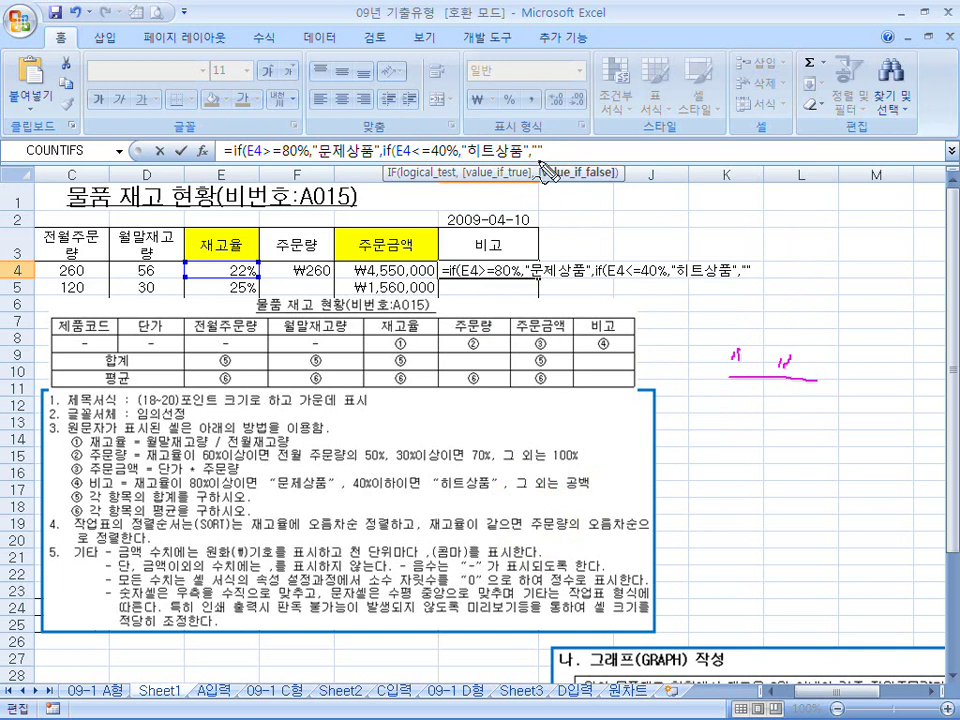
Complete the nested formula in H4 so it reads =if(E4>=80%,"문제상품",if(E4<=40%,"히트상품",""))
key(Escape)
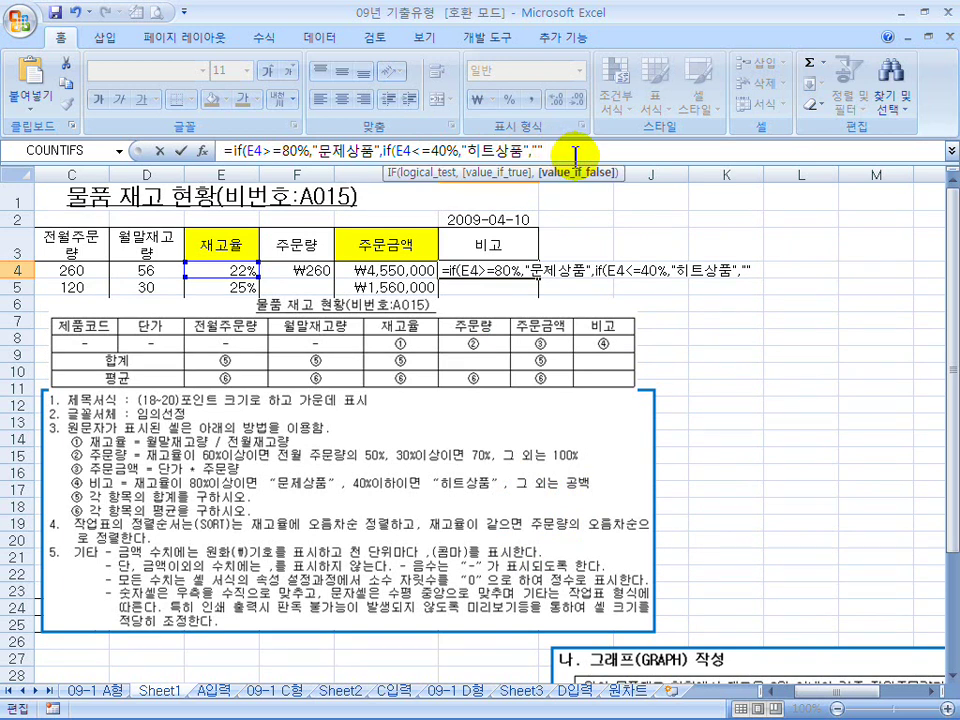
text())
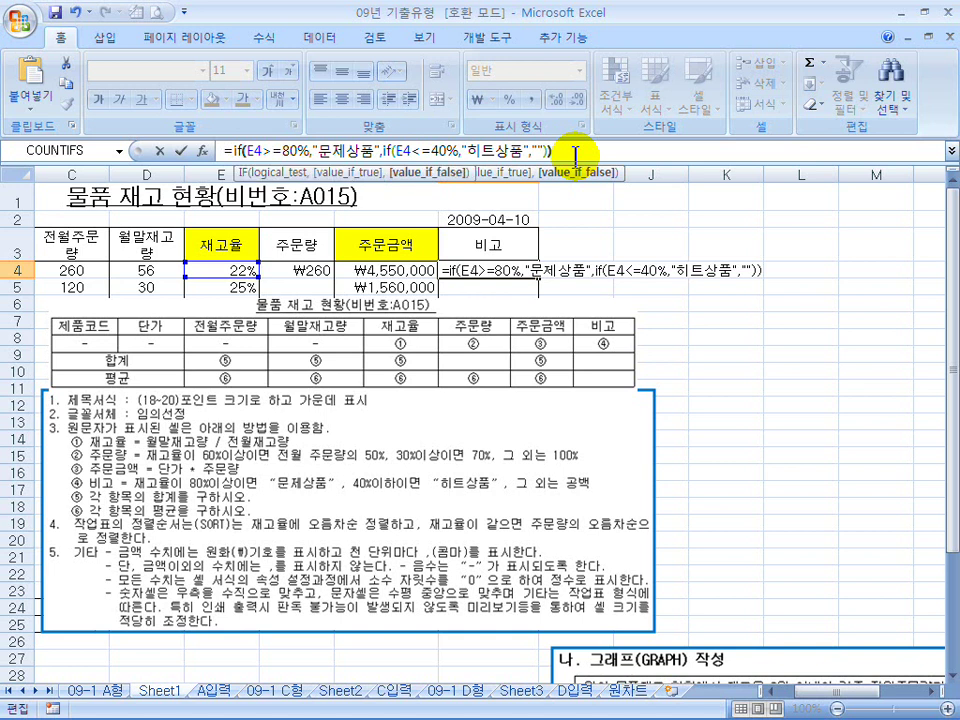
drag(529, 334, 884, 330)
mouse_move(650, 317)
mouse_down()
mouse_move(664, 382)
mouse_move(681, 381)
mouse_up()
drag(829, 305, 831, 418)
drag(880, 375, 866, 406)
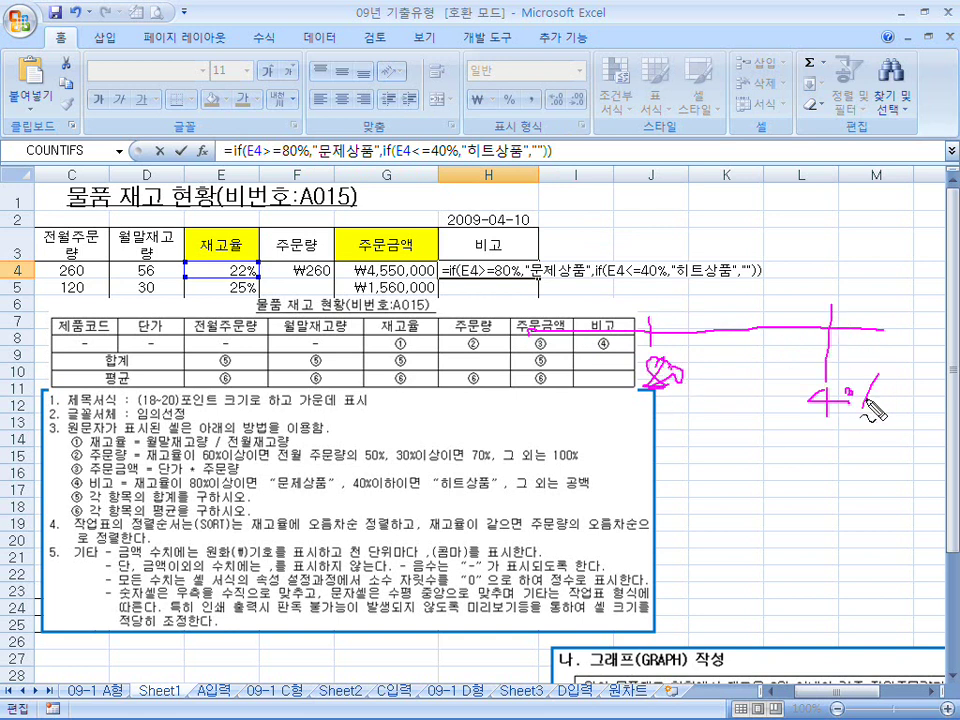
drag(697, 355, 676, 424)
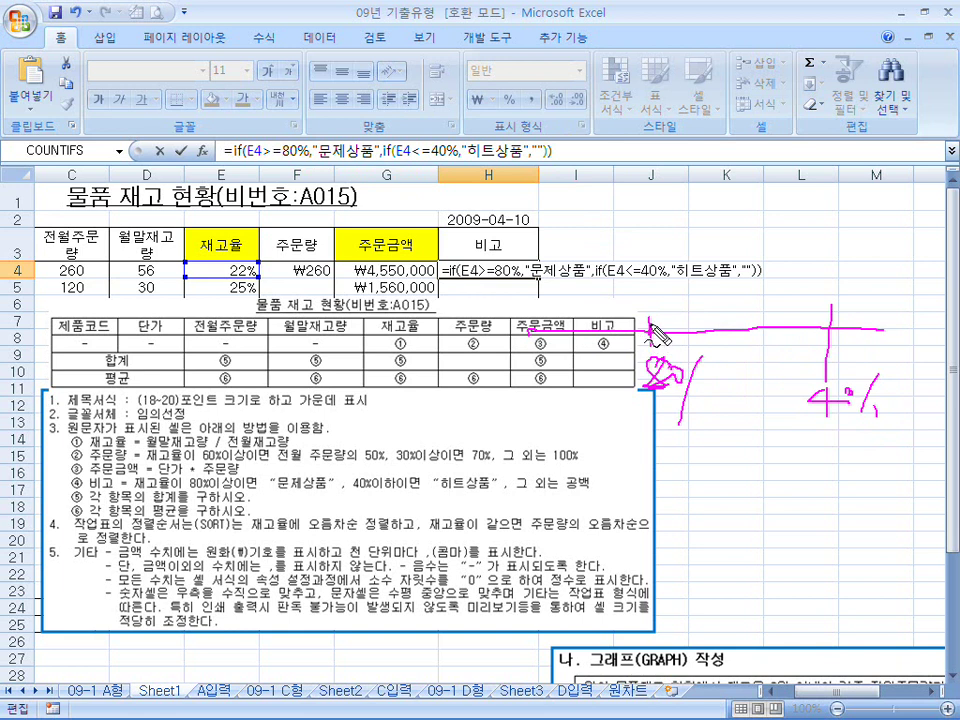
key(Escape)
key(ctrl+shift+d)
drag(605, 362, 937, 349)
drag(704, 341, 705, 374)
drag(704, 400, 714, 416)
drag(709, 396, 710, 433)
drag(724, 408, 722, 409)
drag(867, 338, 878, 409)
drag(884, 413, 892, 420)
drag(855, 357, 855, 302)
drag(855, 302, 937, 302)
mouse_move(863, 350)
mouse_down()
mouse_move(863, 316)
mouse_move(893, 307)
mouse_up()
drag(883, 357, 908, 327)
drag(895, 378, 922, 350)
drag(903, 405, 925, 375)
drag(560, 332, 695, 314)
drag(697, 314, 697, 345)
mouse_move(650, 365)
mouse_down()
mouse_move(668, 320)
mouse_move(684, 324)
mouse_up()
mouse_move(688, 387)
mouse_down()
mouse_move(720, 372)
mouse_move(803, 381)
mouse_move(739, 343)
mouse_move(833, 390)
mouse_move(812, 372)
mouse_up()
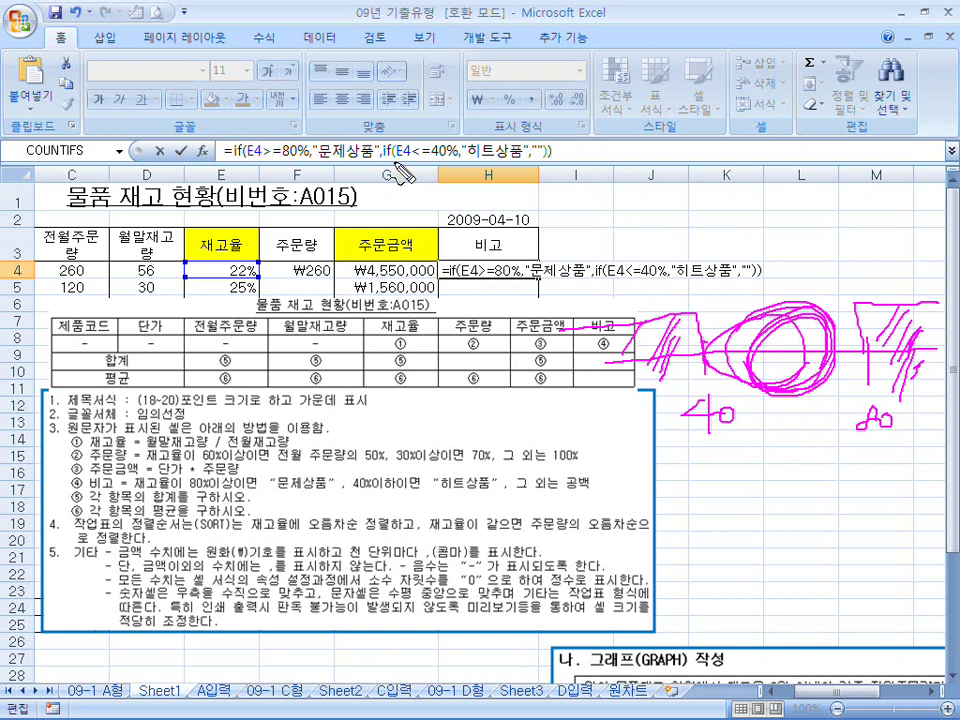
drag(258, 158, 310, 157)
drag(398, 153, 430, 160)
key(Escape)
Commit the 비고 formula in H4 and move the instructions and layout pictures beyond column H, clear of the data table
key(Return)
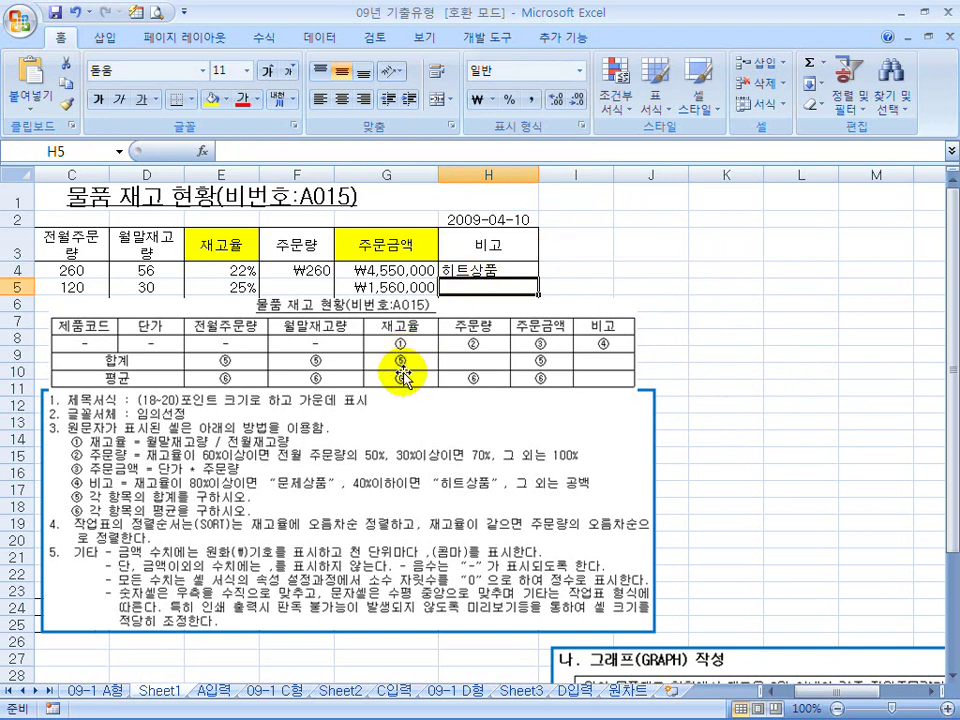
drag(366, 485, 719, 501)
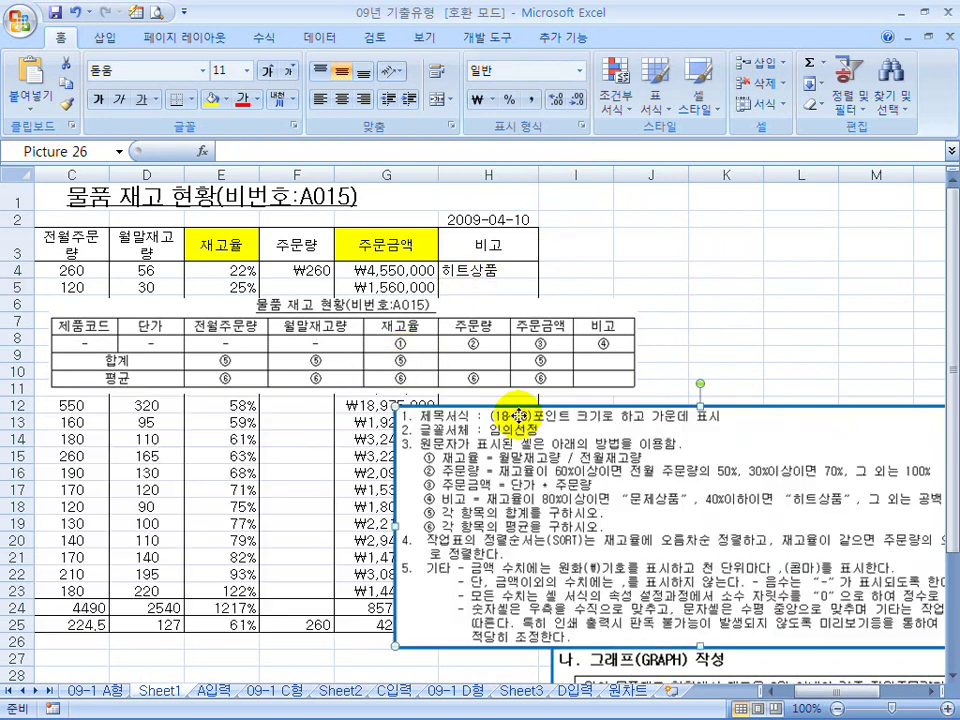
click(337, 328)
drag(337, 328, 797, 330)
drag(535, 450, 735, 428)
click(681, 326)
drag(681, 326, 759, 289)
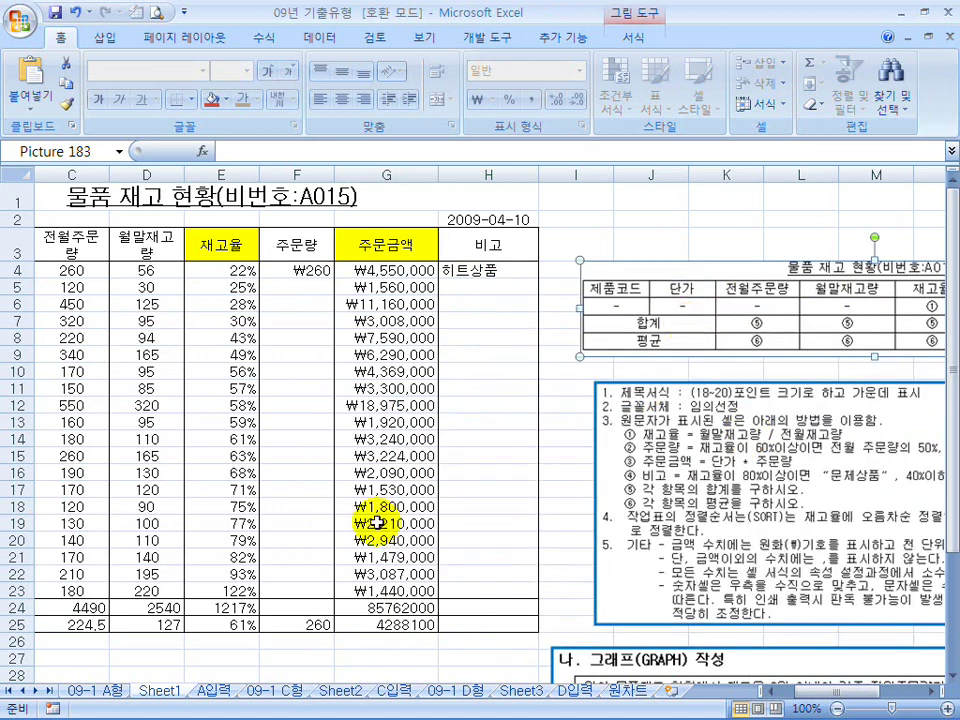
Try clearing the 주문량 formula in F4, and undo the deletion
click(314, 625)
click(302, 270)
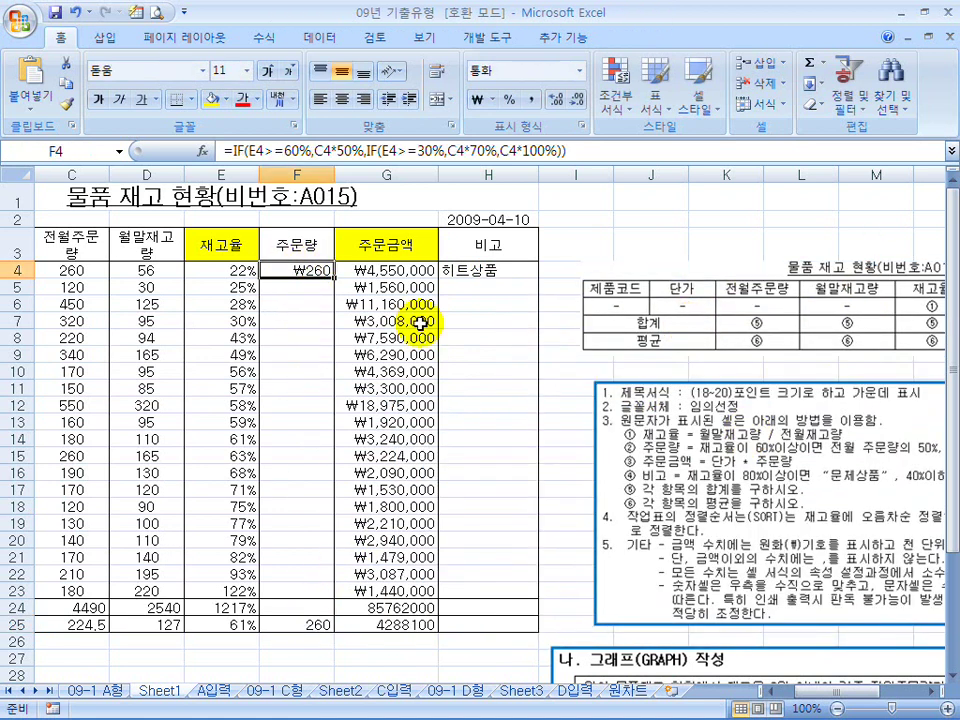
key(Delete)
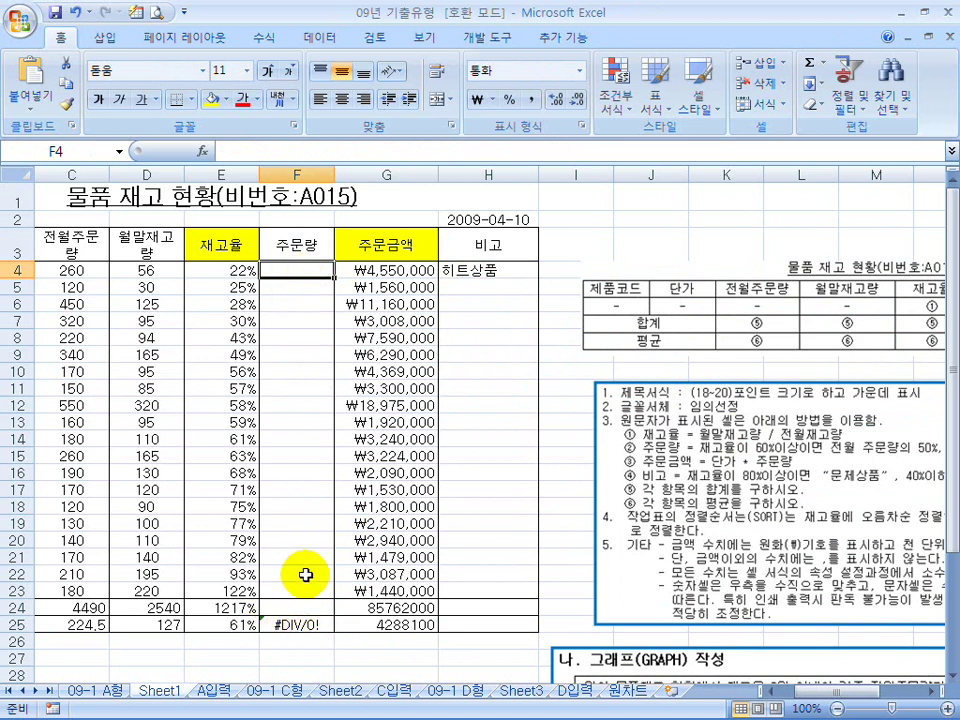
key(ctrl+z)
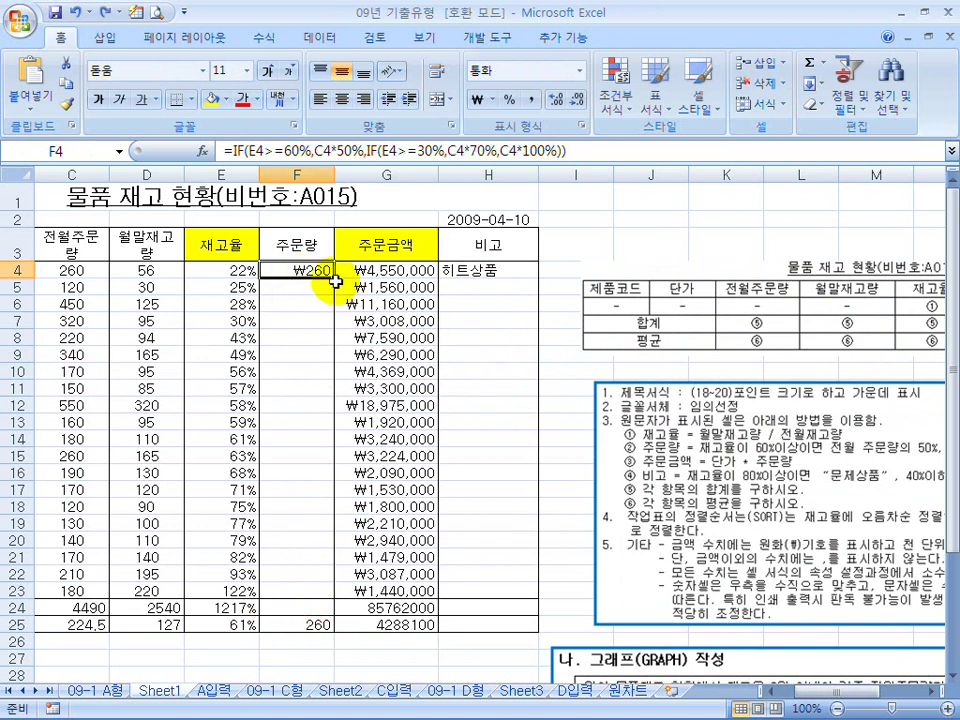
Fill the 주문량 formula from F4 down to F23 and the 비고 formula from H4 down to H23
drag(333, 280, 320, 590)
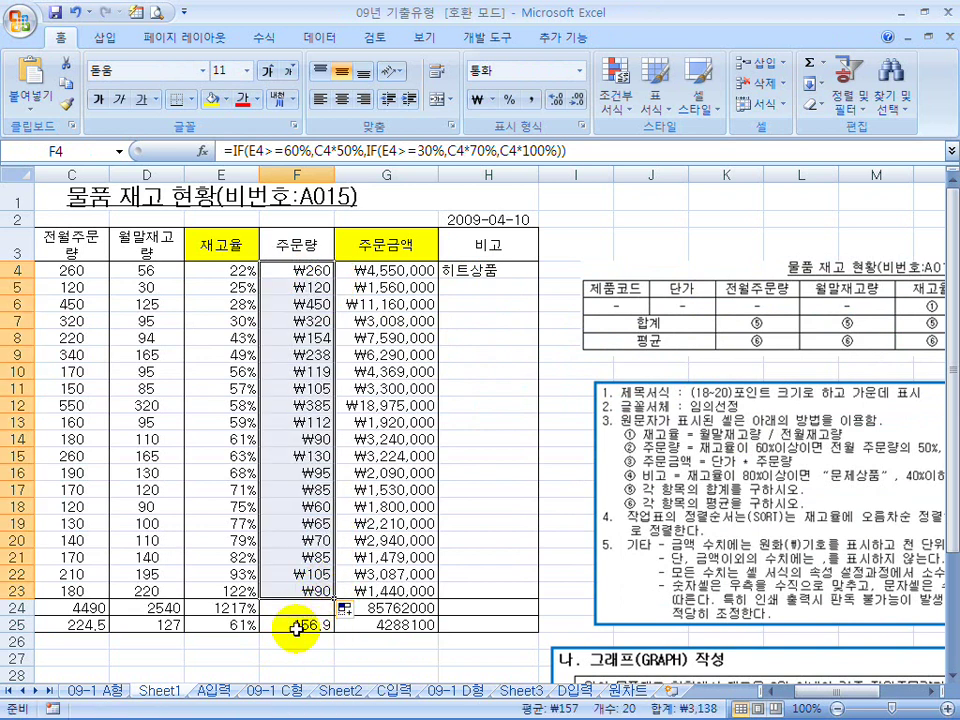
click(489, 270)
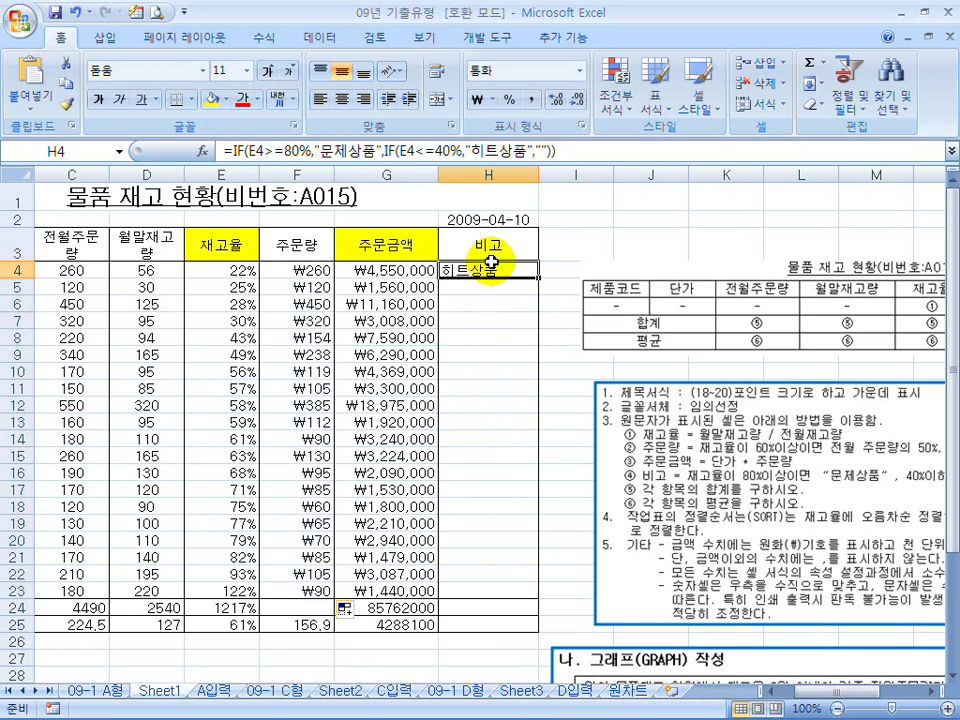
drag(539, 280, 532, 597)
drag(439, 279, 496, 321)
drag(489, 558, 483, 584)
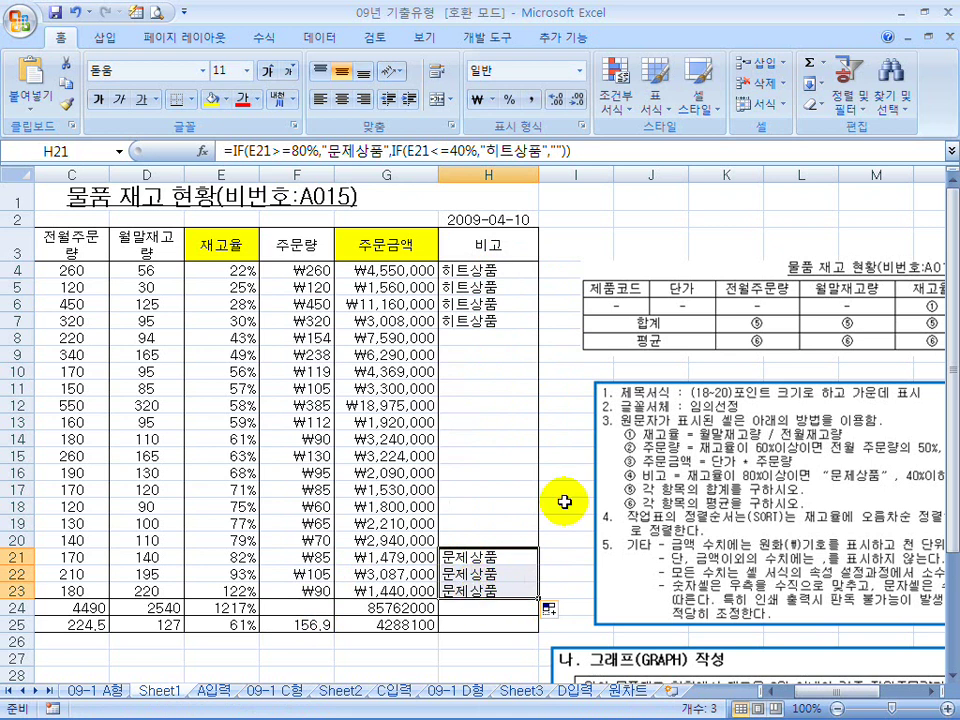
Move the instructions picture up beside the table's first rows and place the layout picture below it
click(586, 383)
drag(586, 383, 507, 200)
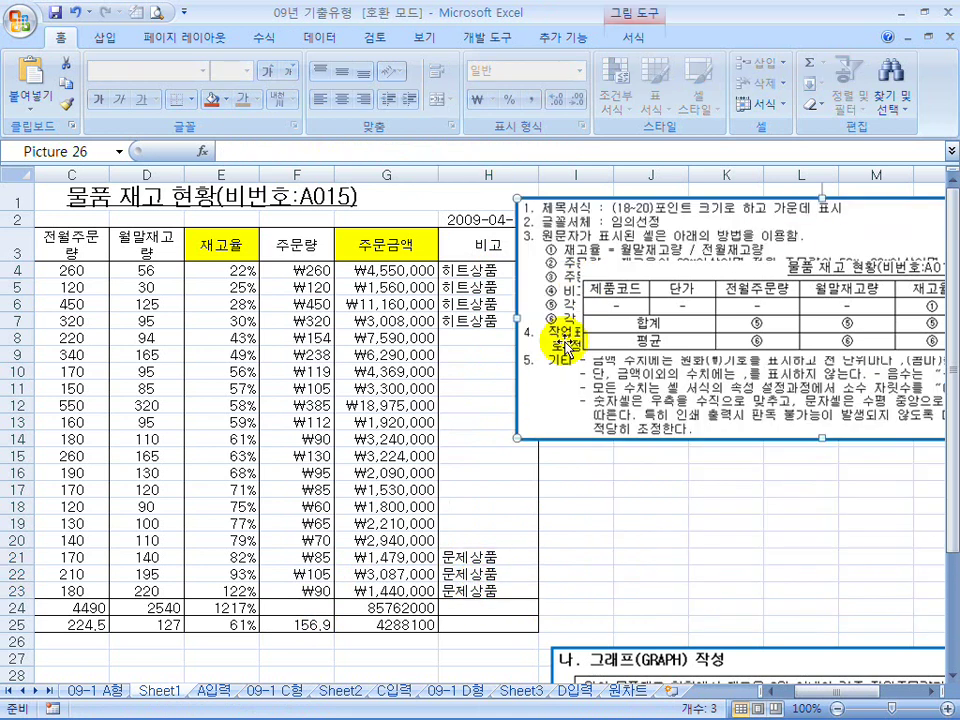
drag(604, 330, 600, 518)
Check the 비고 entries in H4:H23 against the 재고율 values and the 80% and 40% rules
drag(478, 272, 472, 327)
drag(468, 563, 245, 585)
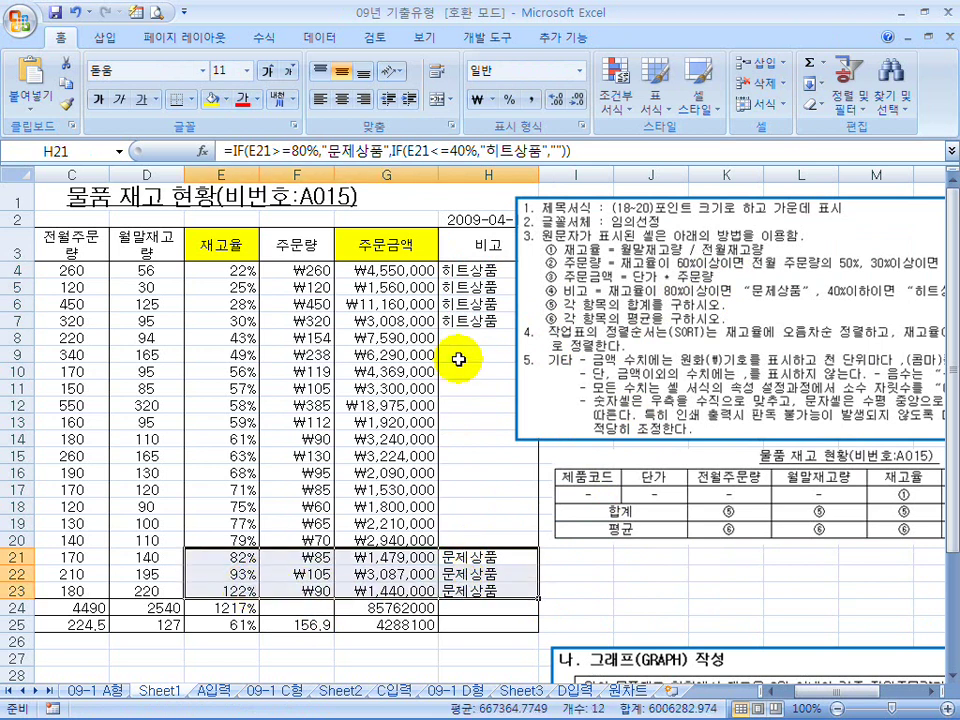
click(247, 337)
drag(240, 325, 457, 268)
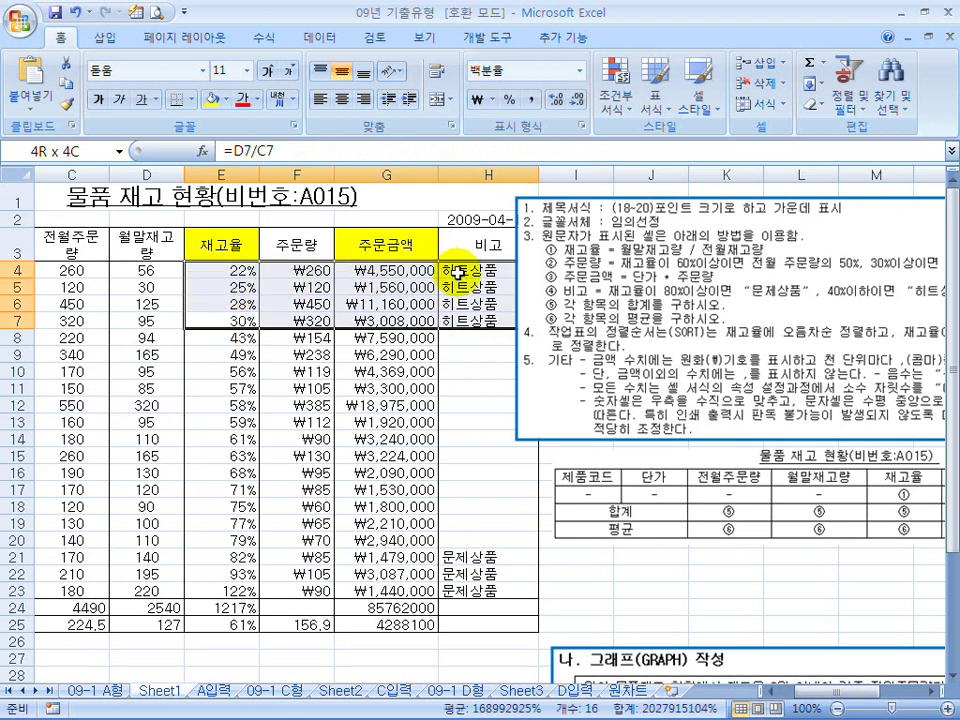
drag(467, 340, 478, 533)
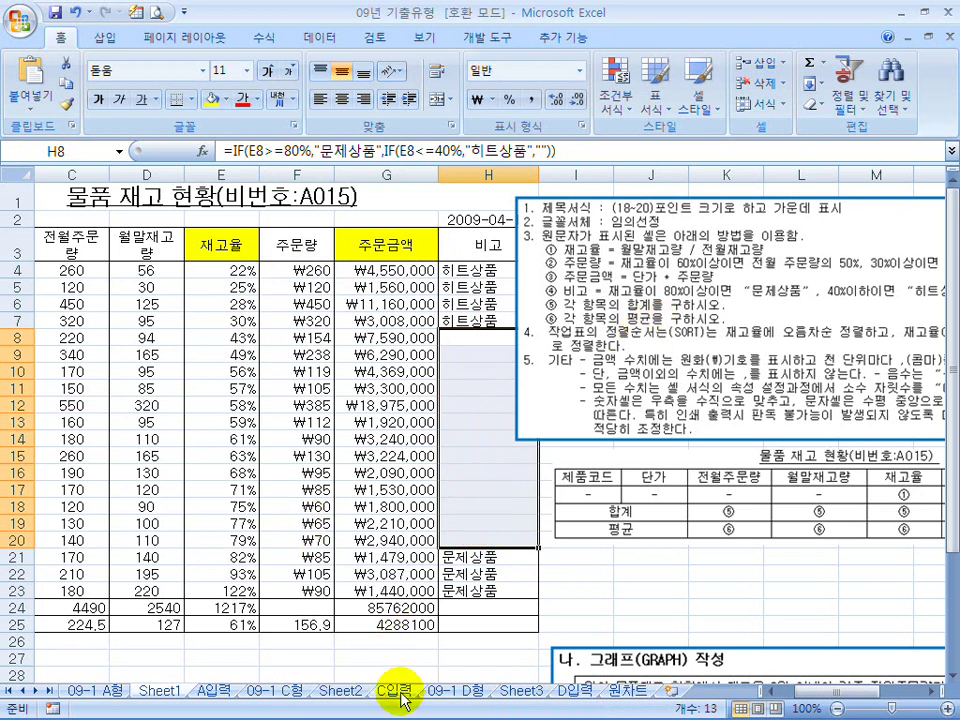
Switch to Sheet2 and select the first 생산단가 cell, F4
click(350, 692)
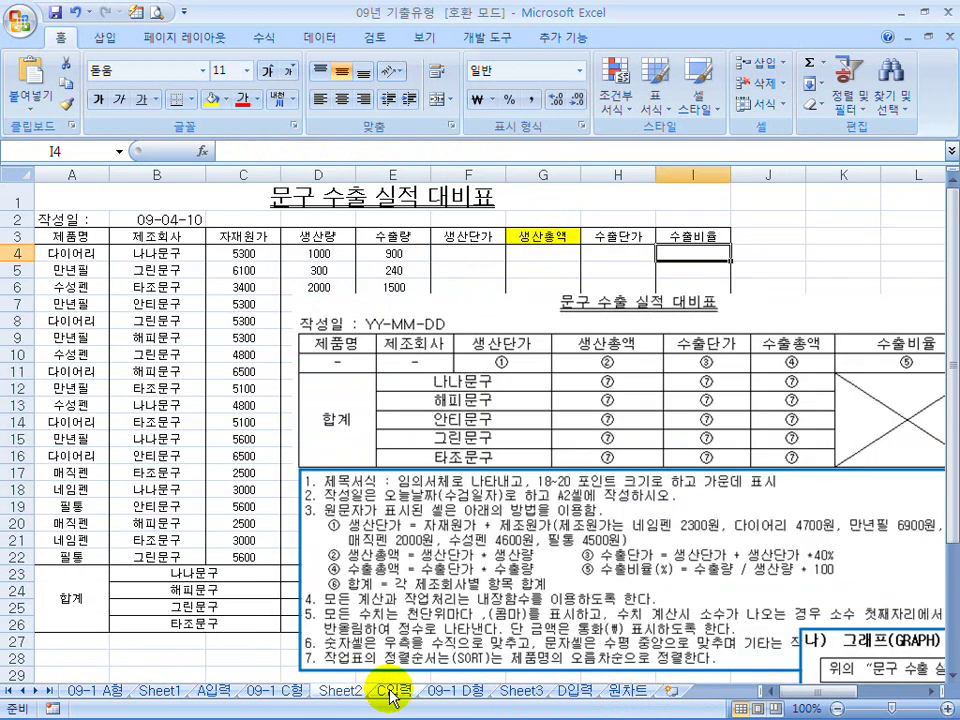
click(469, 253)
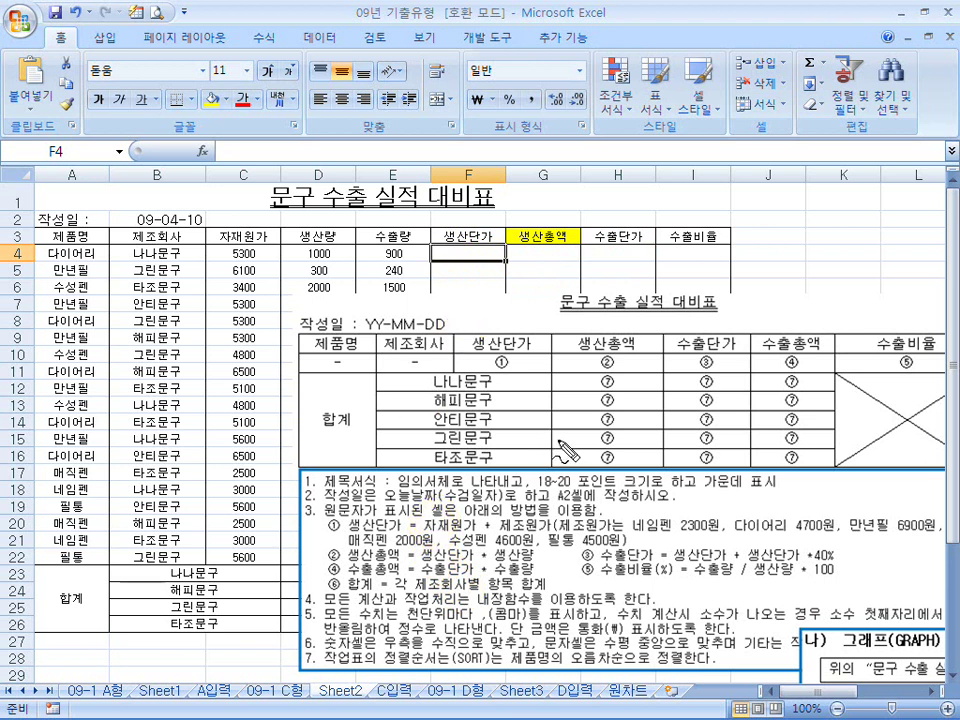
drag(558, 537, 641, 536)
mouse_move(716, 510)
mouse_down()
mouse_move(684, 528)
mouse_move(720, 513)
mouse_move(781, 531)
mouse_move(829, 519)
mouse_move(818, 537)
mouse_move(899, 525)
mouse_move(900, 550)
mouse_up()
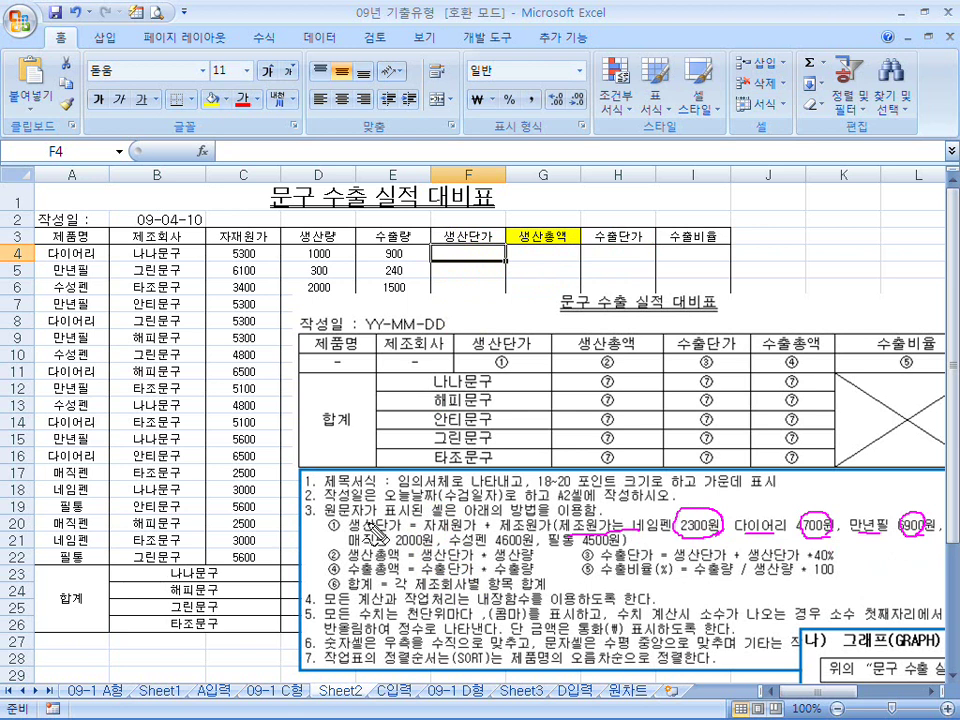
key(Escape)
drag(671, 563, 453, 360)
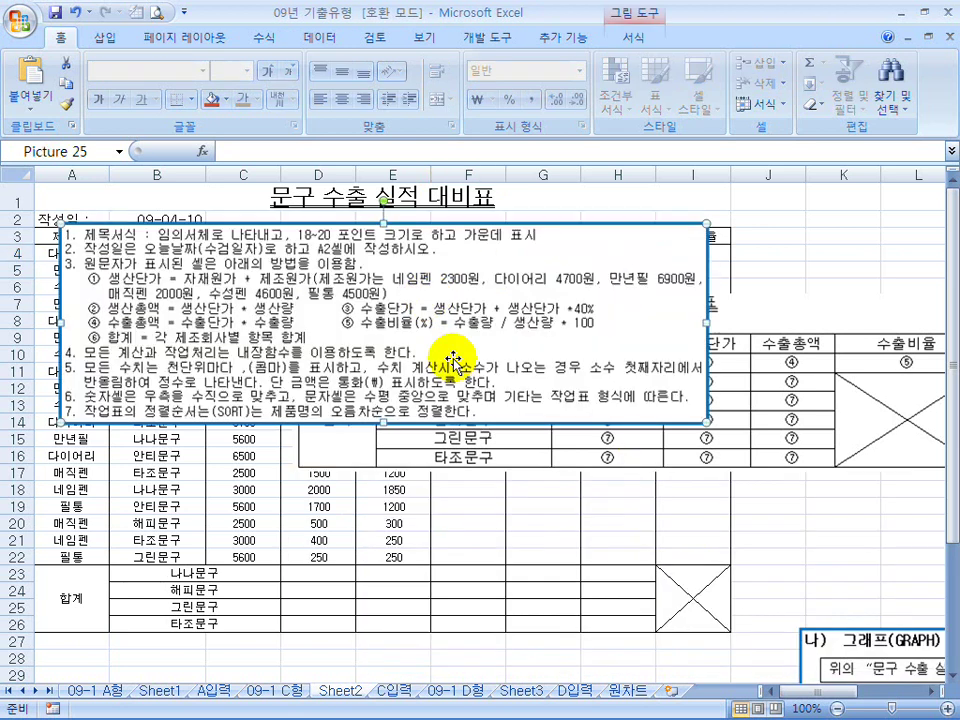
drag(438, 288, 467, 288)
drag(556, 288, 585, 288)
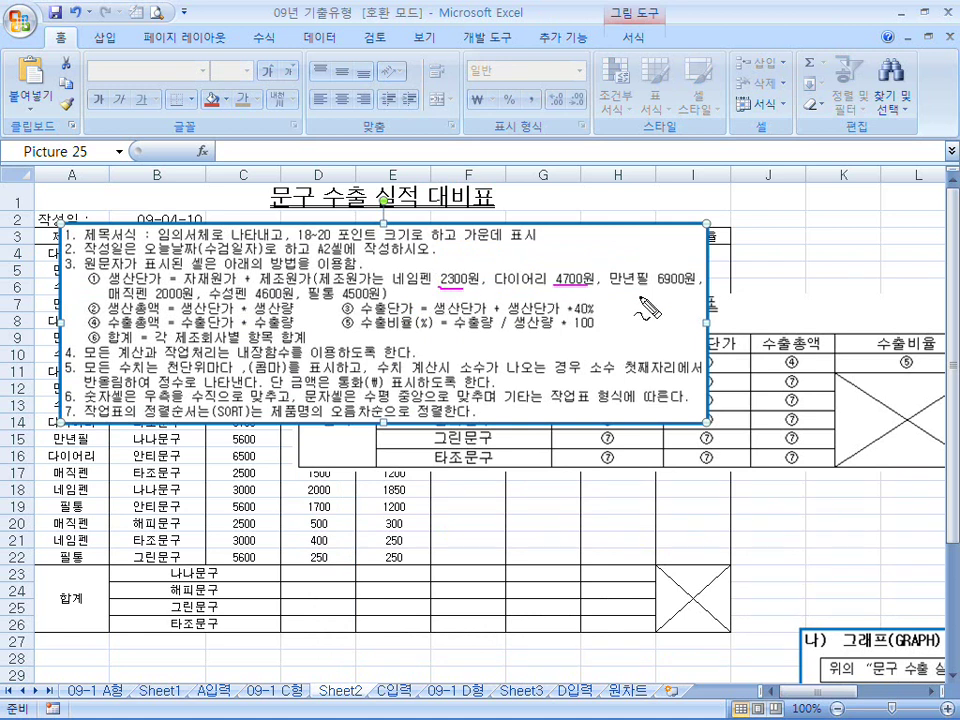
drag(660, 284, 695, 284)
drag(157, 297, 190, 297)
drag(256, 297, 375, 297)
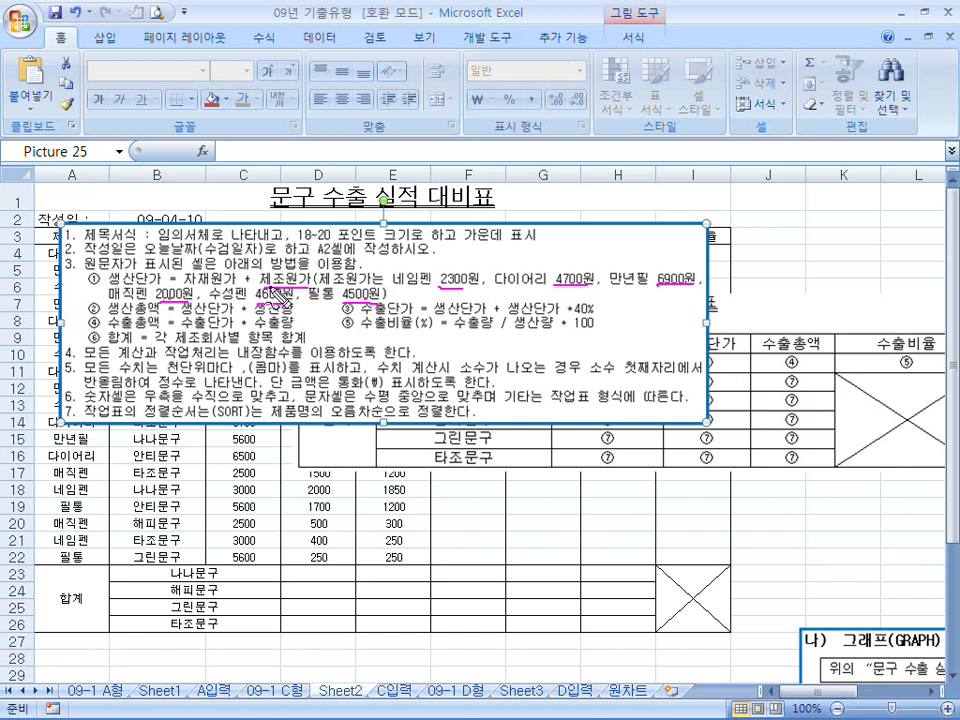
mouse_move(238, 258)
mouse_down()
mouse_move(222, 270)
mouse_move(213, 301)
mouse_up()
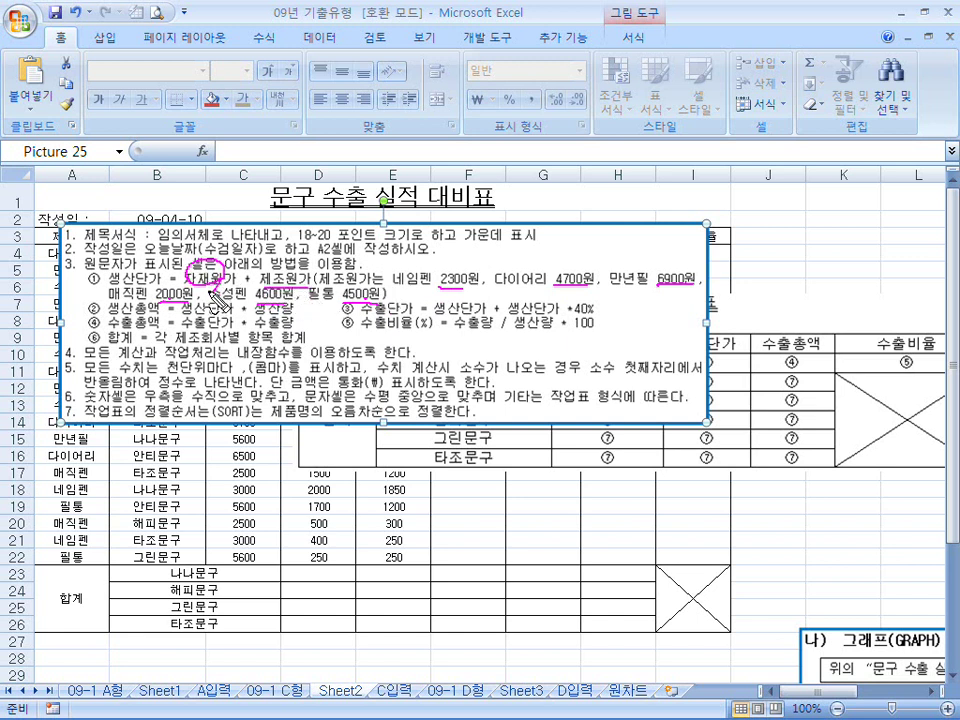
key(Escape)
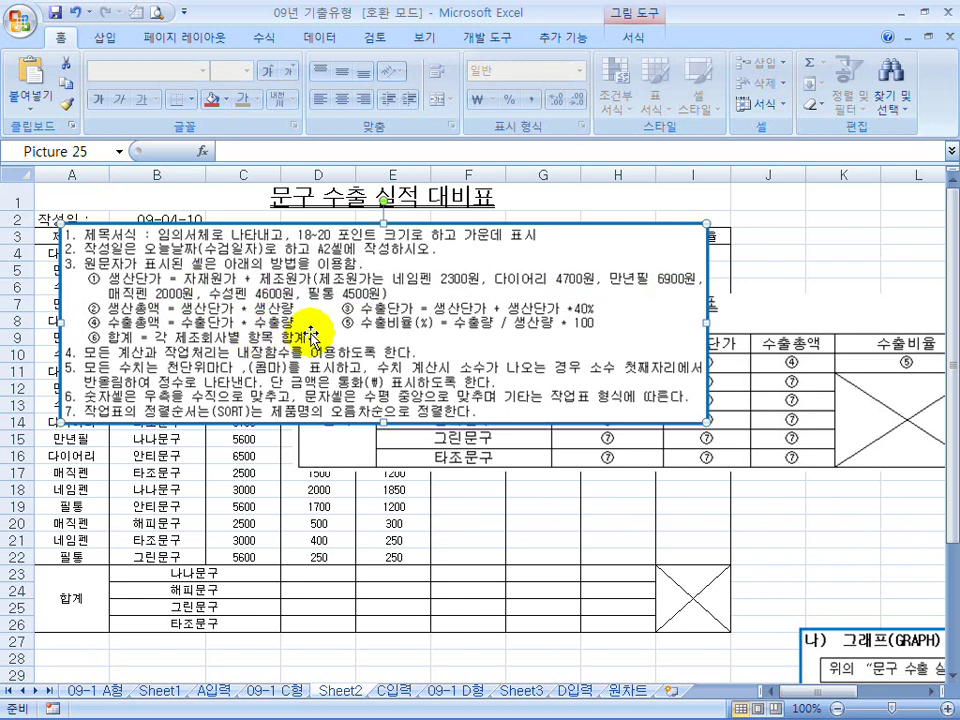
Move the instructions picture down over rows 15 to 27 and begin the 생산단가 formula in F4 with =if(A4="네임펜"
drag(424, 555, 428, 545)
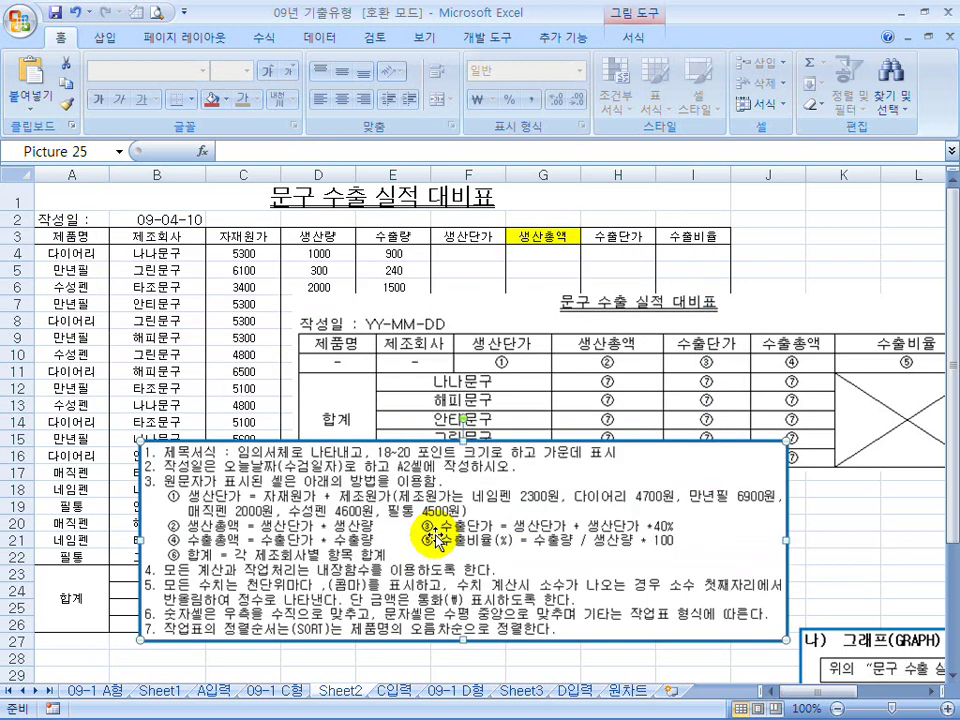
click(470, 253)
text(=if()
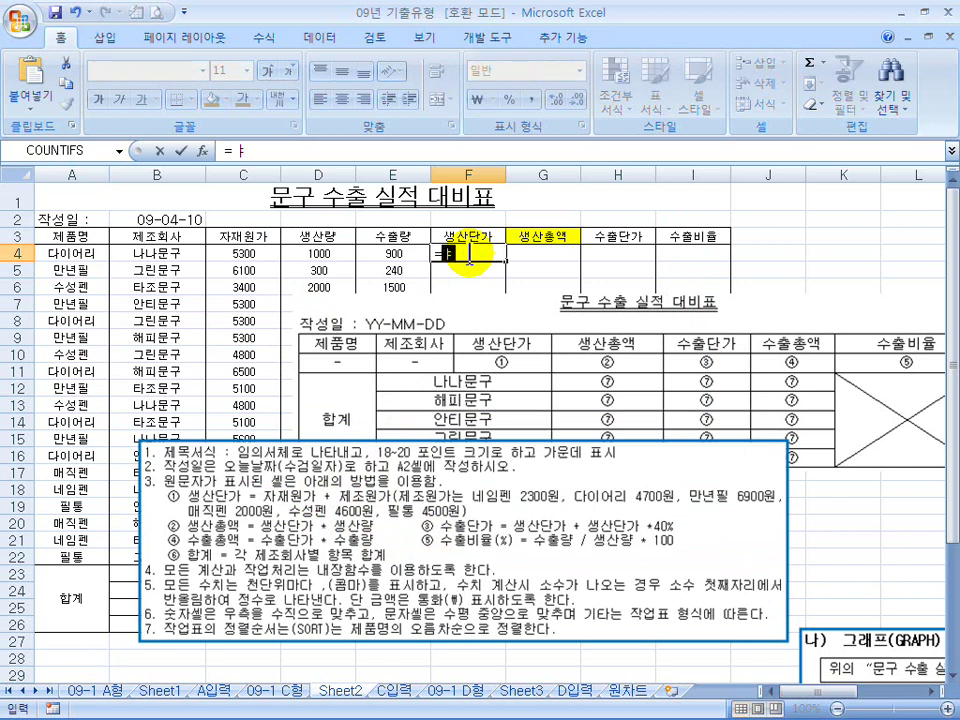
click(73, 254)
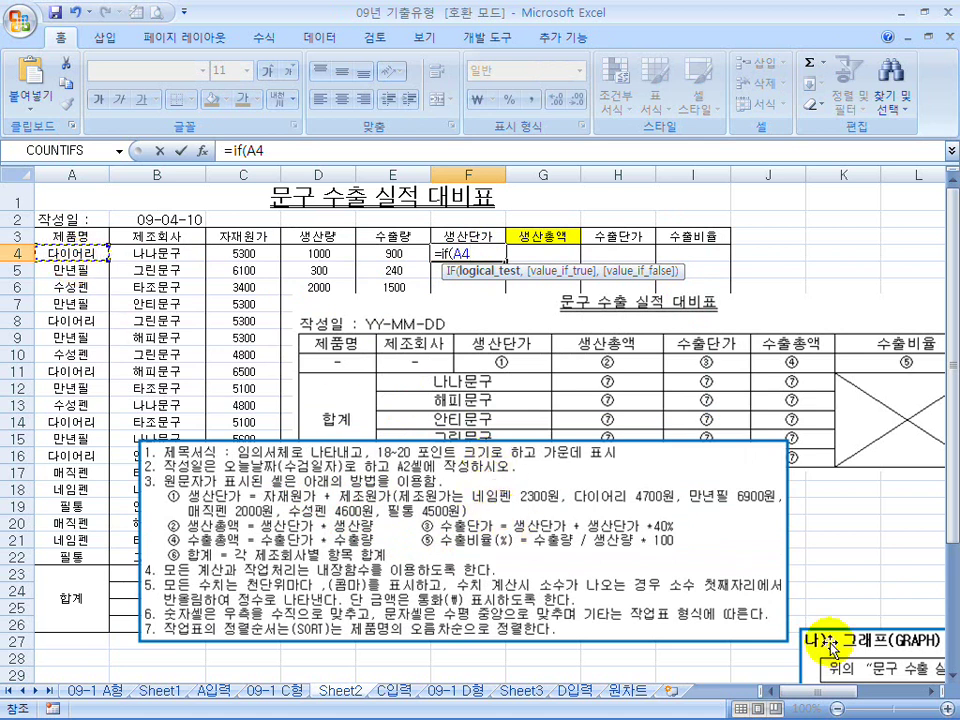
text(')
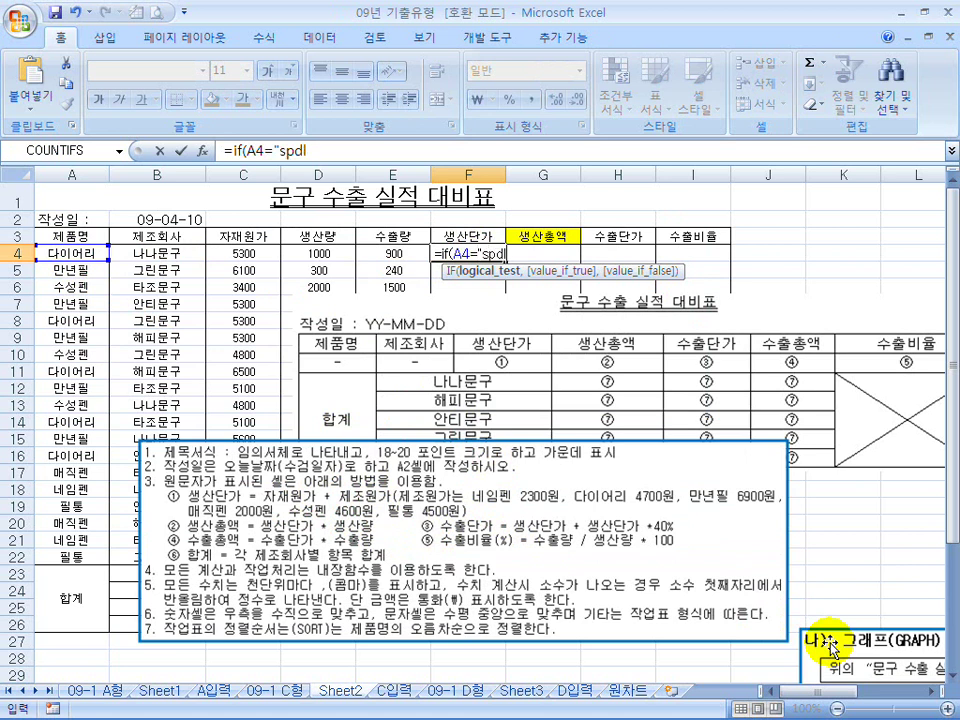
text("네임펜")
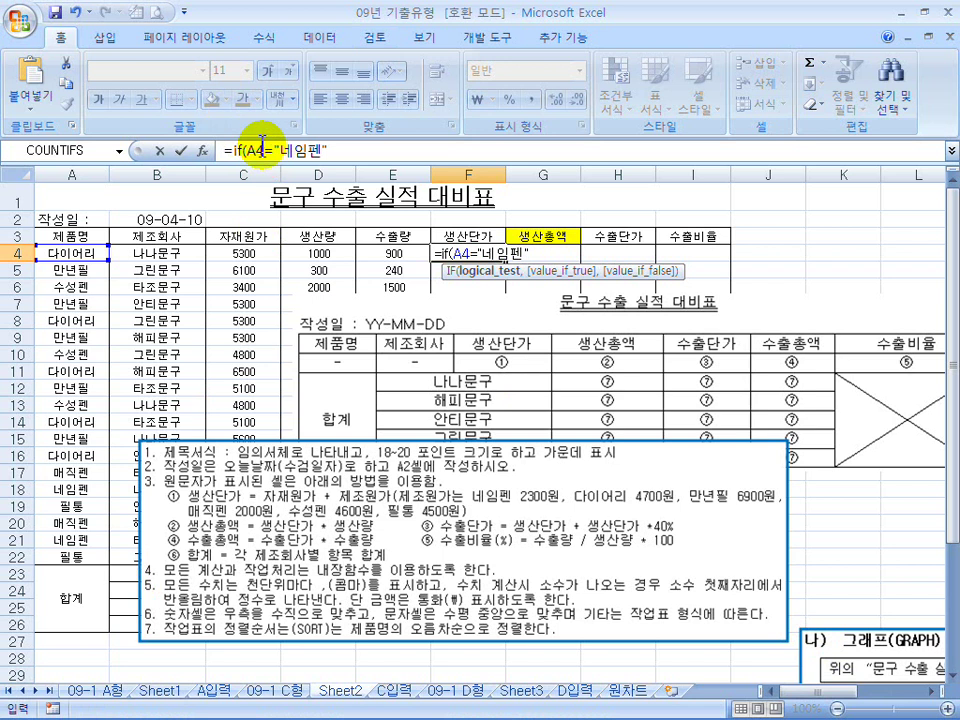
Add 2300 as the value returned for 네임펜 in the F4 formula, followed by a comma for the false part
click(352, 152)
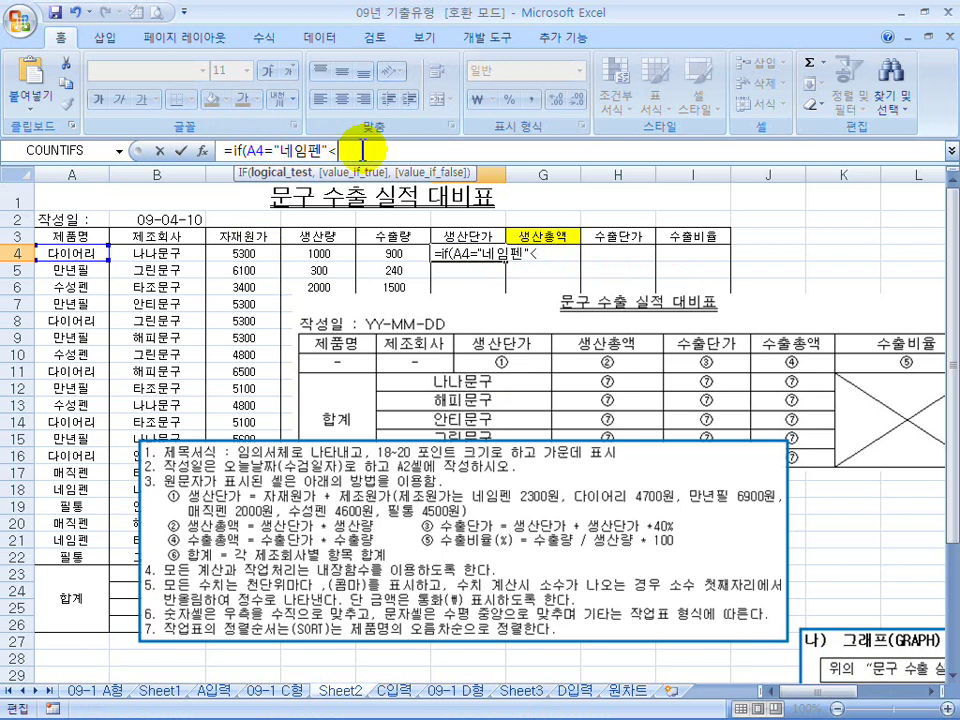
drag(276, 151, 267, 151)
click(370, 150)
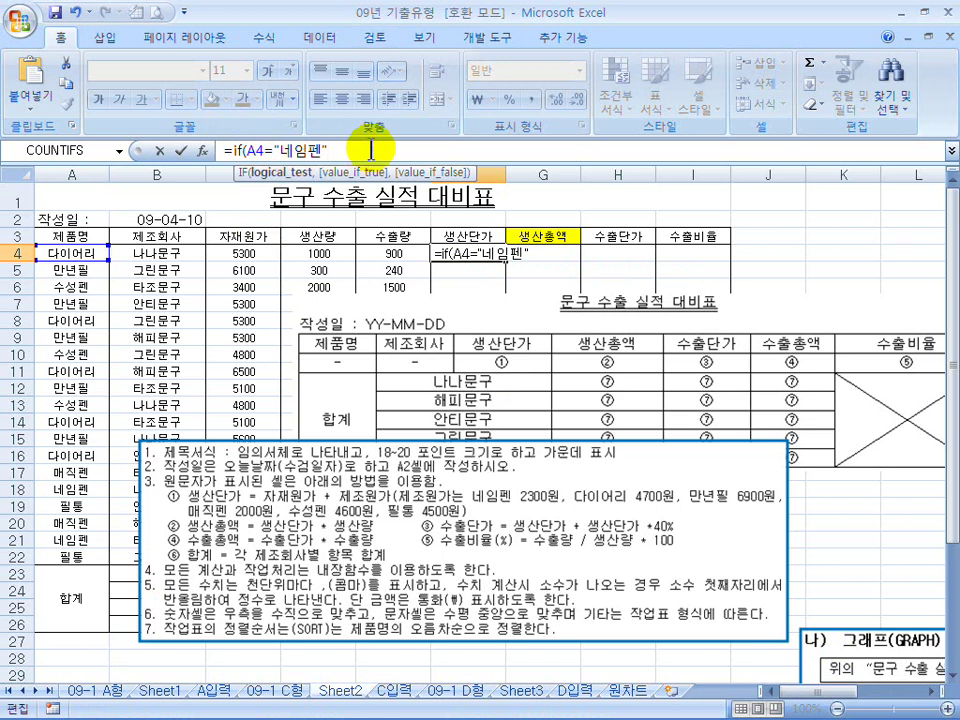
text(,)
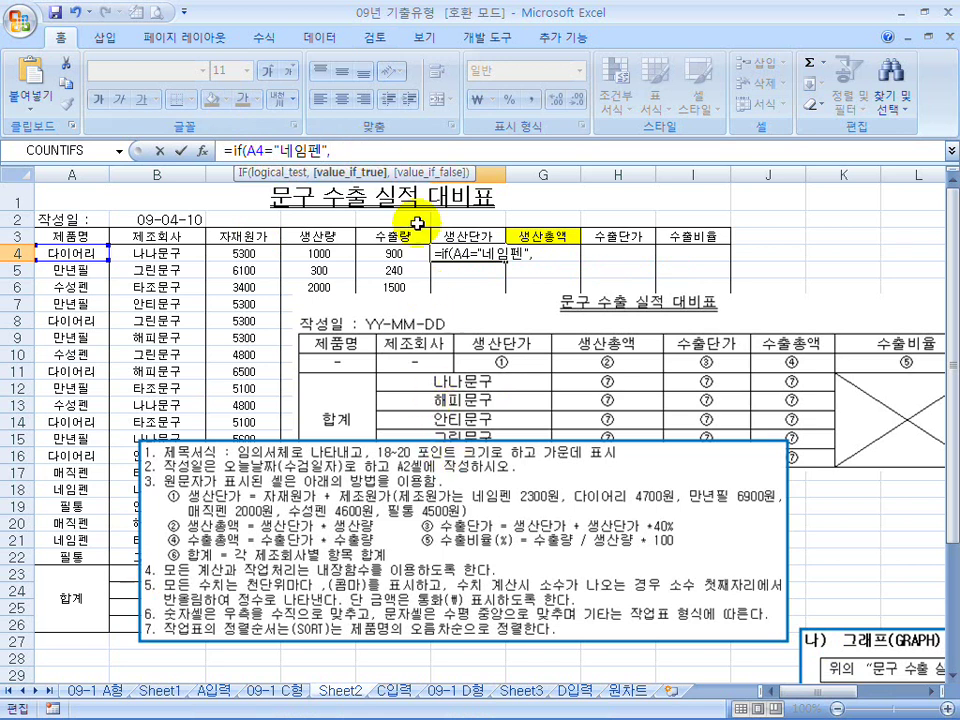
text(2300,)
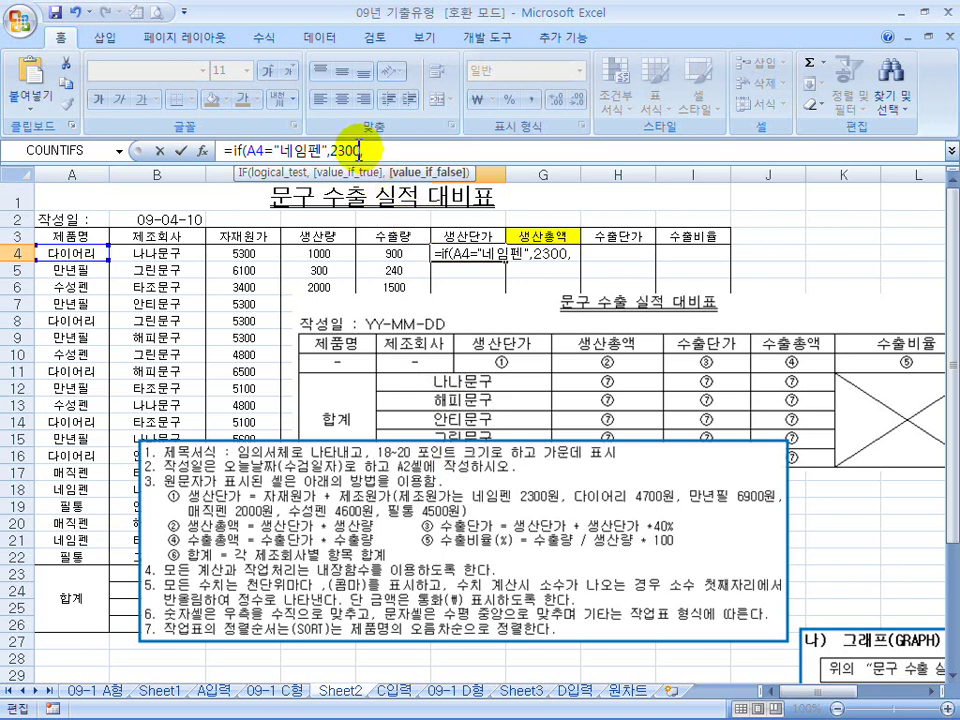
click(332, 150)
text(")
key(BackSpace)
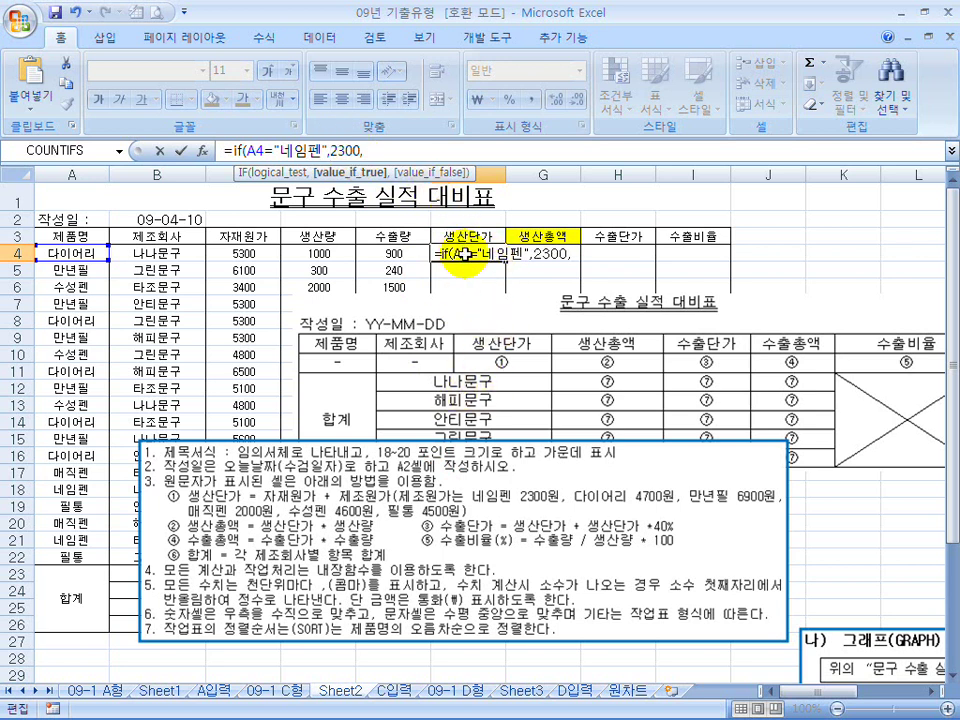
Copy the block if(A4="네임펜",2300, and append four more copies of it to the end of the F4 formula
click(382, 150)
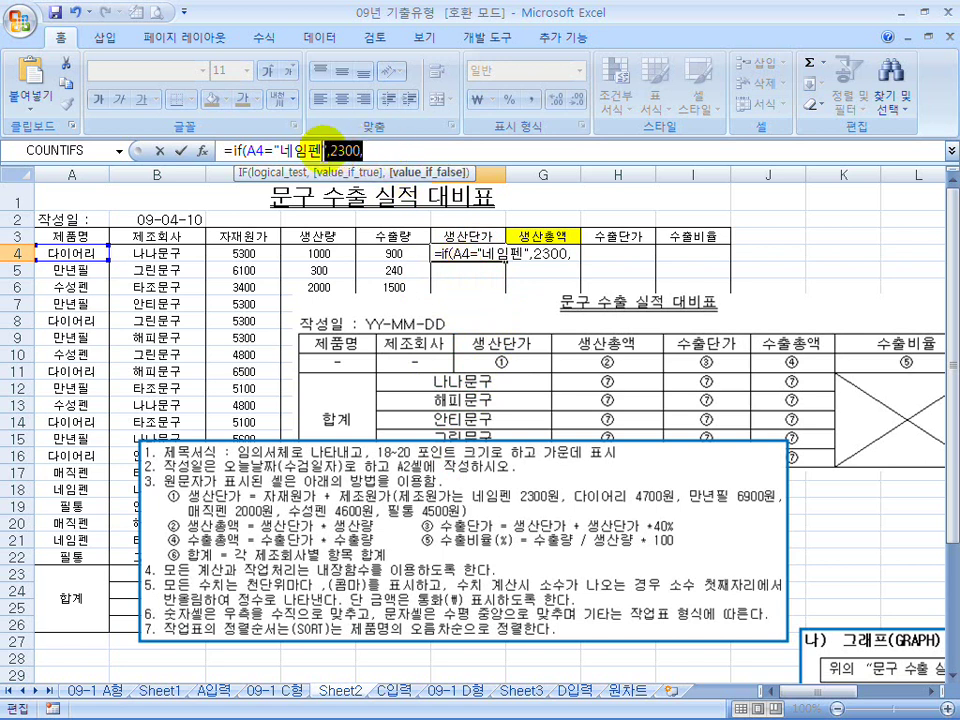
drag(228, 150, 393, 166)
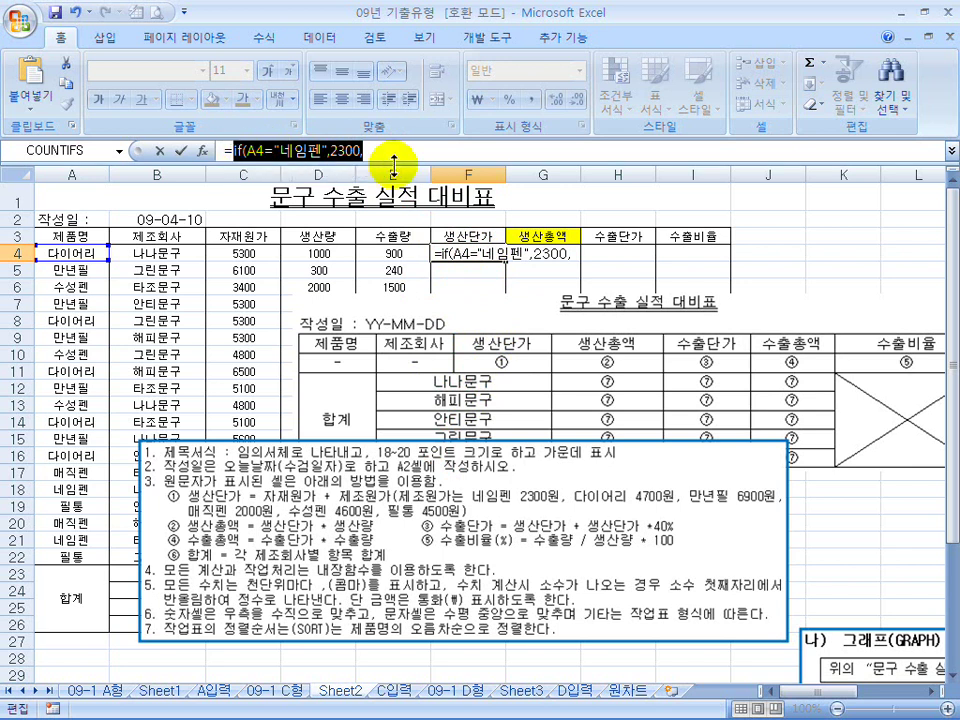
click(388, 148)
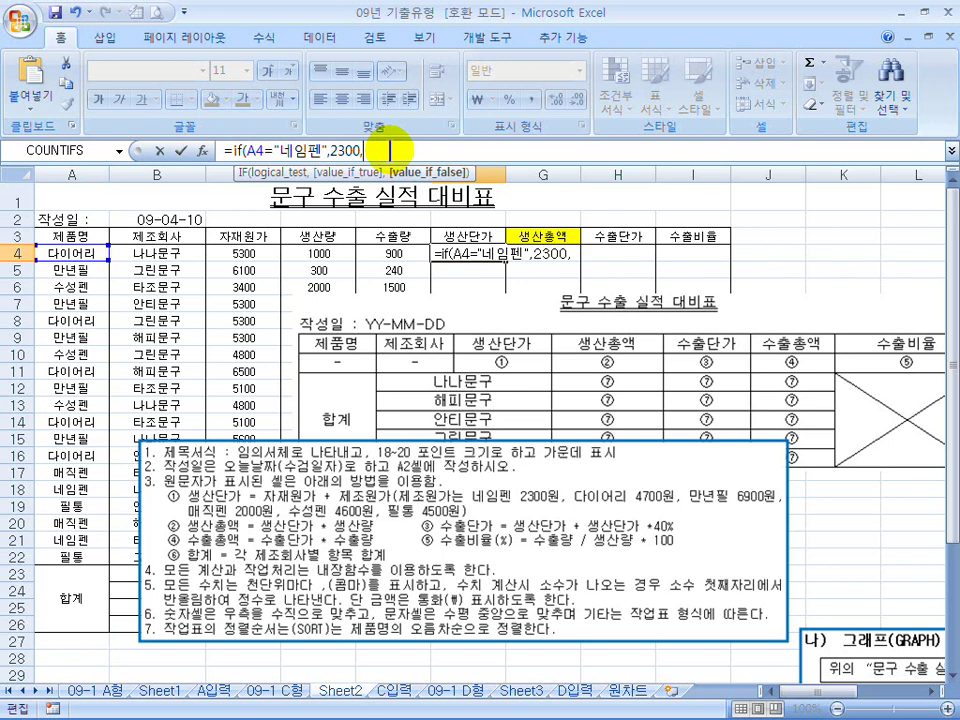
key(ctrl+v)
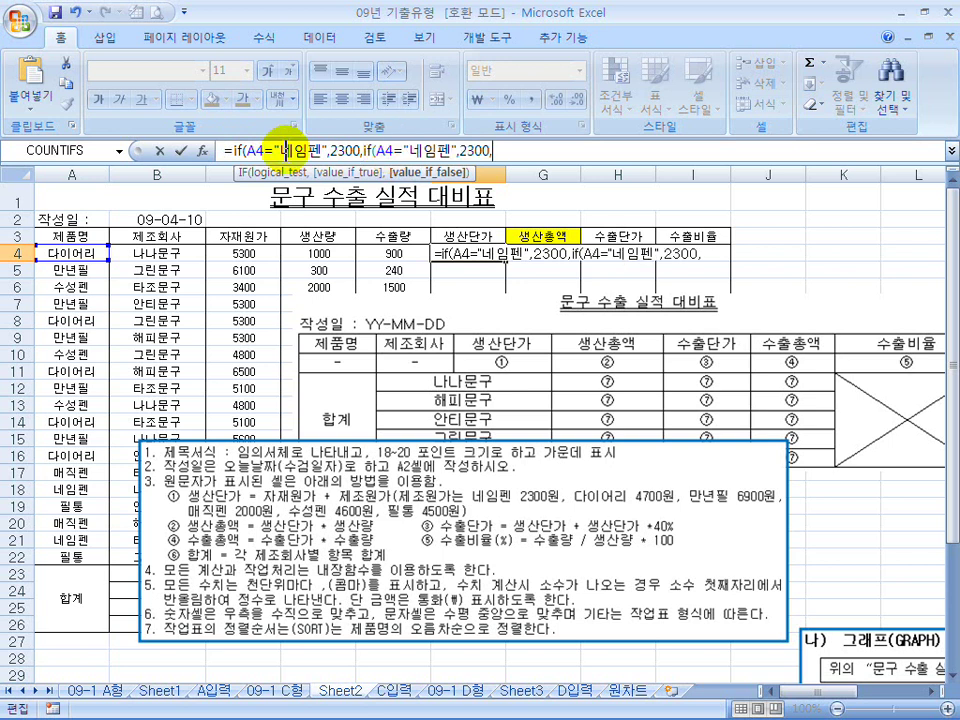
key(ctrl+v)
key(ctrl+v)
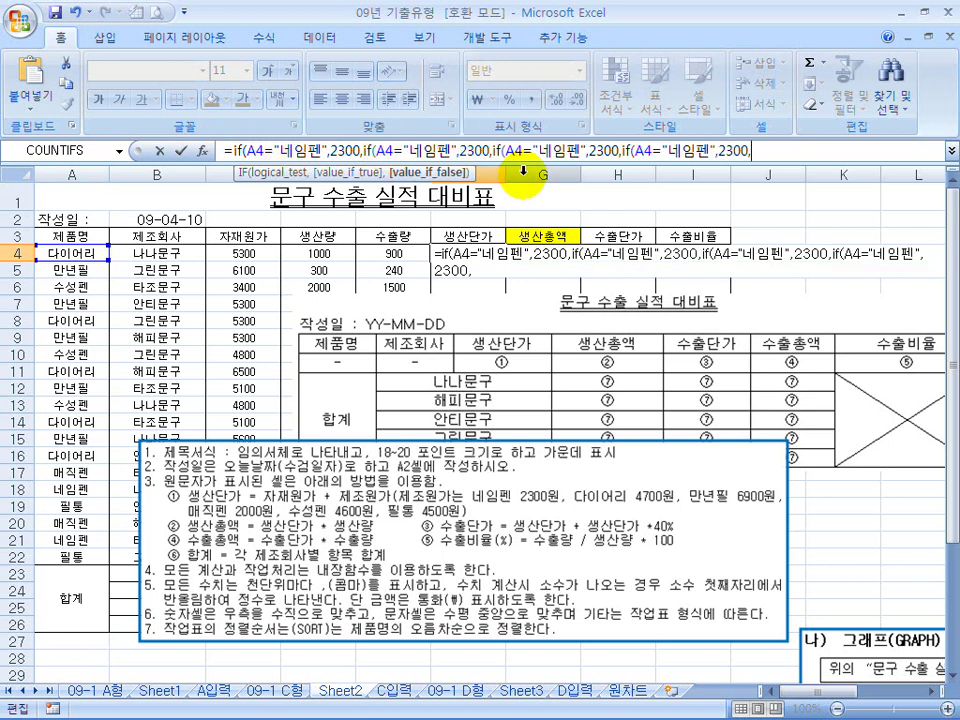
key(ctrl+v)
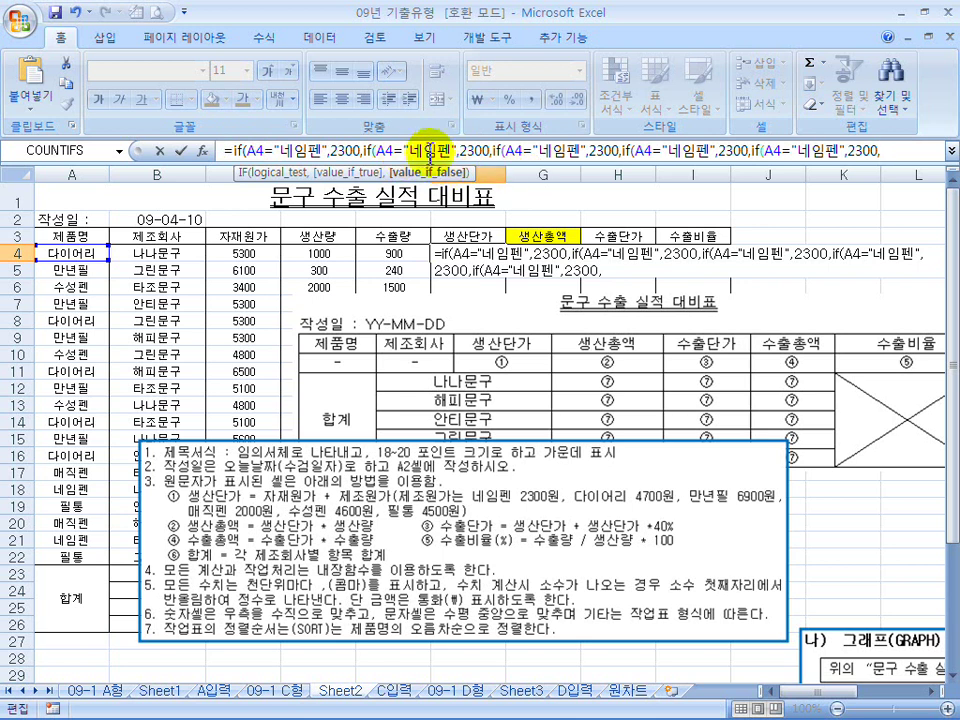
Change the second IF block to test for "다이어리" and return 4700
drag(451, 149, 410, 149)
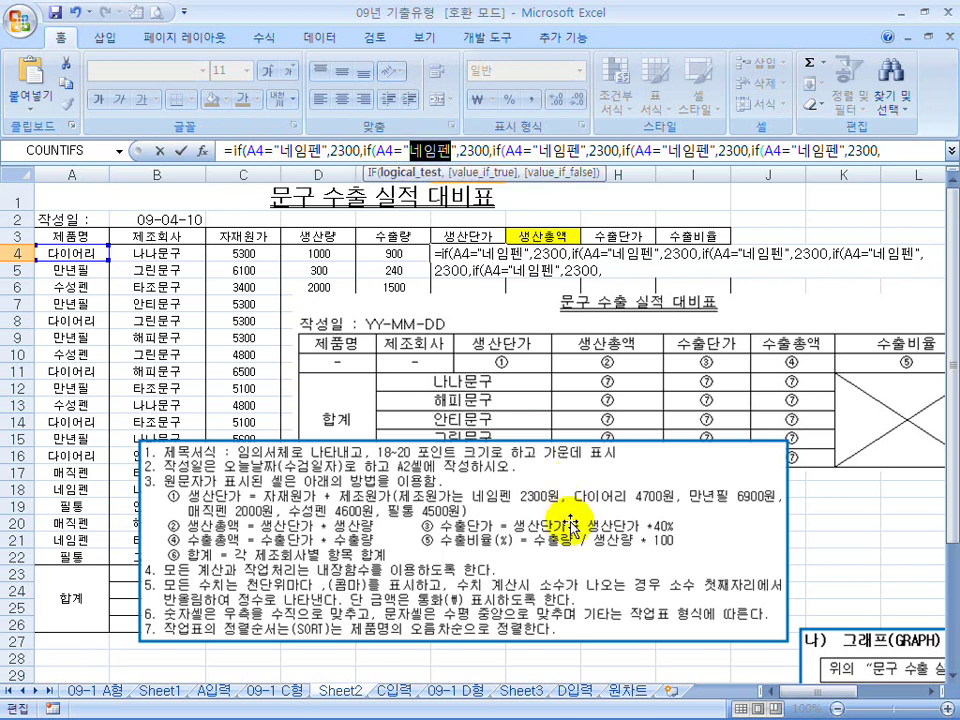
text(다이어리)
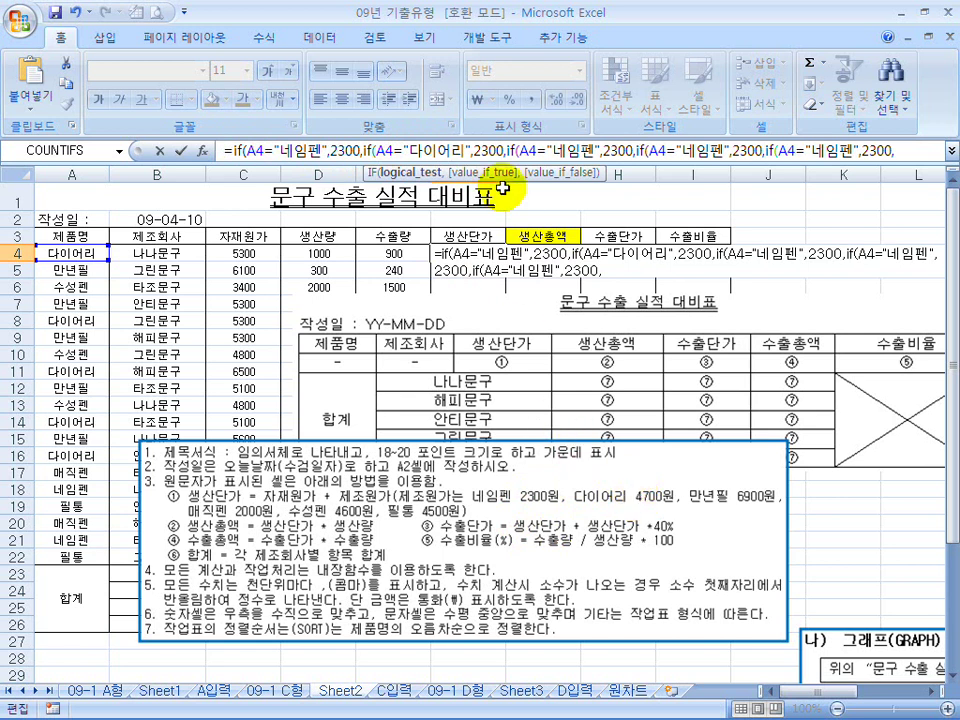
drag(475, 150, 481, 151)
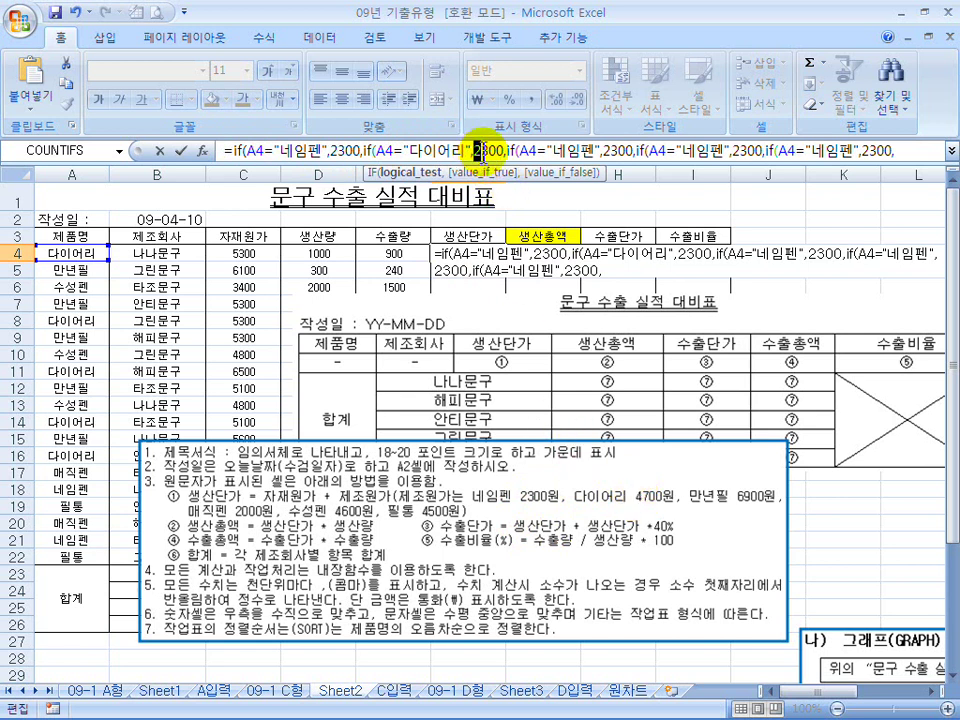
text(47)
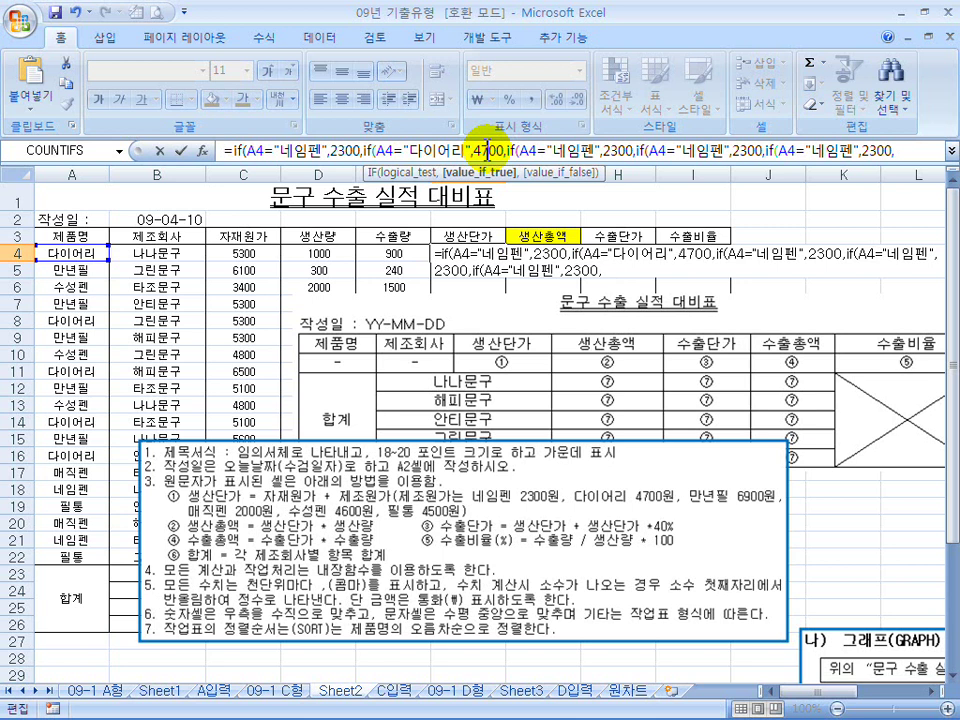
Change the third IF block to test for "만년필" and return 6900
drag(555, 150, 583, 150)
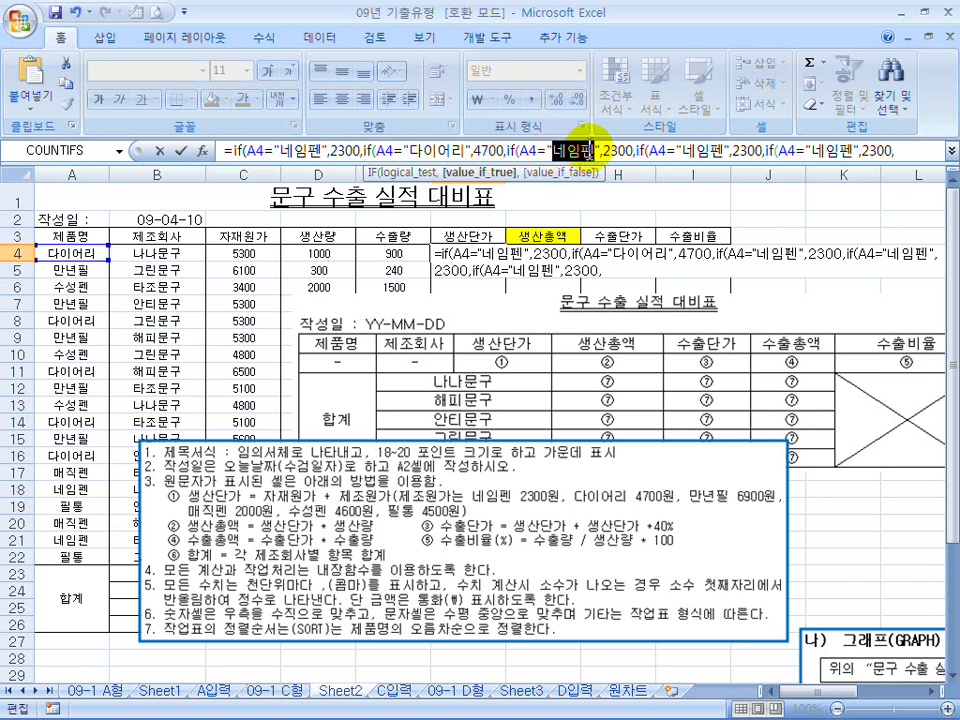
text(만년필)
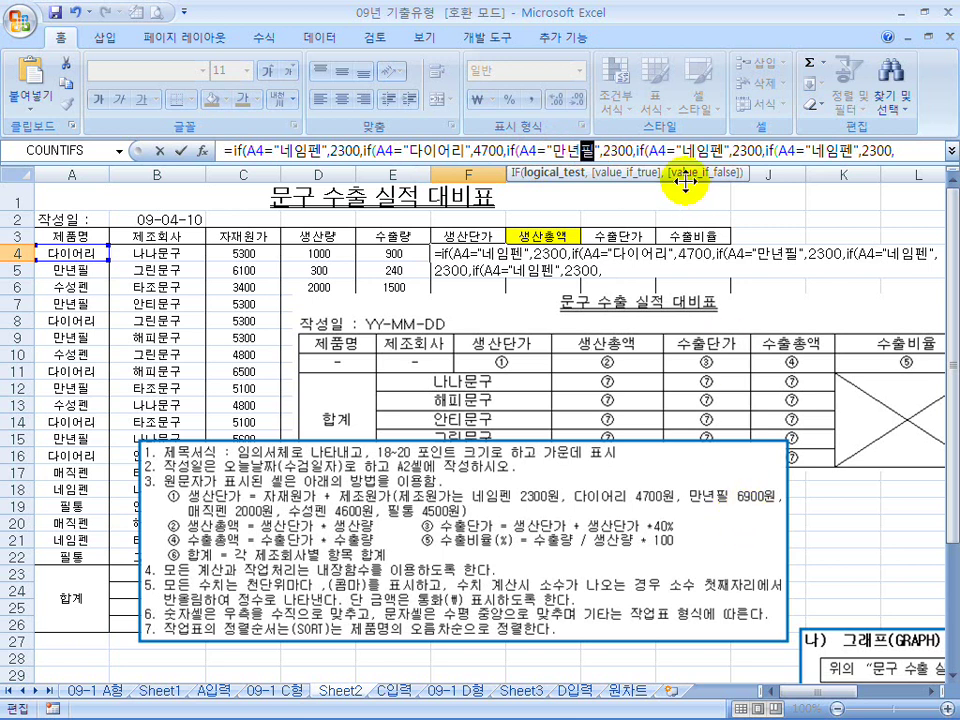
click(612, 151)
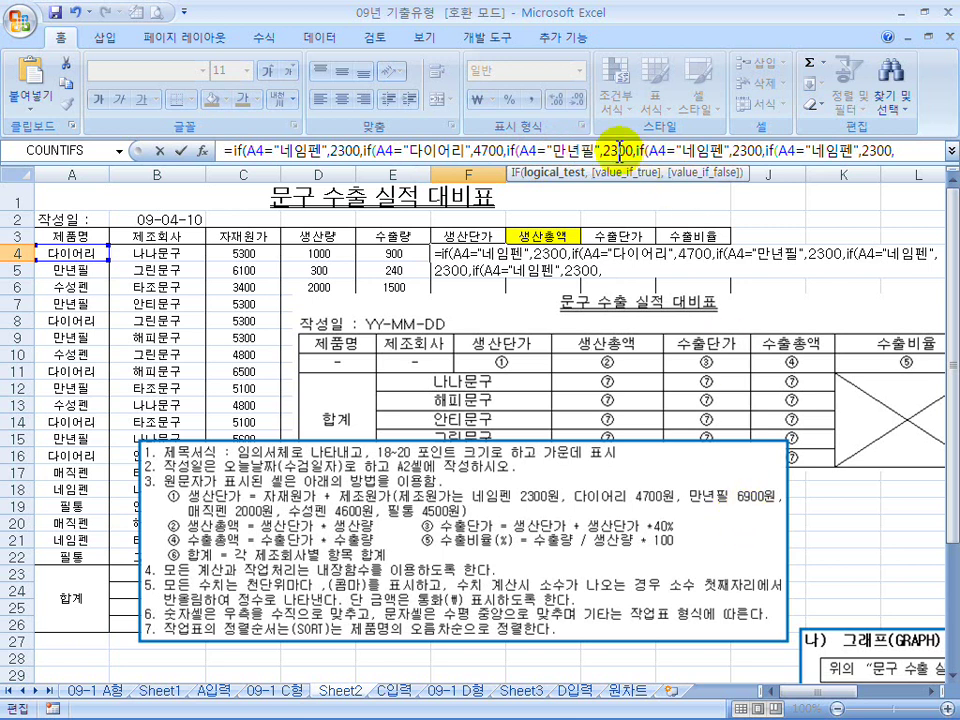
double_click(614, 151)
text(6900)
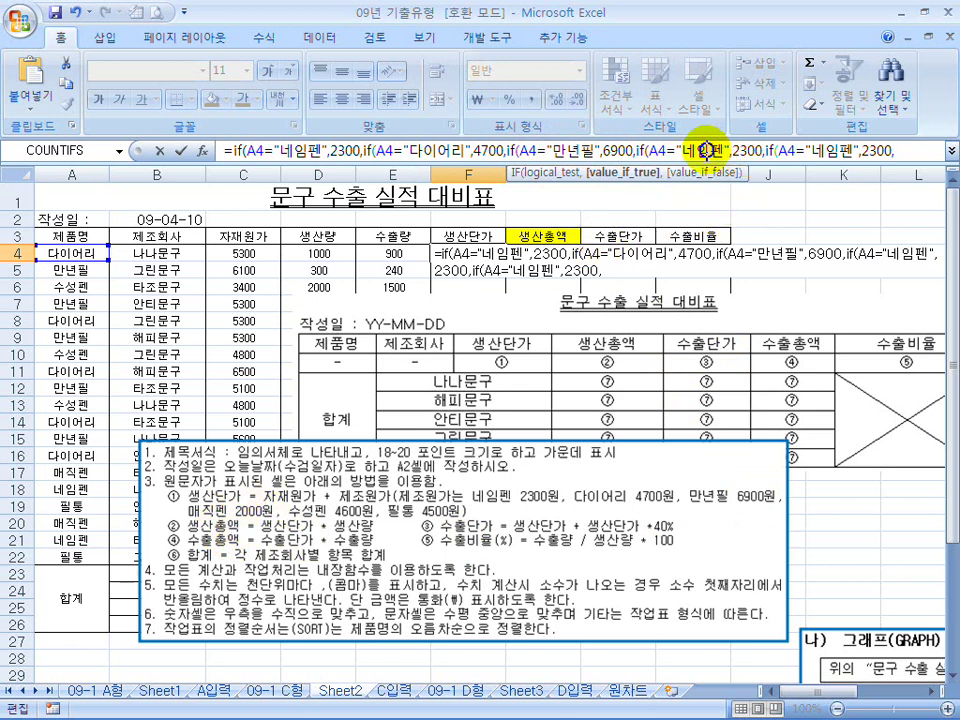
Change the fourth IF block to test for "매직펜" and return 2000
drag(708, 151, 685, 151)
text(매직)
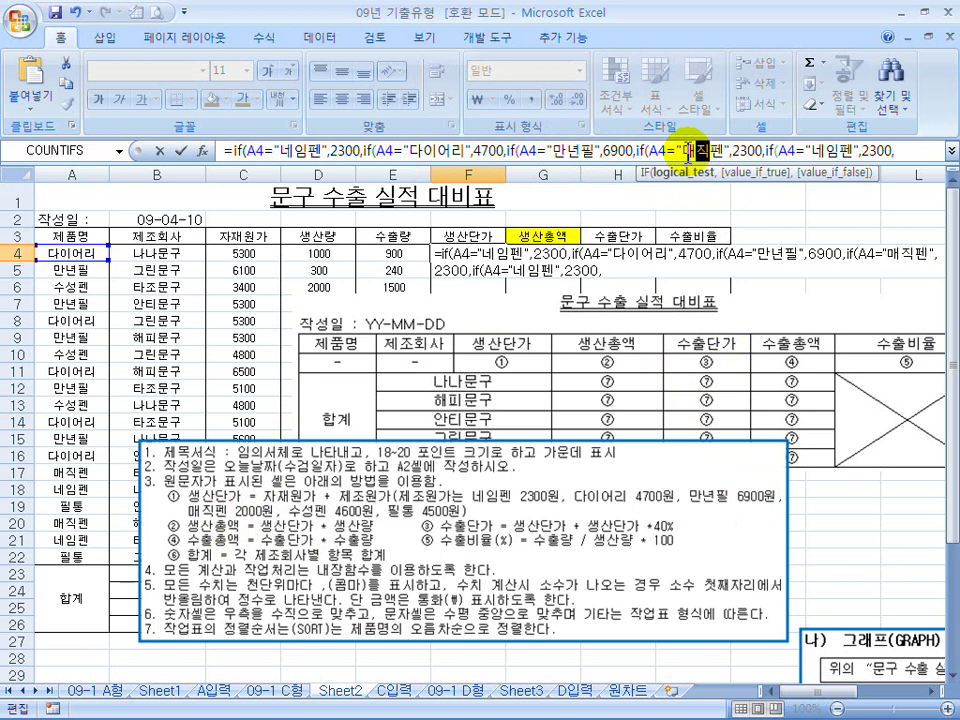
click(745, 150)
key(shift+Right)
text(0)
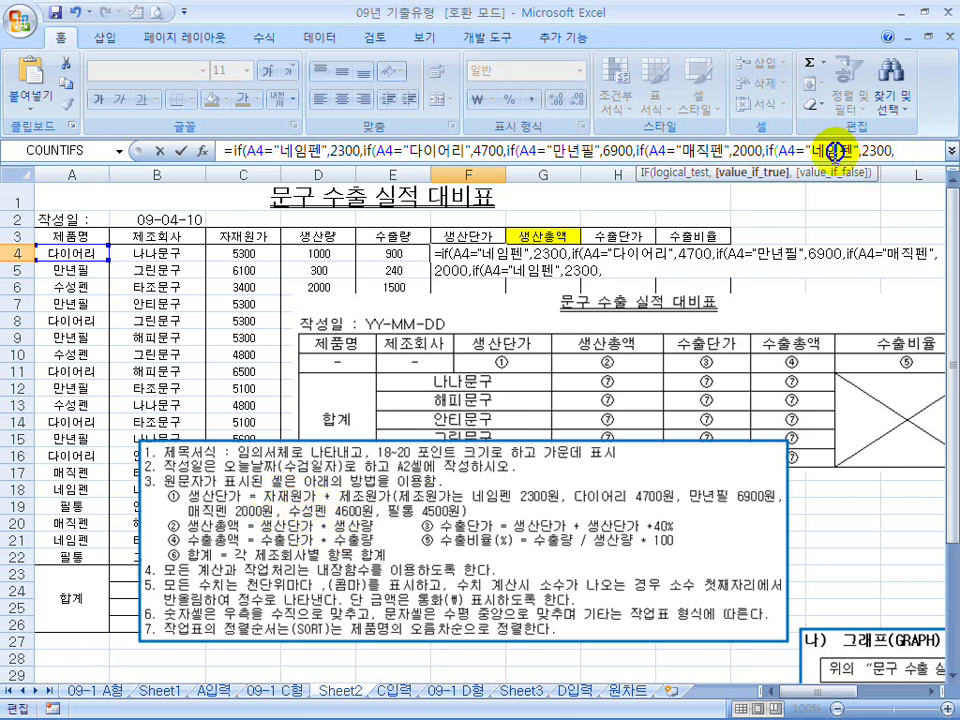
Change the fifth IF block to test for "수성펜" and return 4600
drag(834, 151, 811, 151)
text(수성)
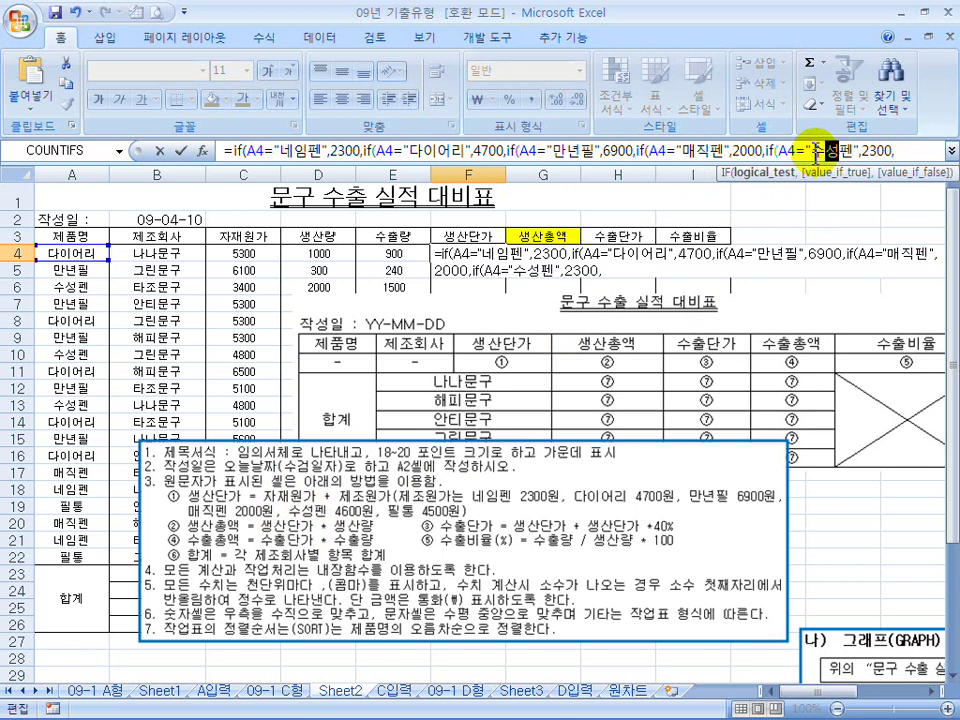
click(870, 150)
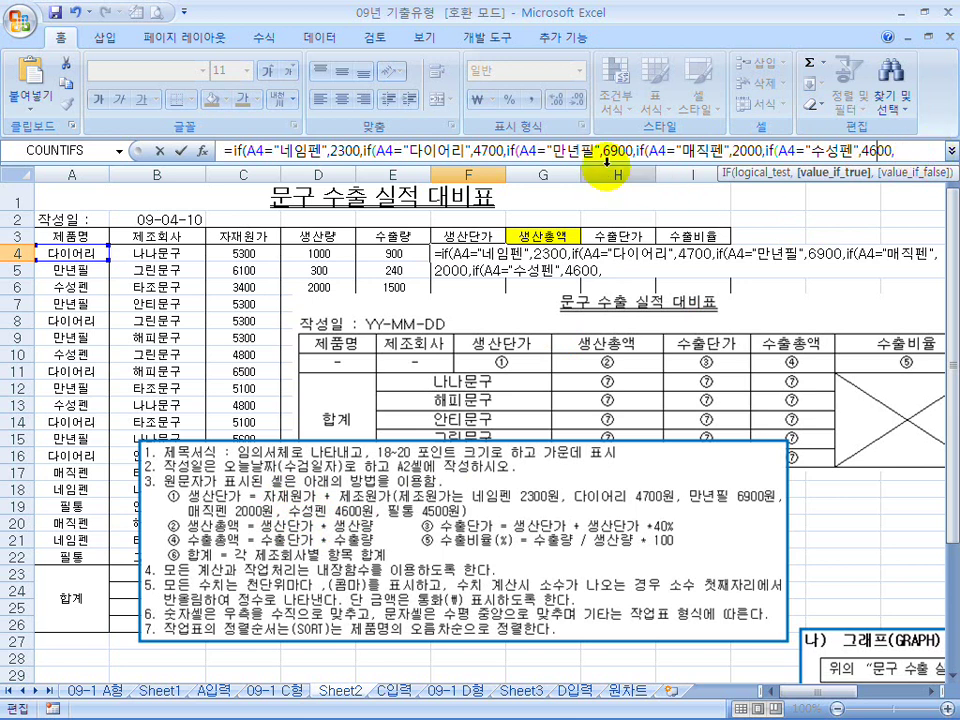
Enlarge the formula bar to two lines, add 4500 as the final false value, and close all five IFs to enter the F4 formula
mouse_move(607, 167)
mouse_down()
mouse_move(611, 231)
mouse_move(617, 185)
mouse_up()
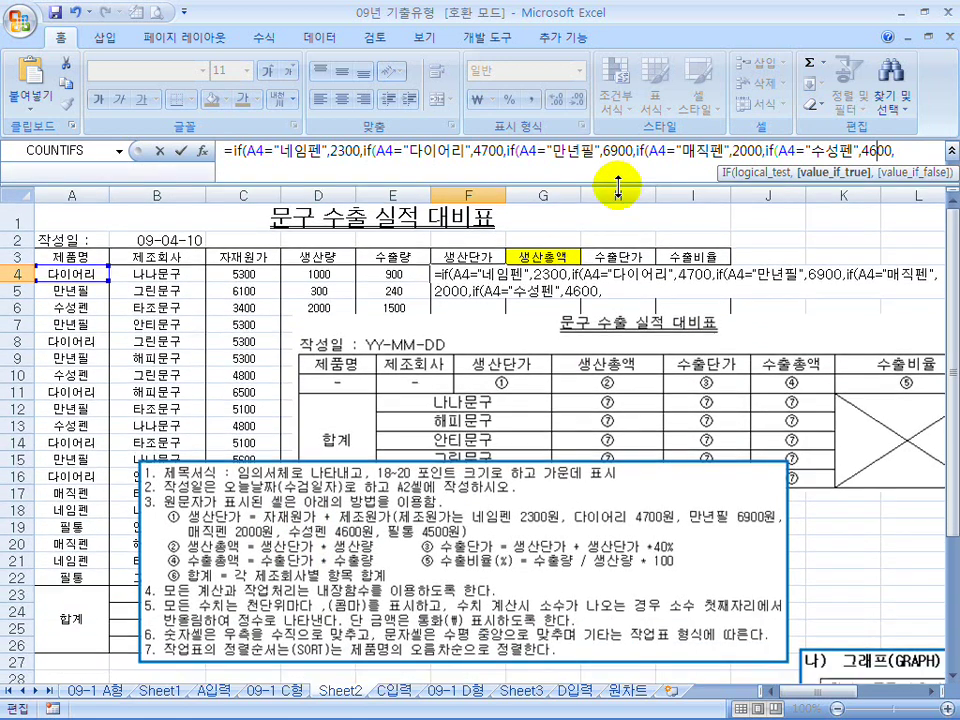
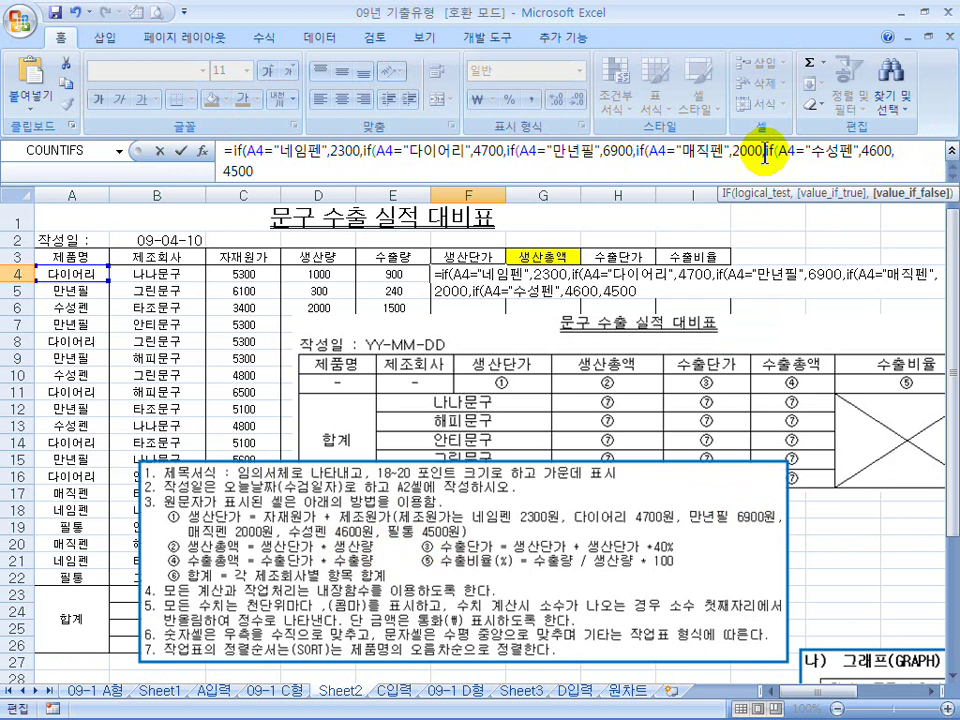
text())
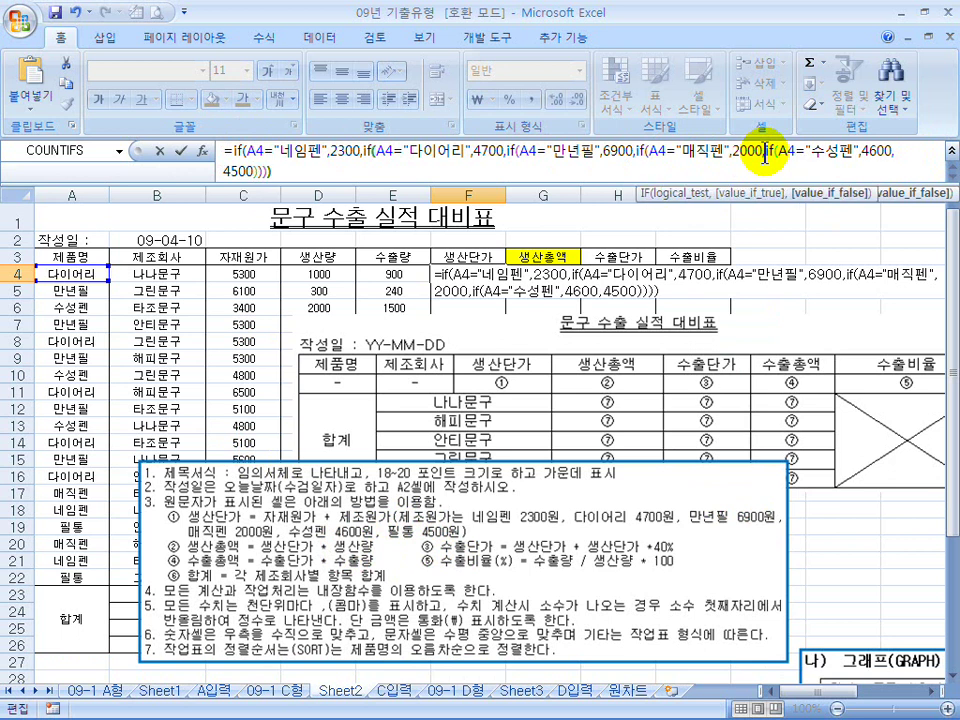
key(Return)
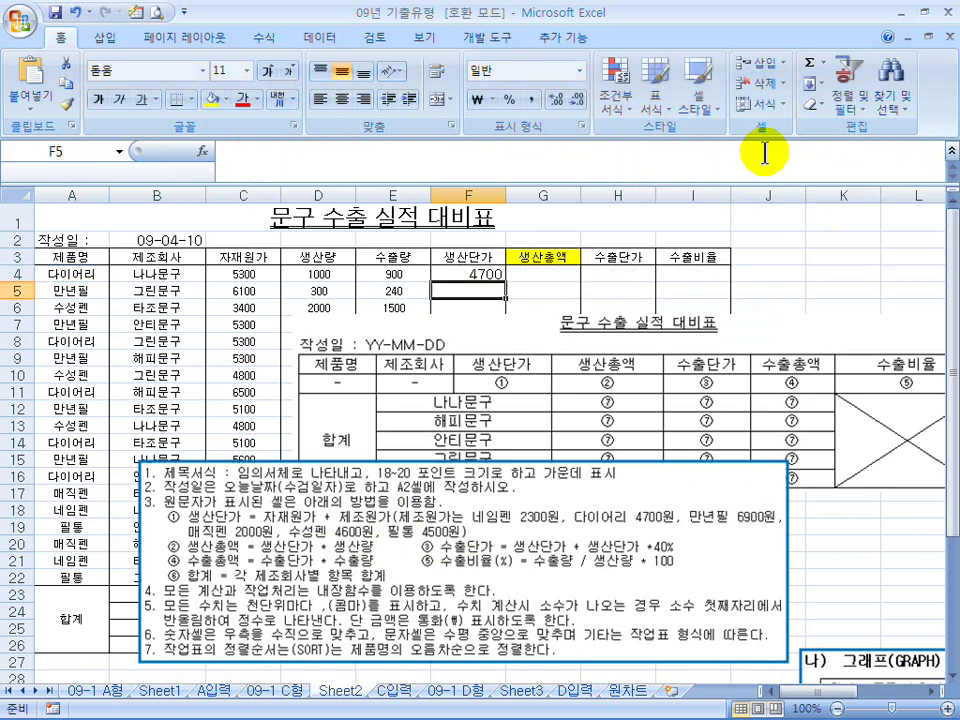
Reopen the F4 formula for editing and highlight its whole nested IF expression, which represents the 제조원가
click(481, 272)
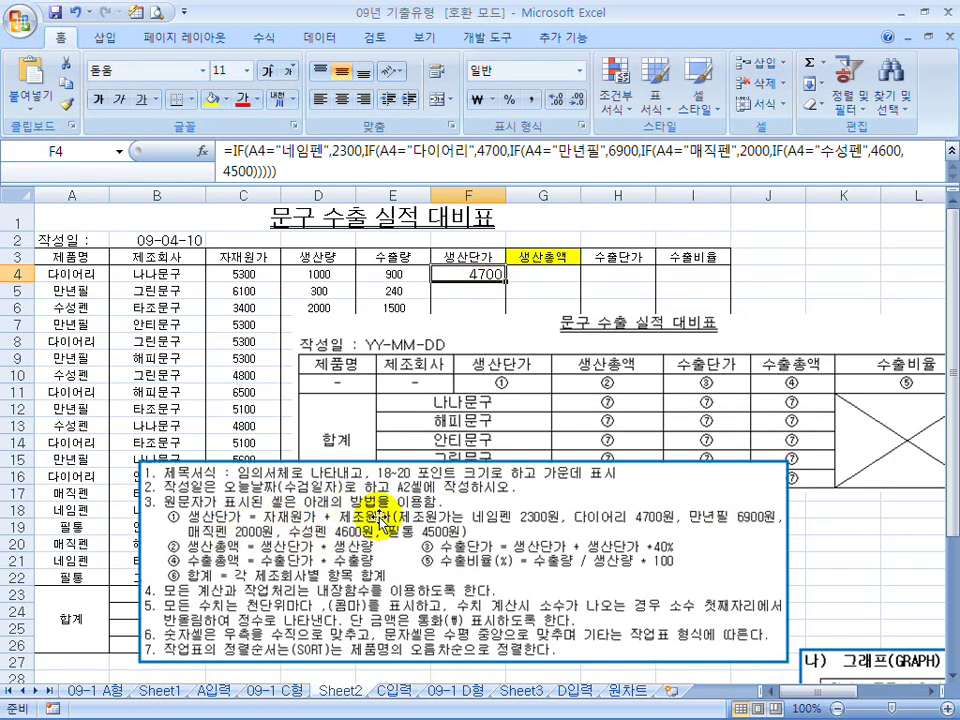
click(230, 152)
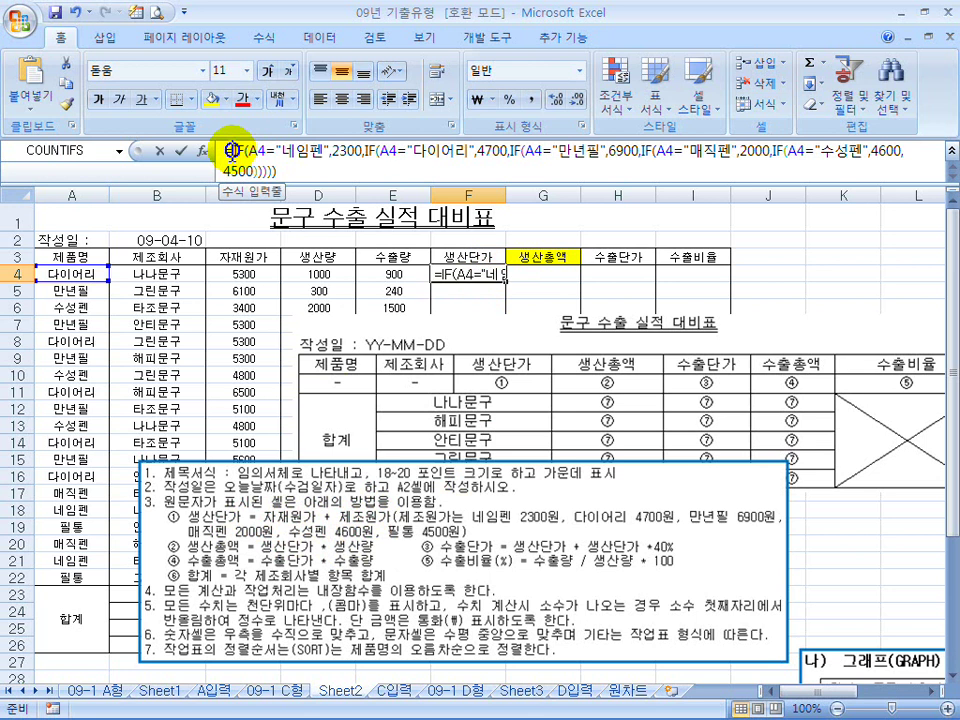
drag(230, 152, 284, 170)
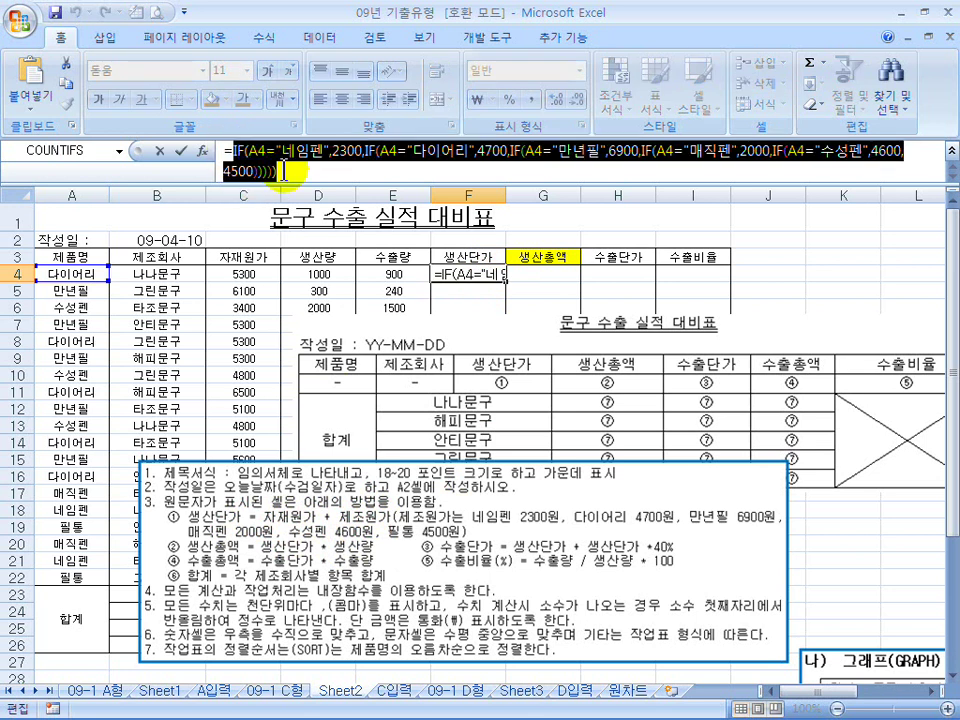
click(236, 170)
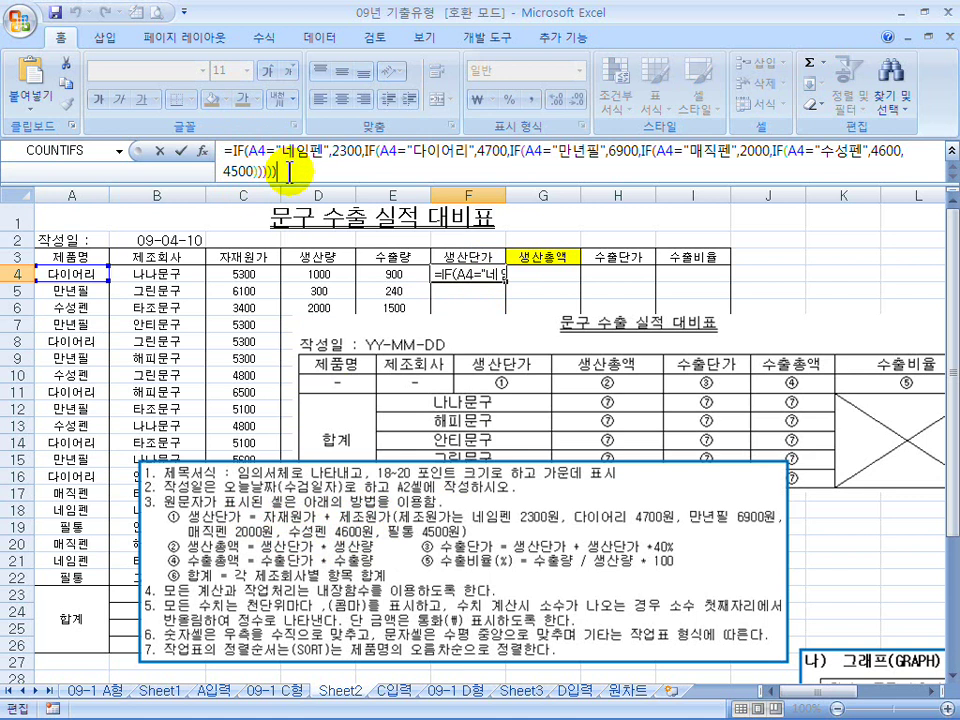
text(+)
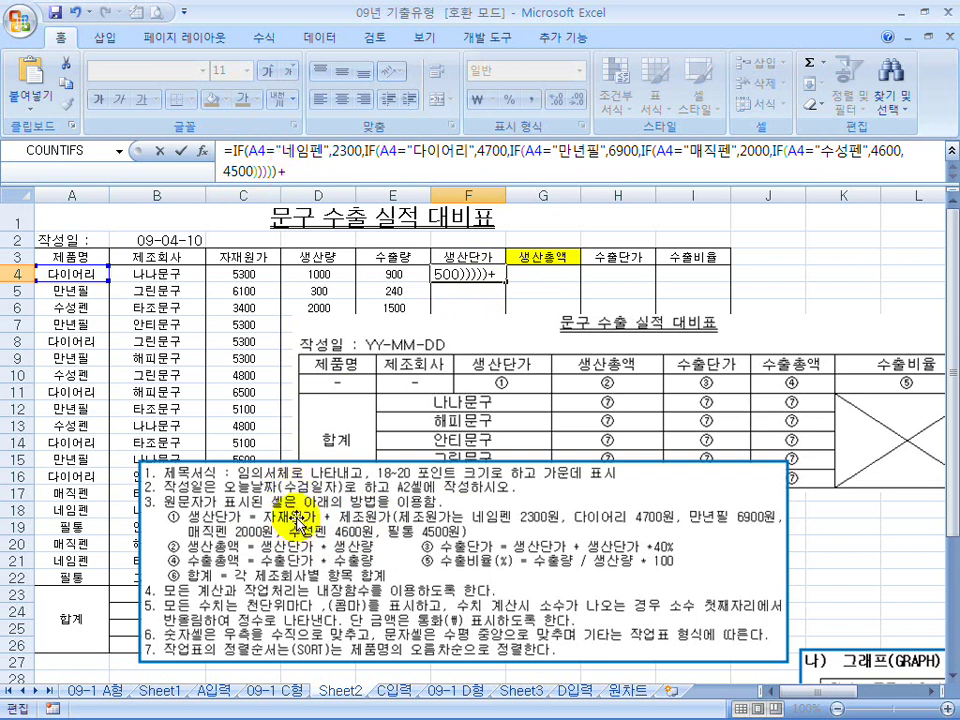
click(247, 272)
key(BackSpace)
key(BackSpace)
key(BackSpace)
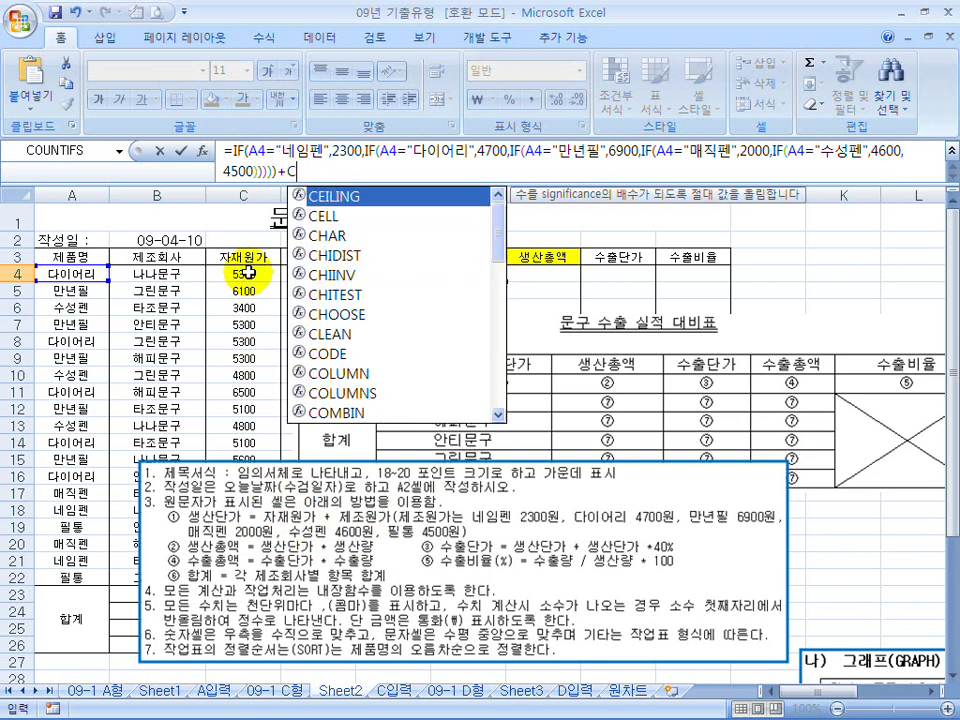
Insert C4+ directly before the nested IF expression in the F4 formula so 생산단가 adds 자재원가, and enter it
click(229, 148)
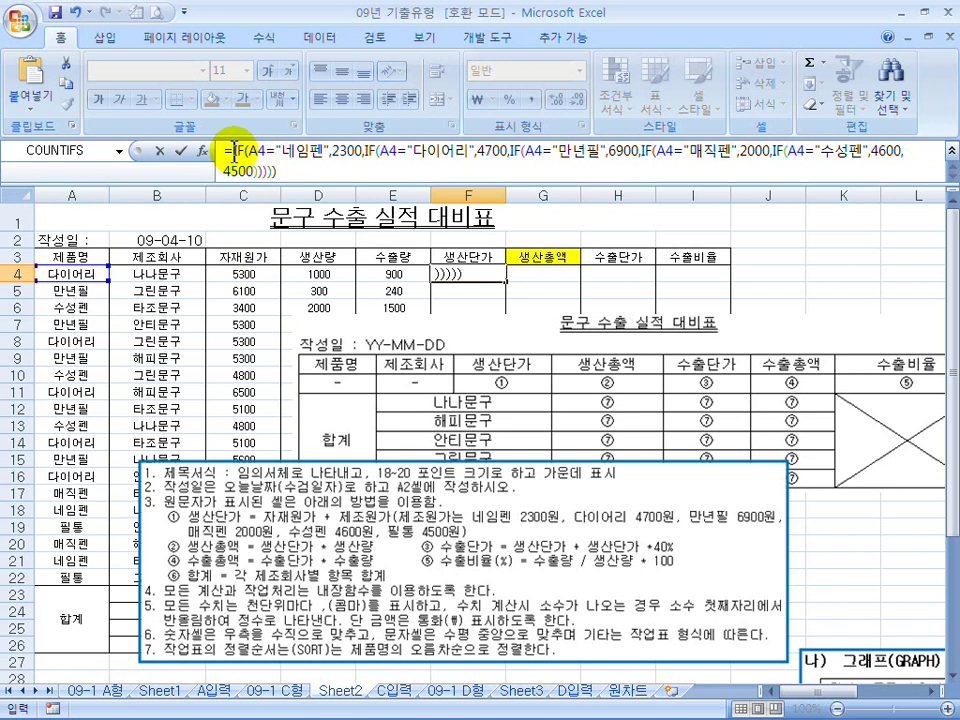
click(245, 271)
text(+)
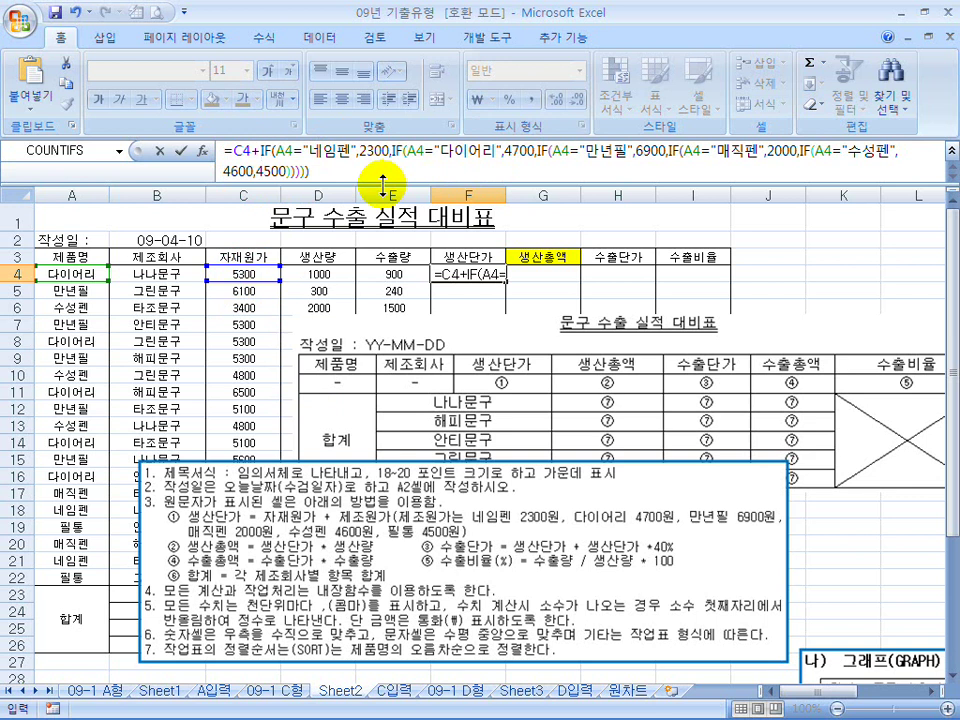
key(Return)
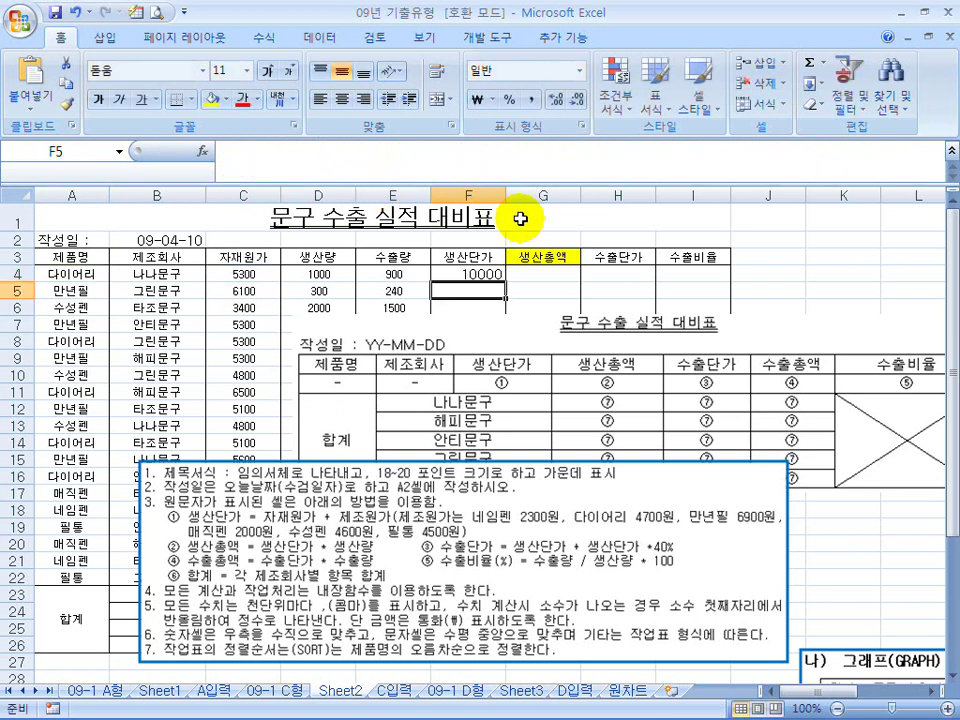
click(485, 272)
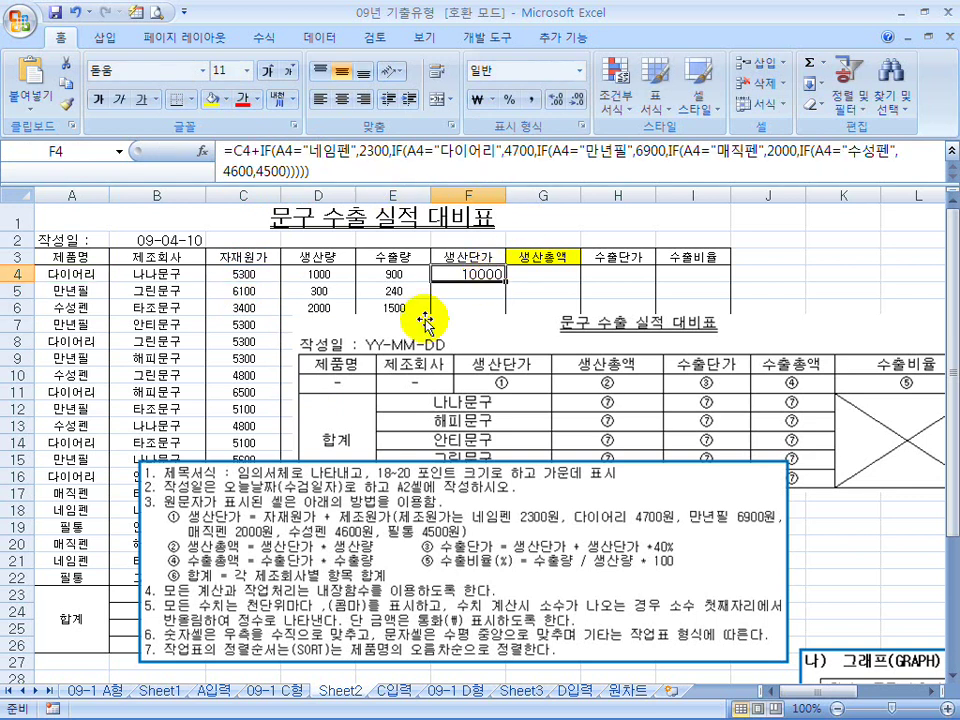
Calculate 생산총액 in G4 as 생산단가 times 생산량 with the formula =F4*D4
click(531, 274)
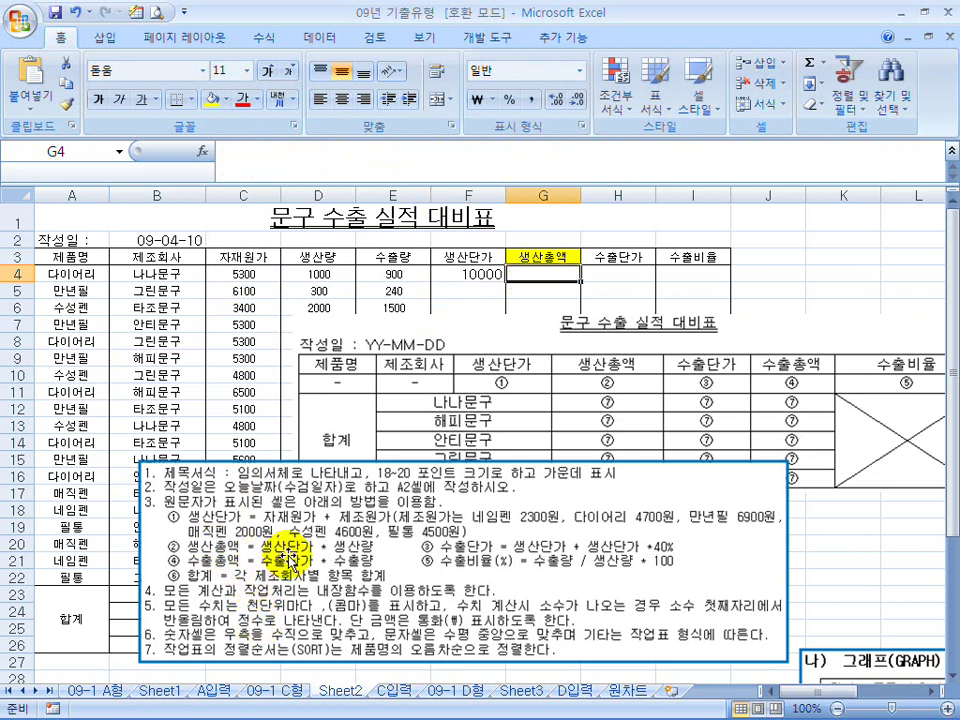
text(=)
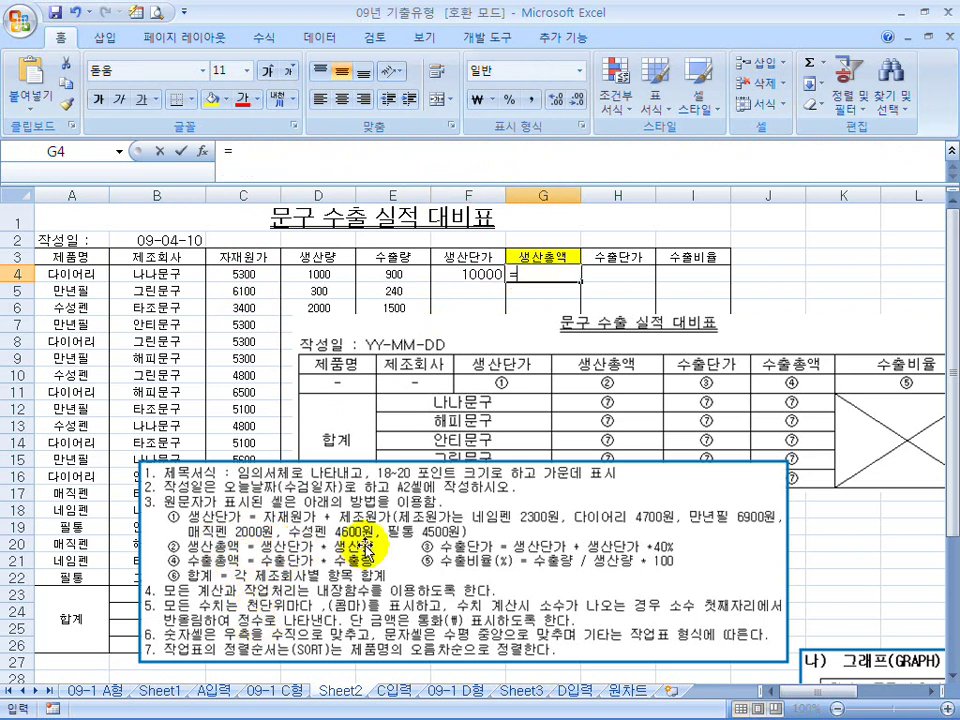
click(459, 276)
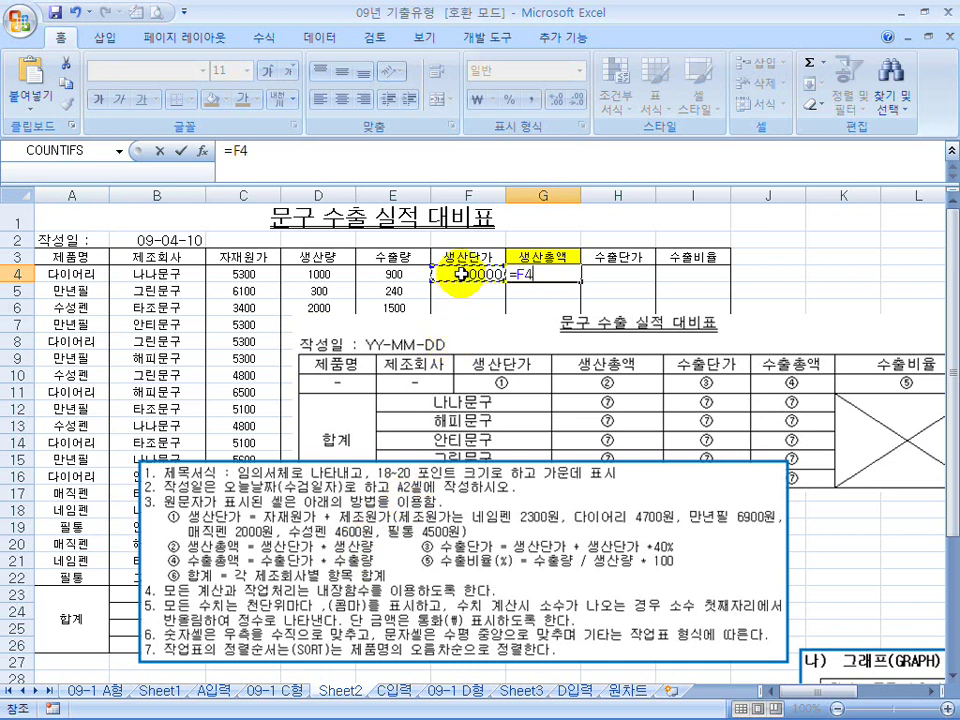
text(*)
click(311, 272)
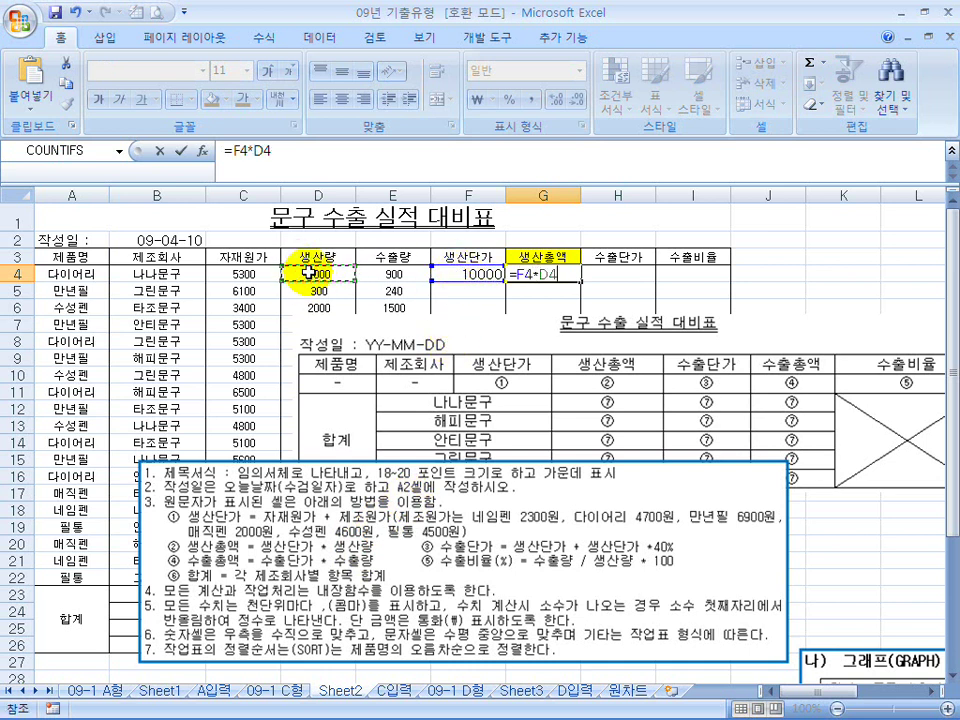
key(Return)
click(455, 275)
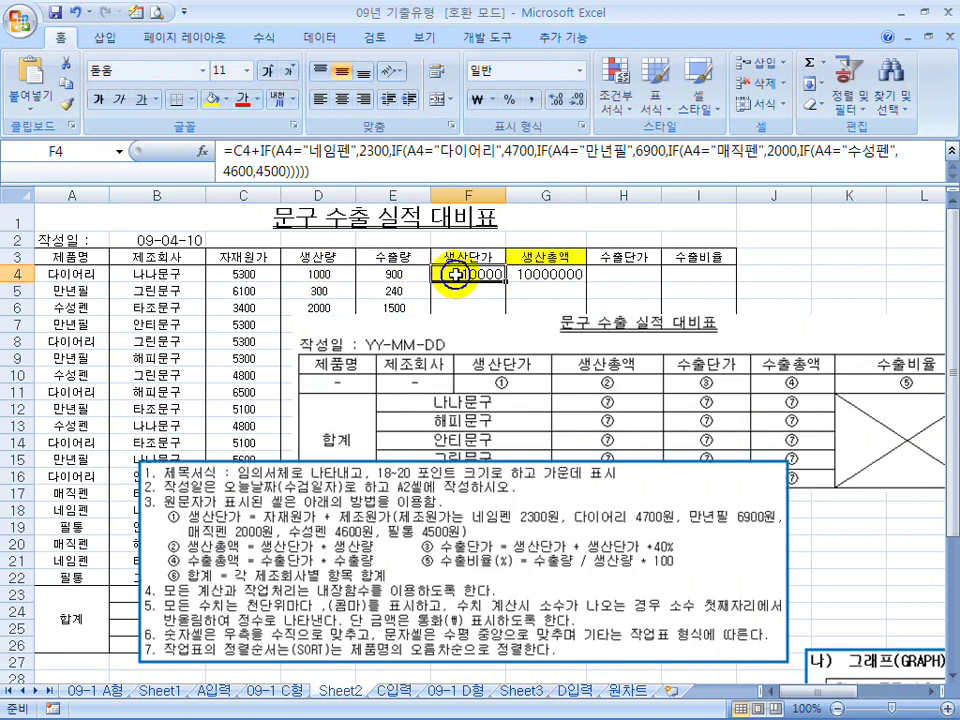
click(524, 274)
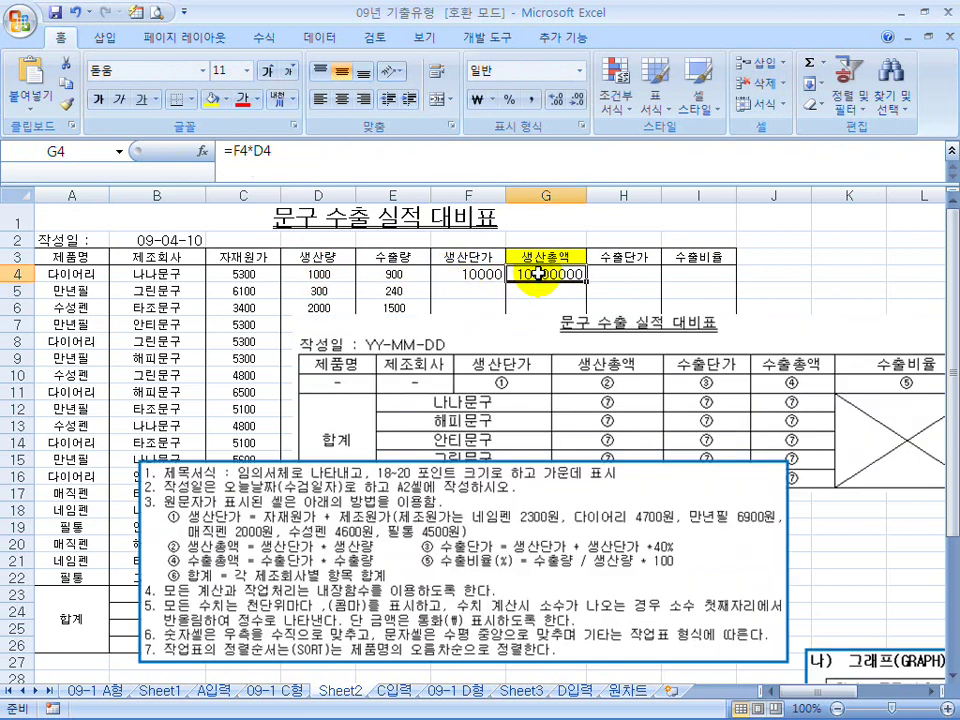
Calculate 수출단가 in H4 as 생산단가 plus 40% of it with the formula =F4+F4*40%
click(625, 272)
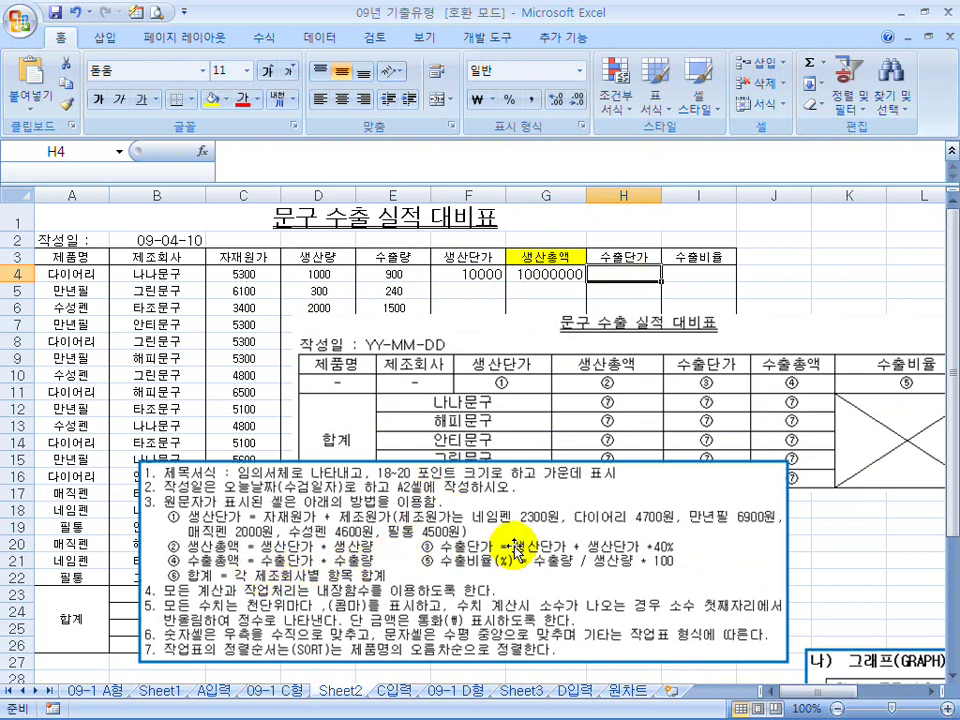
text(=)
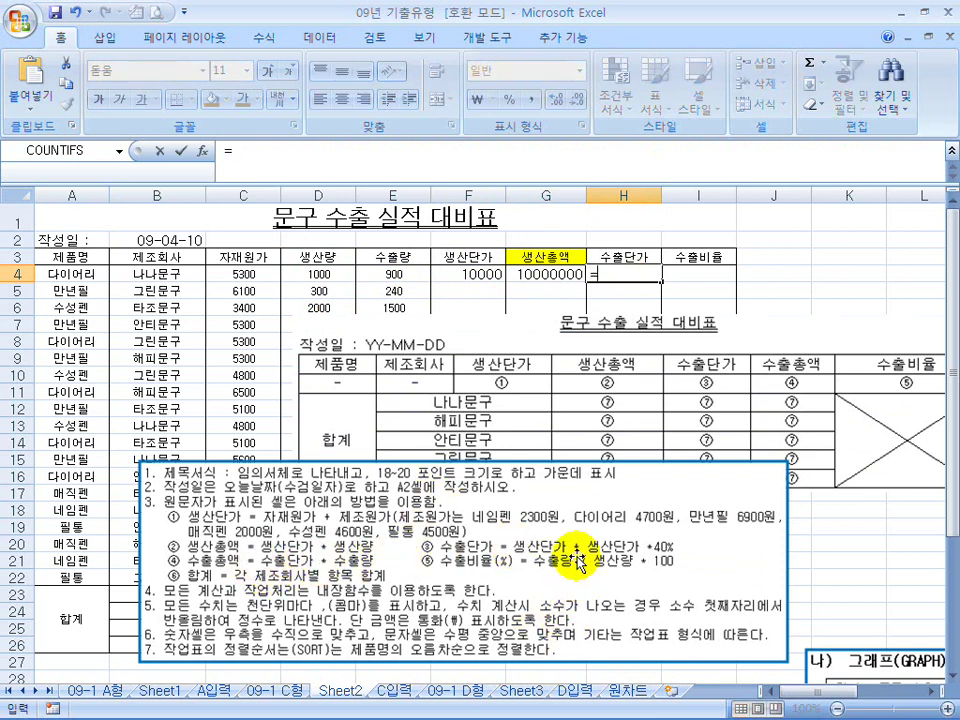
click(469, 274)
text(+)
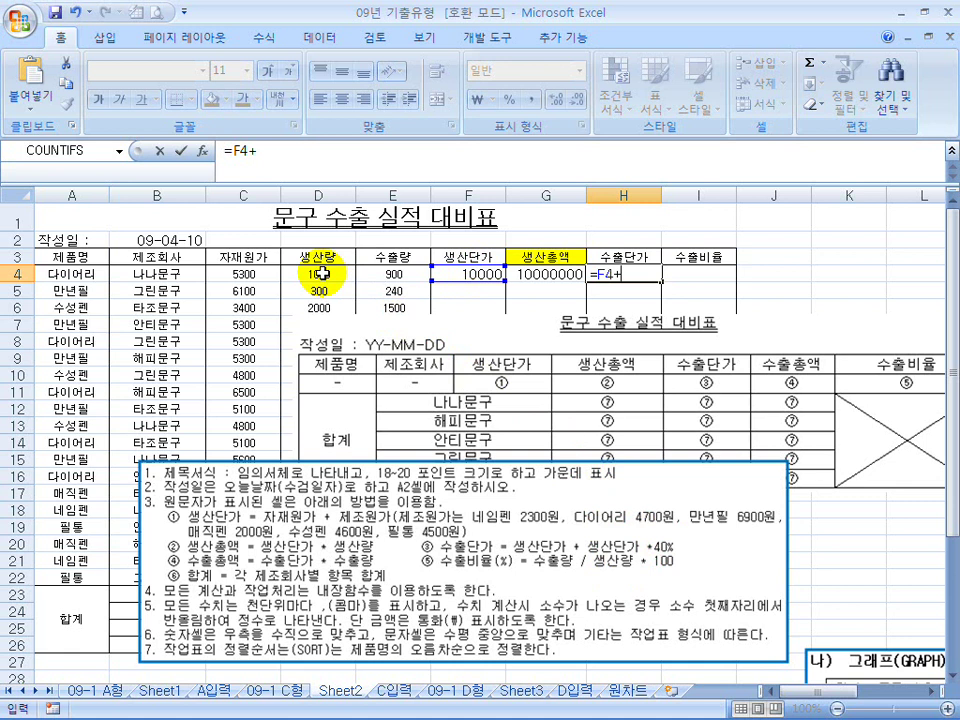
click(453, 273)
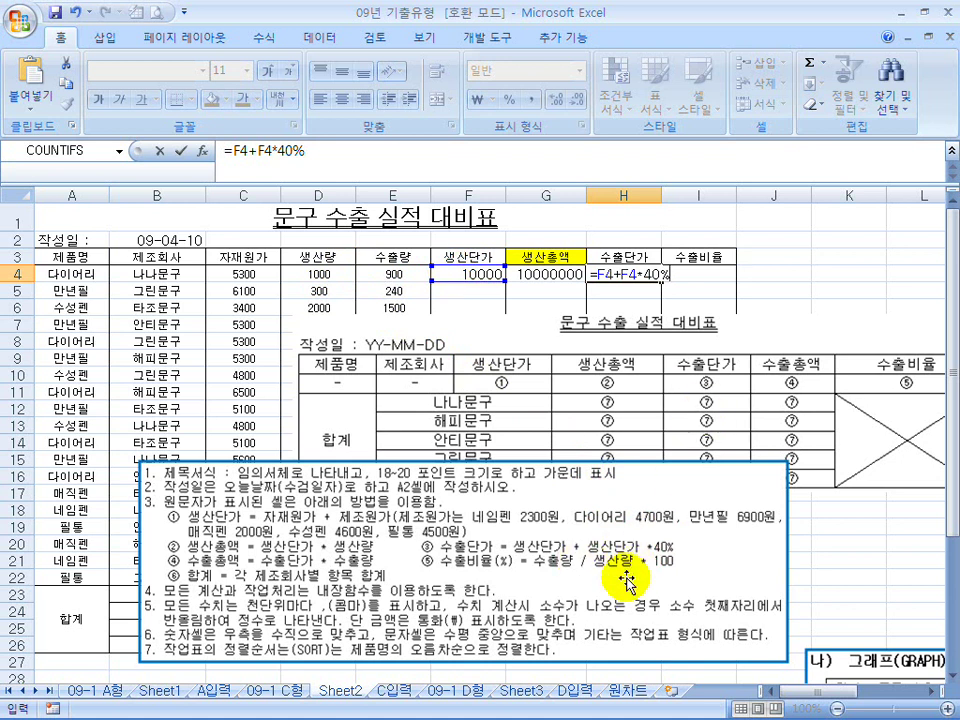
key(Return)
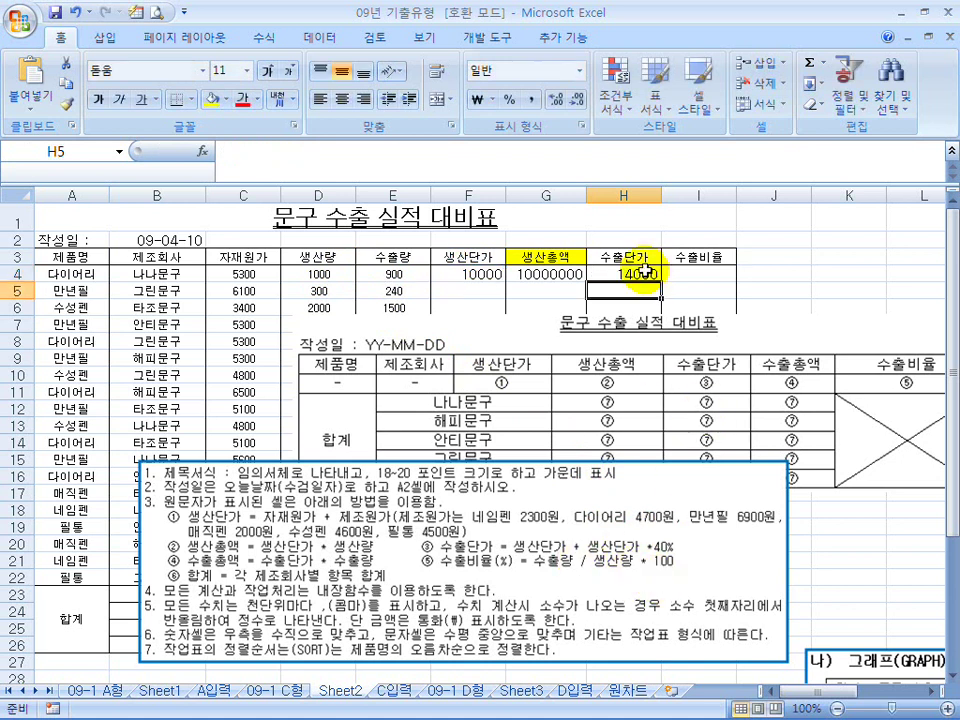
click(640, 274)
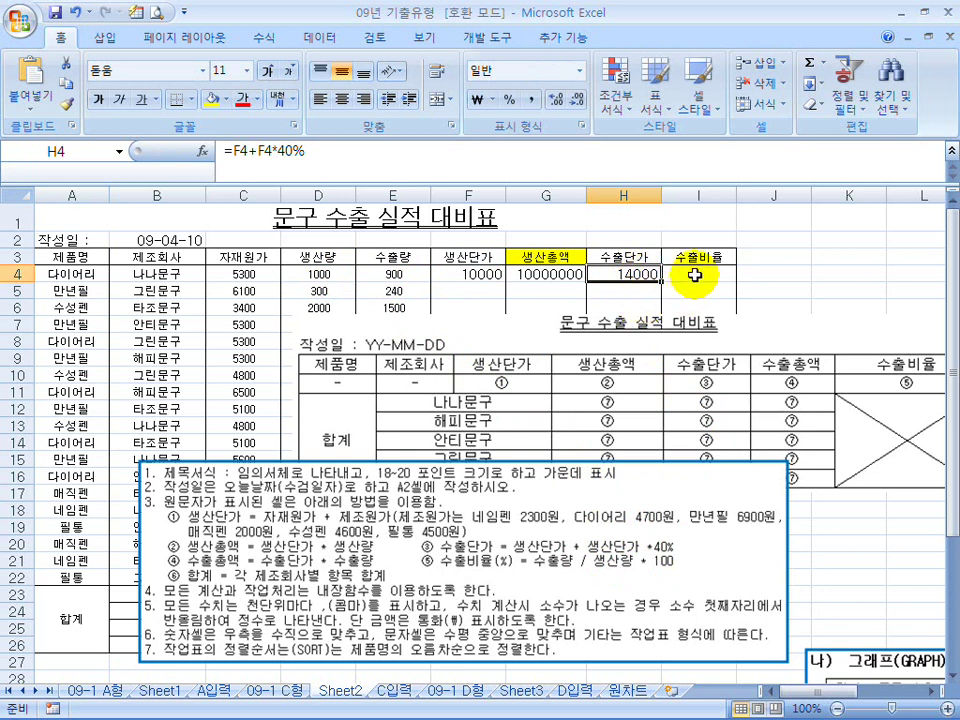
Insert a blank column before the 수출비율 column
click(694, 274)
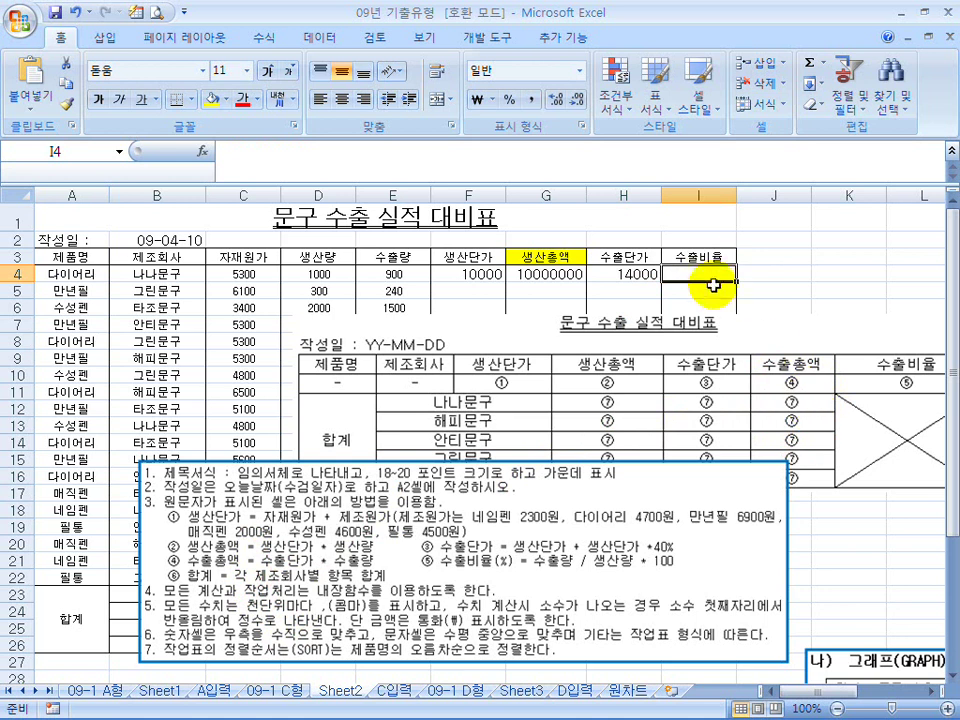
click(700, 257)
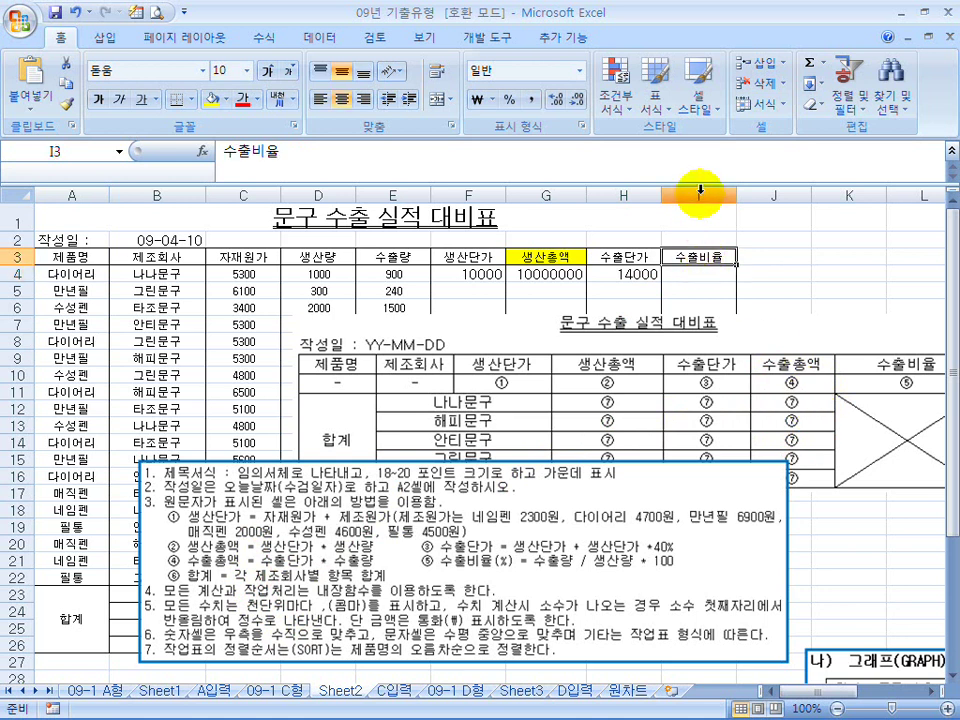
click(786, 196)
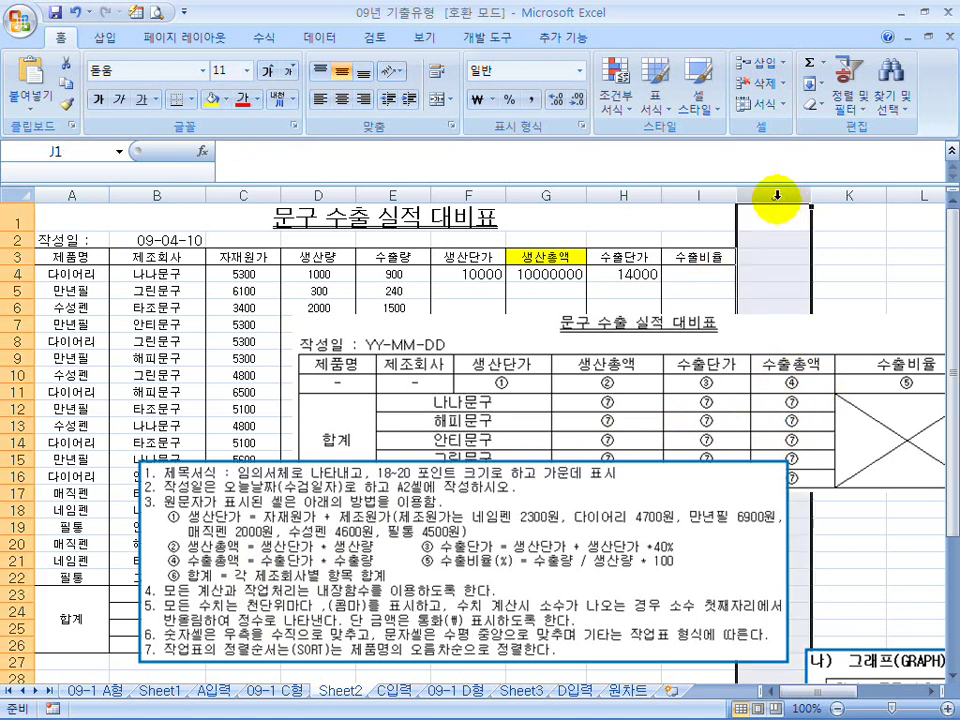
click(693, 193)
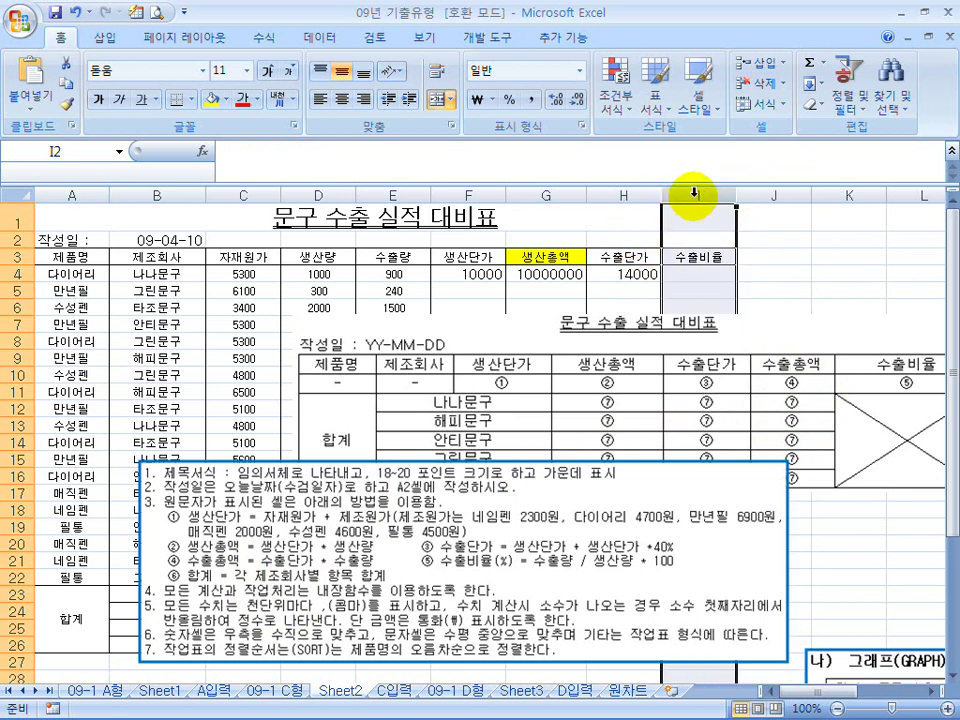
right_click(693, 195)
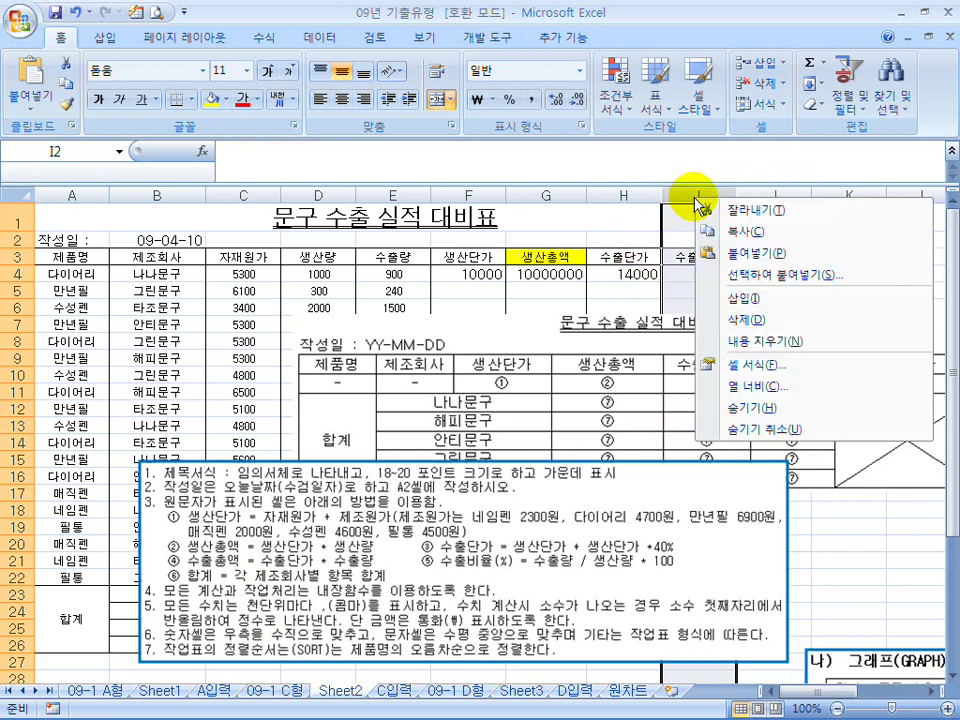
click(757, 299)
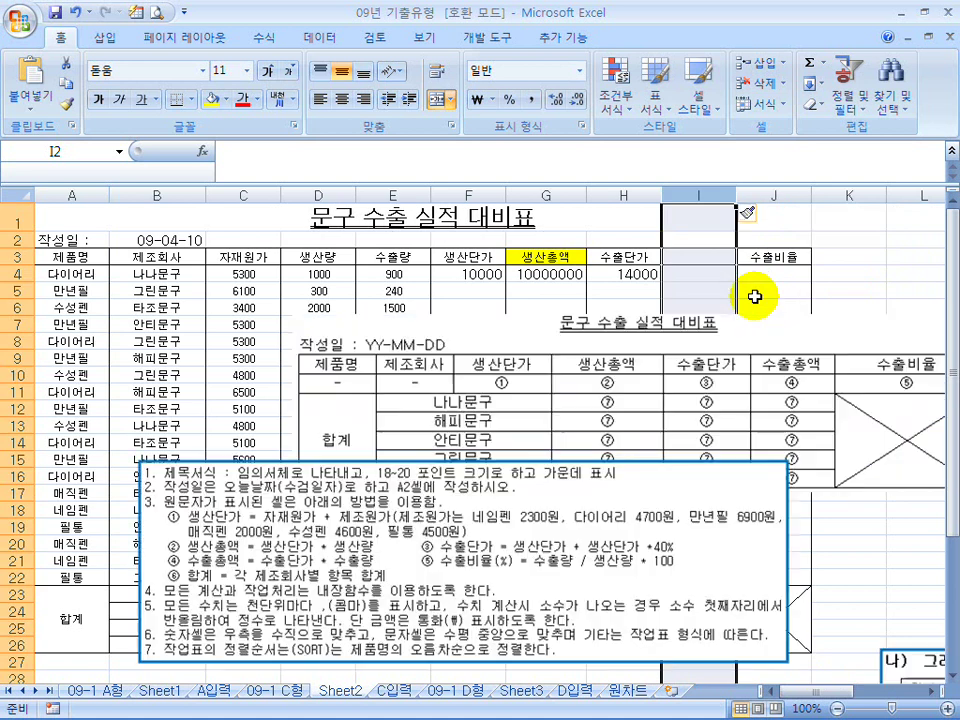
Enter 수출총액 as the header of the blank column in I3
click(697, 256)
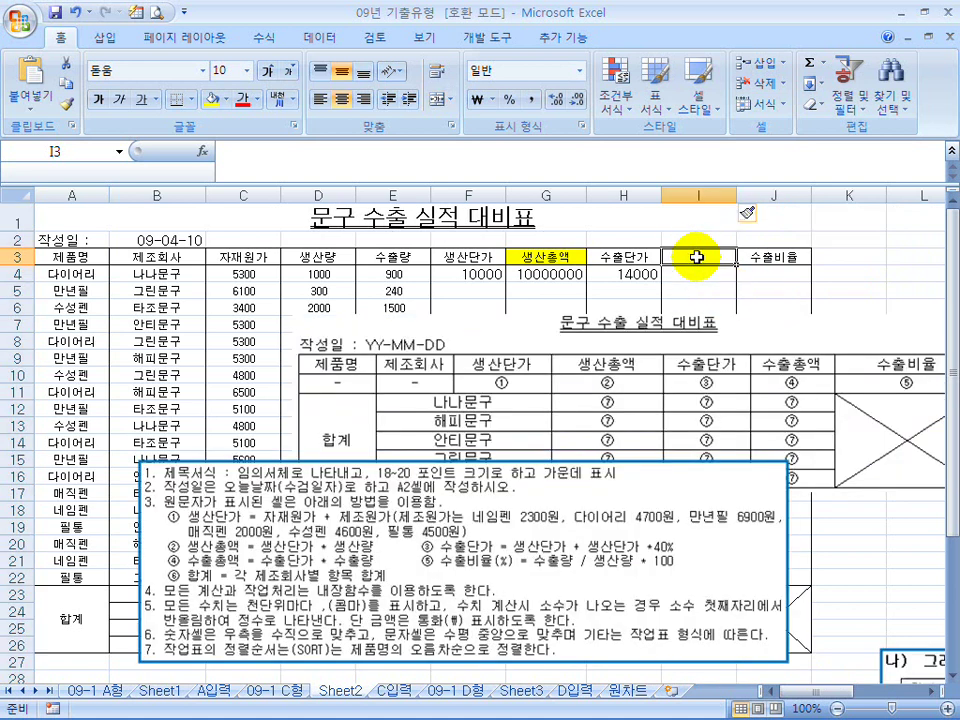
text(수)
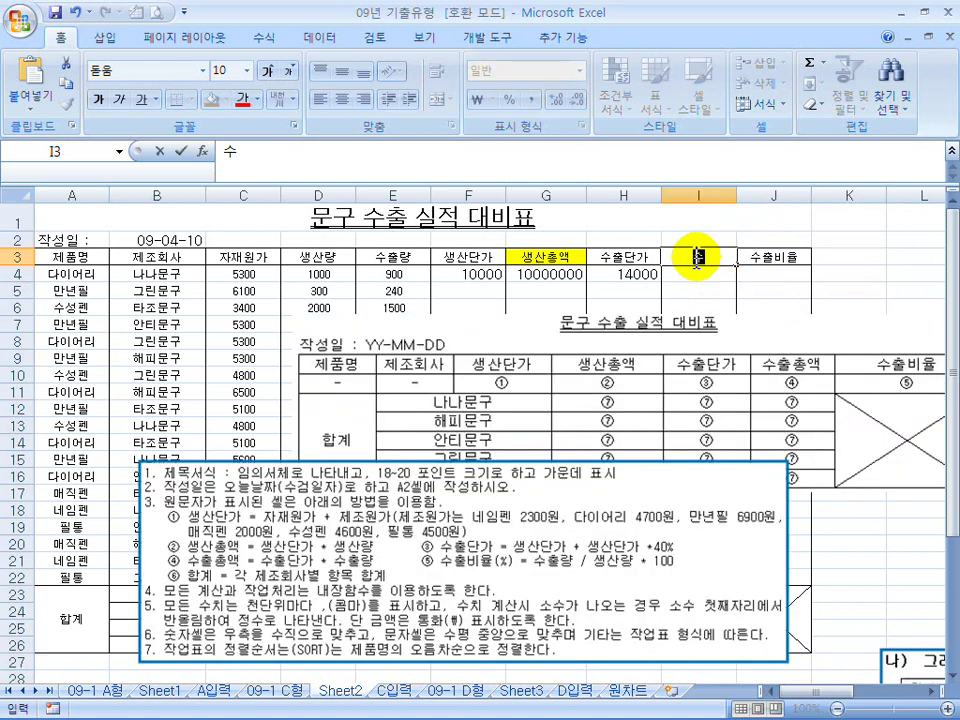
text(출총액)
key(Return)
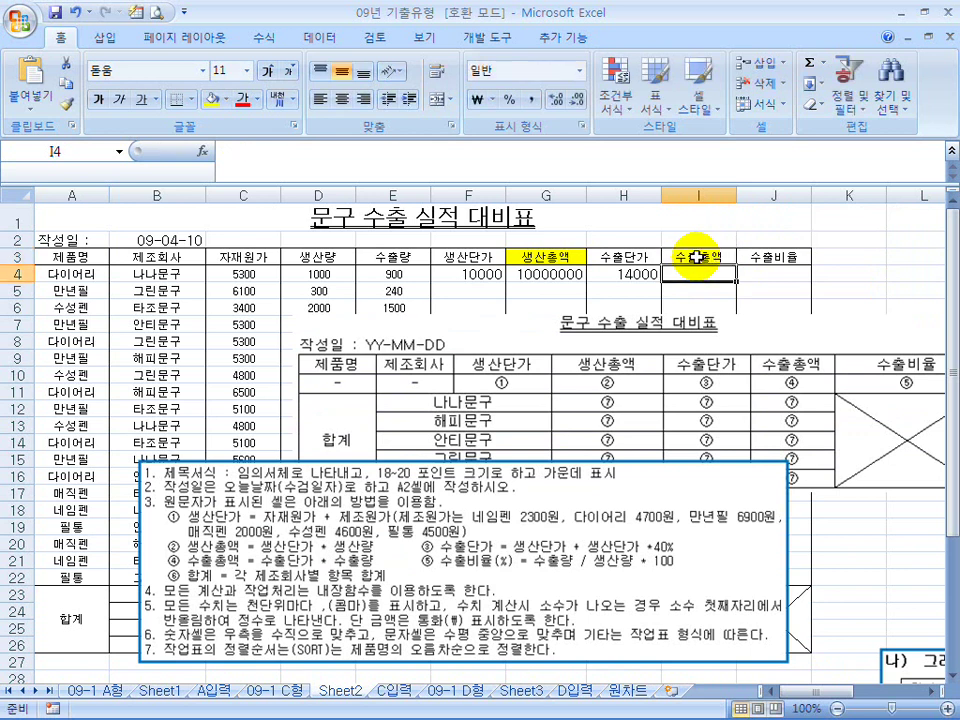
click(697, 256)
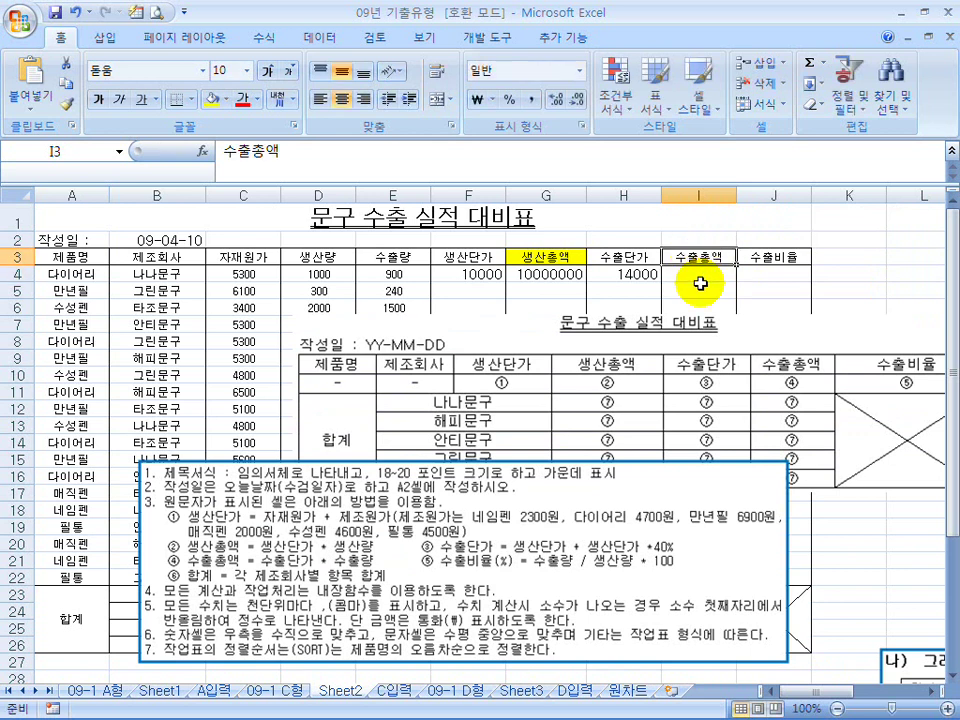
Calculate 수출총액 in I4 as 수출단가 times 수출량 with the formula =H4*E4
click(699, 272)
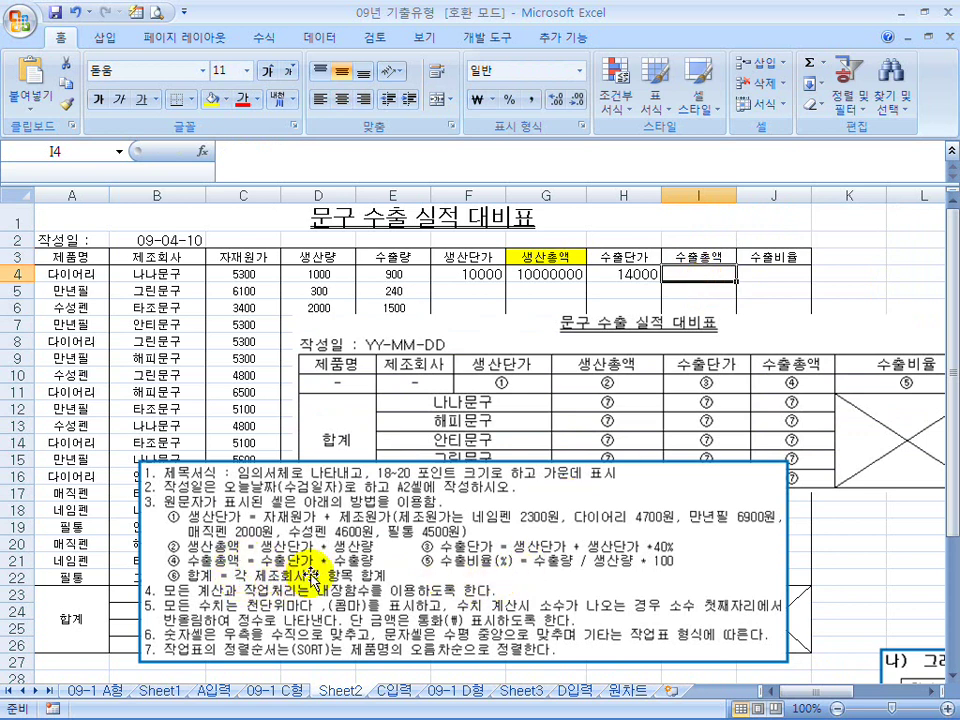
text(=)
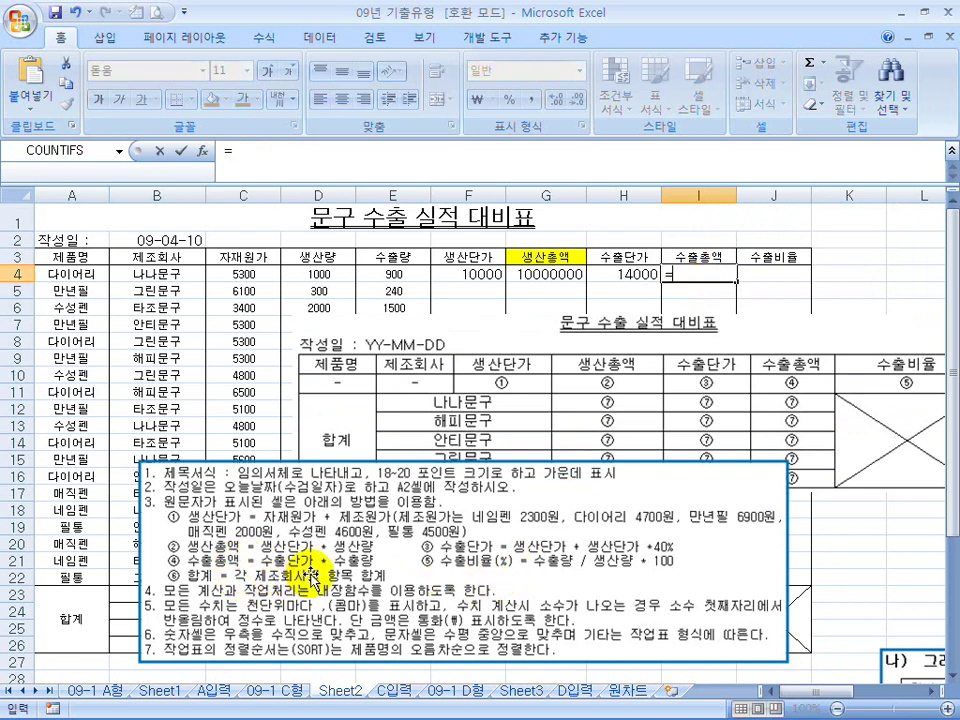
click(636, 274)
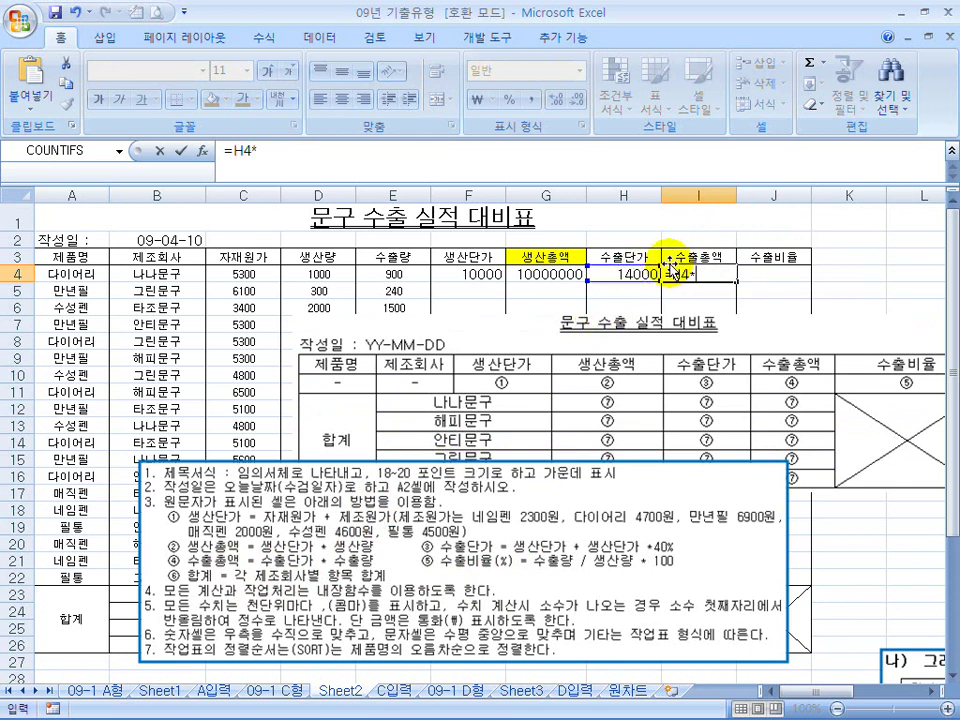
text(*)
click(398, 274)
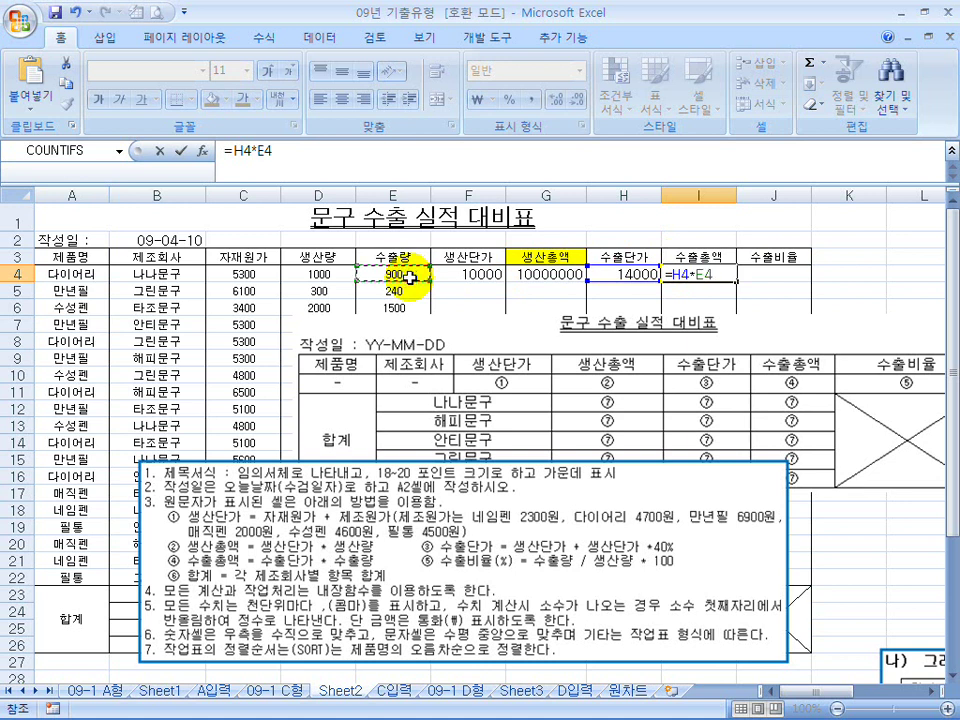
key(Return)
Calculate 수출비율 in J4 as 수출량 divided by 생산량 times 100 with the formula =E4/D4*100
click(784, 273)
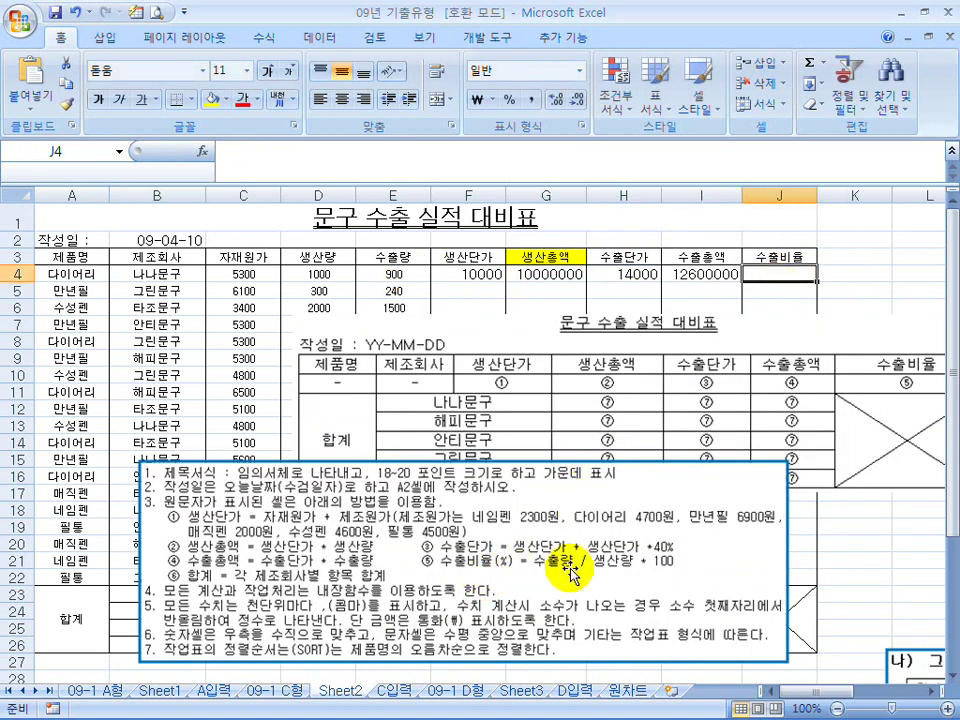
text(=)
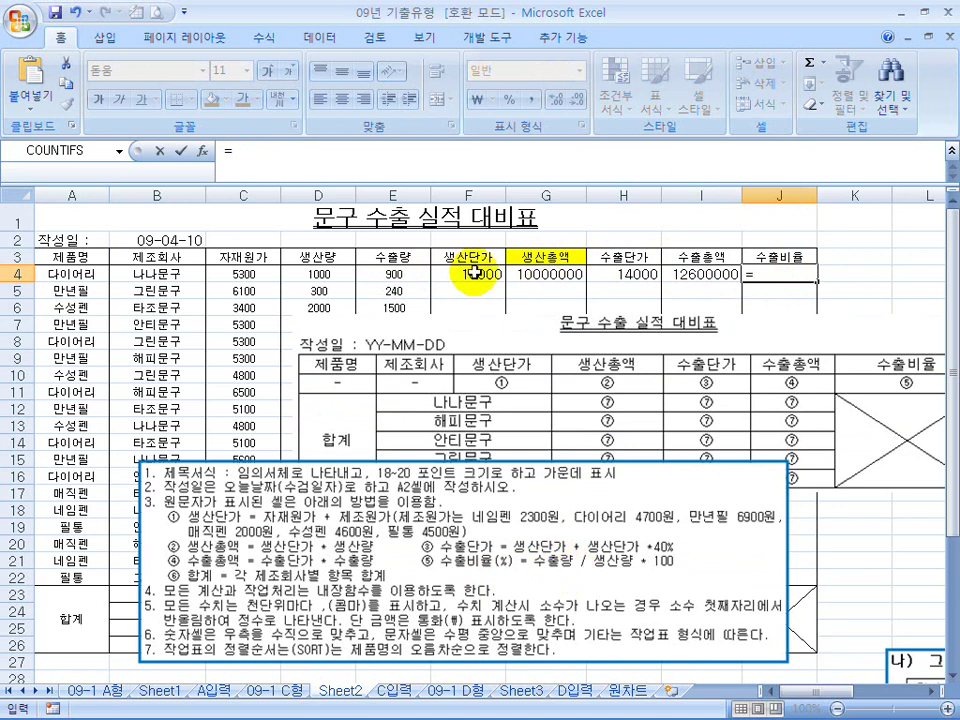
click(392, 273)
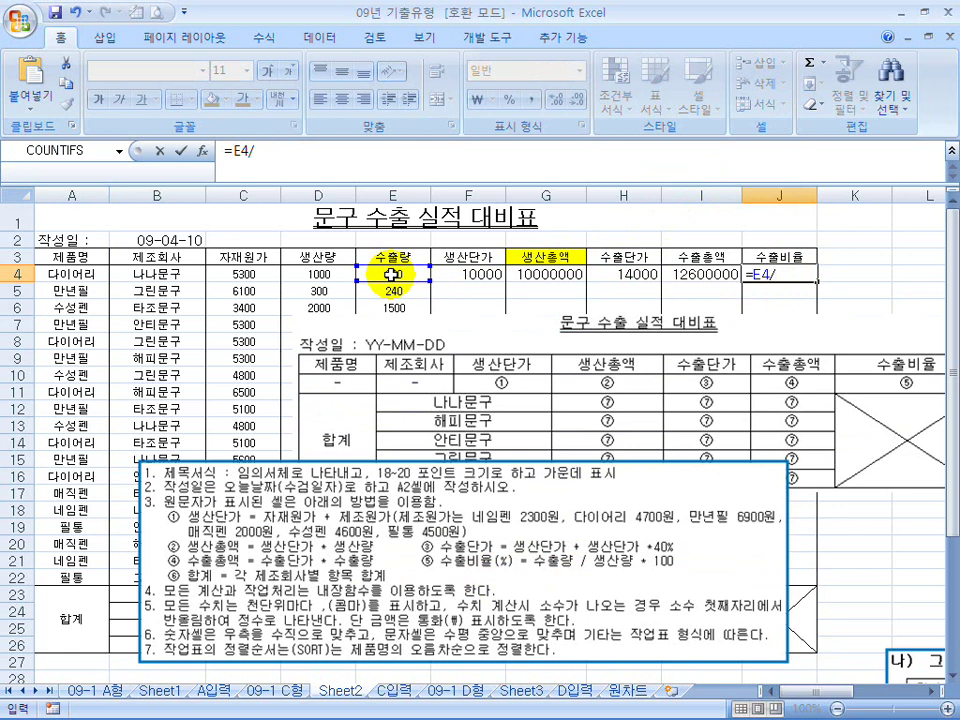
click(320, 275)
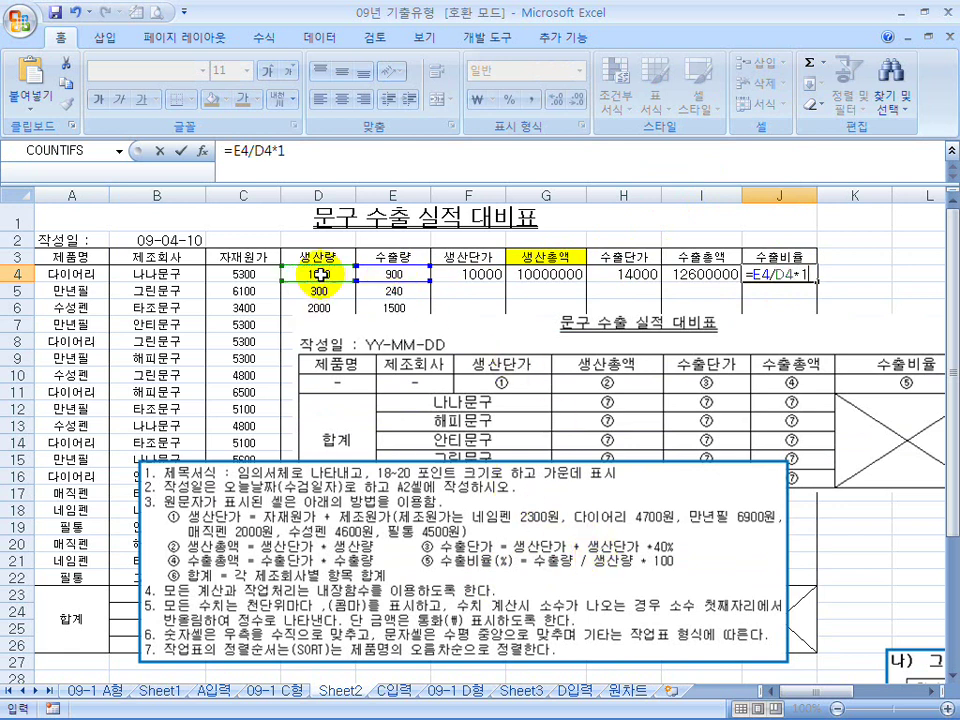
key(Return)
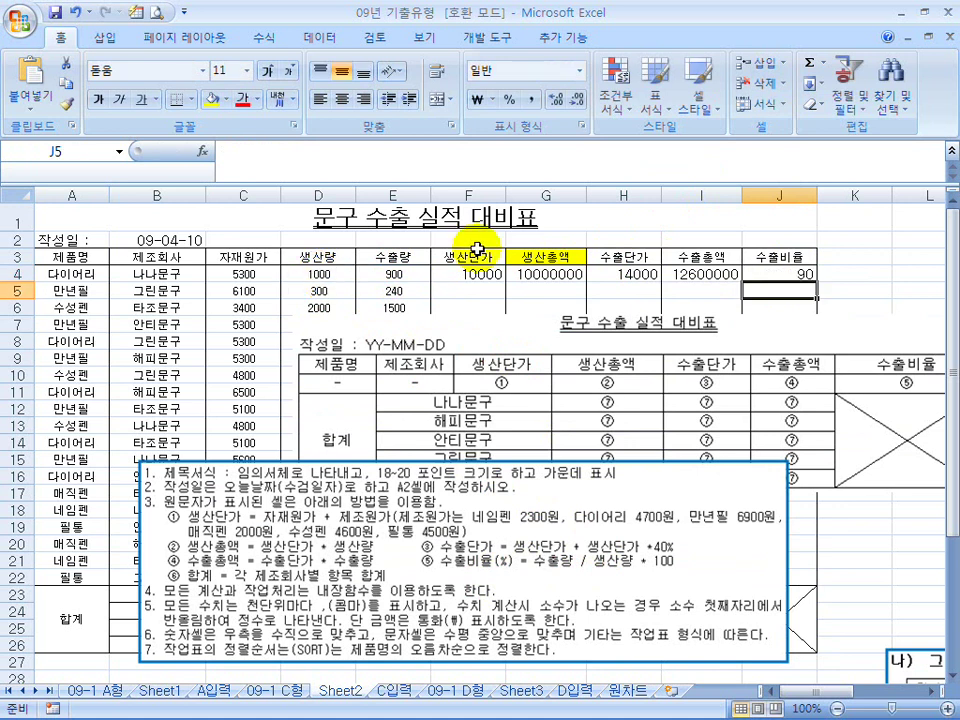
Change the 수출비율 formula in J4 to =E4/D4 and format the cell as a percentage
click(803, 273)
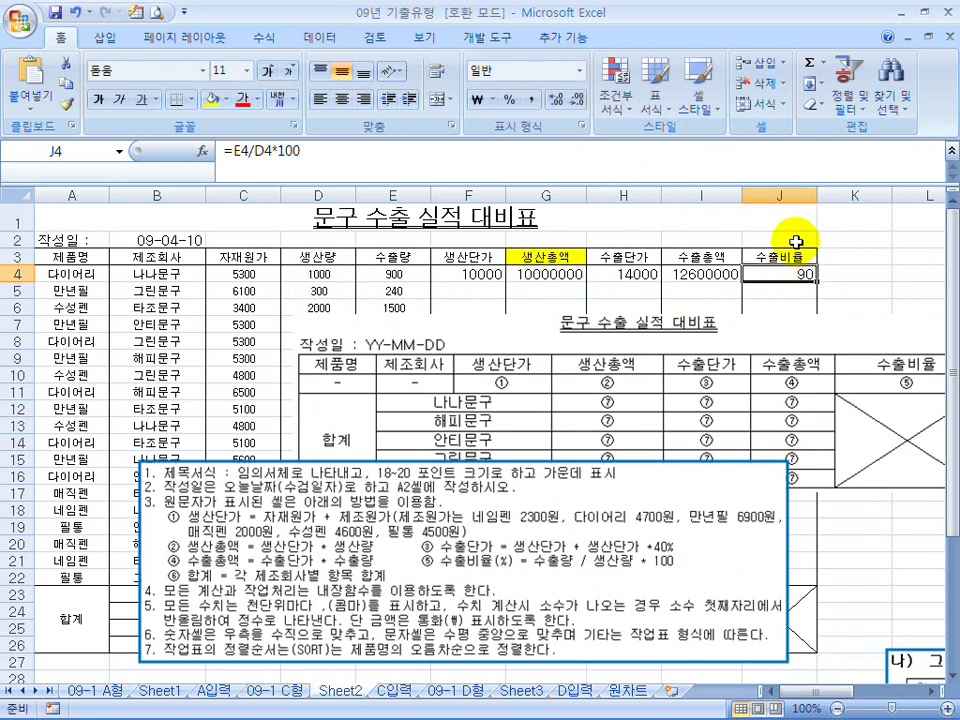
click(510, 100)
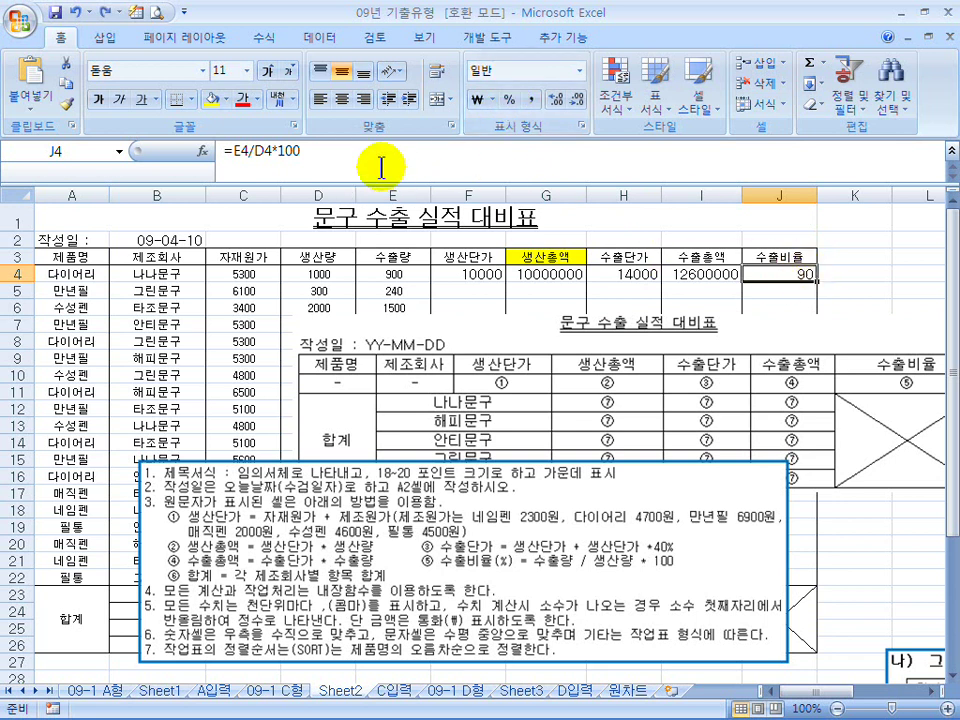
drag(312, 150, 277, 150)
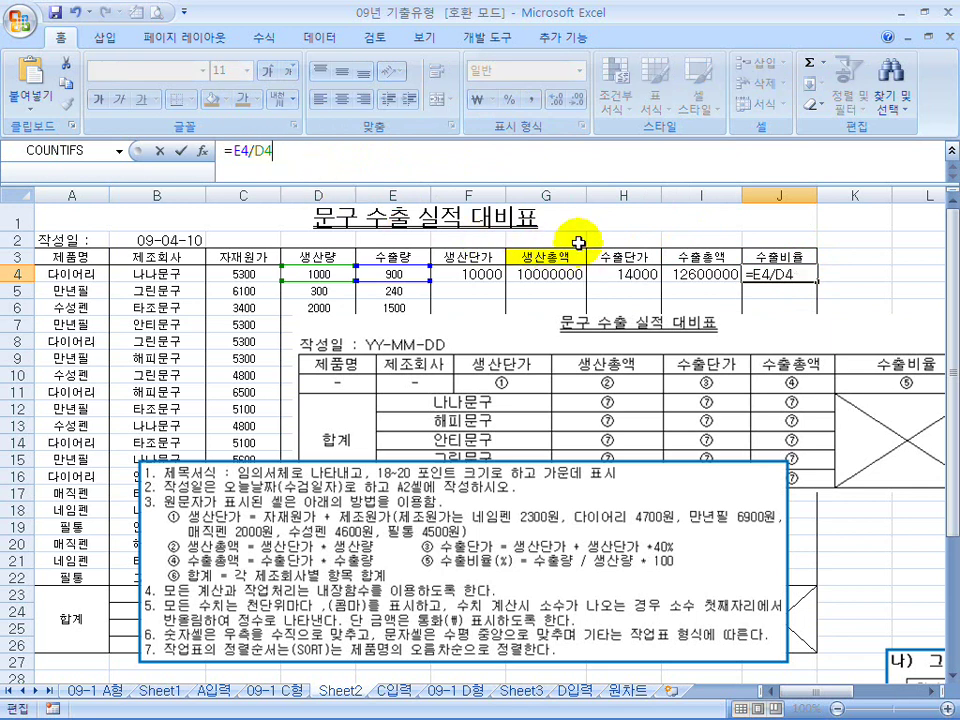
key(Return)
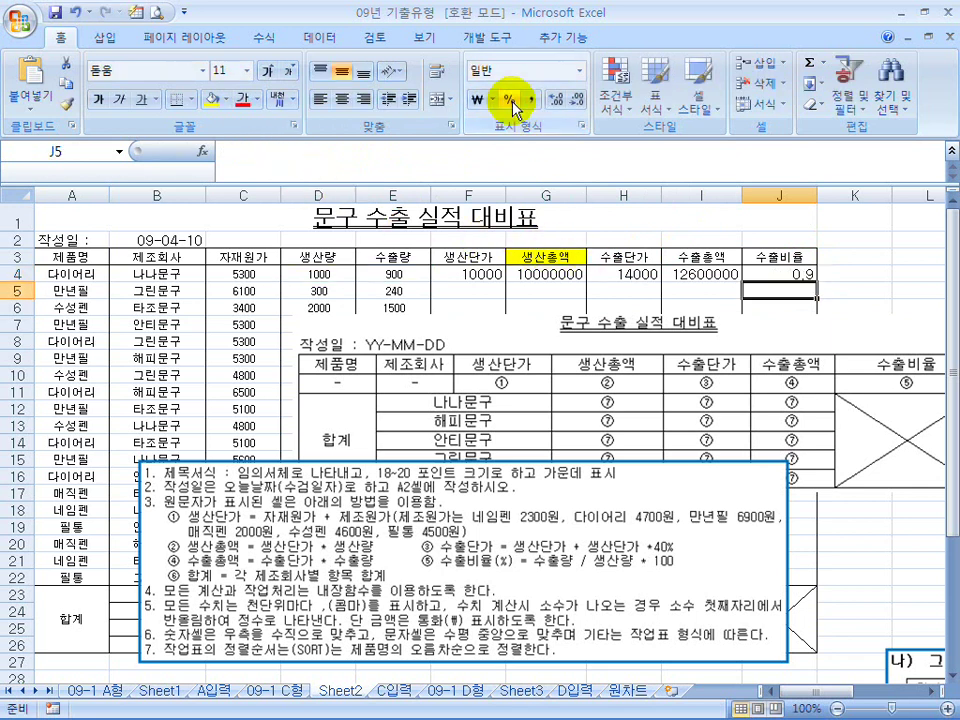
click(803, 274)
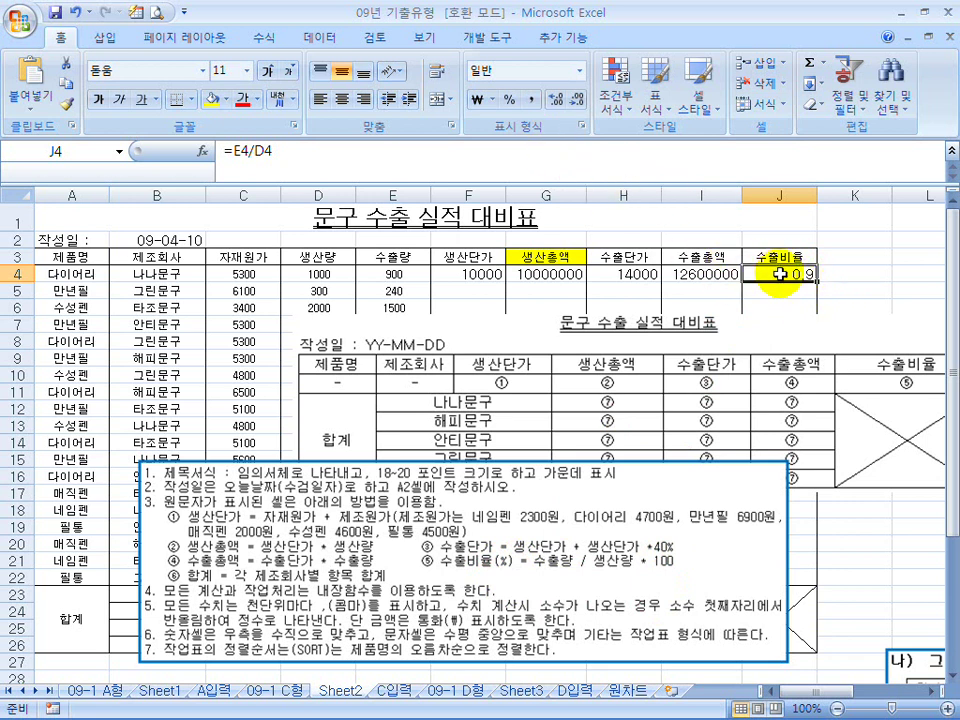
click(510, 101)
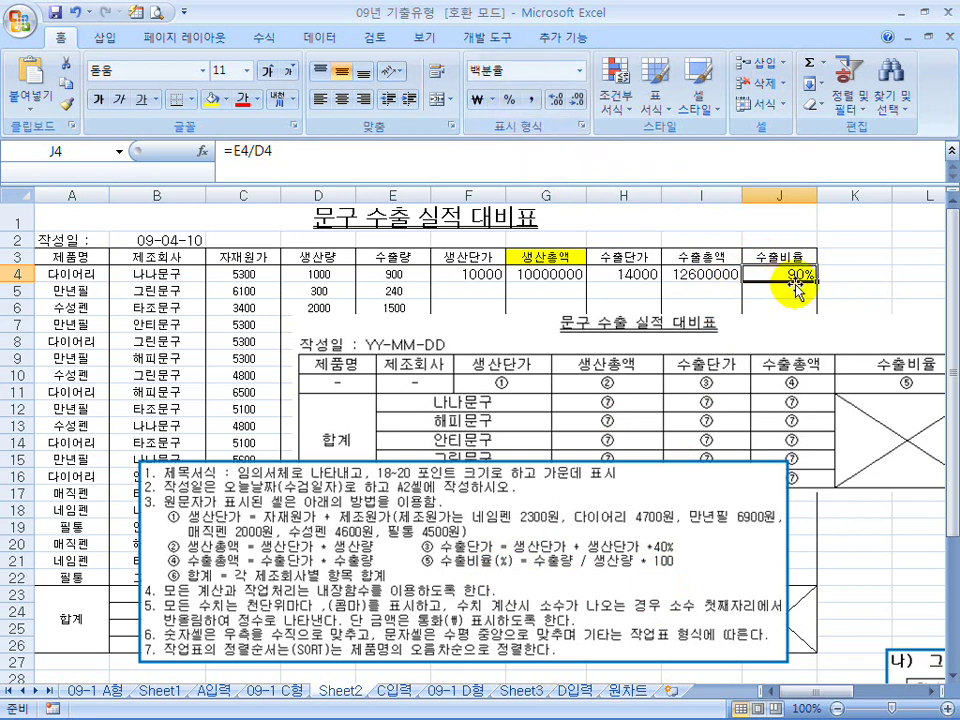
Move the sample-table picture and the instructions picture aside to uncover the data rows down to row 22
click(605, 405)
drag(350, 400, 814, 387)
click(578, 505)
drag(578, 505, 853, 520)
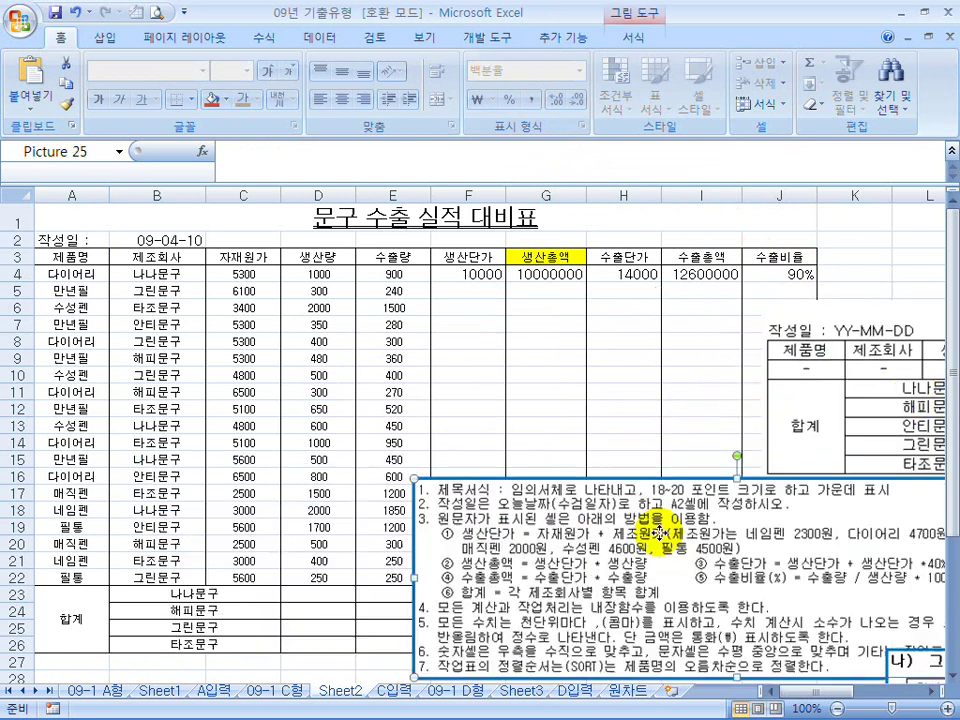
drag(715, 541, 855, 542)
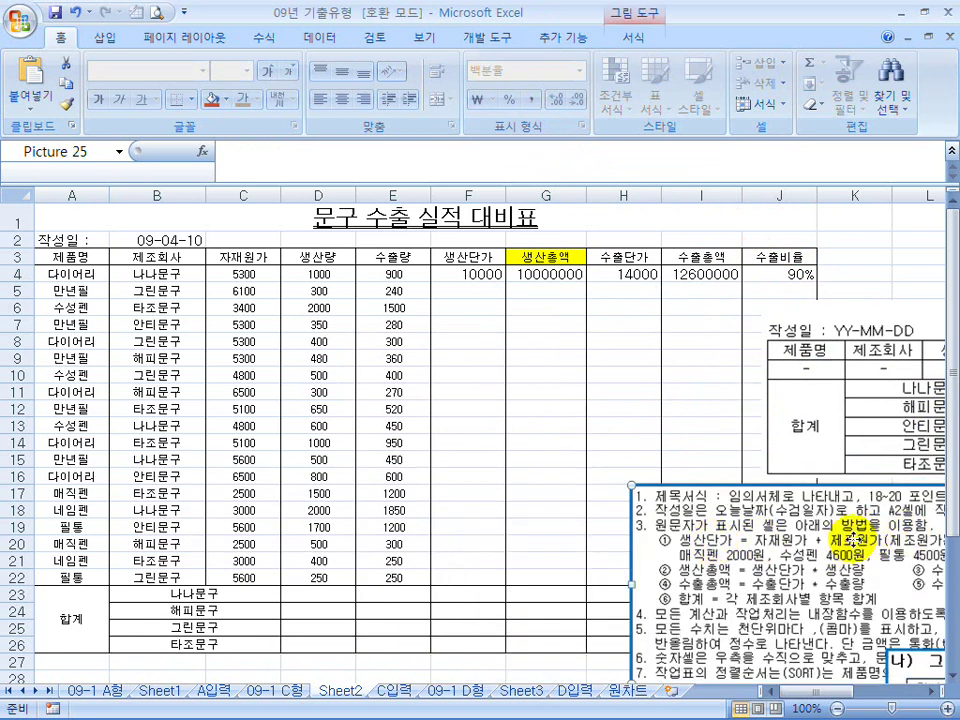
Fill the row 4 formulas for 생산단가, 생산총액, 수출단가, 수출총액 and 수출비율 down to row 22
click(489, 278)
drag(505, 282, 512, 580)
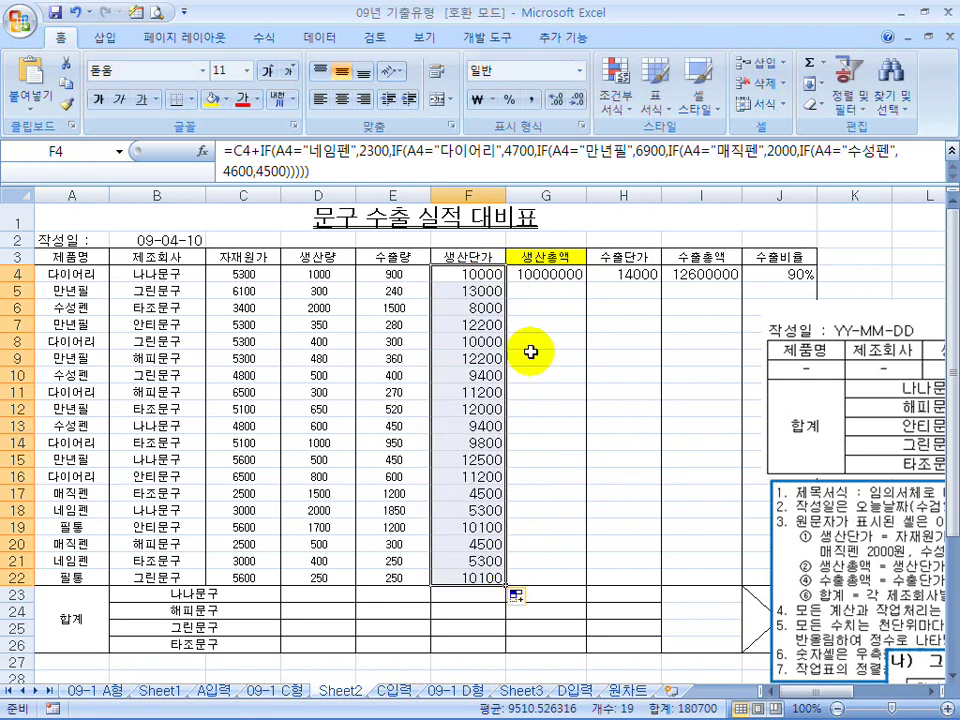
drag(560, 274, 818, 587)
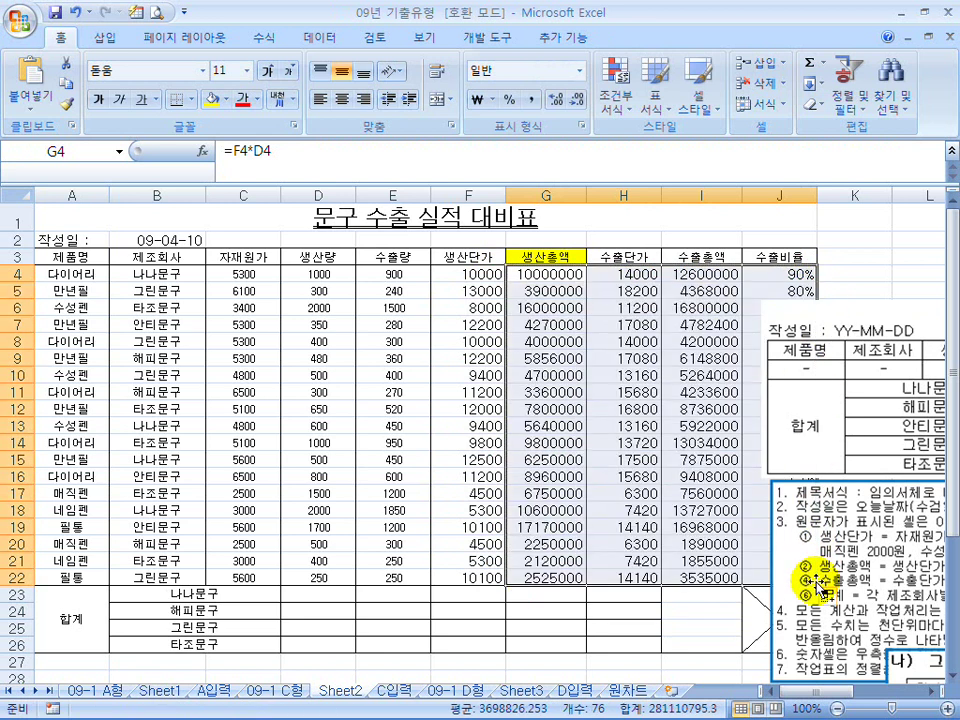
Move both reference pictures farther from the table so that the whole 수출비율 column is uncovered
click(853, 396)
drag(853, 396, 909, 401)
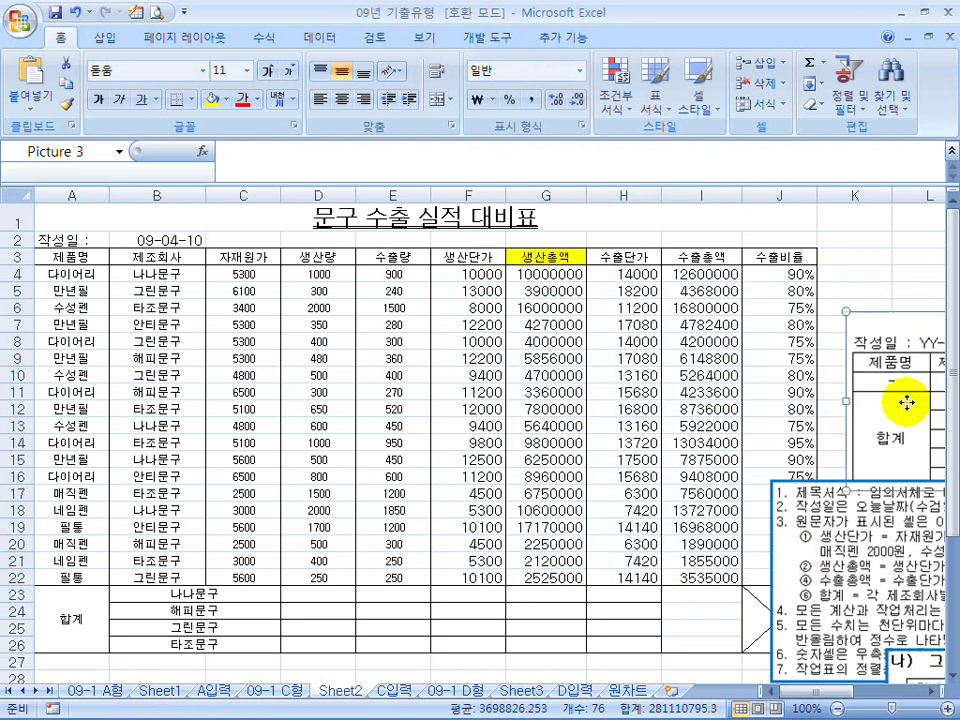
click(812, 545)
drag(812, 545, 870, 545)
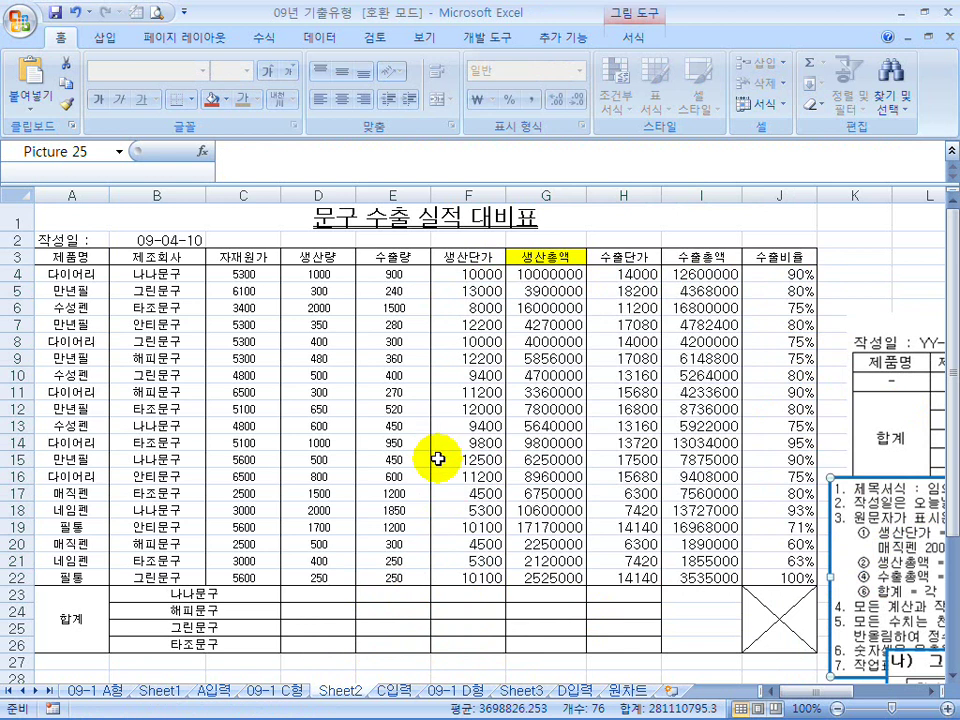
Switch to Sheet3 with the 상반기 수출내역 exercise
click(458, 690)
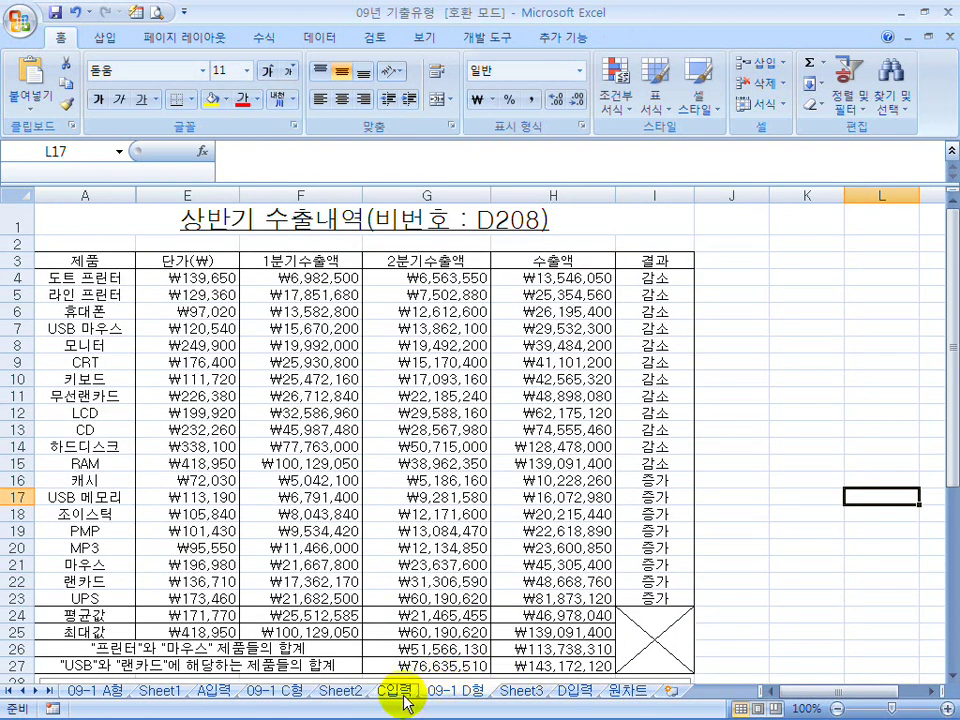
click(290, 690)
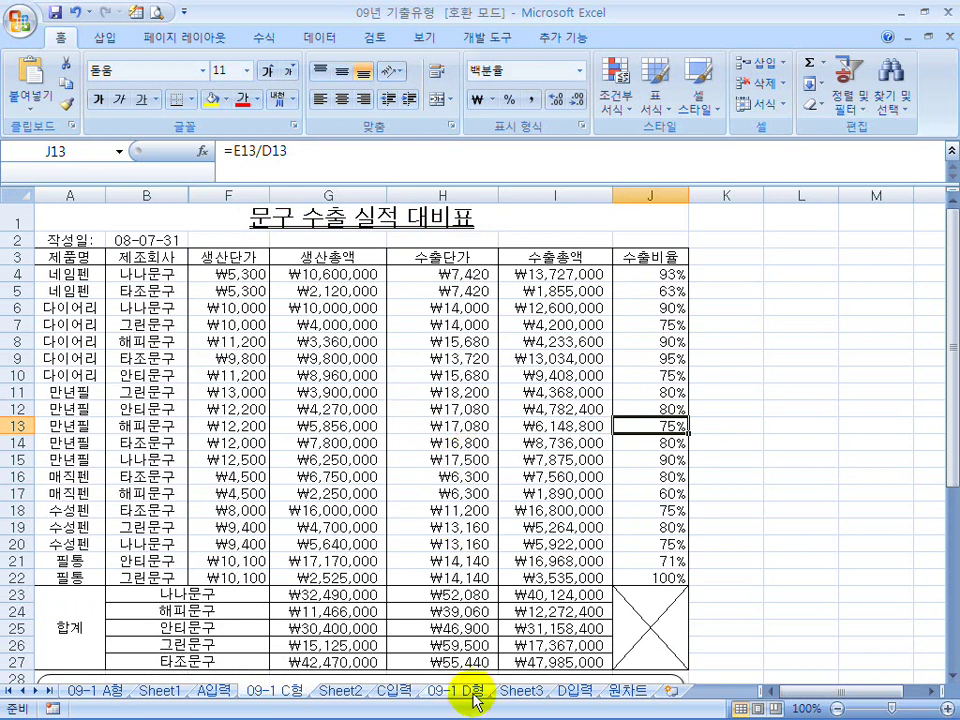
click(475, 693)
click(510, 690)
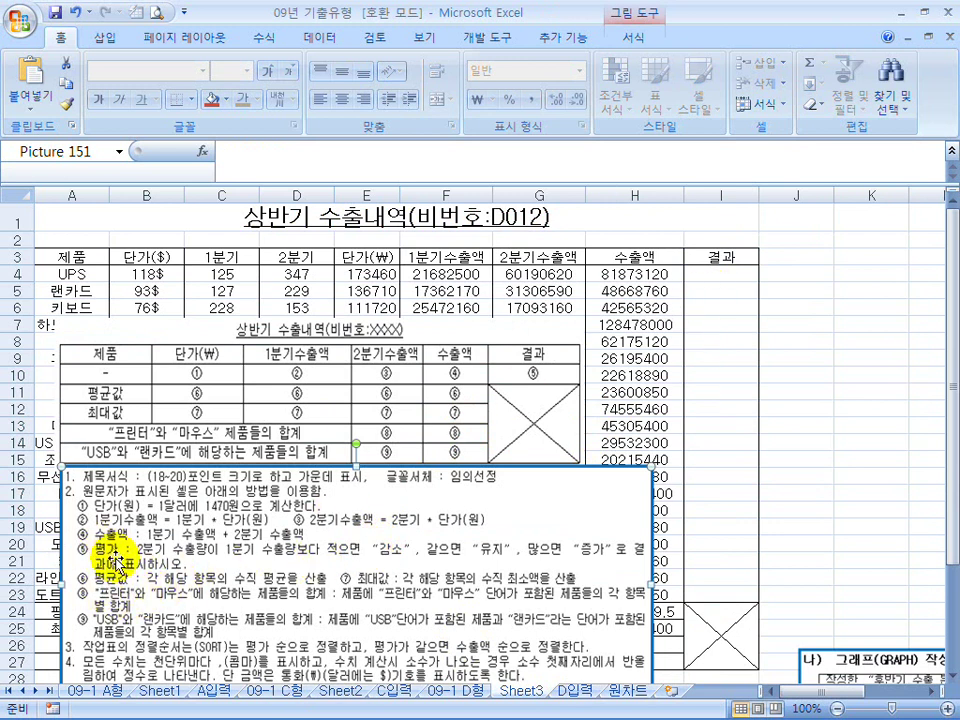
Examine the 결과 column and the 평가 rule for 감소, 유지 and 증가 in the instructions
click(634, 257)
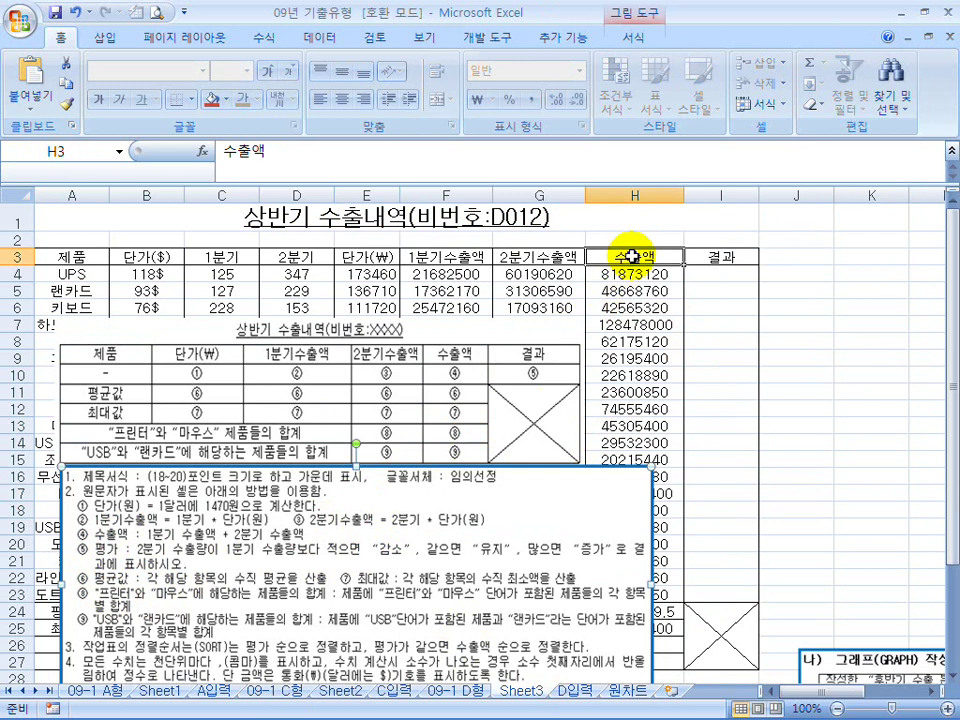
click(725, 259)
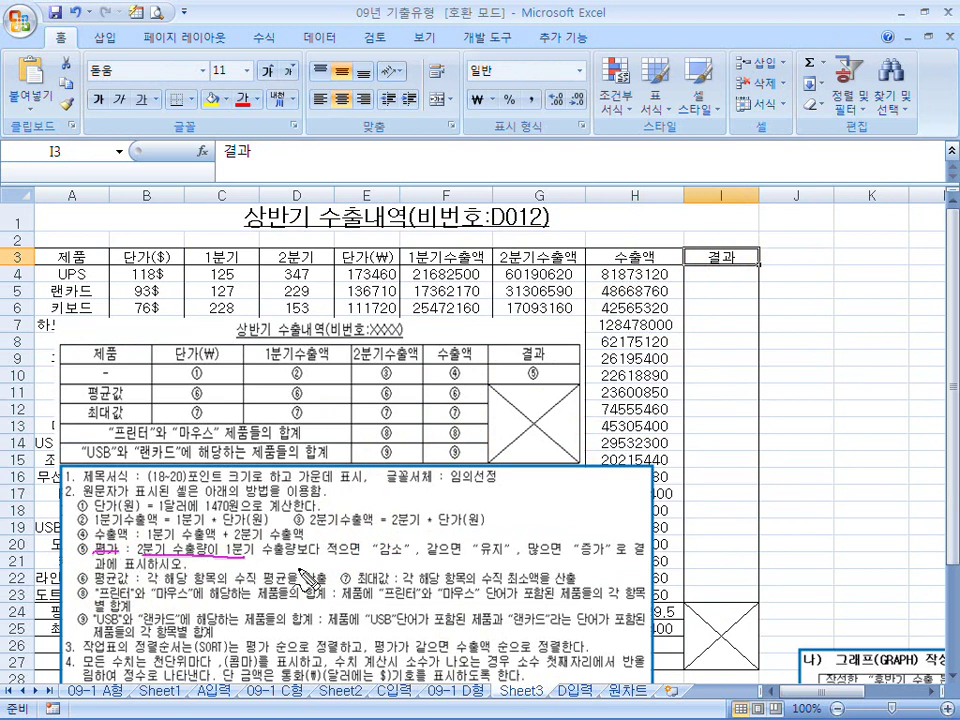
drag(416, 537, 428, 530)
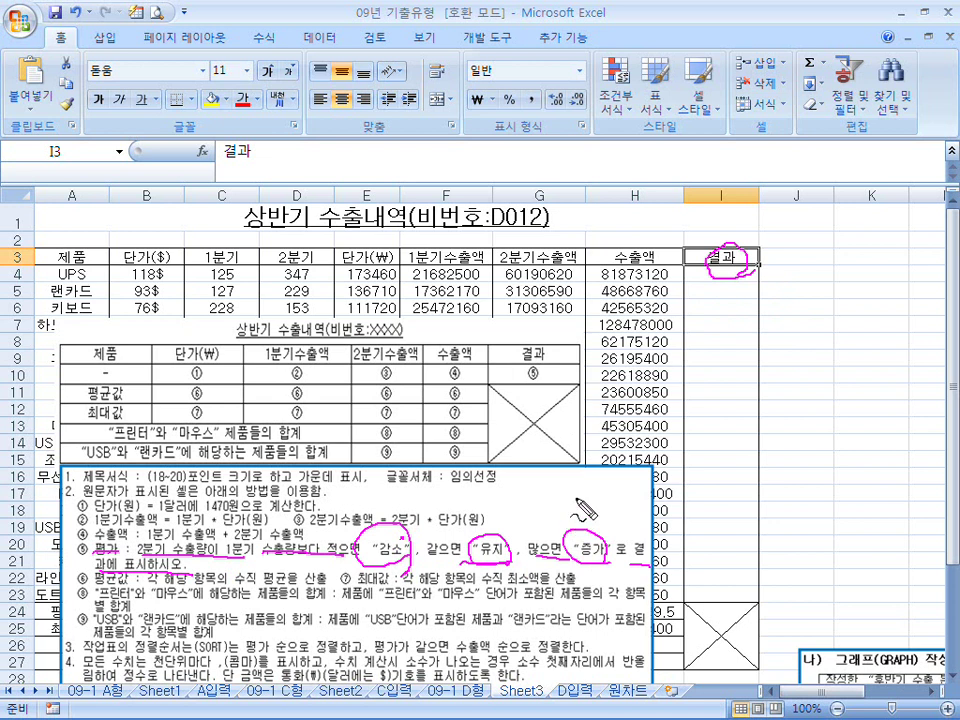
key(Escape)
Begin the 결과 formula in I4 with =if(D4<C4,"감소", comparing the 2분기 quantity with the 1분기 quantity
click(717, 280)
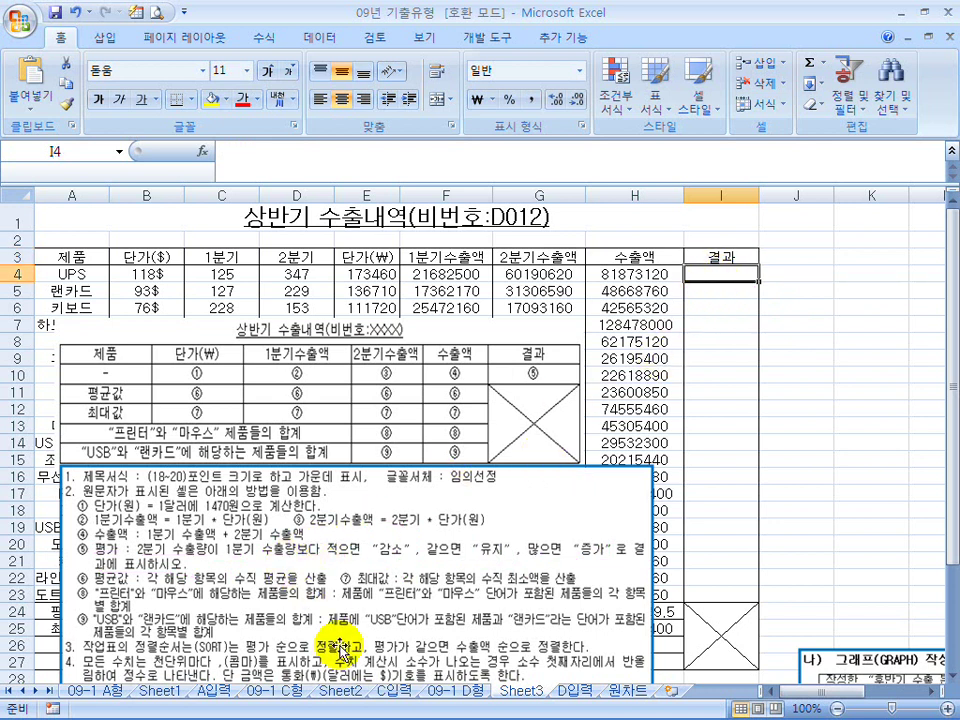
text(=ㅑㄹ()
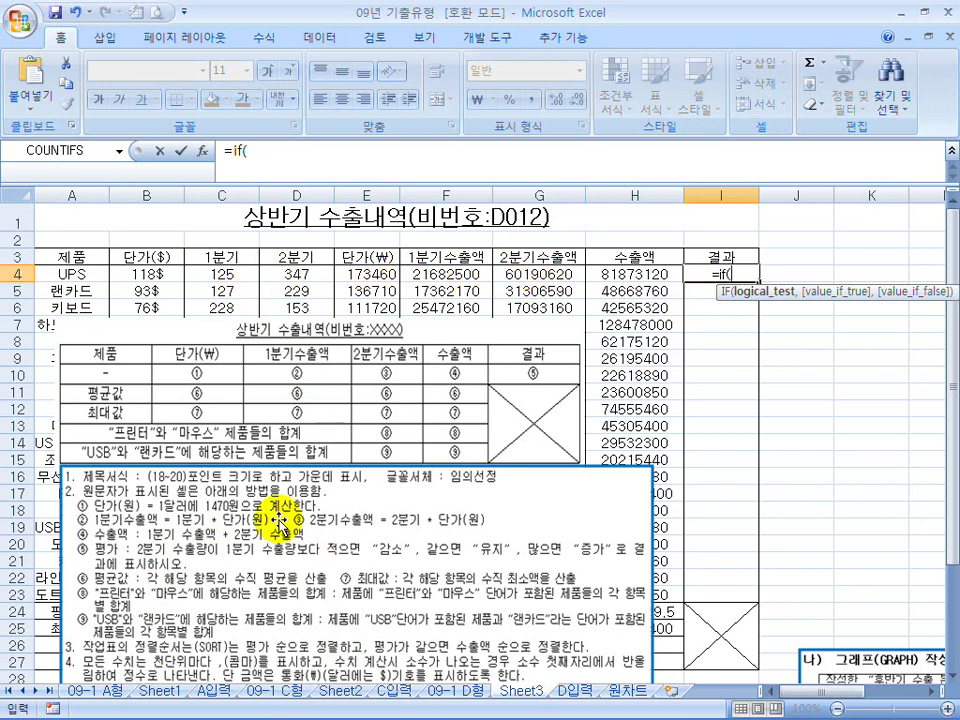
click(303, 275)
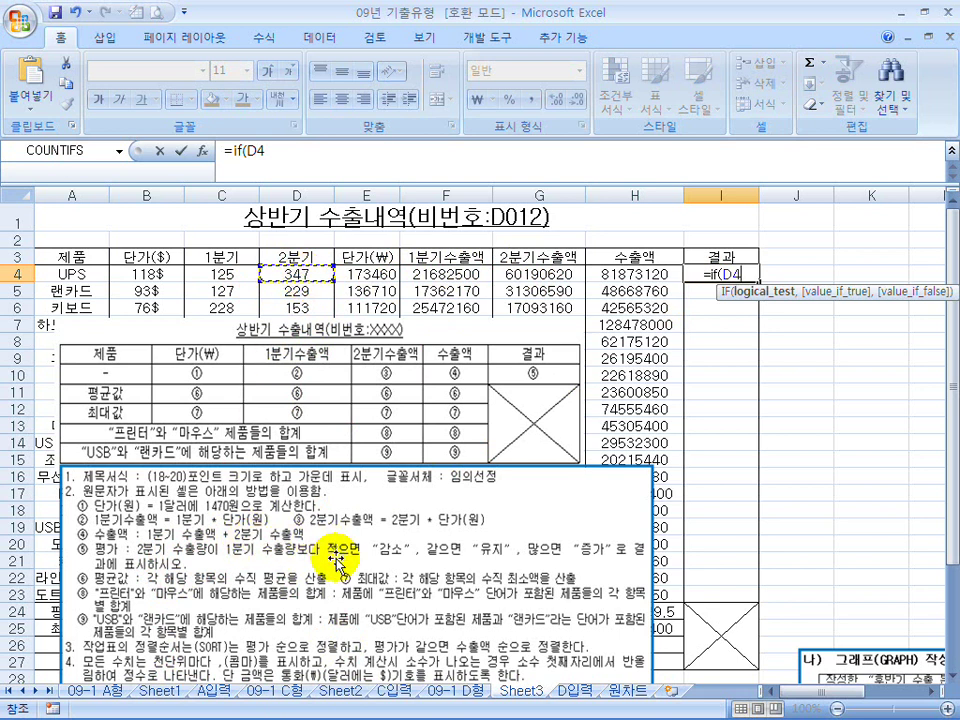
text(<)
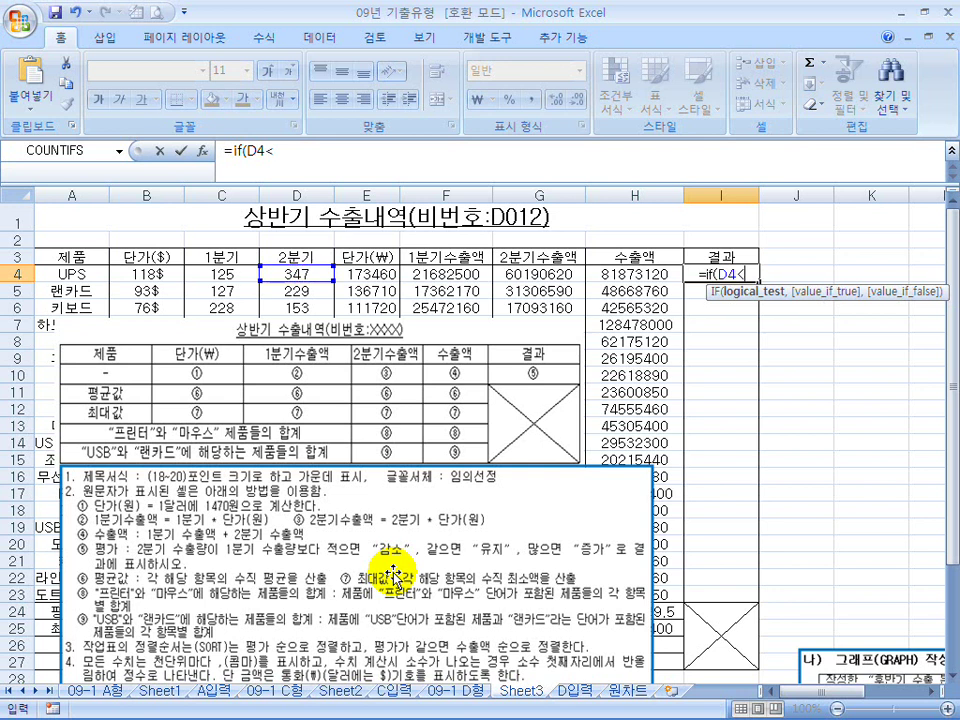
click(231, 272)
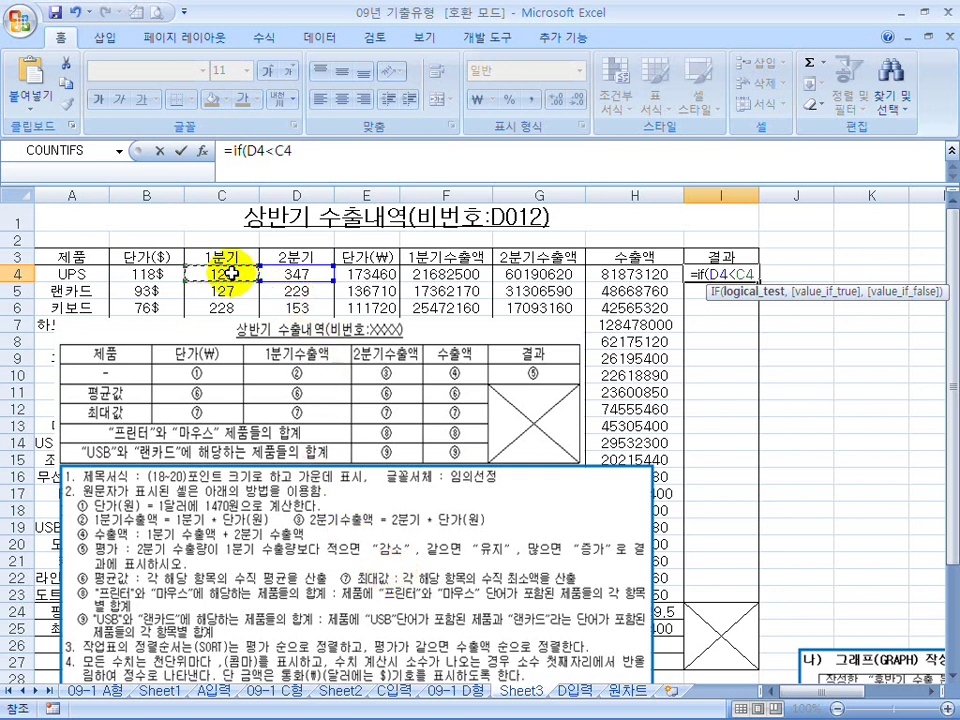
click(340, 155)
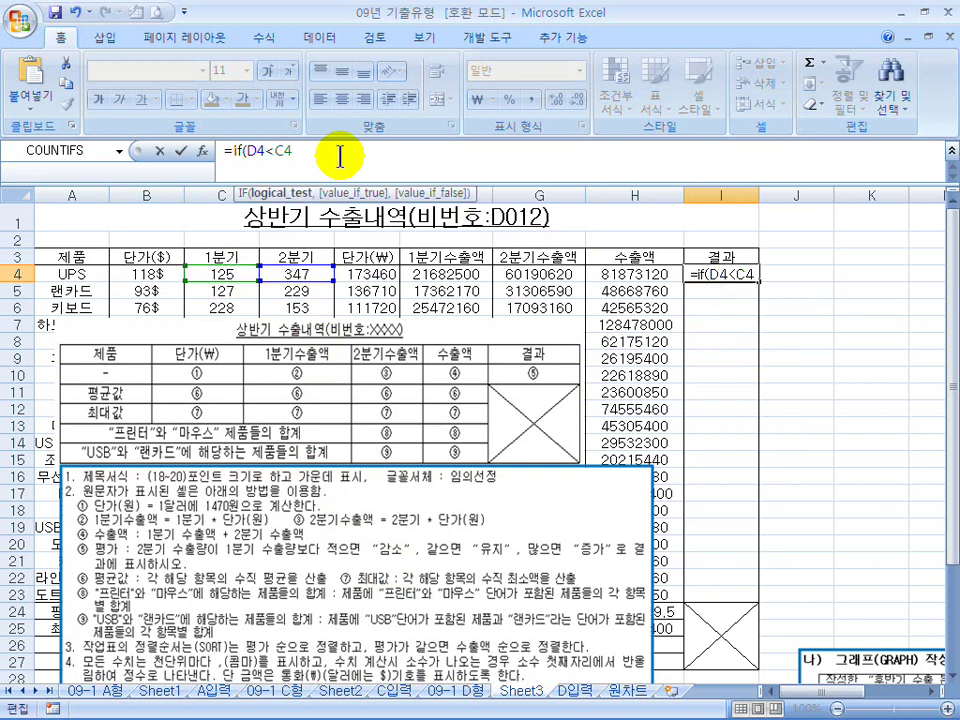
text(,"rkath)
key(BackSpace)
key(BackSpace)
key(BackSpace)
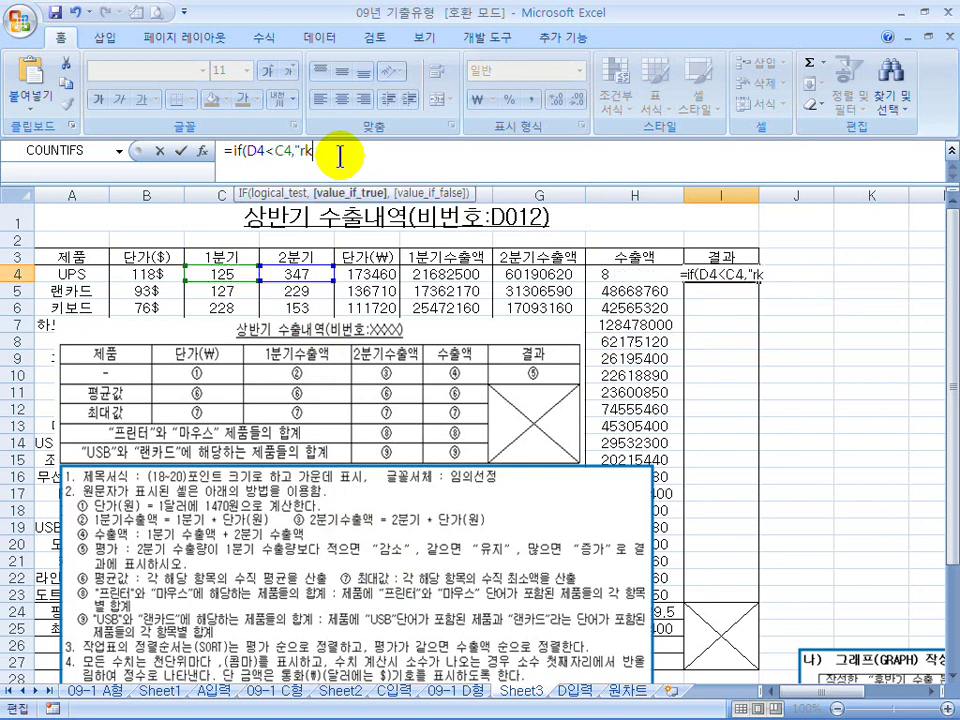
text(rkath)
text(",)
Nest a copy of the IF condition in the I4 formula, changed to if(D4=C4,"유지",
drag(340, 155, 244, 158)
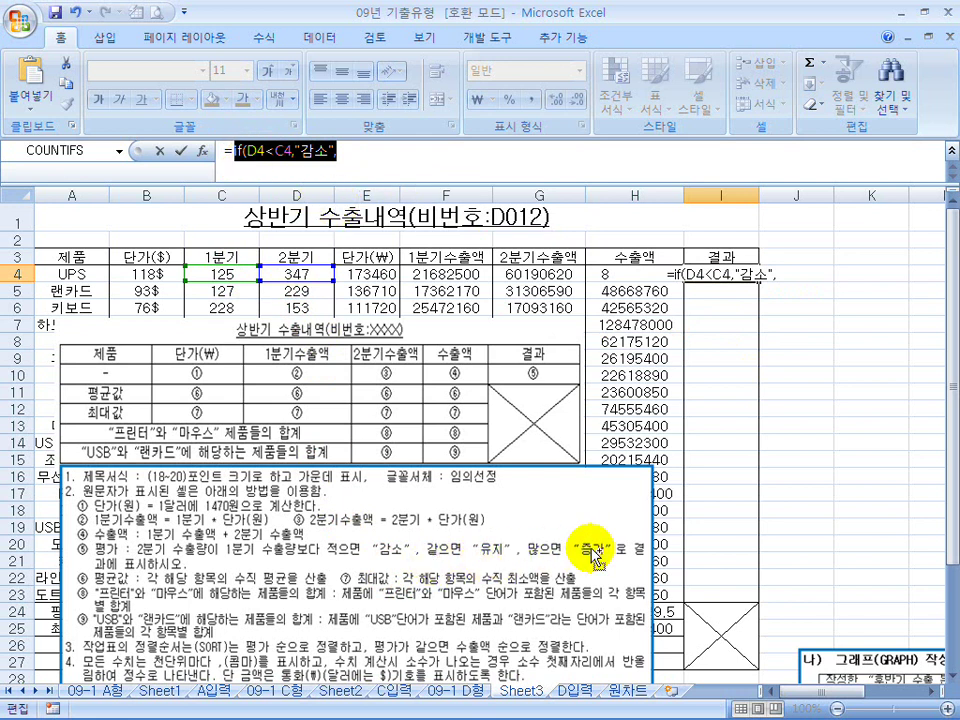
click(386, 157)
key(ctrl+v)
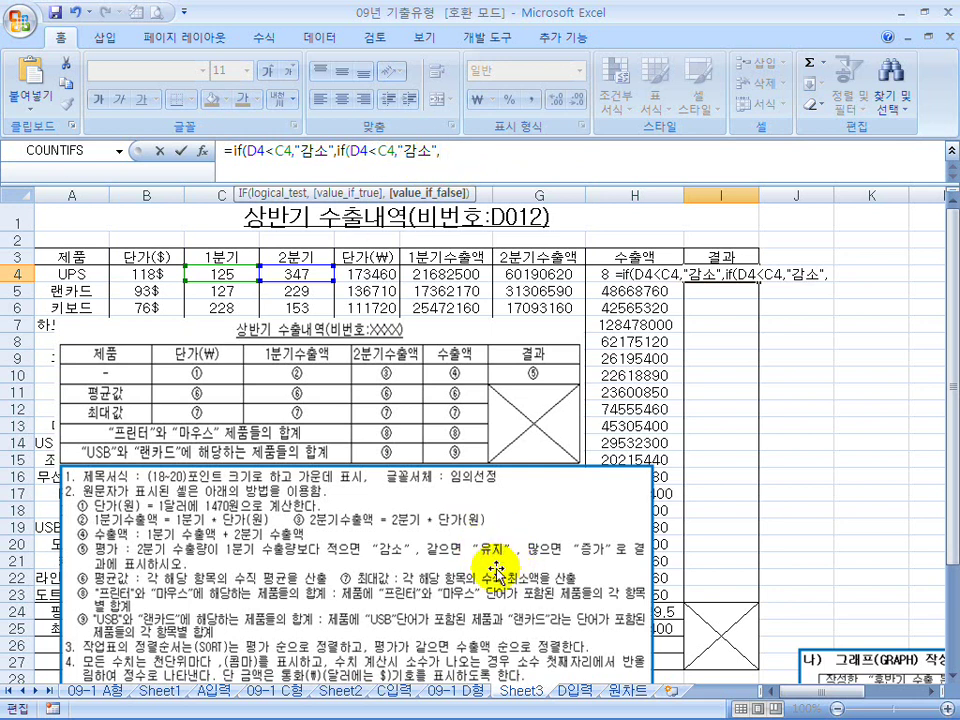
click(375, 152)
key(BackSpace)
text(=)
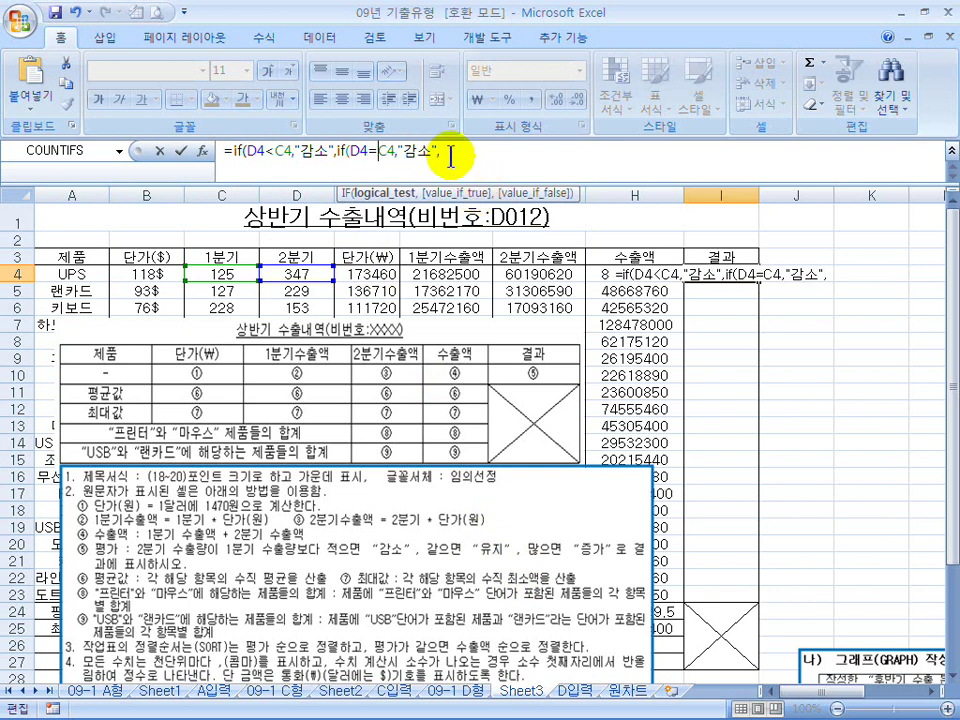
drag(429, 152, 415, 153)
text(유지)
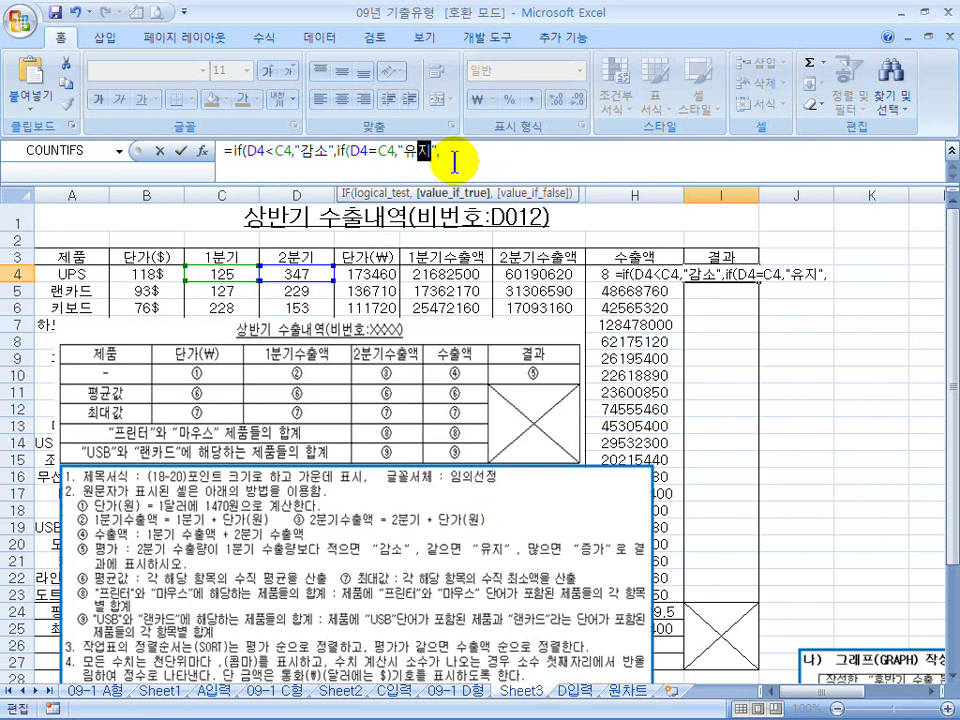
Complete the I4 formula with "증가" as the remaining result and enter it with both IF functions closed
click(454, 162)
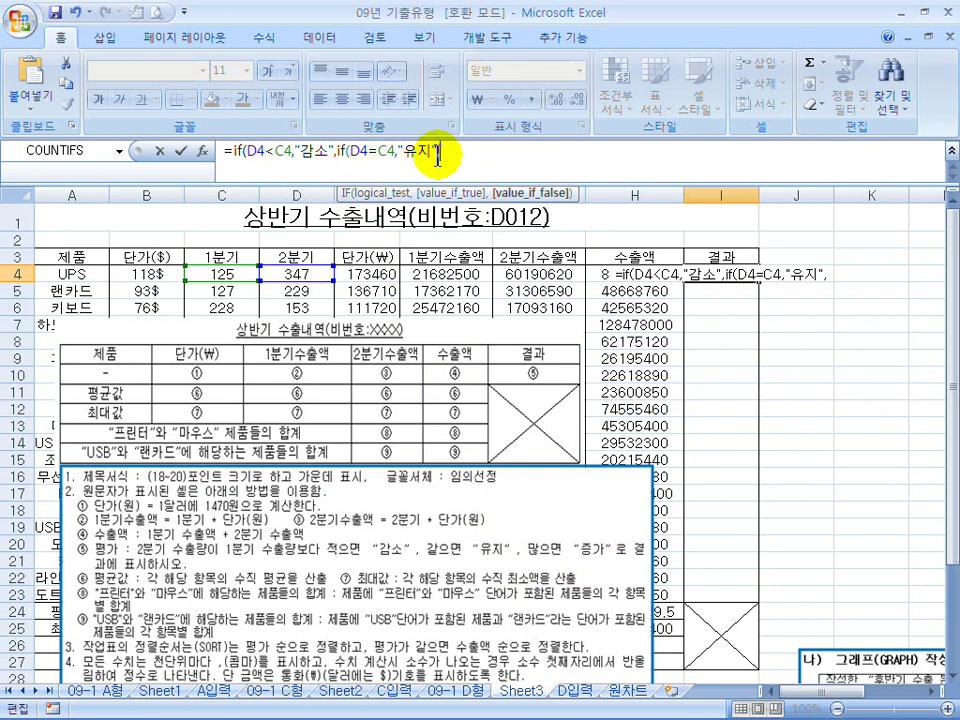
text("증)
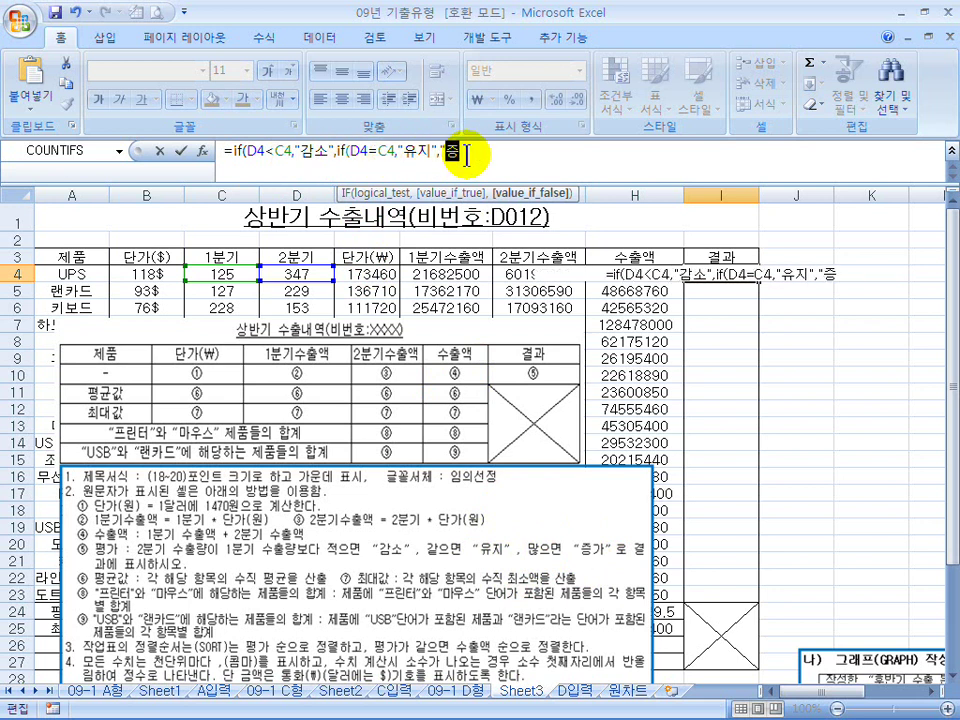
text(가")
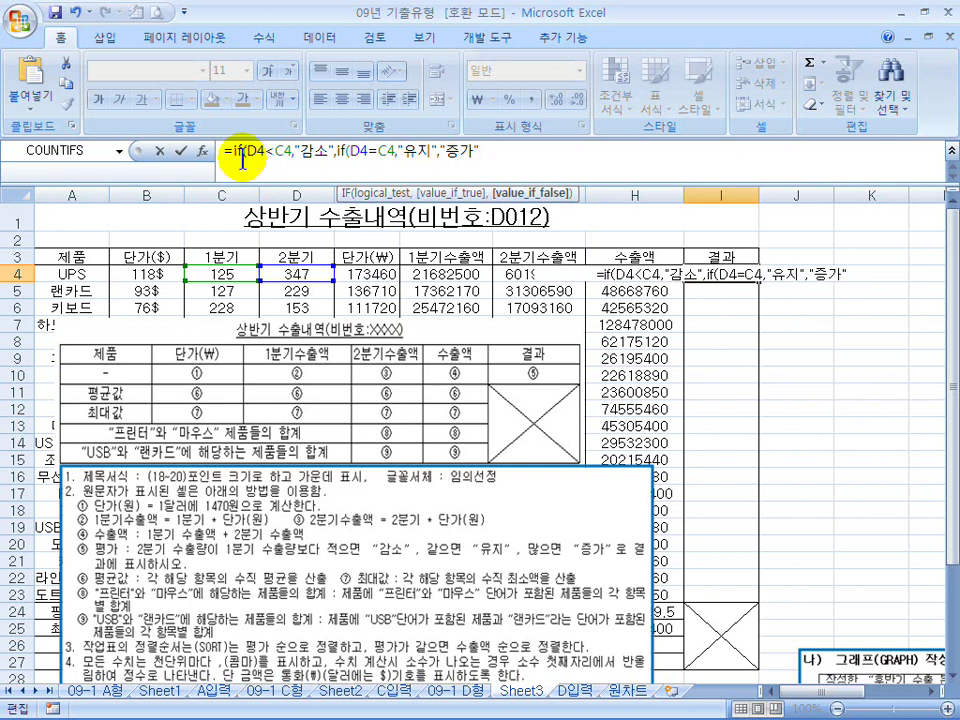
text()))
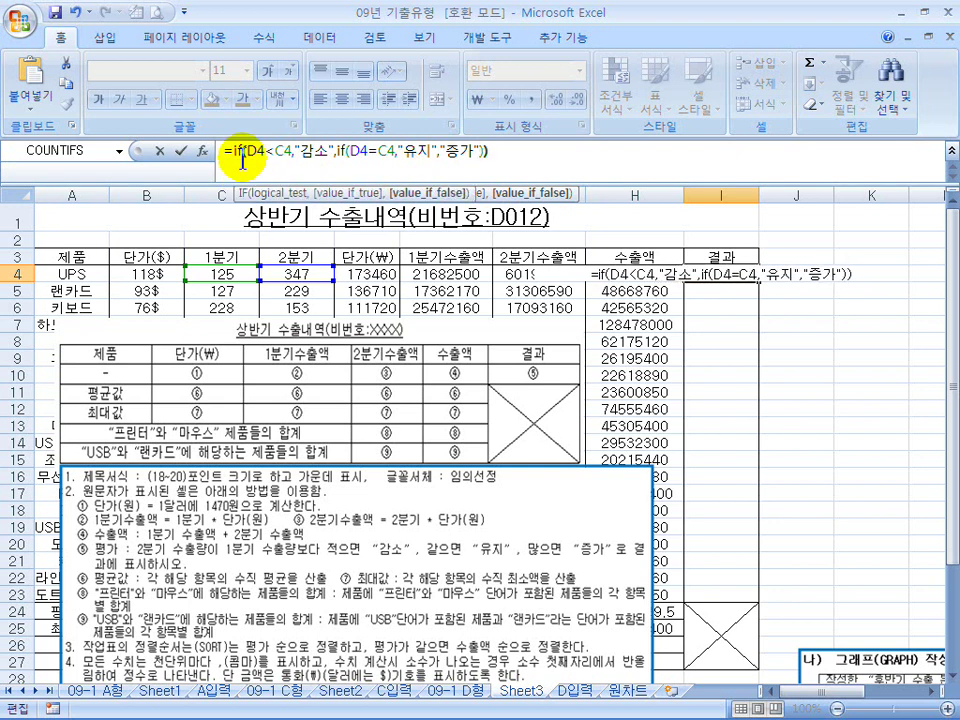
key(Return)
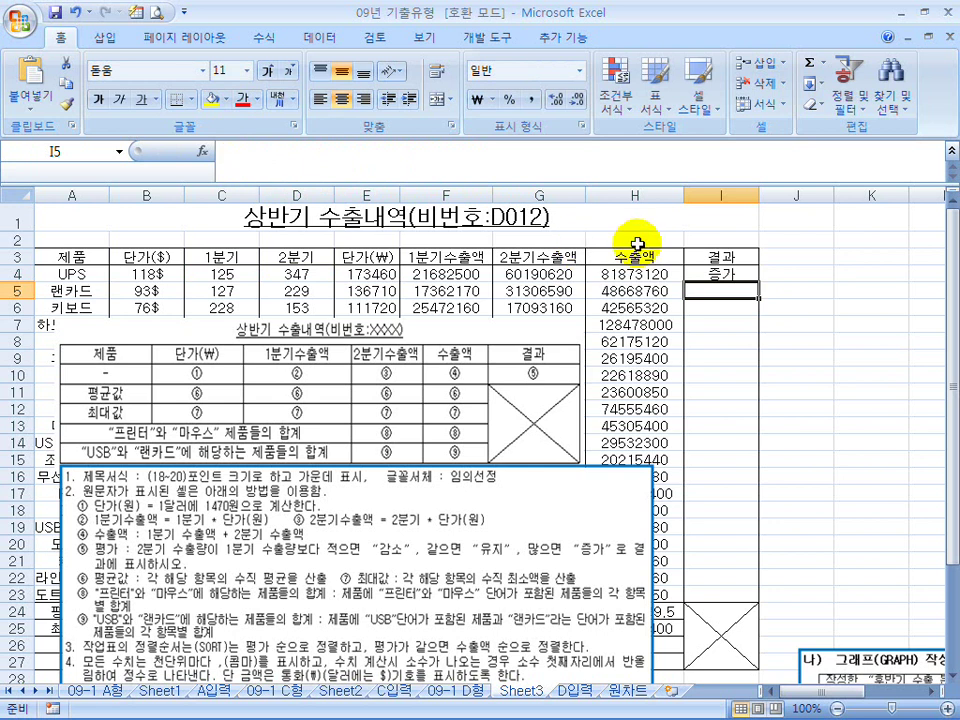
Fill the 결과 formula from I4 down to I23
click(713, 276)
drag(757, 282, 750, 596)
click(298, 274)
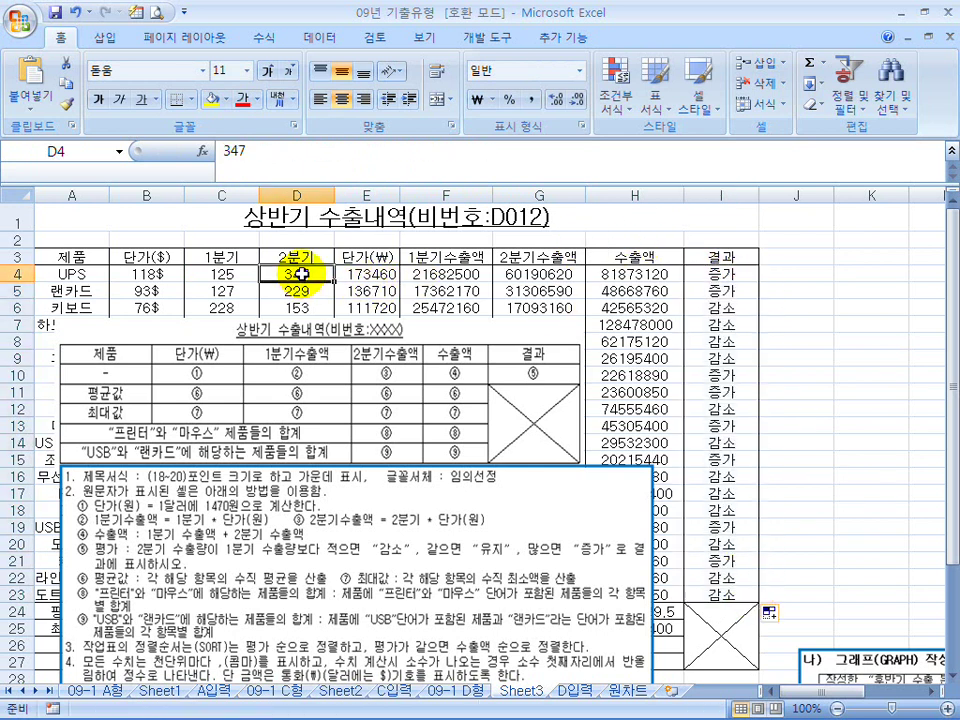
Compare the 1분기 and 2분기 quantities of the first products with their 결과 grades
click(211, 276)
click(289, 273)
click(221, 292)
click(306, 293)
drag(289, 309, 722, 512)
Move the sample table picture and the instruction picture off columns A to C of the export table
click(721, 410)
drag(497, 426, 745, 391)
click(560, 512)
drag(762, 488, 738, 490)
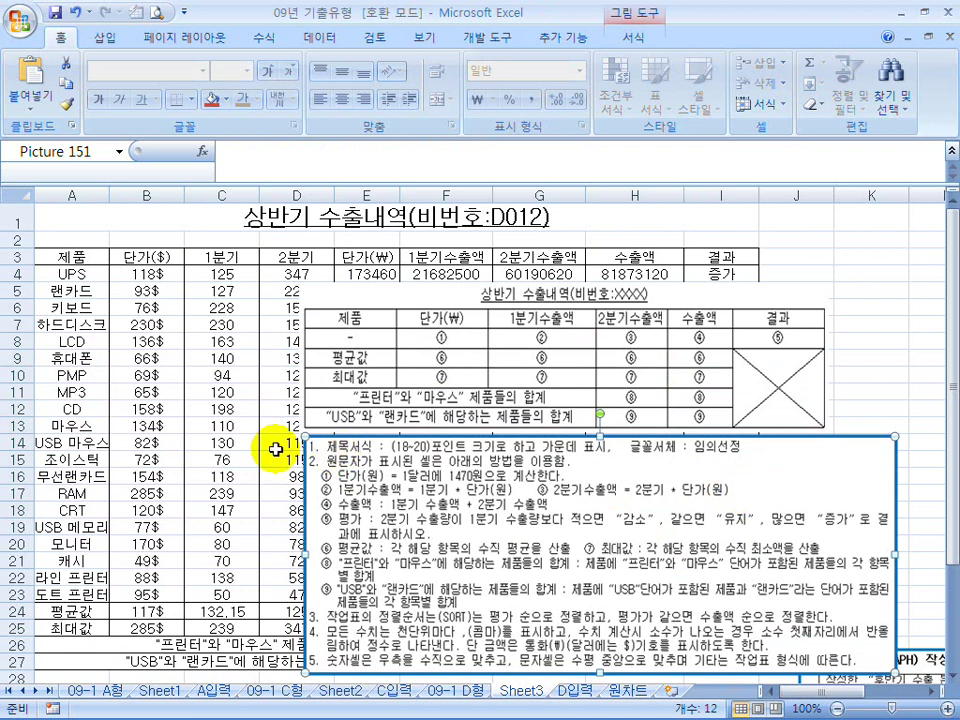
click(242, 429)
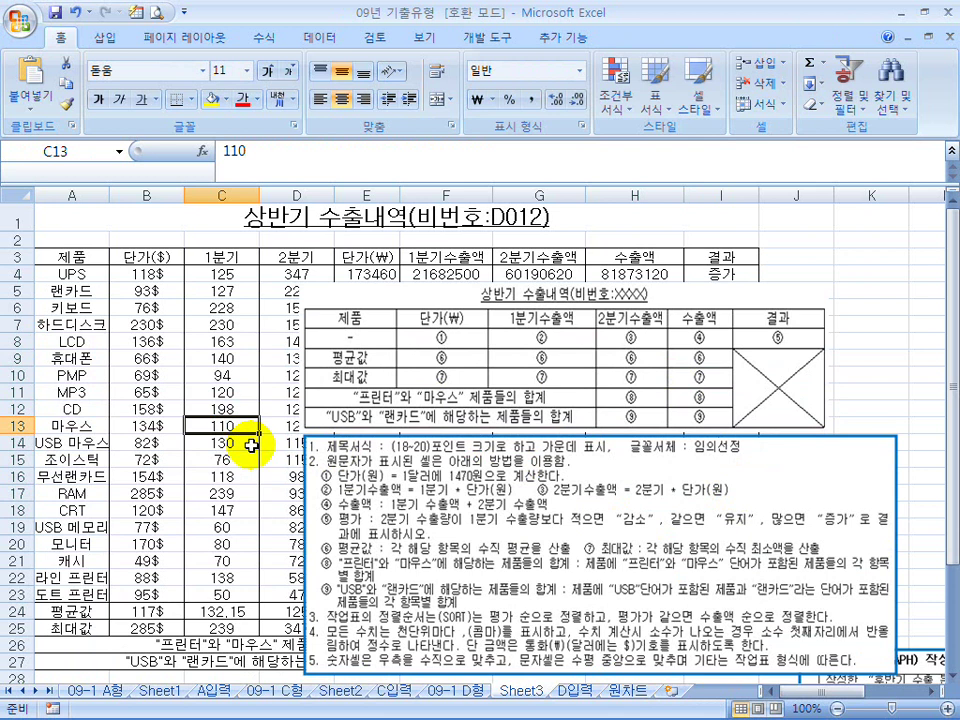
Switch to the 기본함수(수식)-RANK_IF workbook and open its 반올림_올림_버림 sheet
key(super)
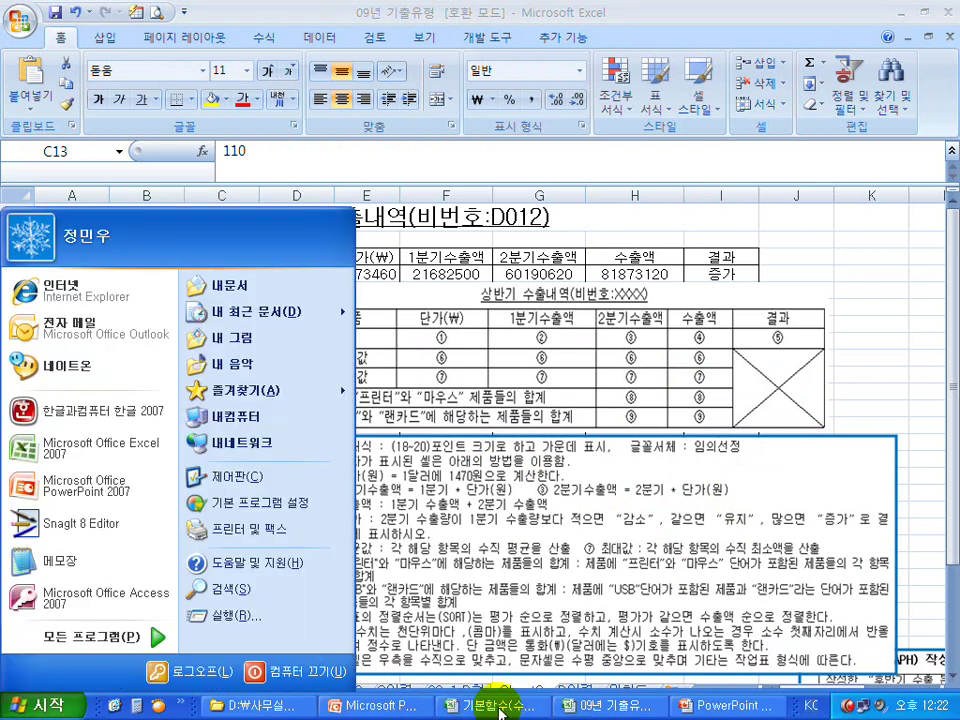
click(500, 706)
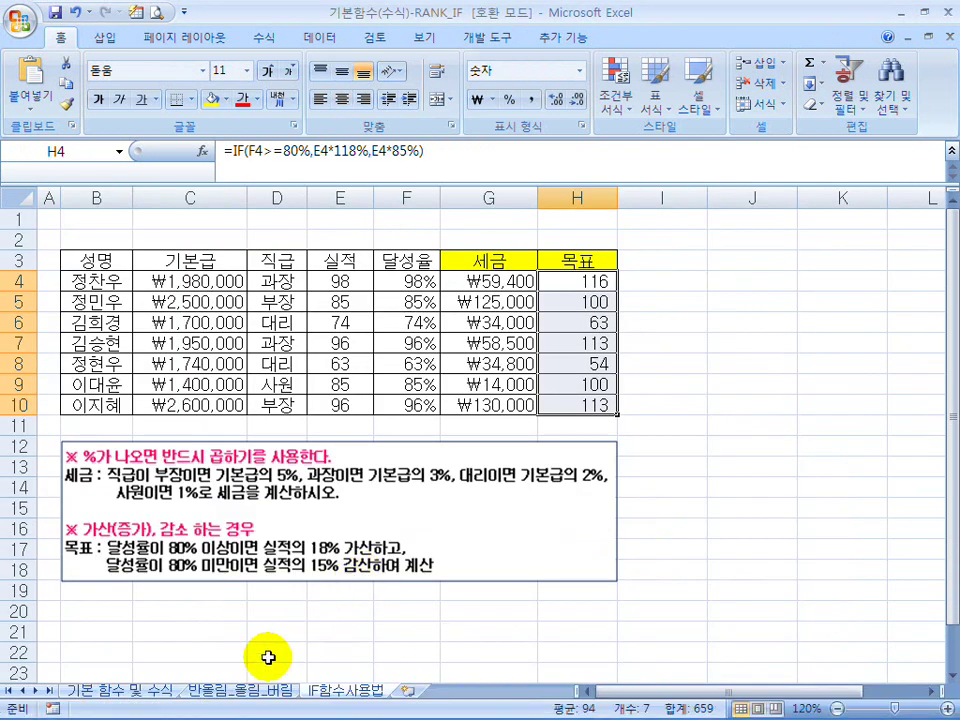
click(242, 695)
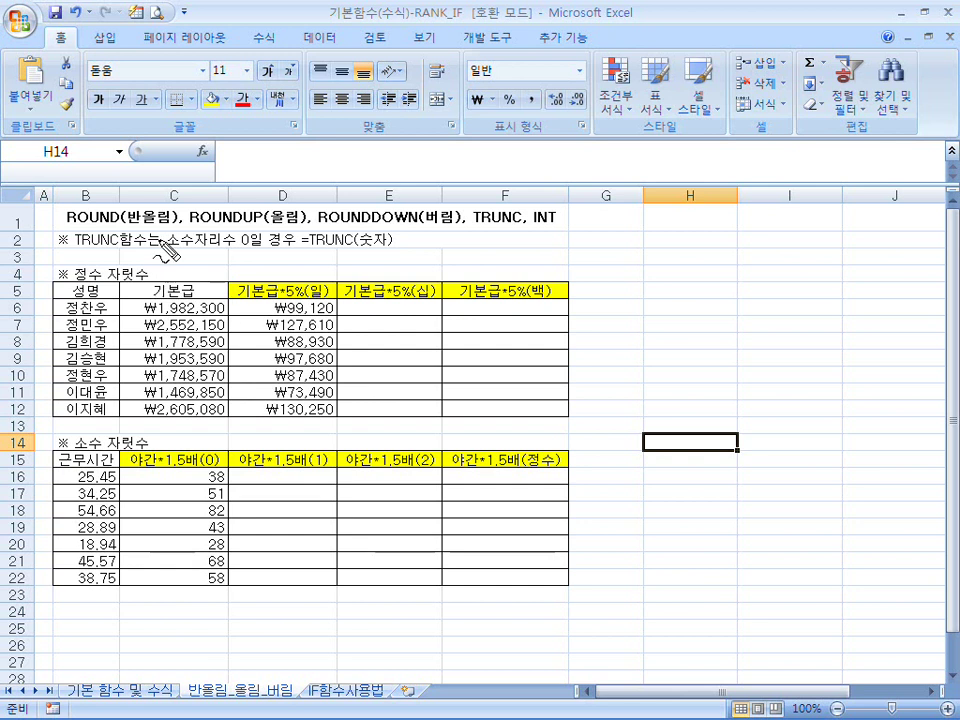
Examine the list of functions in the sheet title: ROUND, ROUNDUP, ROUNDDOWN, TRUNC and INT
drag(82, 230, 152, 236)
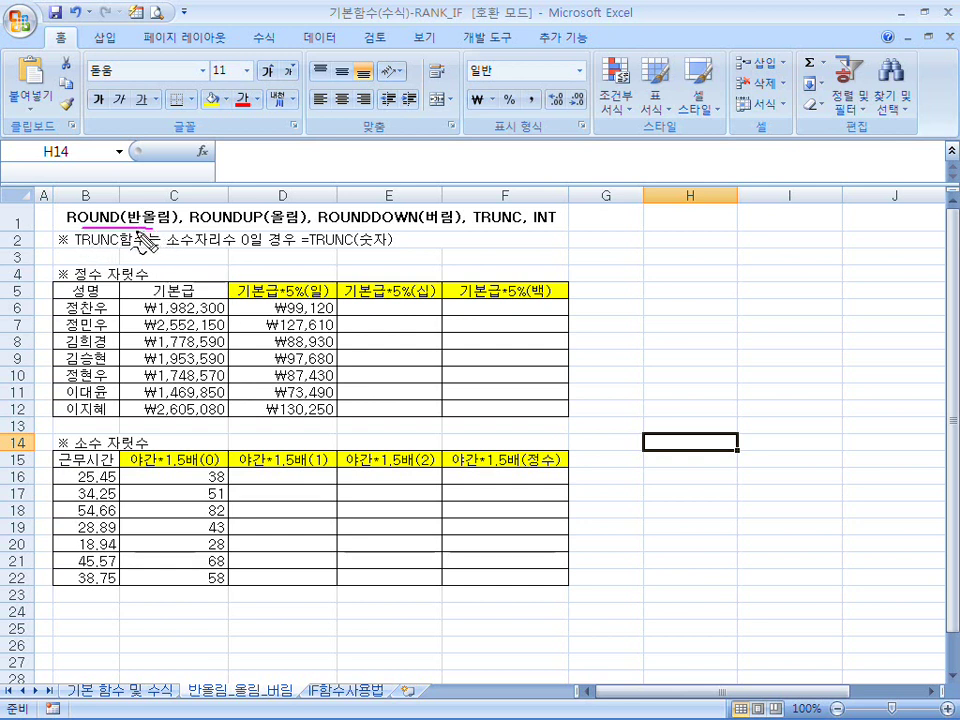
drag(190, 228, 557, 227)
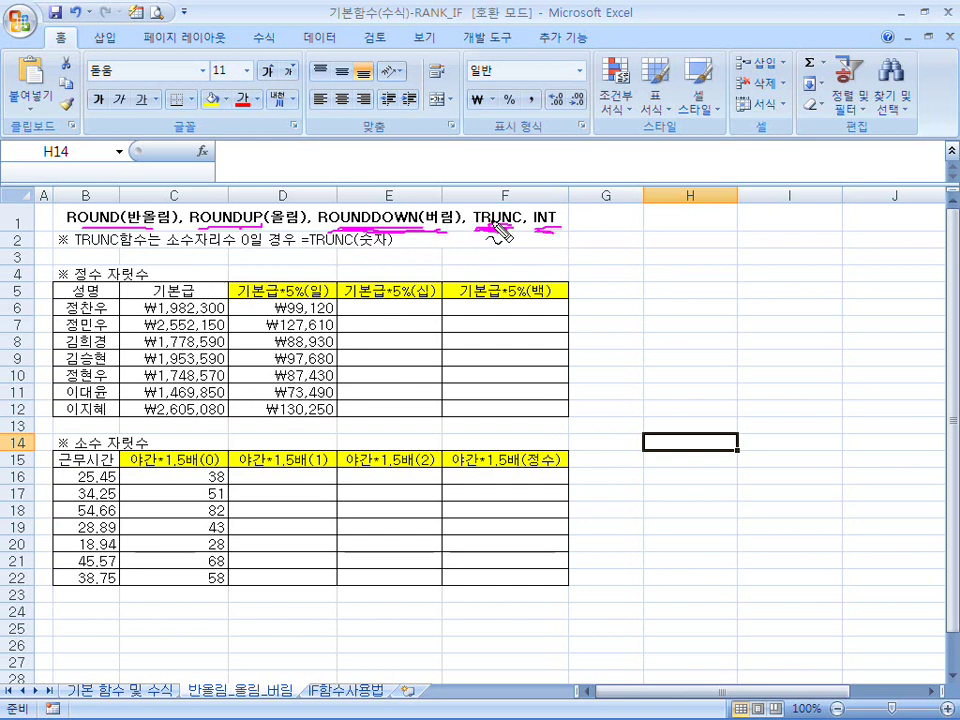
drag(486, 200, 501, 196)
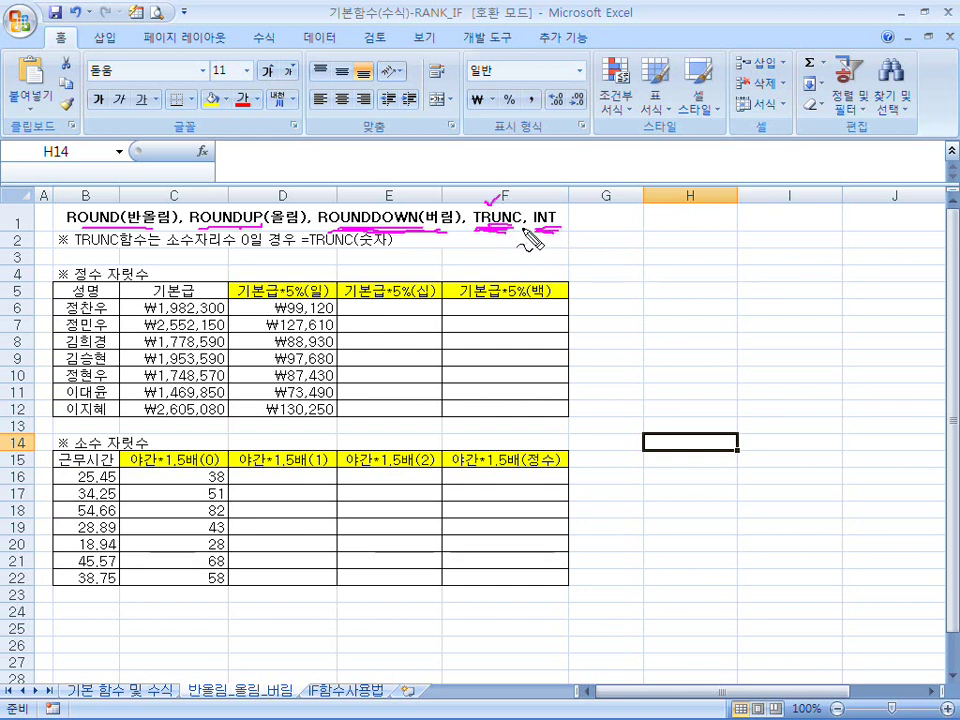
drag(558, 230, 545, 235)
key(Escape)
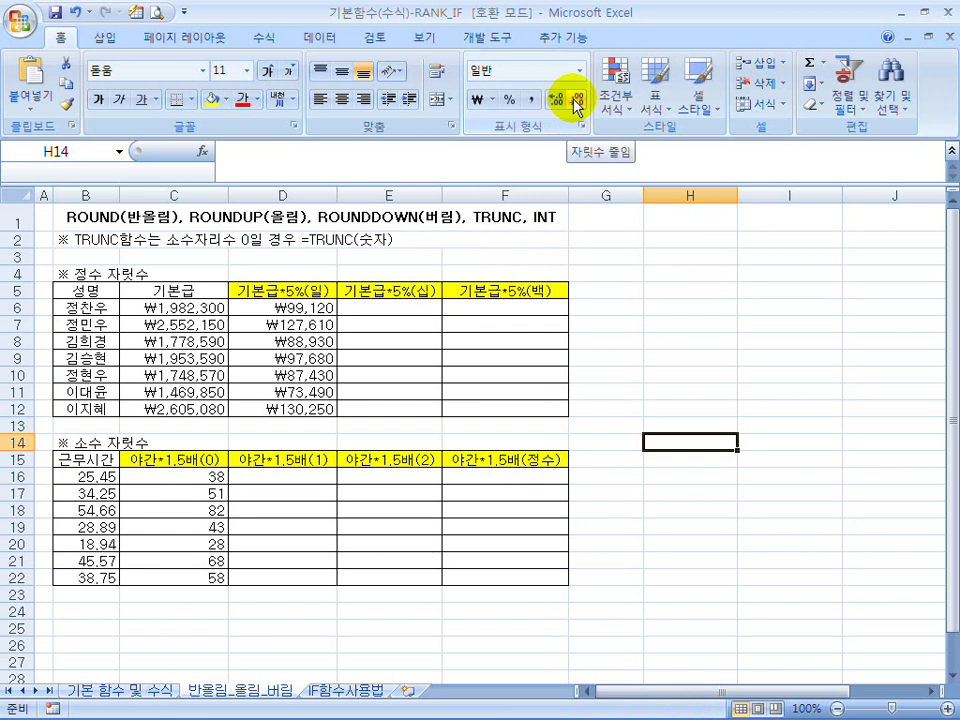
click(128, 221)
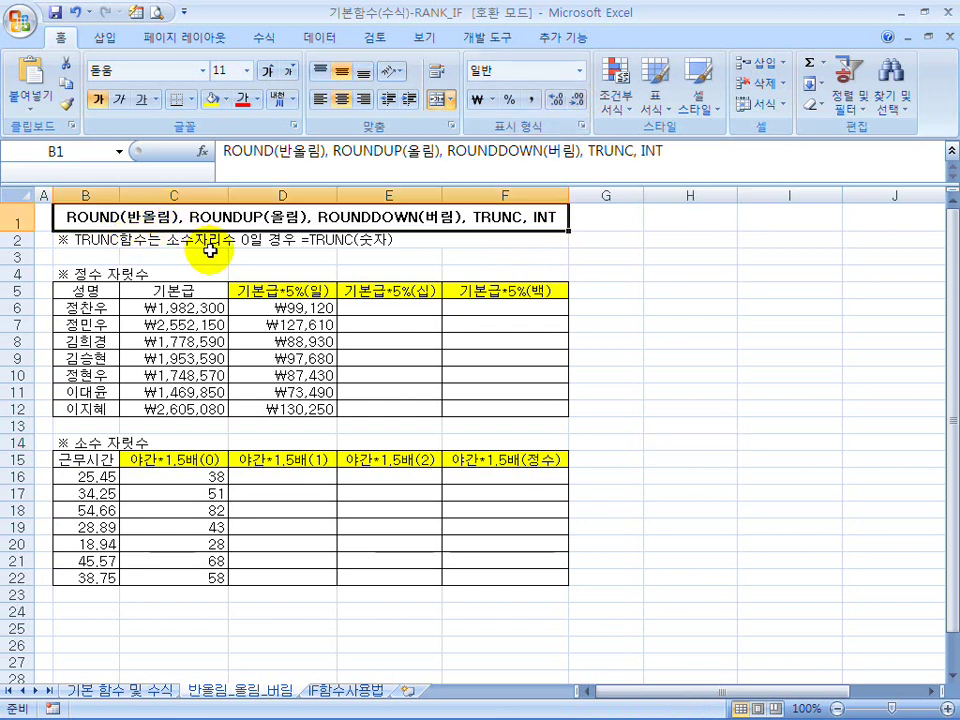
click(210, 252)
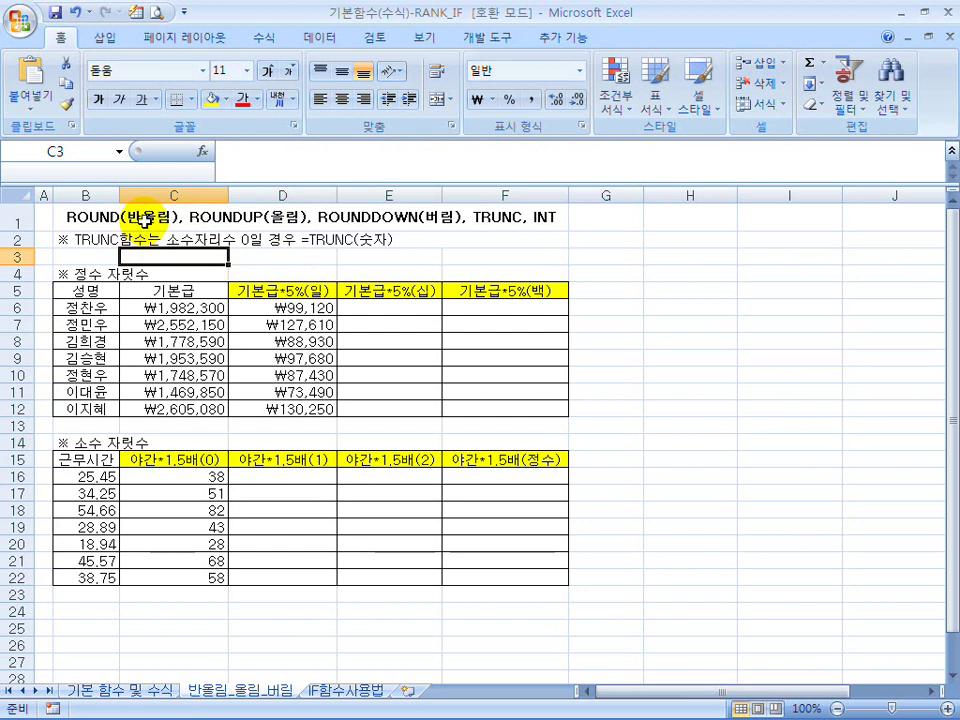
click(555, 106)
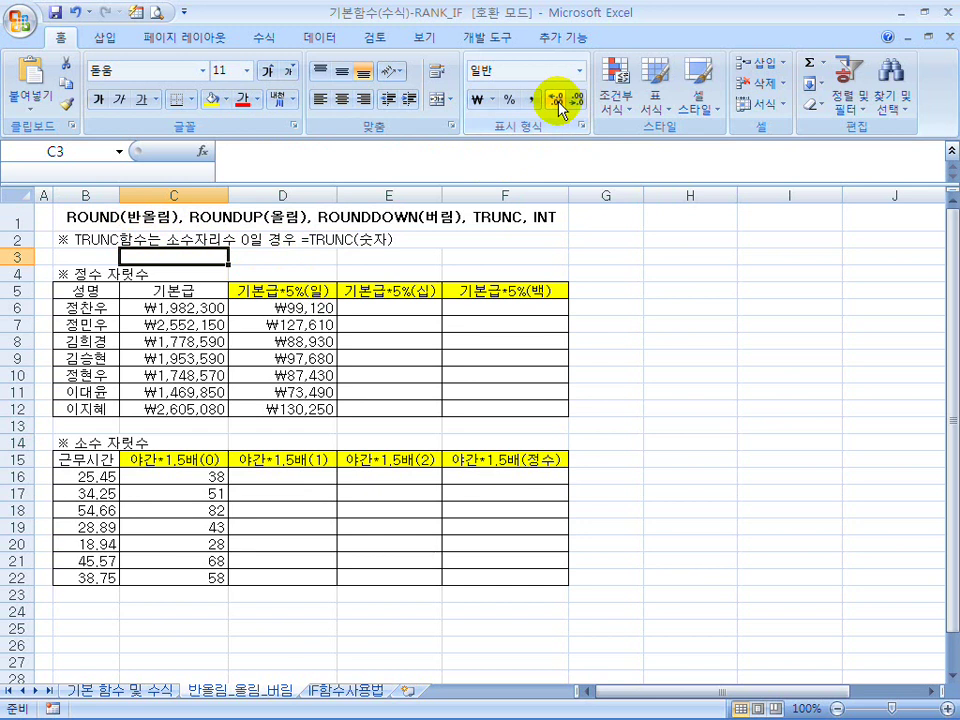
click(146, 216)
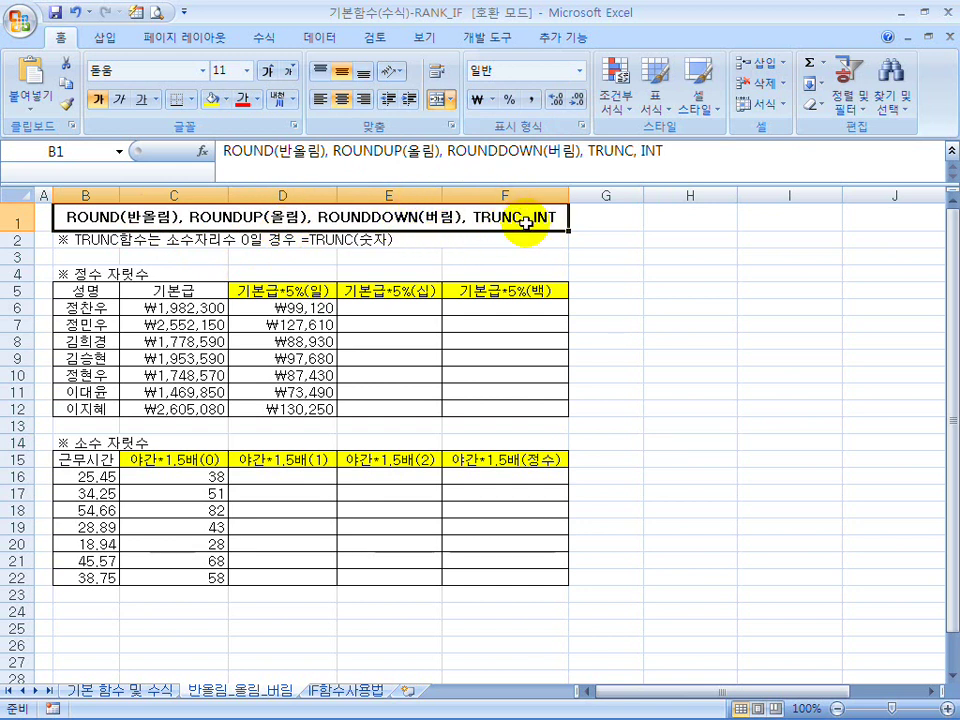
Clear the existing 기본급*5%(일) results in D6:D12
click(476, 257)
drag(288, 309, 285, 401)
key(Delete)
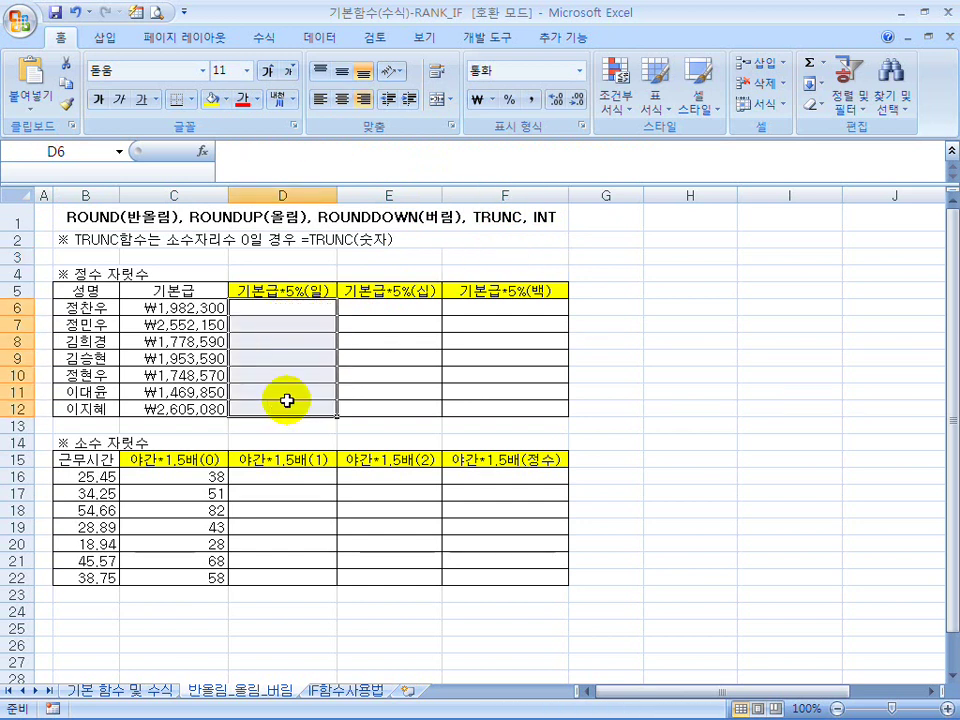
click(286, 310)
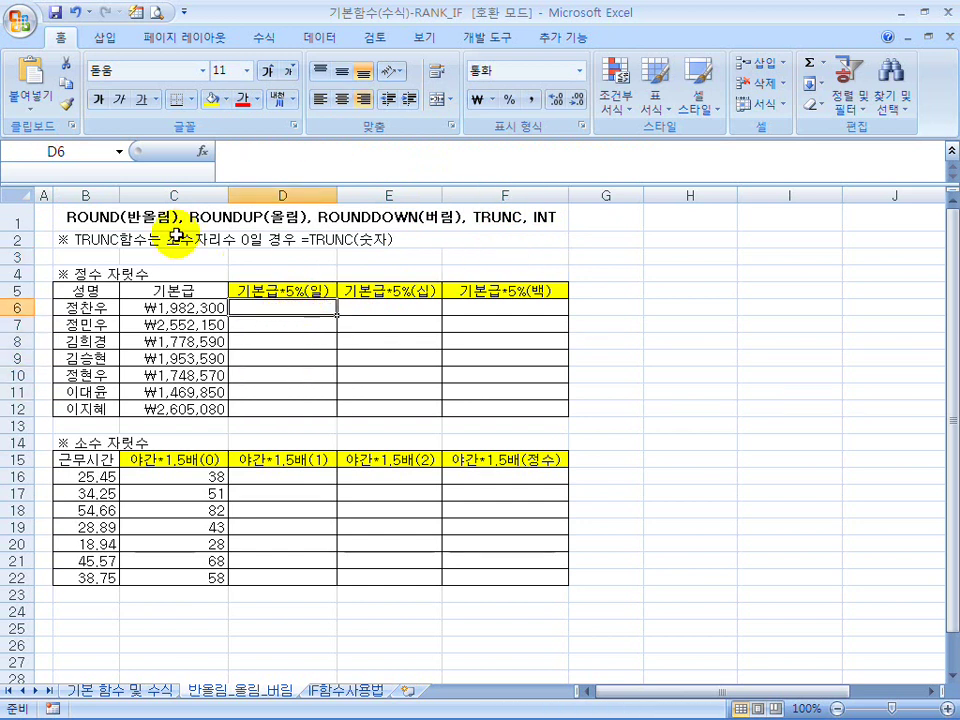
click(227, 216)
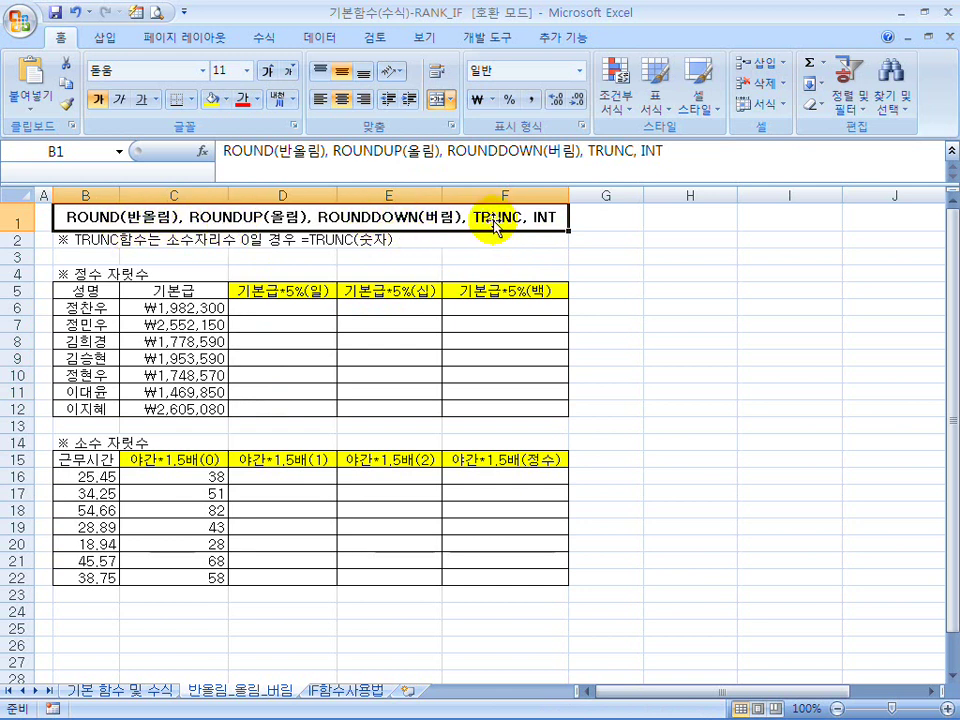
Enter =C6*5% in D6 to calculate 5% of 기본급 and fill the formula down to D12
click(280, 306)
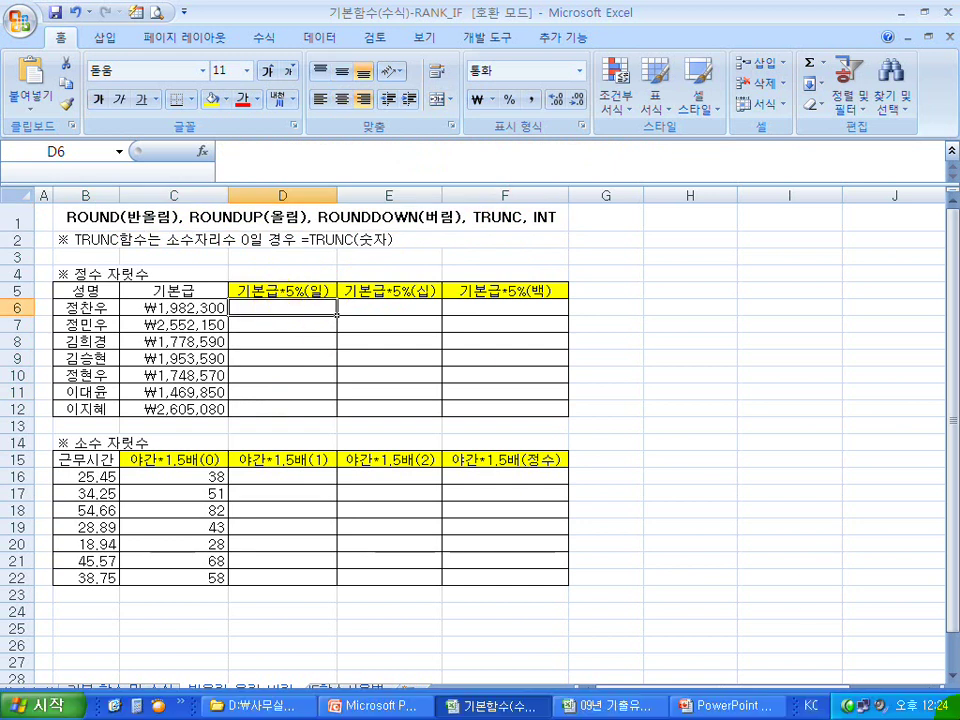
text(=)
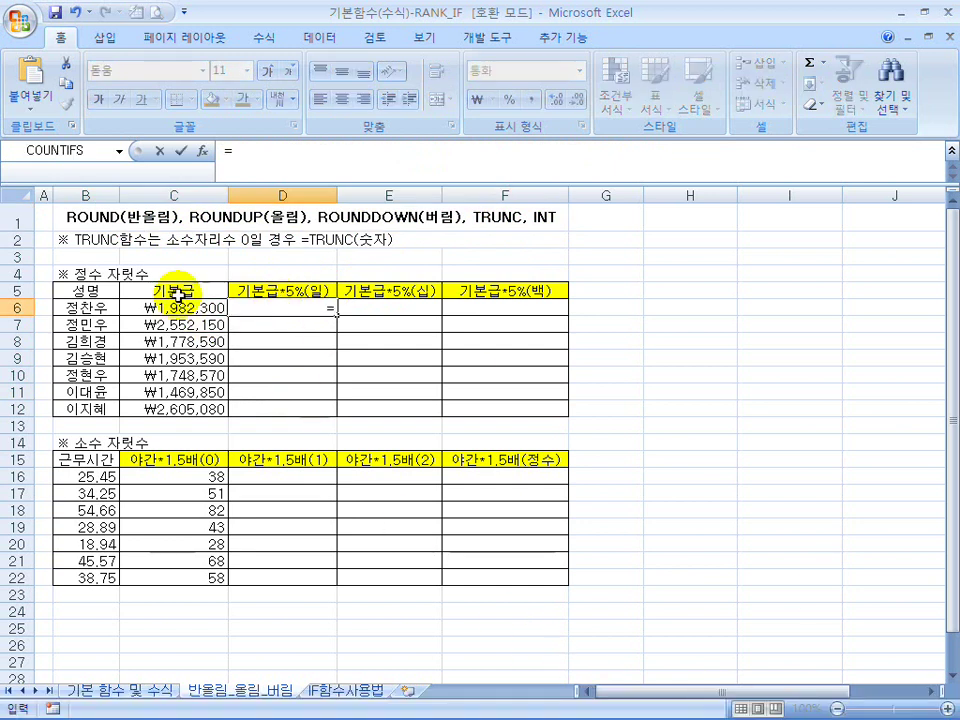
click(170, 307)
text(*)
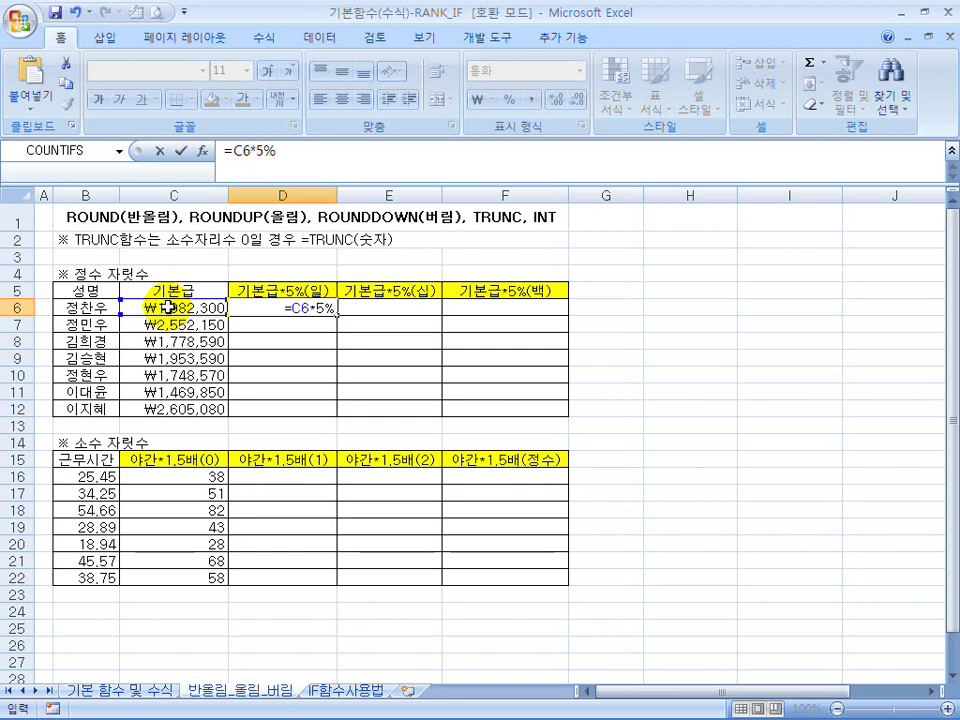
text(5%)
key(Return)
click(310, 311)
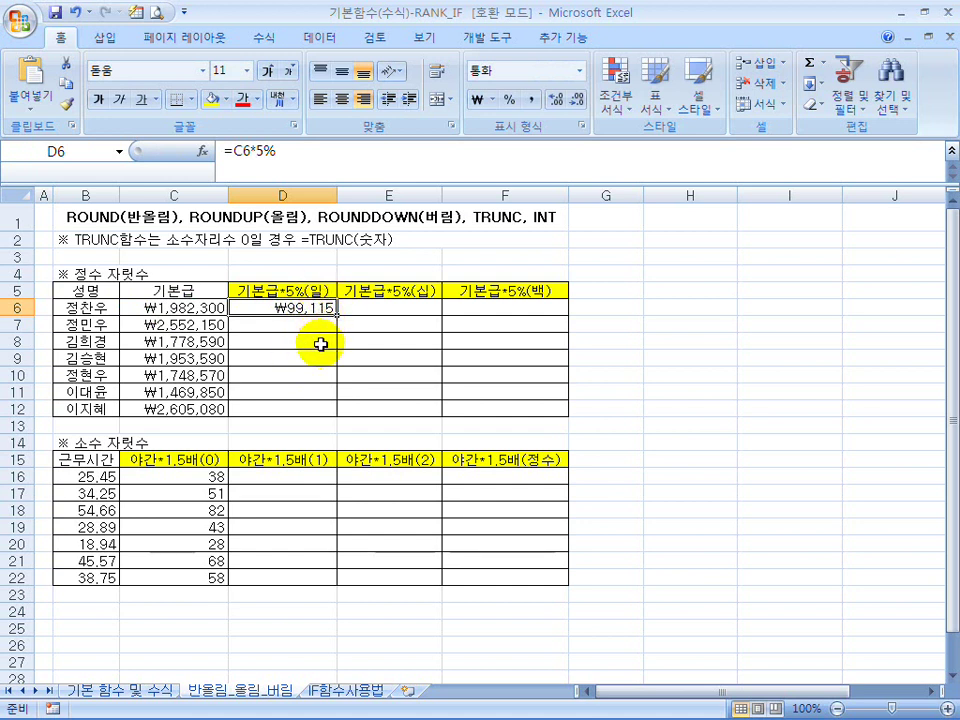
drag(337, 316, 336, 412)
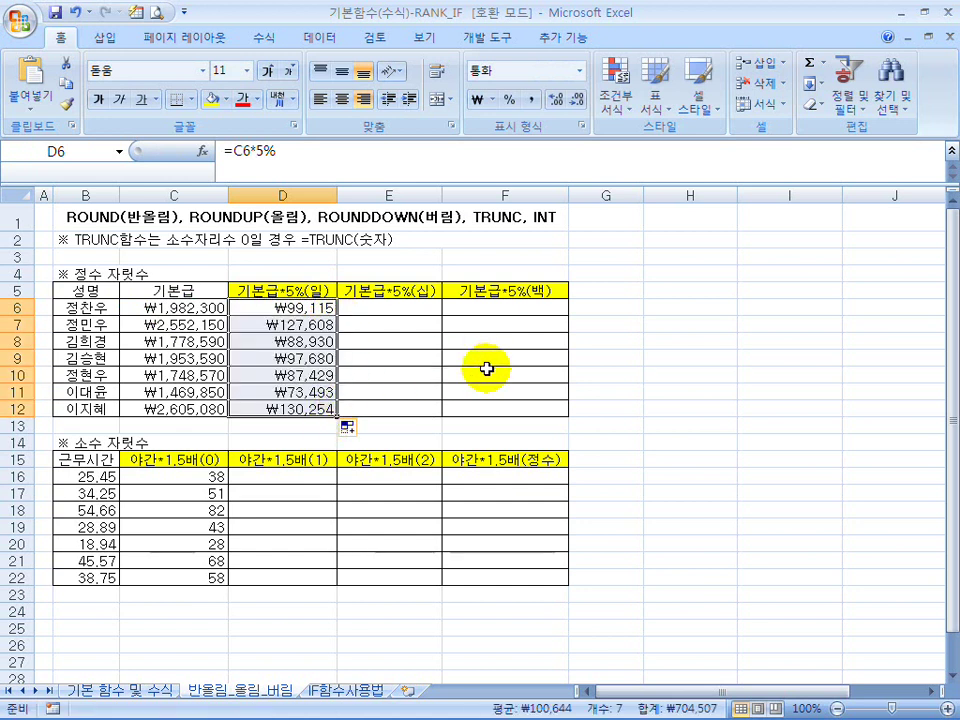
Examine the ones digits of the 5% amounts in D6:D12 that need rounding
key(ctrl+shift+d)
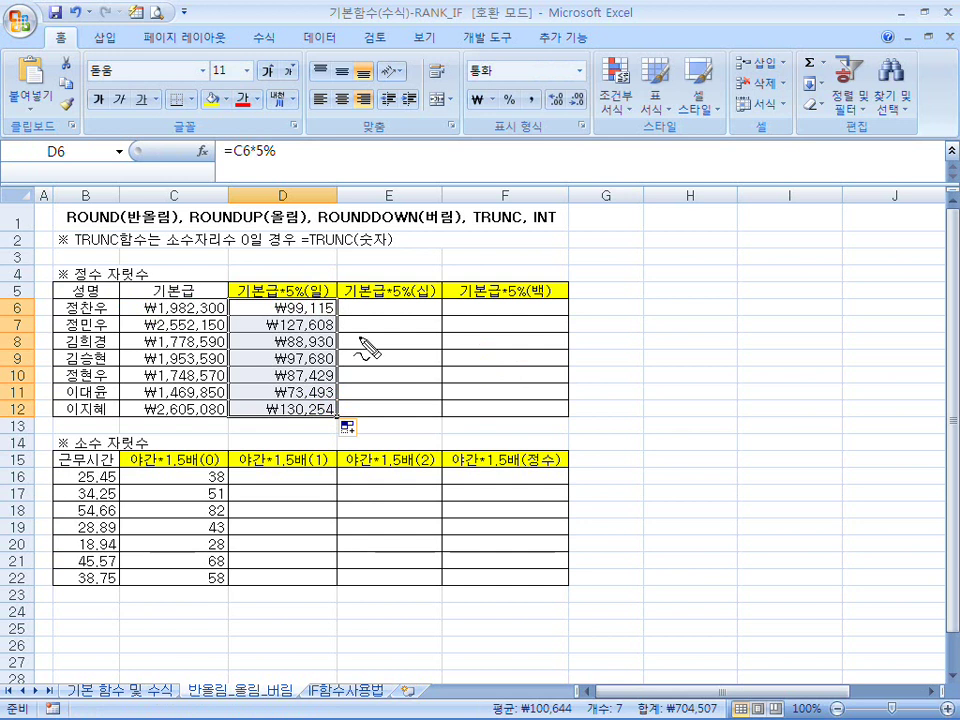
drag(337, 303, 333, 313)
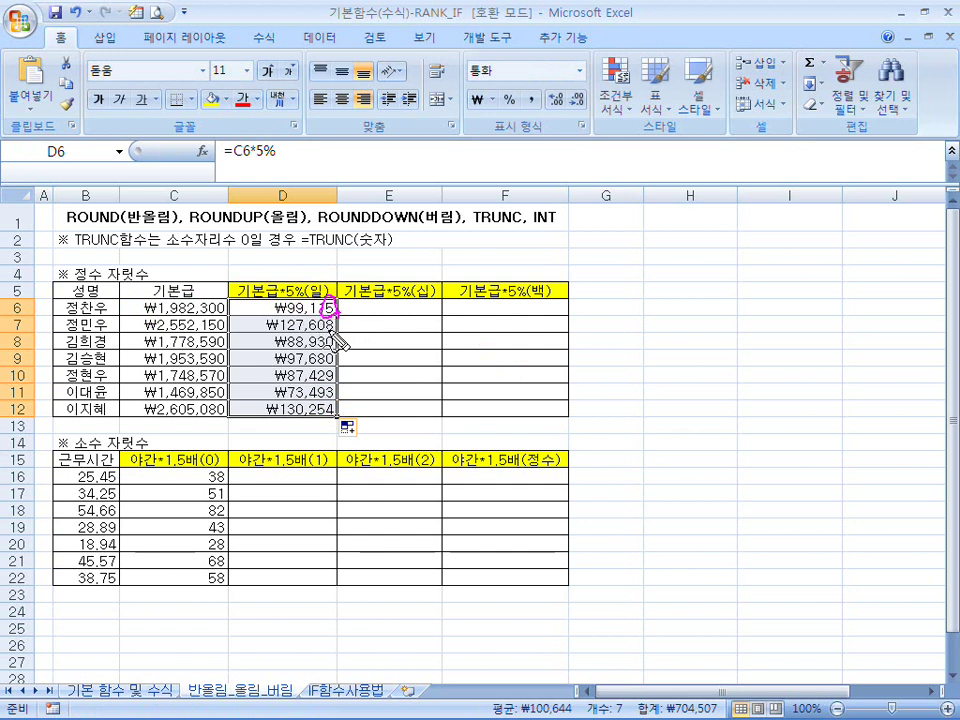
drag(340, 393, 330, 409)
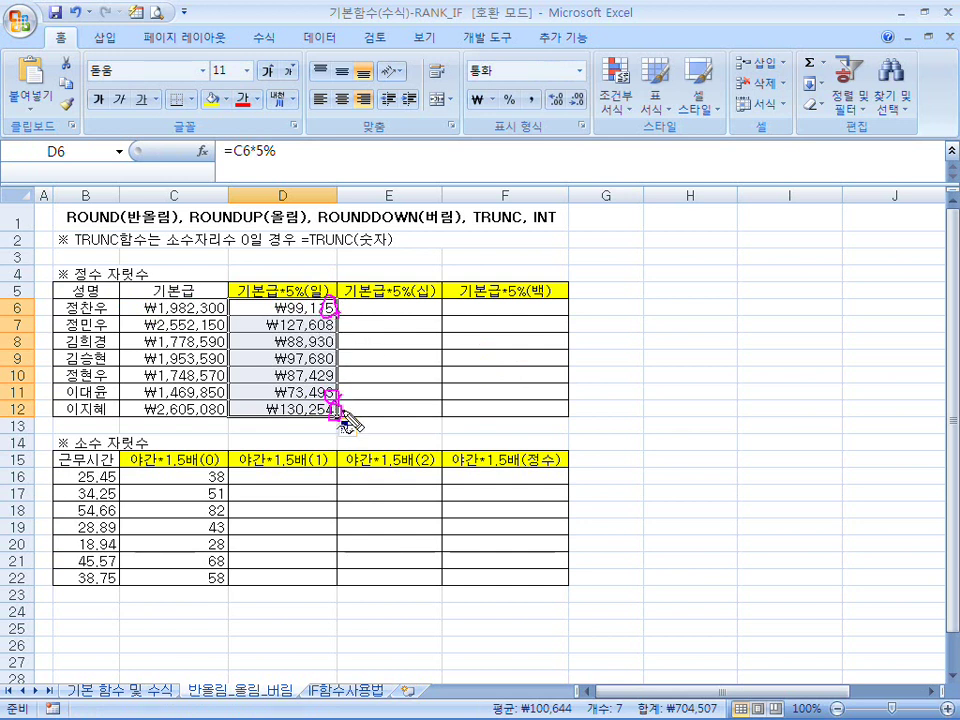
key(Escape)
click(332, 312)
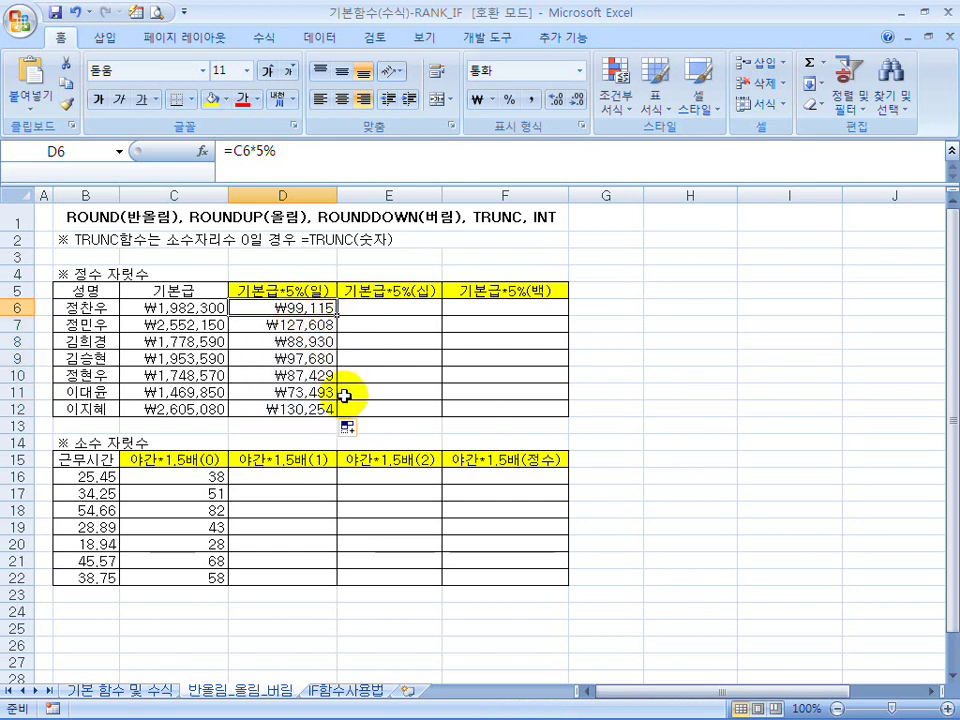
click(336, 395)
click(325, 410)
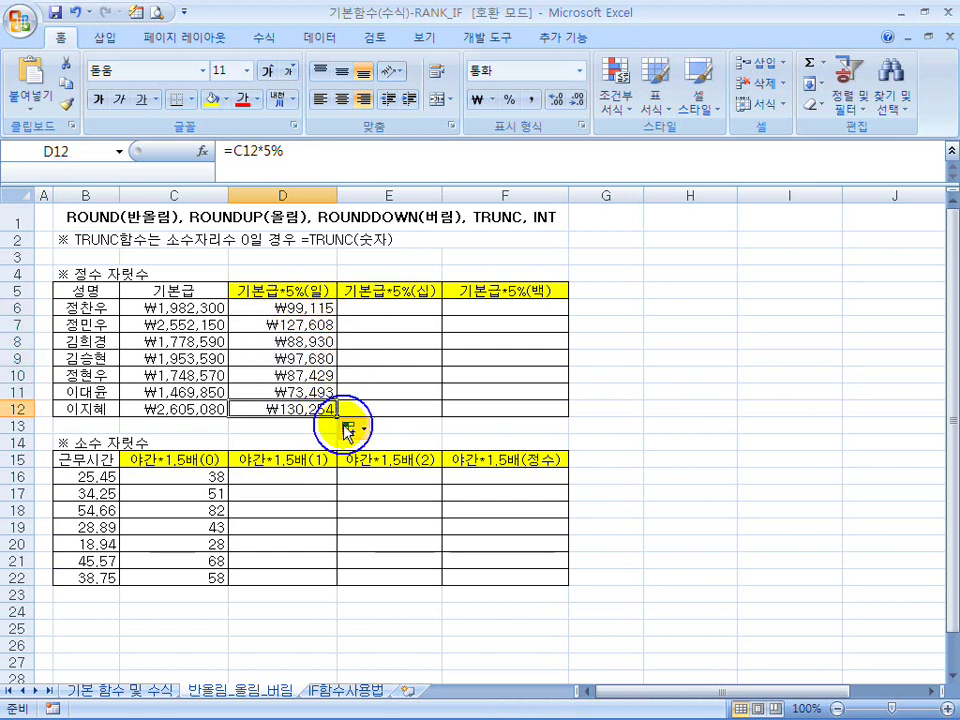
Insert round( in front of C6*5% in the D6 formula
click(316, 307)
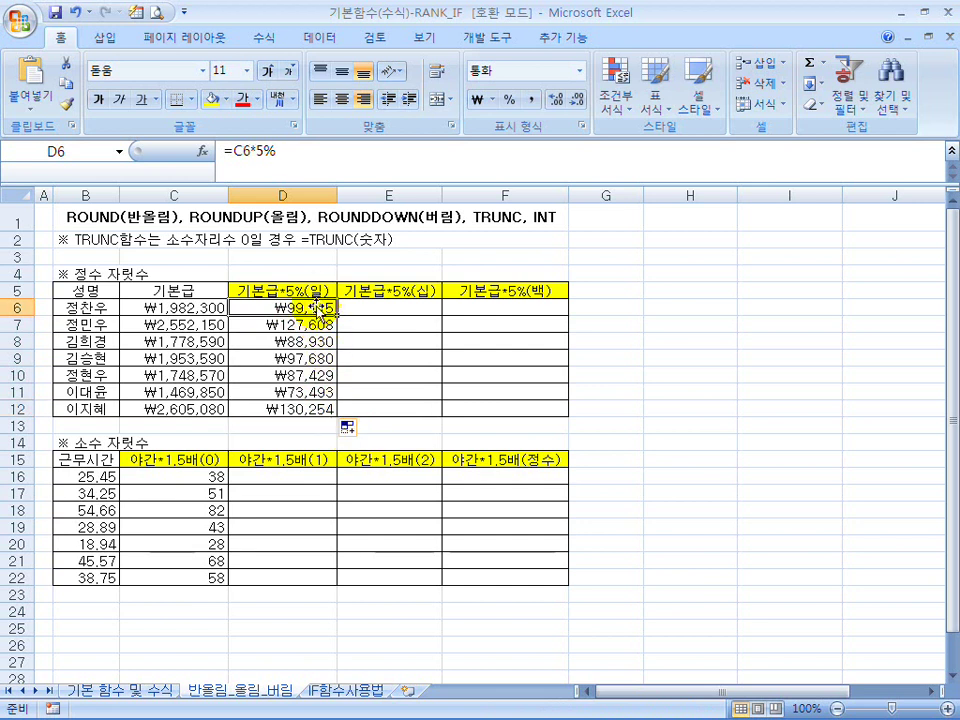
click(236, 150)
text(개ㅕㅜㅇ)
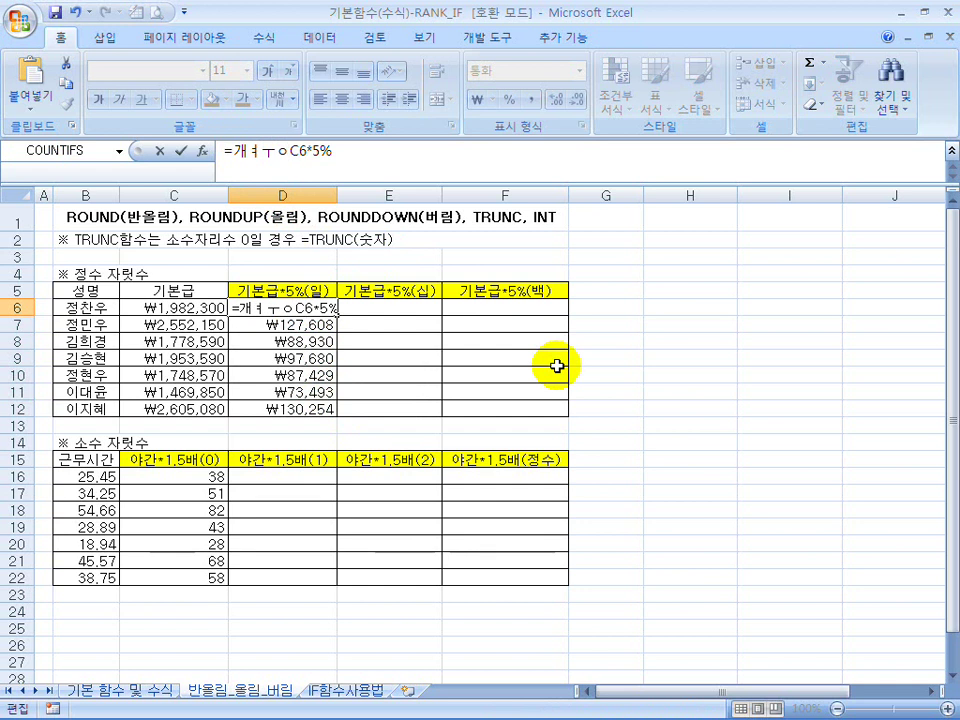
key(BackSpace)
key(BackSpace)
key(BackSpace)
key(BackSpace)
text(round)
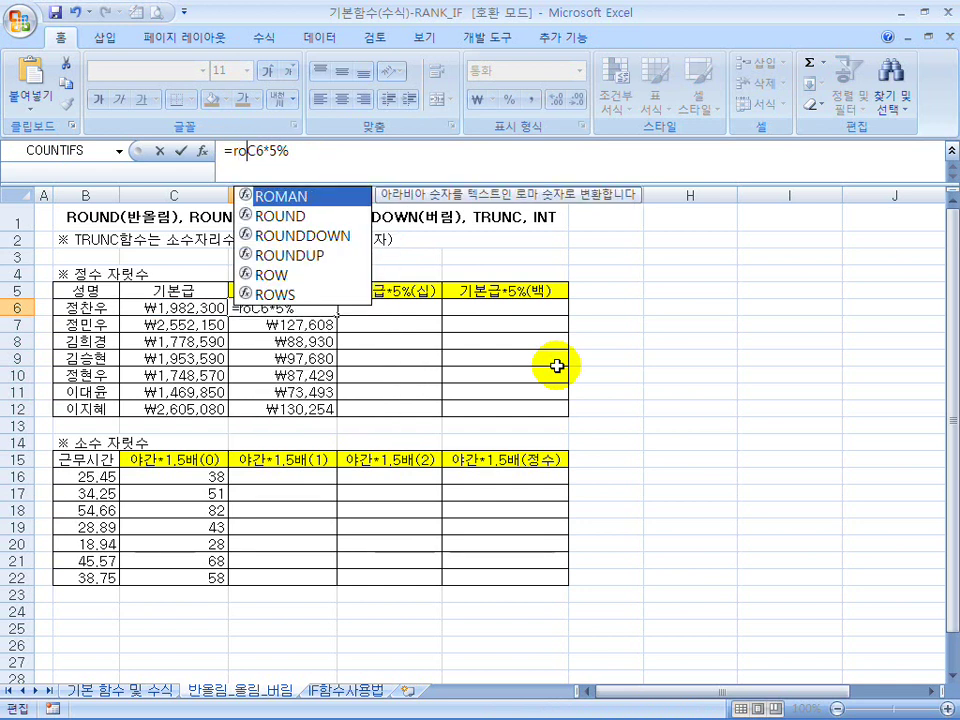
text(()
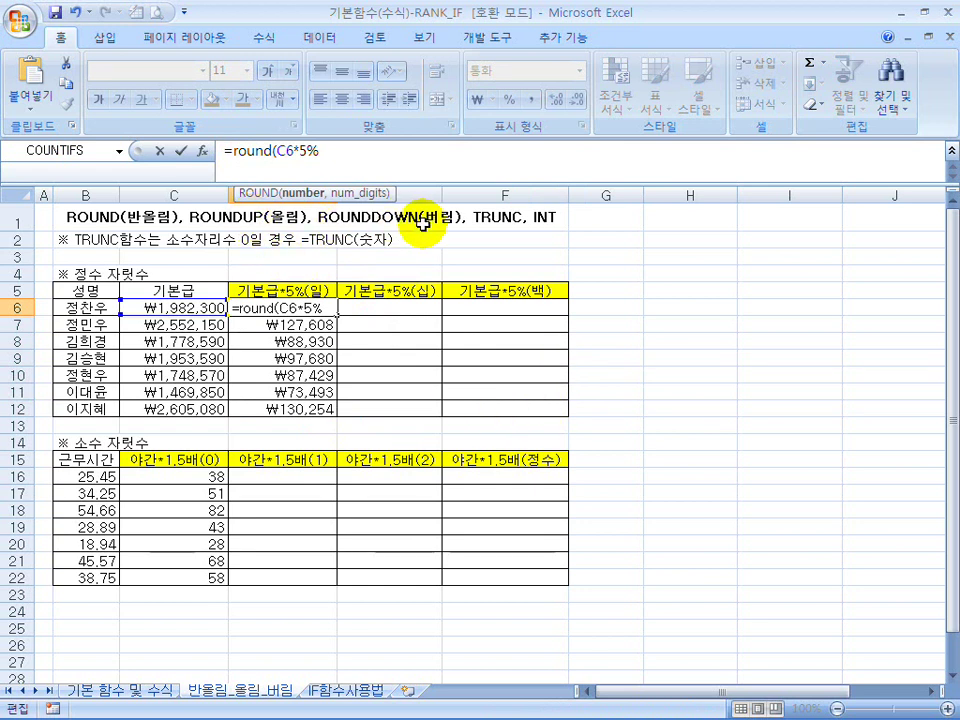
Complete the D6 formula with -1 as the digits argument, giving =ROUND(C6*5%,-1), and enter it
drag(339, 152, 278, 150)
click(347, 152)
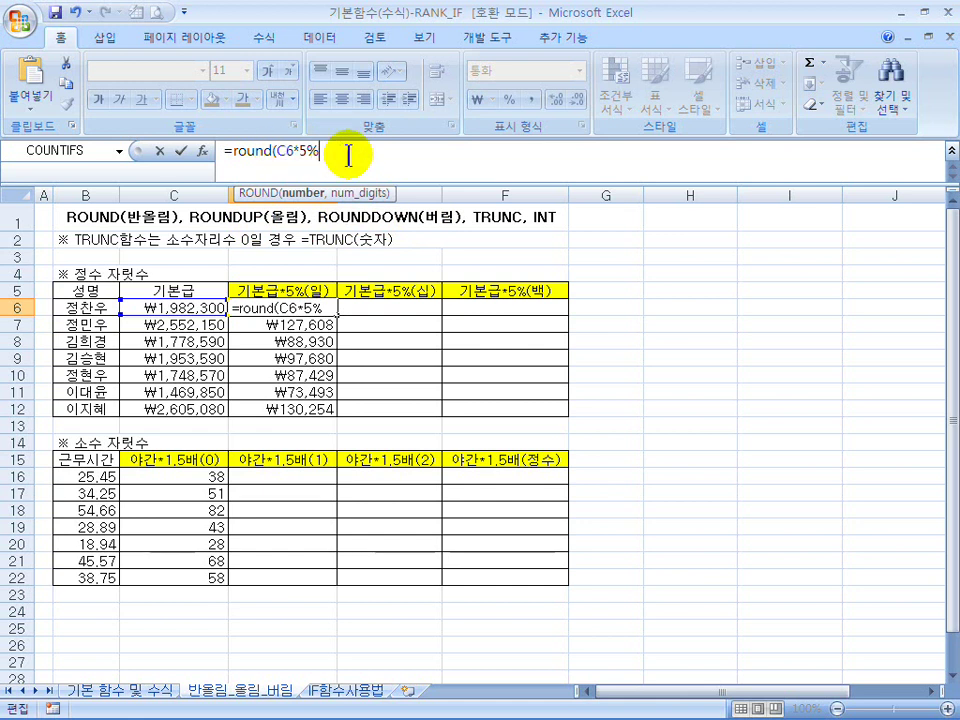
text(,)
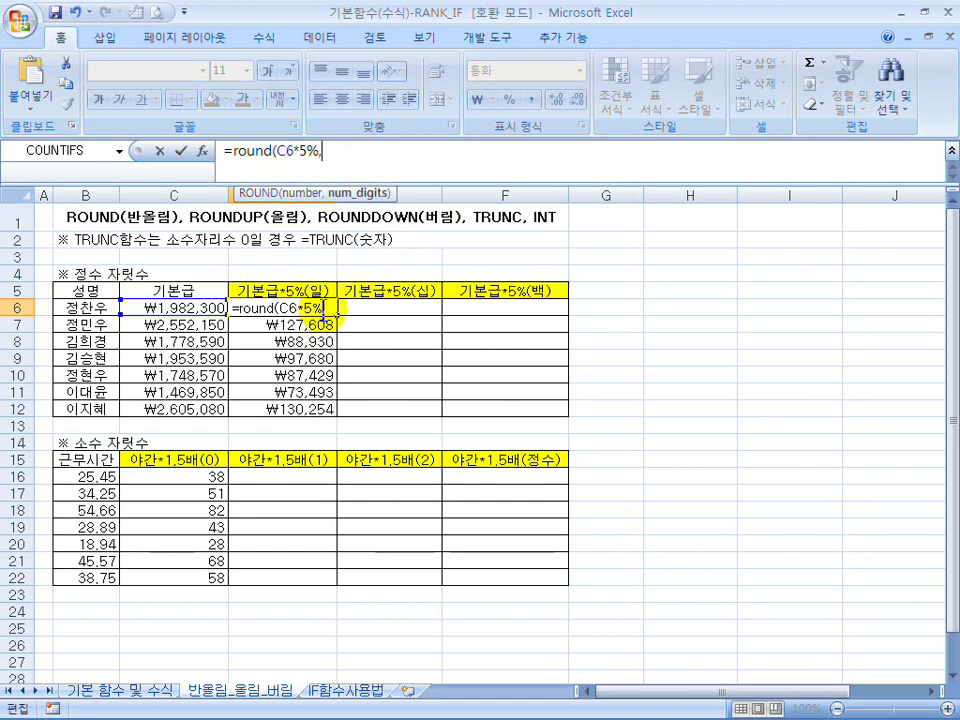
text(-1)
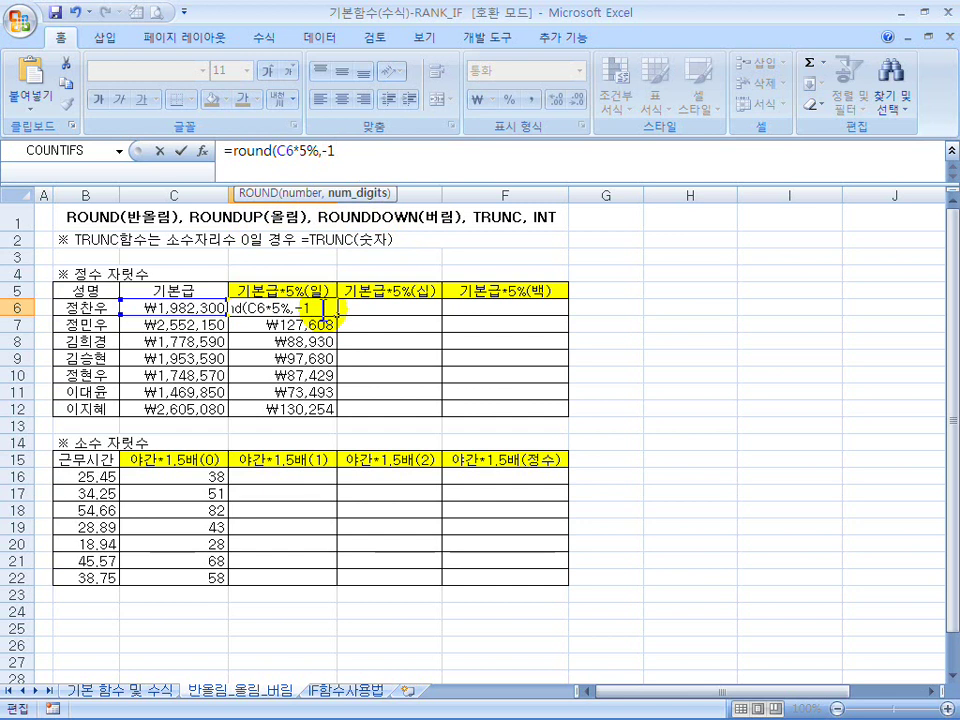
text())
key(Return)
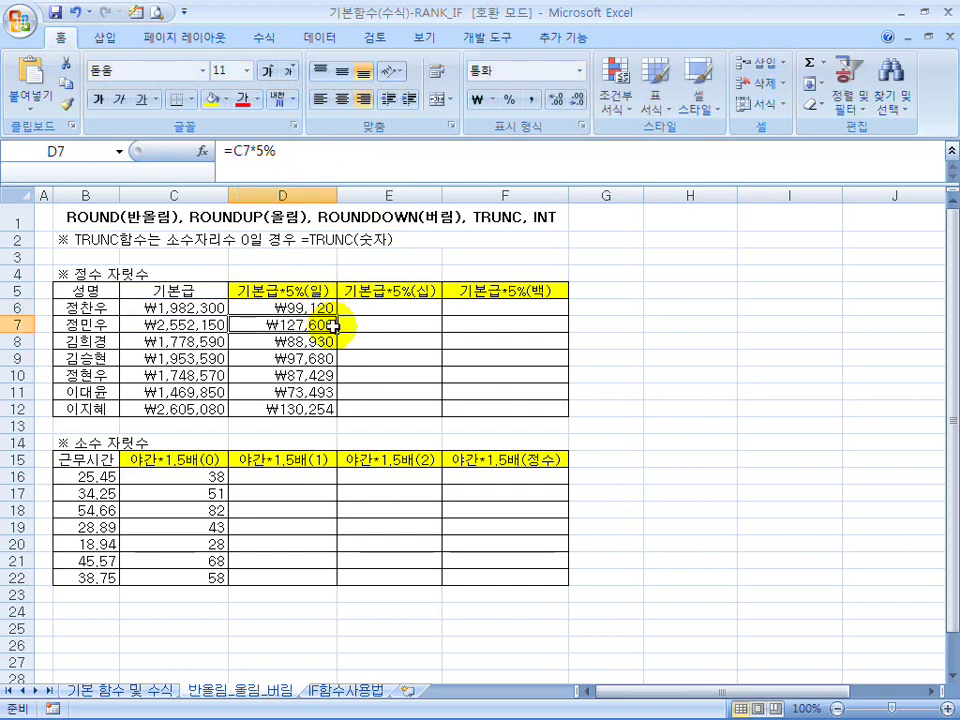
click(328, 309)
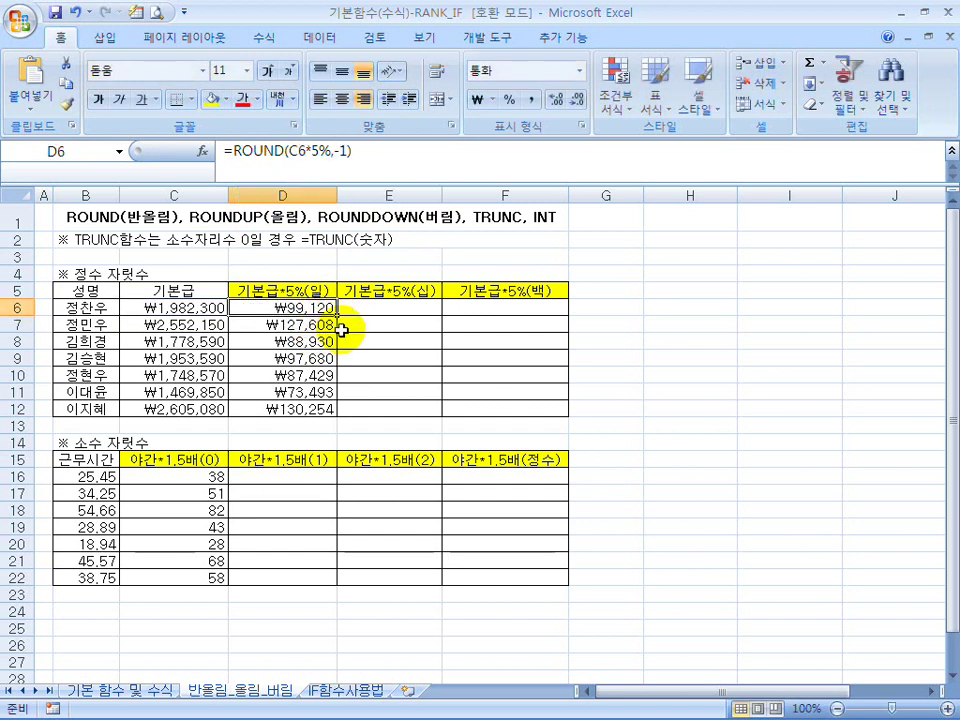
Fill the D6 rounding formula down through D12
drag(339, 315, 346, 428)
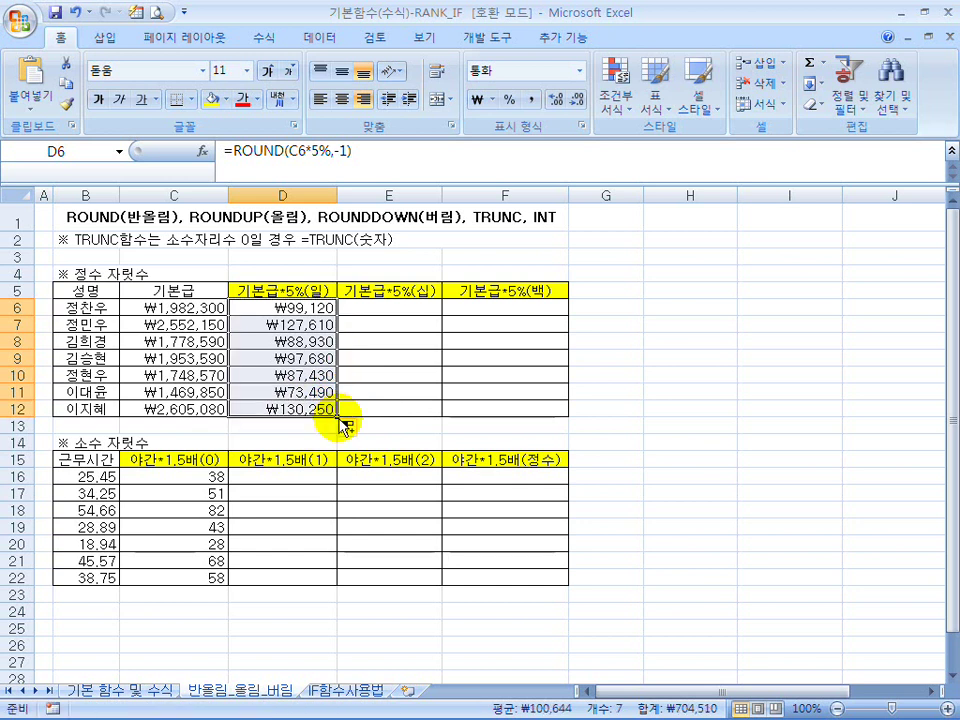
click(315, 309)
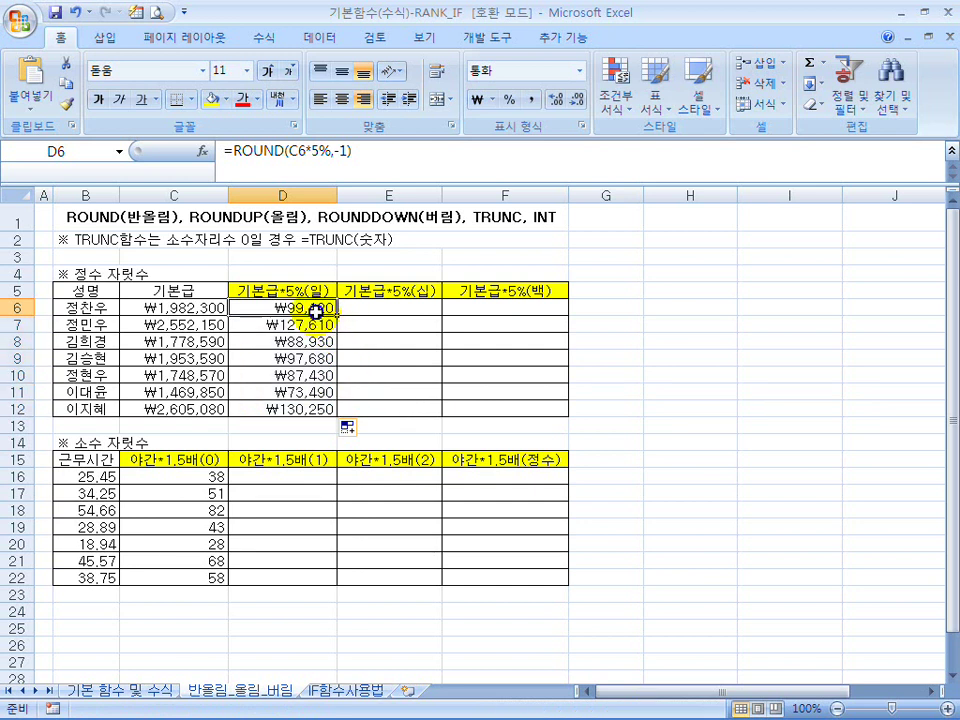
Enter =ROUND(C6*5%,-2) in E6 to round 5% of 기본급 at the tens digit
click(371, 307)
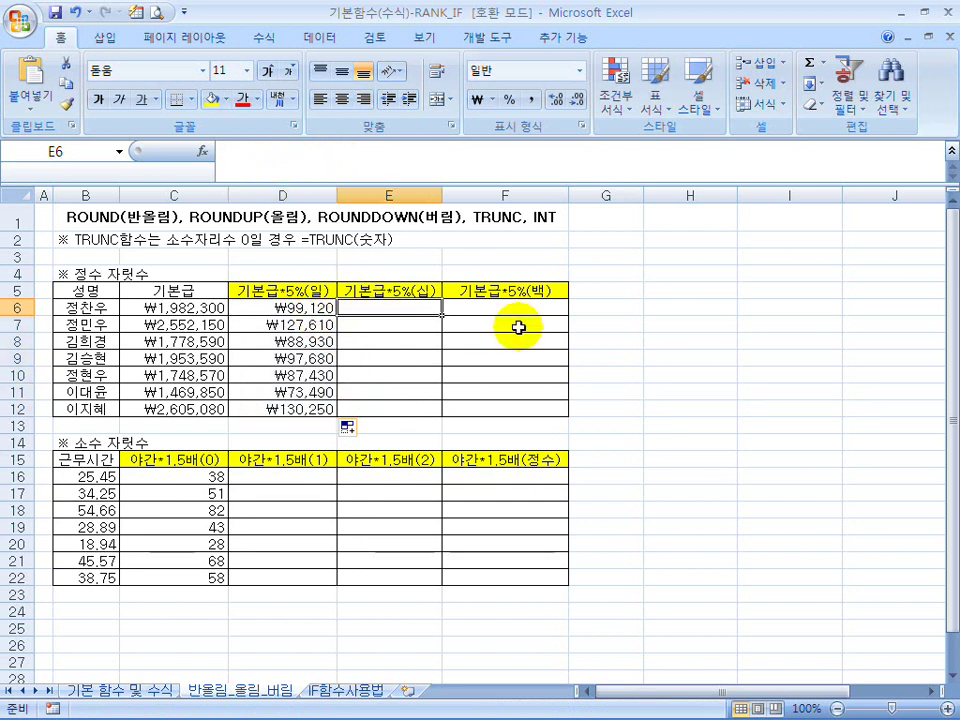
text(=round()
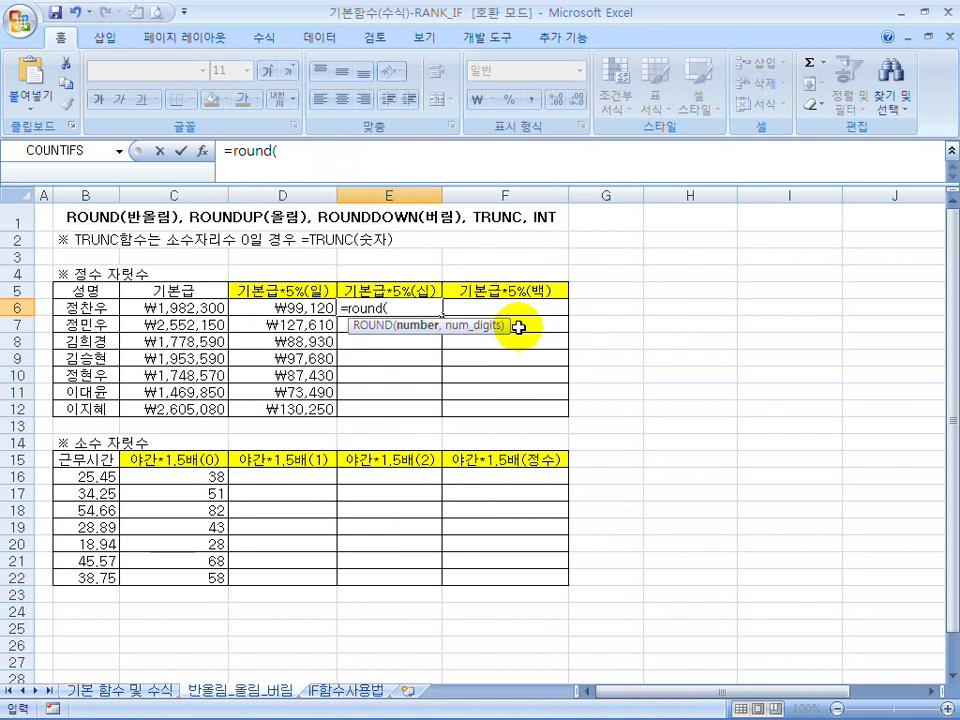
click(183, 308)
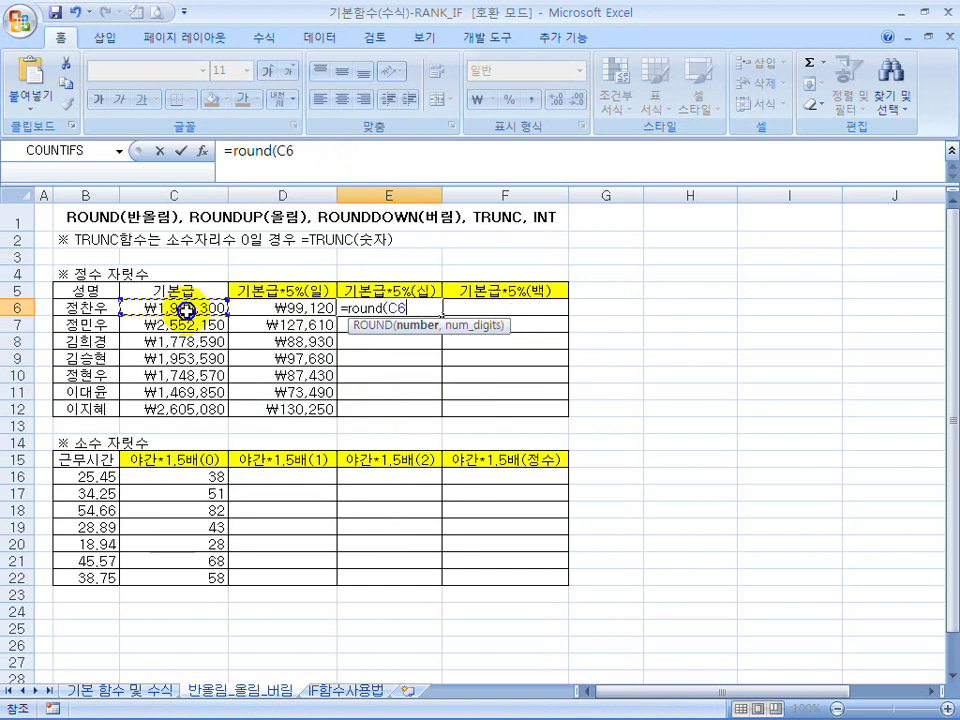
text(*)
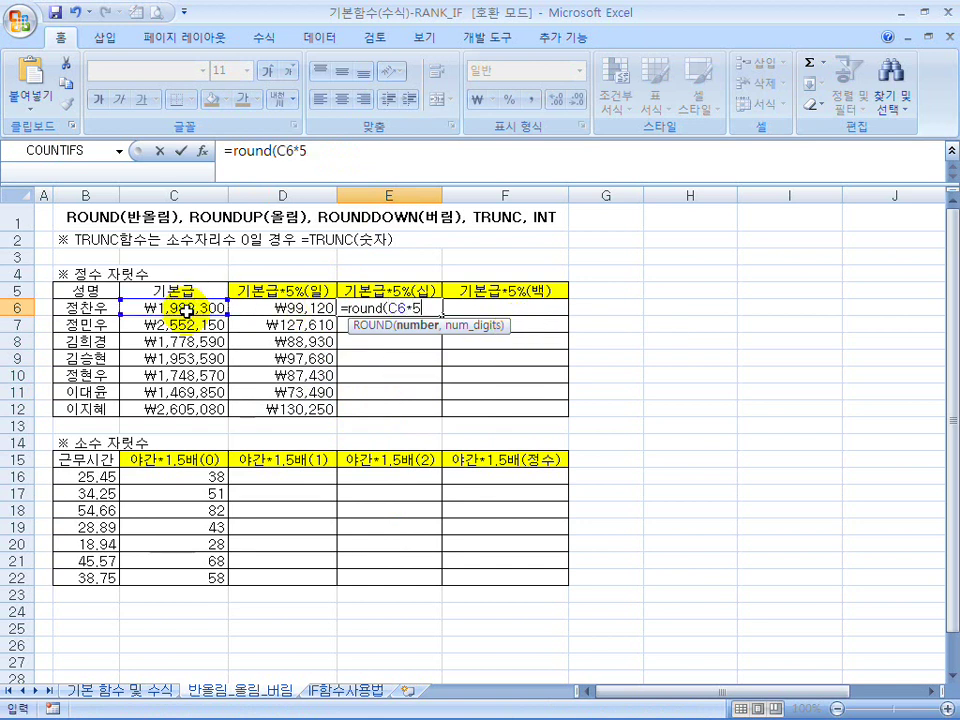
text(5%,-2)
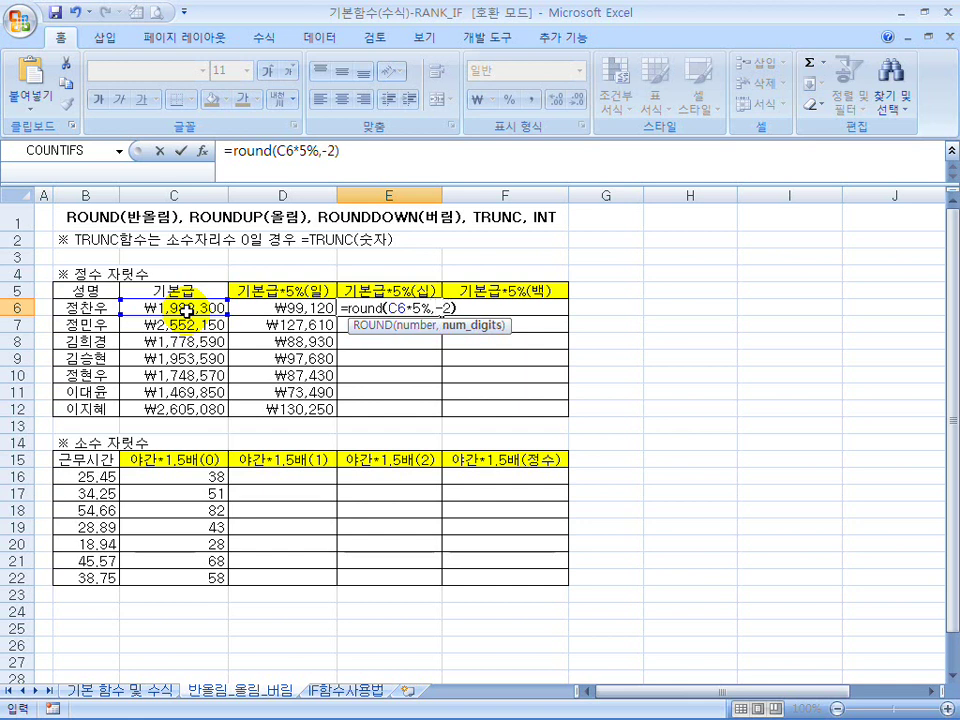
key(Return)
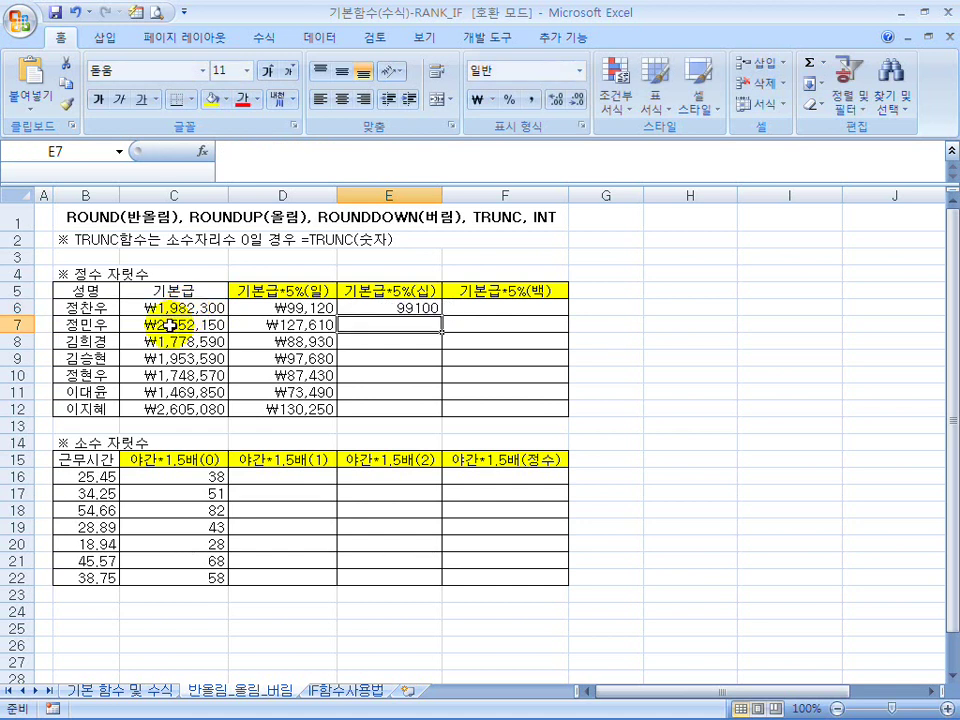
Fill the E6 formula down to E12 and format the range as 통화 with the ₩ symbol and no decimals
click(318, 308)
click(402, 311)
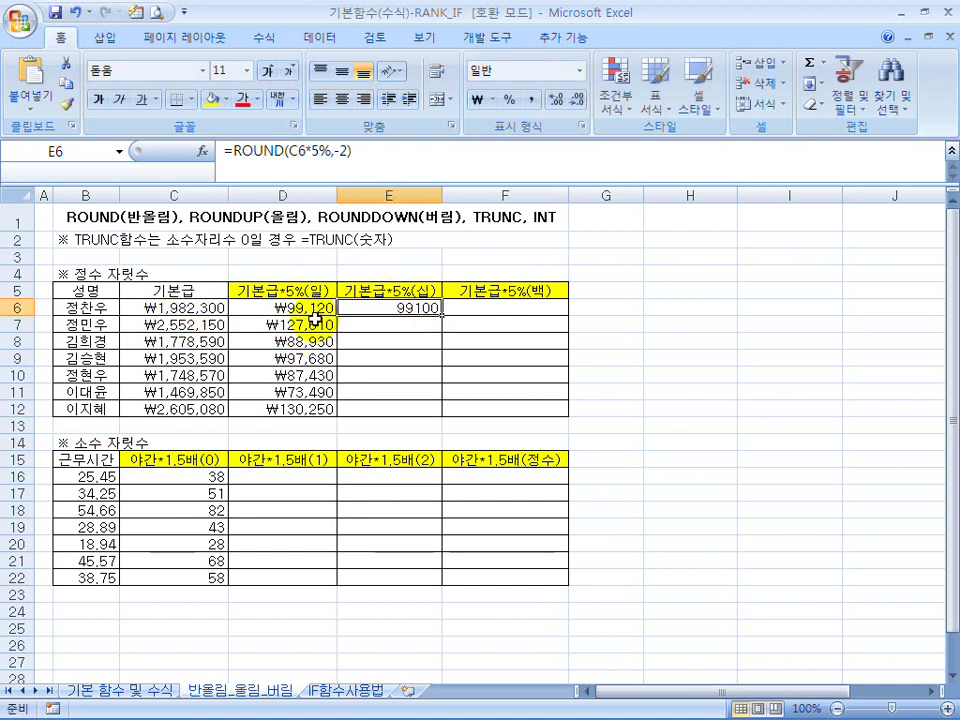
drag(440, 316, 441, 412)
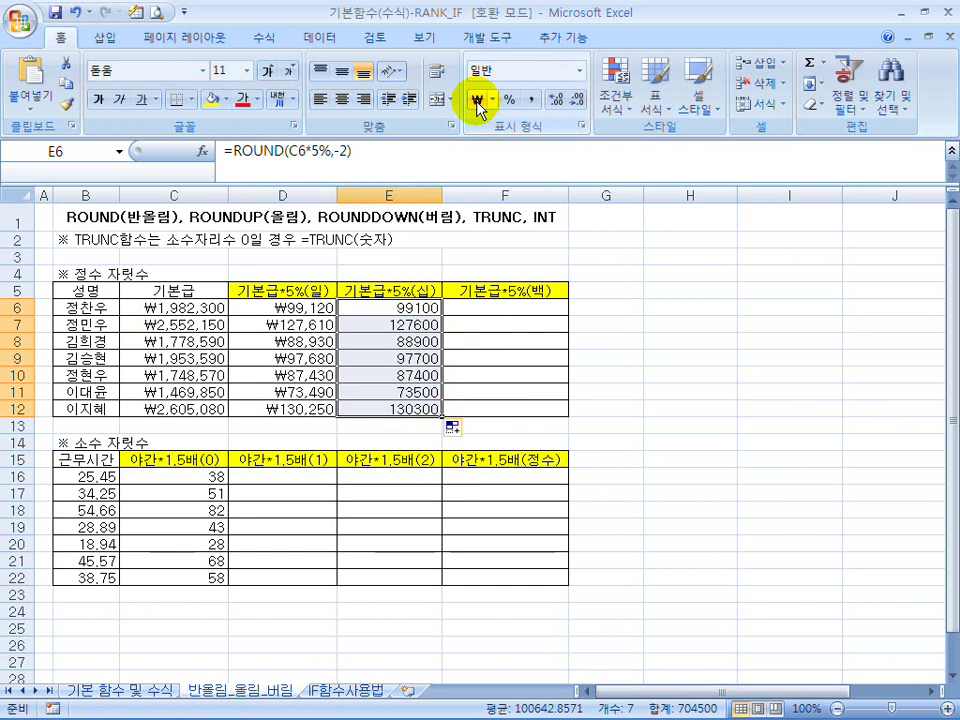
key(ctrl+1)
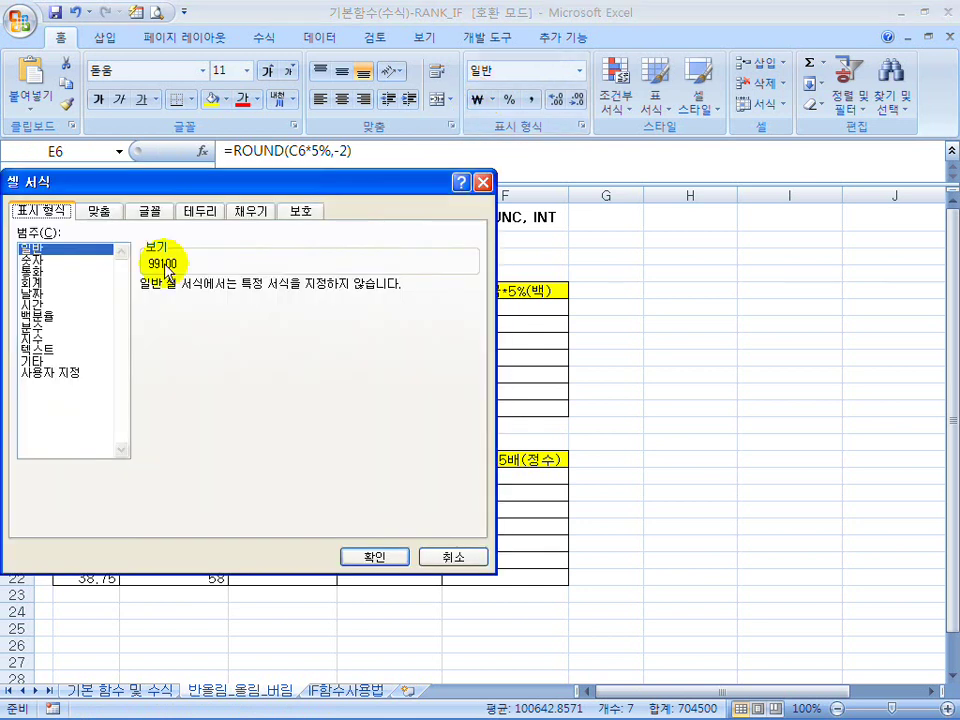
click(32, 271)
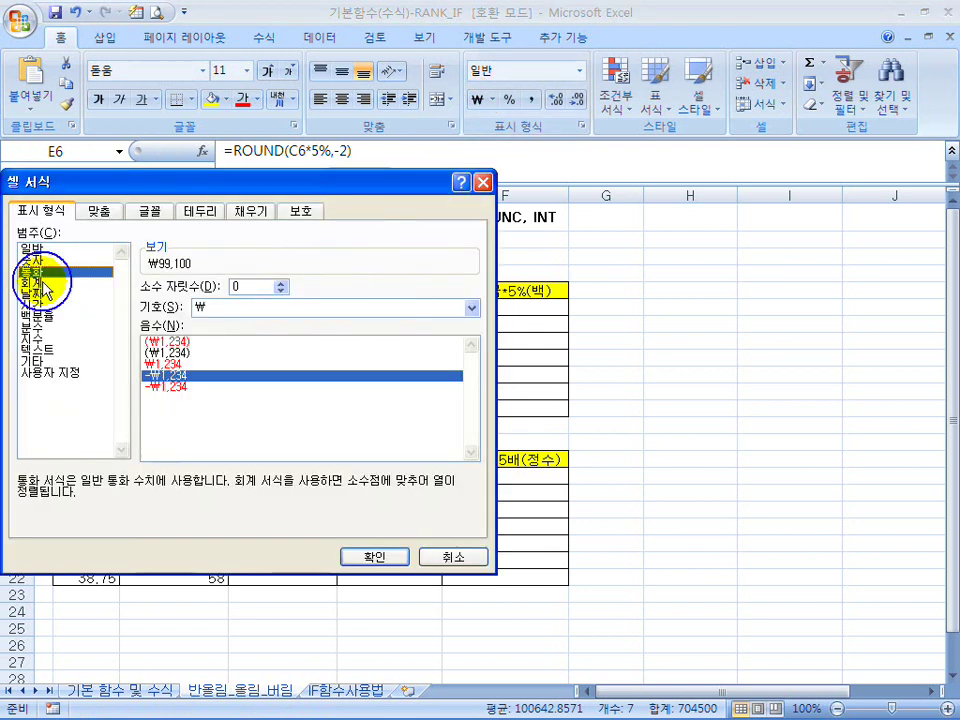
click(370, 558)
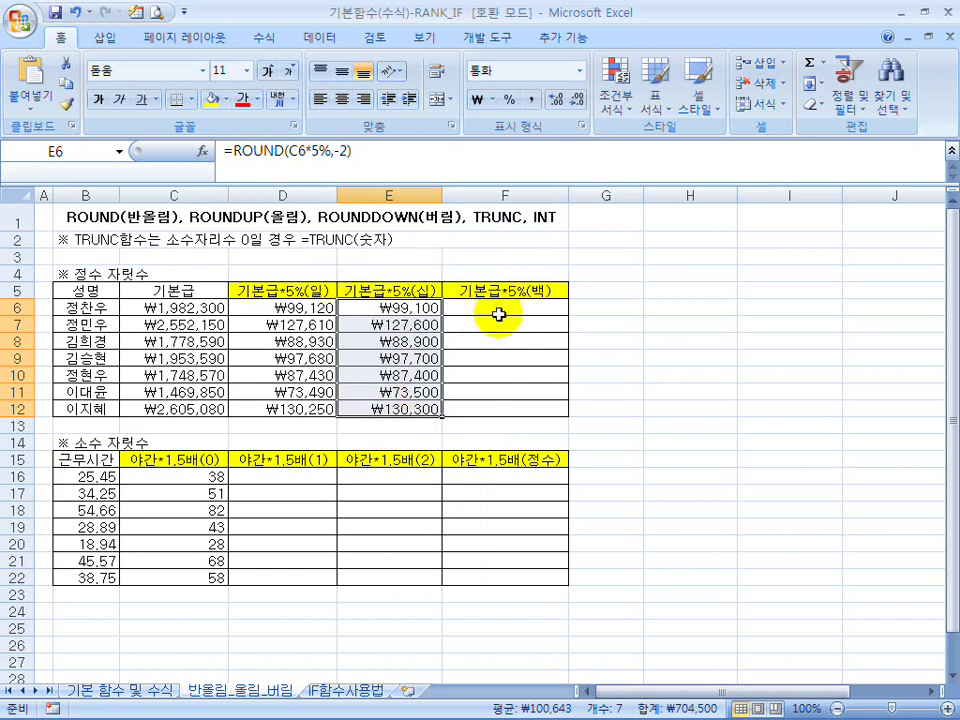
click(495, 311)
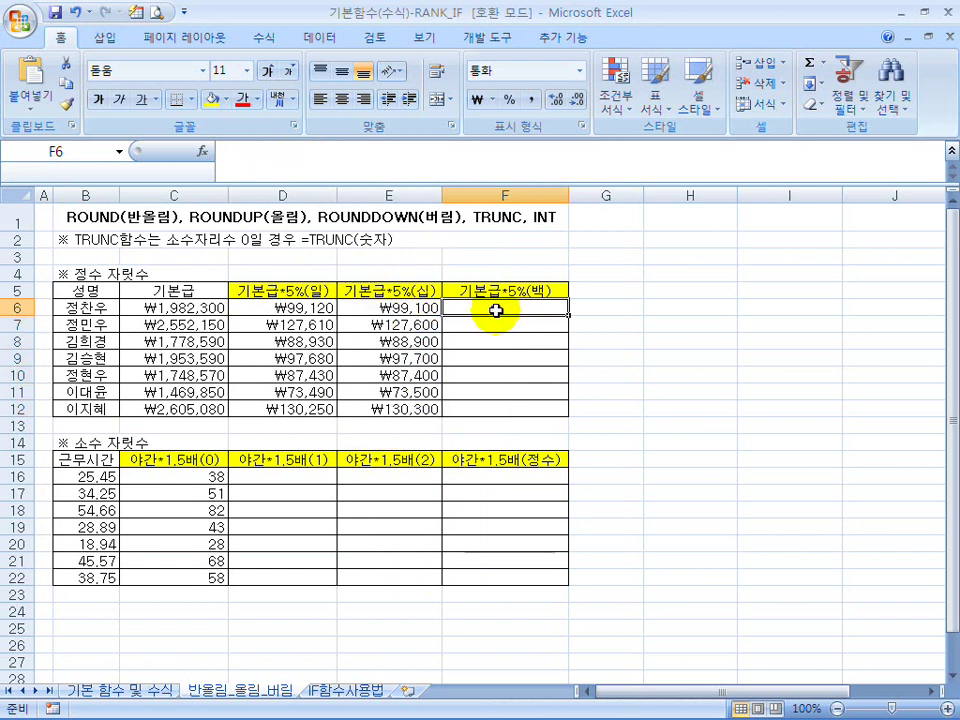
text(=)
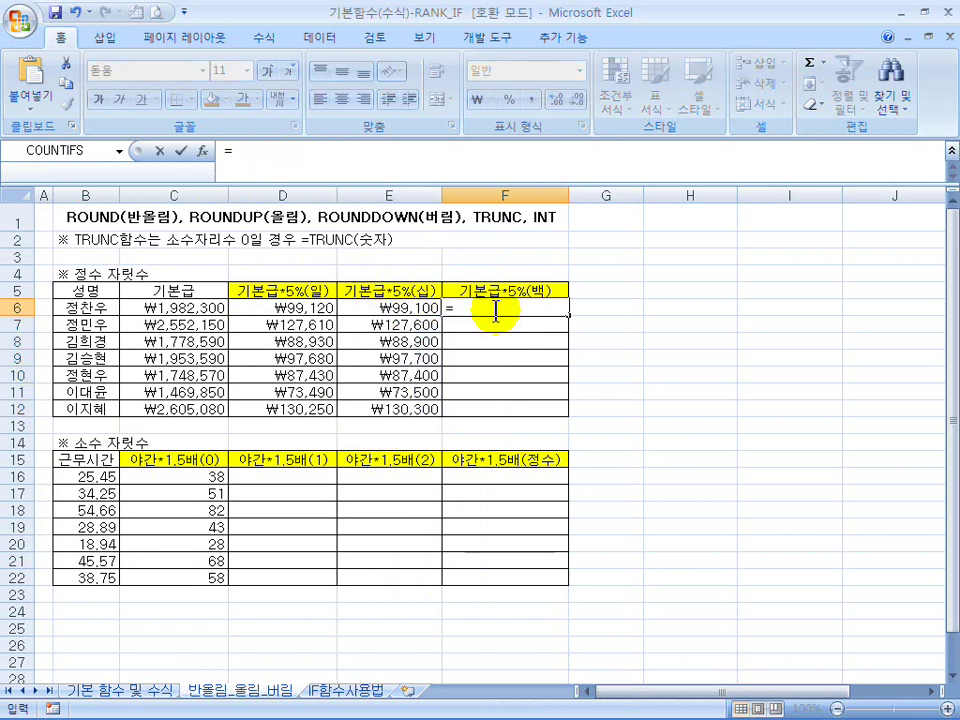
key(Escape)
click(413, 302)
Enter =ROUND(C6*5%,-3) in F6 to round 5% of 기본급 at the hundreds digit
click(484, 305)
text(=)
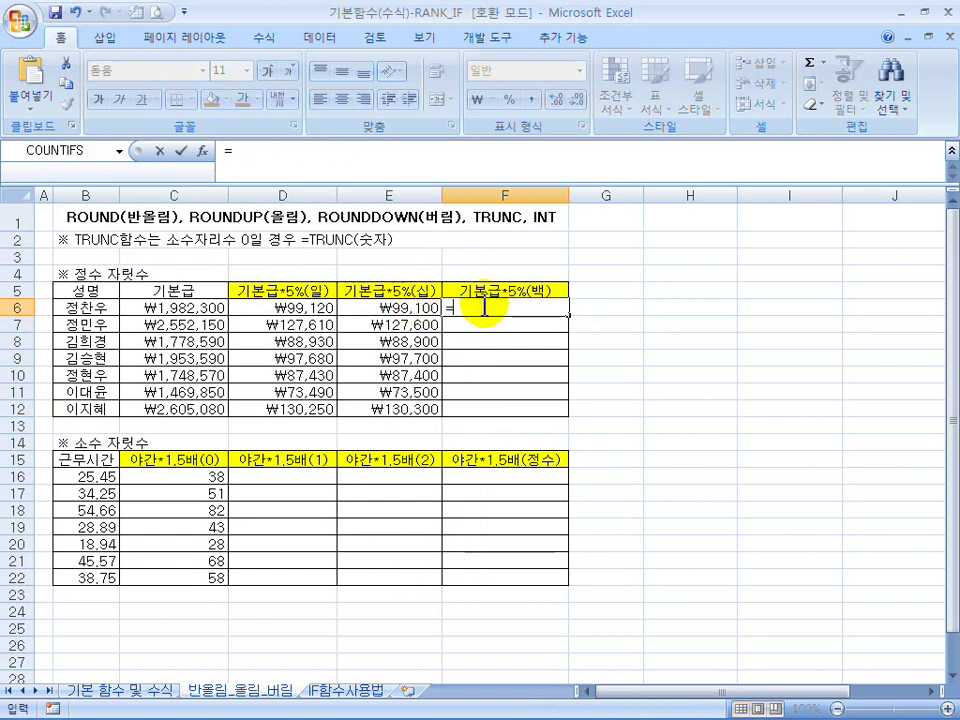
text(round()
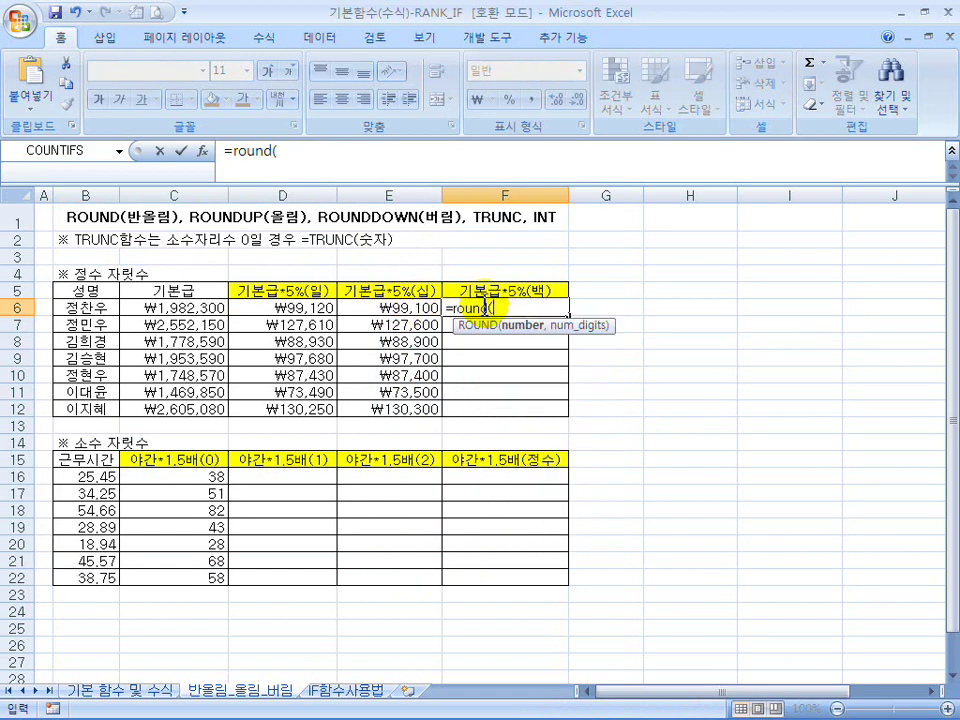
click(184, 308)
text(*5)
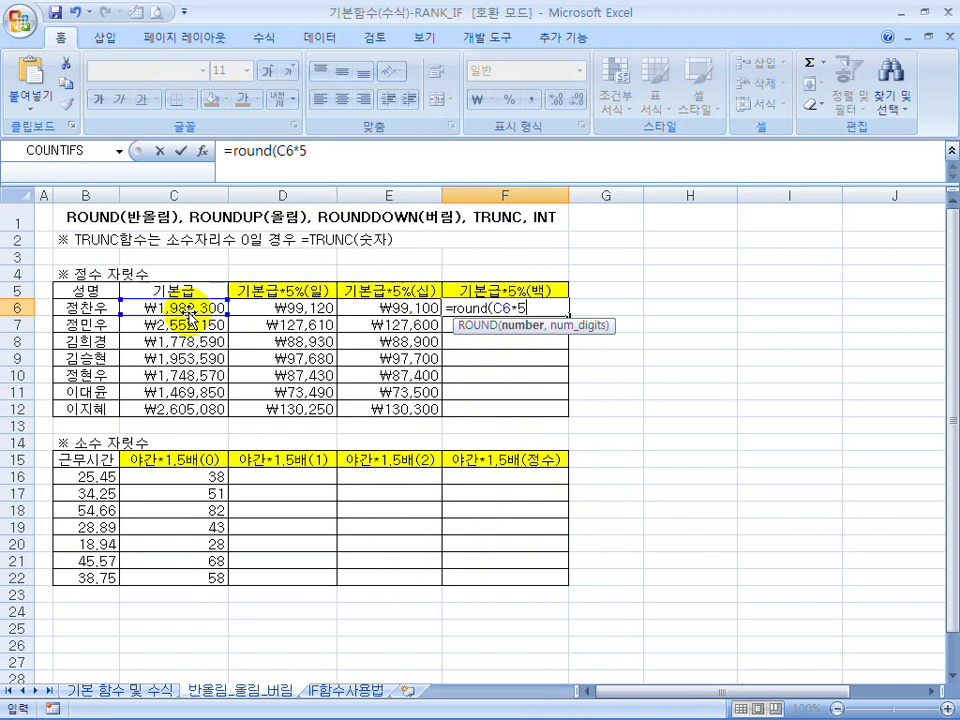
text(%,)
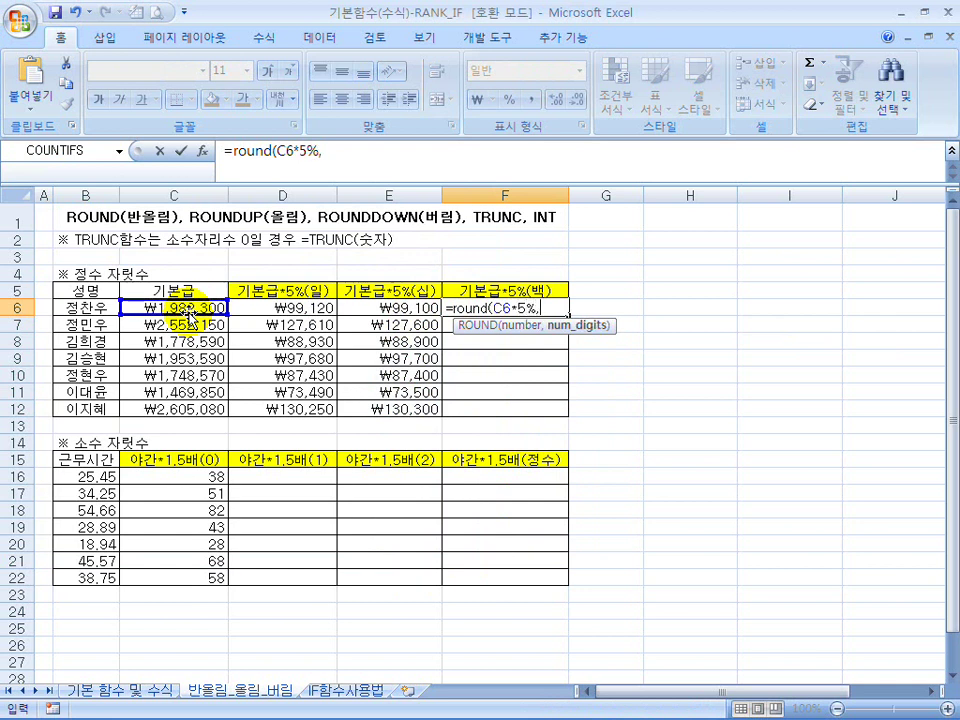
text(-3))
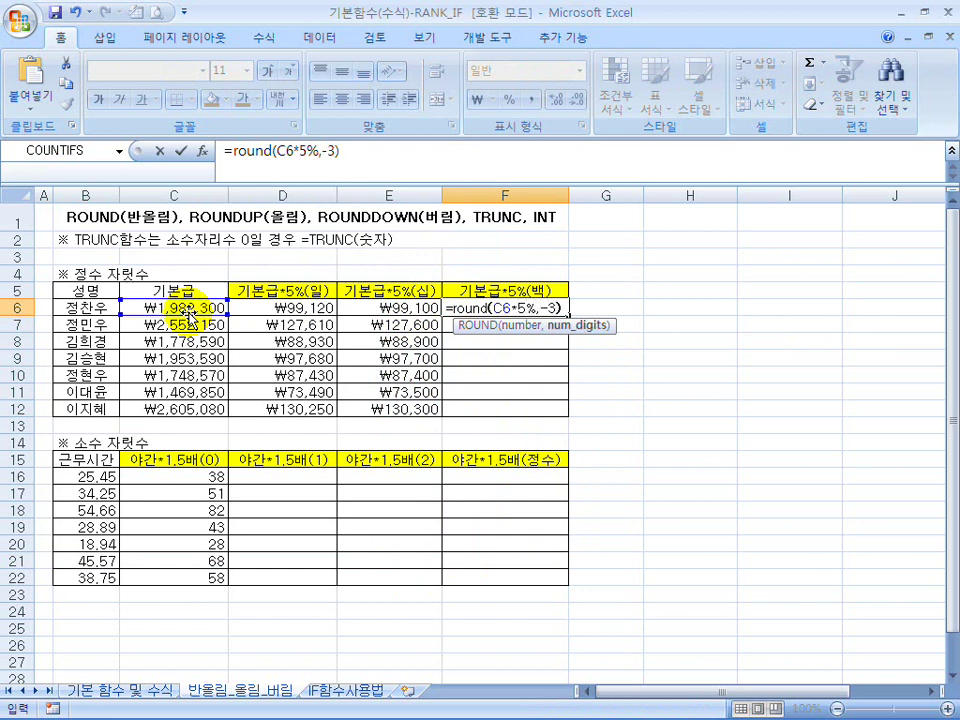
key(Return)
click(538, 309)
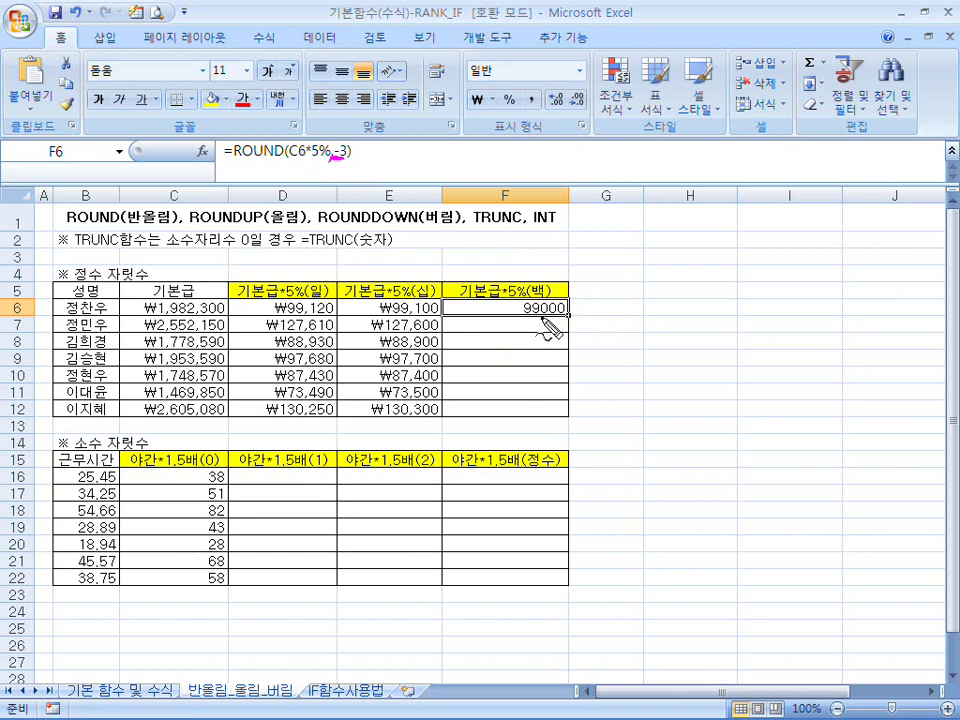
mouse_move(630, 266)
mouse_down()
mouse_move(665, 305)
mouse_move(678, 300)
mouse_move(652, 284)
mouse_move(728, 286)
mouse_move(744, 312)
mouse_move(761, 302)
mouse_move(776, 326)
mouse_up()
drag(656, 336, 778, 340)
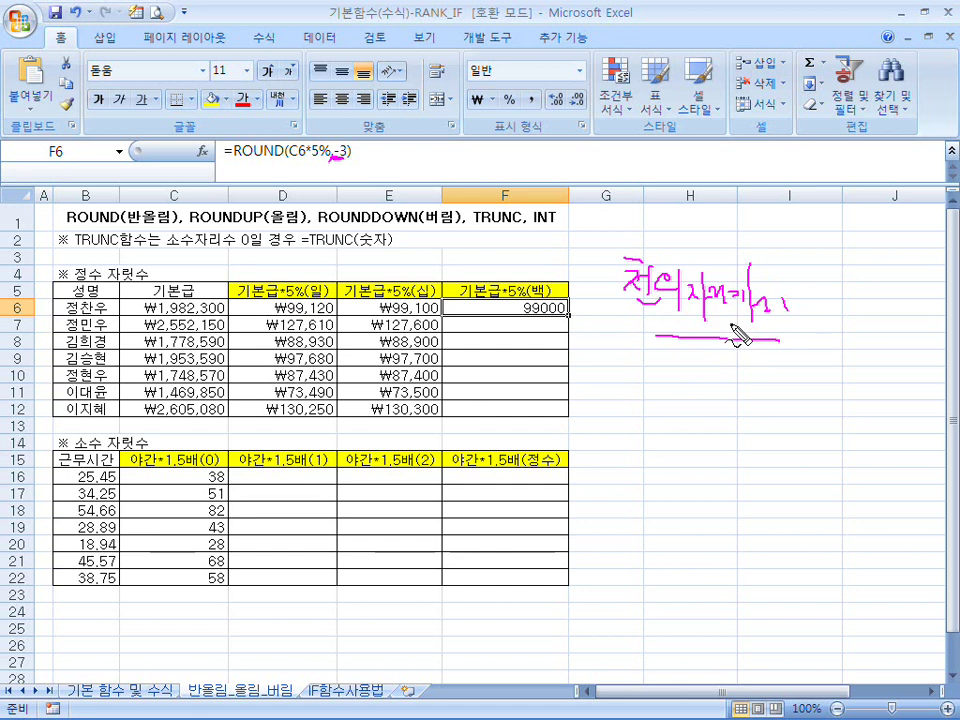
mouse_move(693, 384)
mouse_down()
mouse_move(738, 383)
mouse_move(732, 412)
mouse_up()
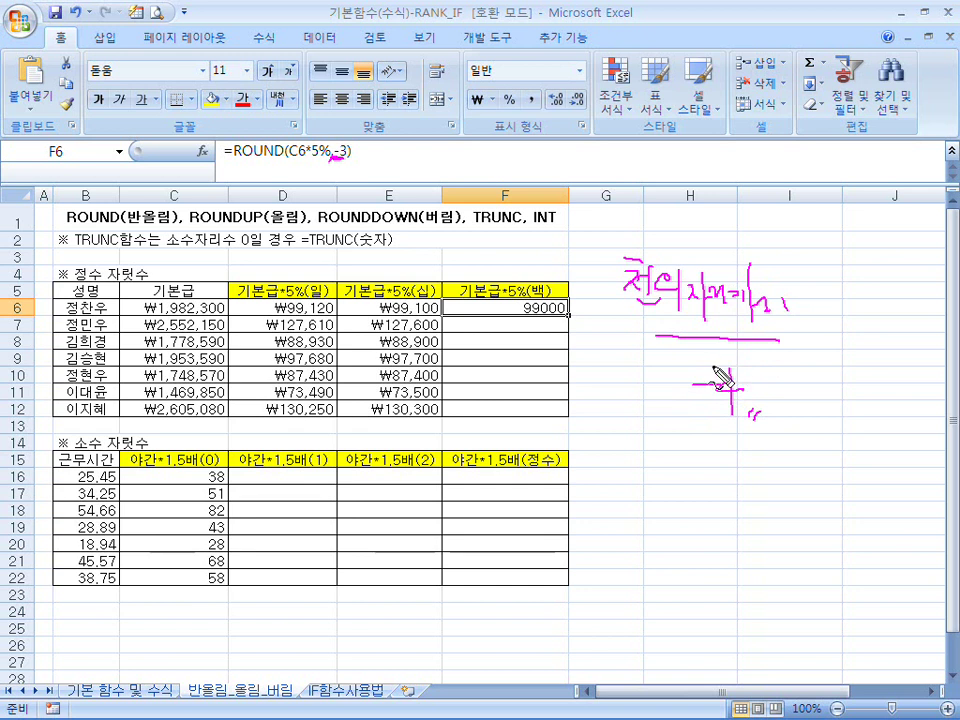
mouse_move(783, 319)
mouse_down()
mouse_move(770, 325)
mouse_move(644, 268)
mouse_move(750, 326)
mouse_up()
mouse_move(806, 295)
mouse_down()
mouse_move(828, 305)
mouse_move(808, 316)
mouse_up()
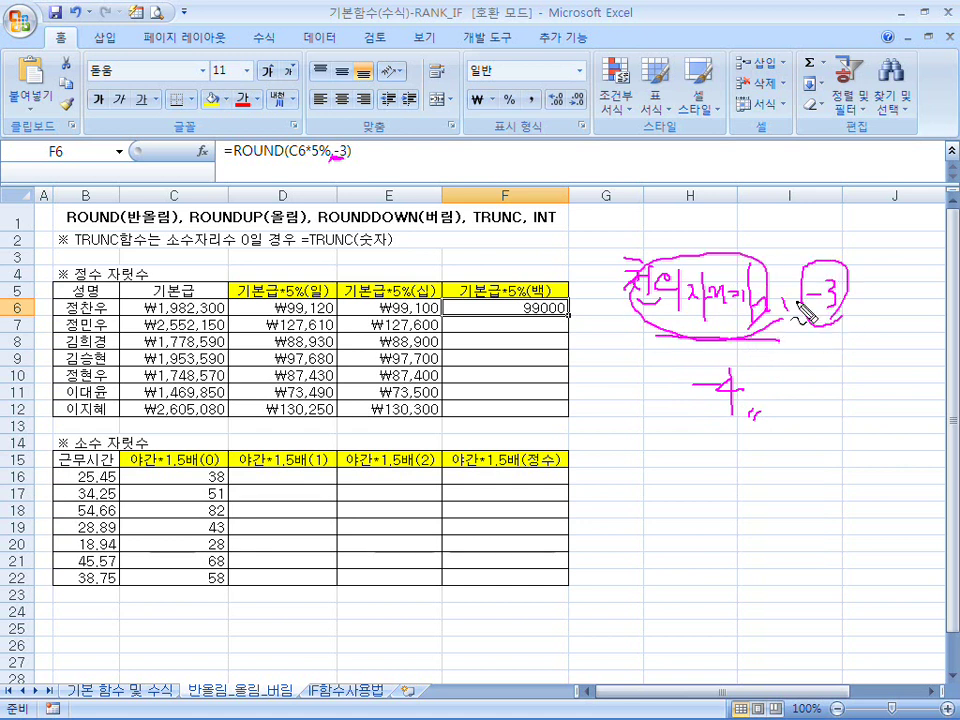
drag(776, 299, 772, 308)
key(Escape)
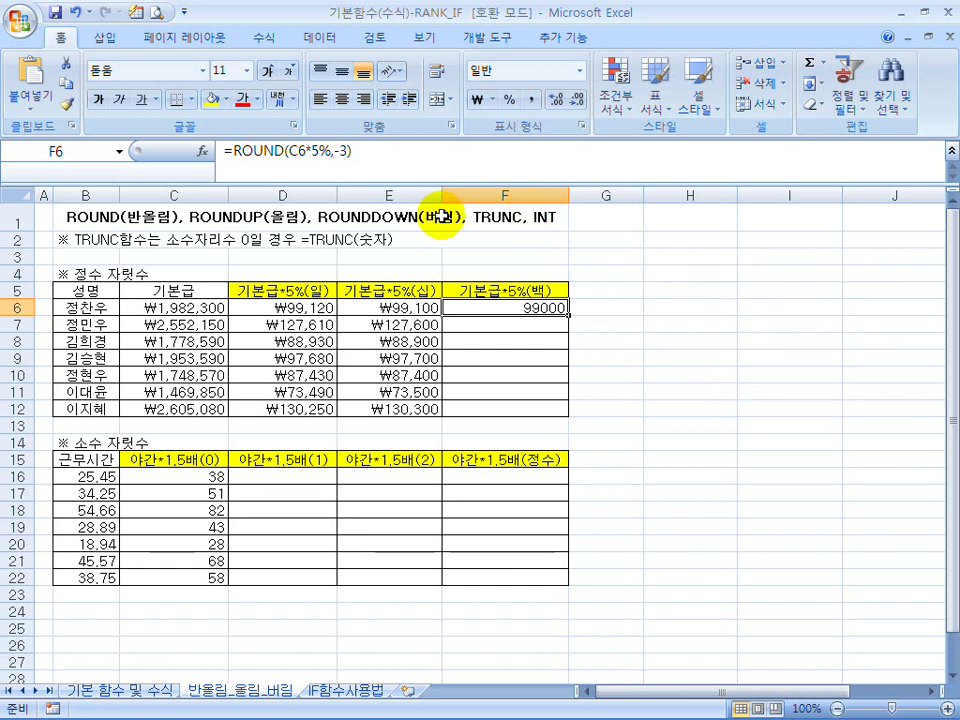
Change the function in D6 to ROUNDUP so the formula reads =ROUNDUP(C6*5%,-1)
click(285, 308)
click(288, 151)
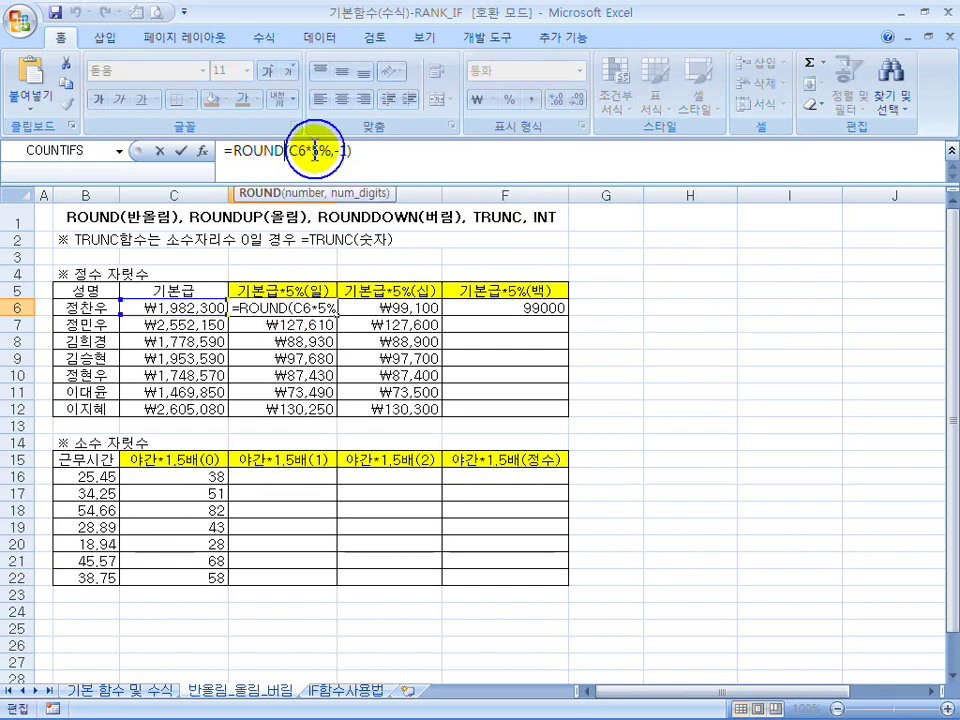
text(up)
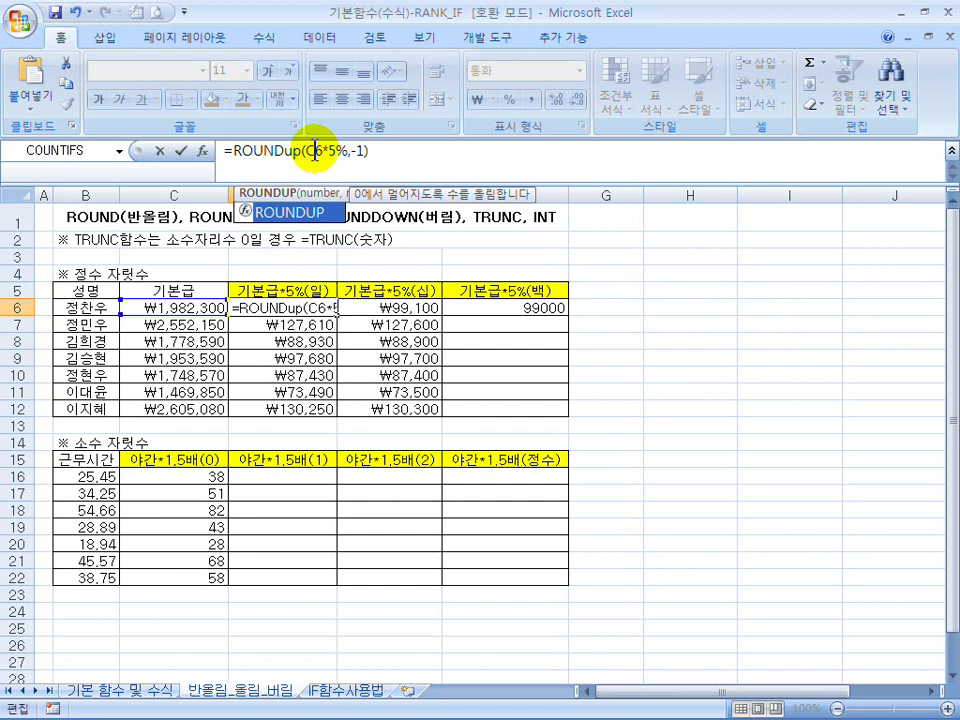
key(Return)
click(307, 312)
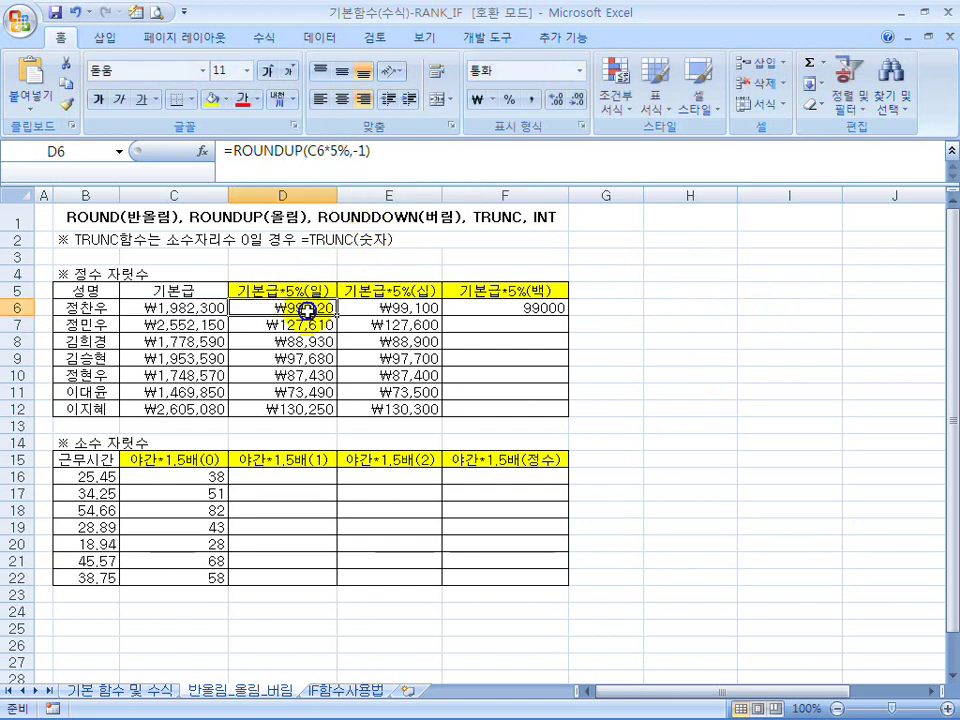
Replace ROUNDUP with ROUNDDOWN in the D6 formula to round the 5% amount down at the ones digit
click(298, 150)
drag(298, 150, 283, 150)
text(down)
key(Return)
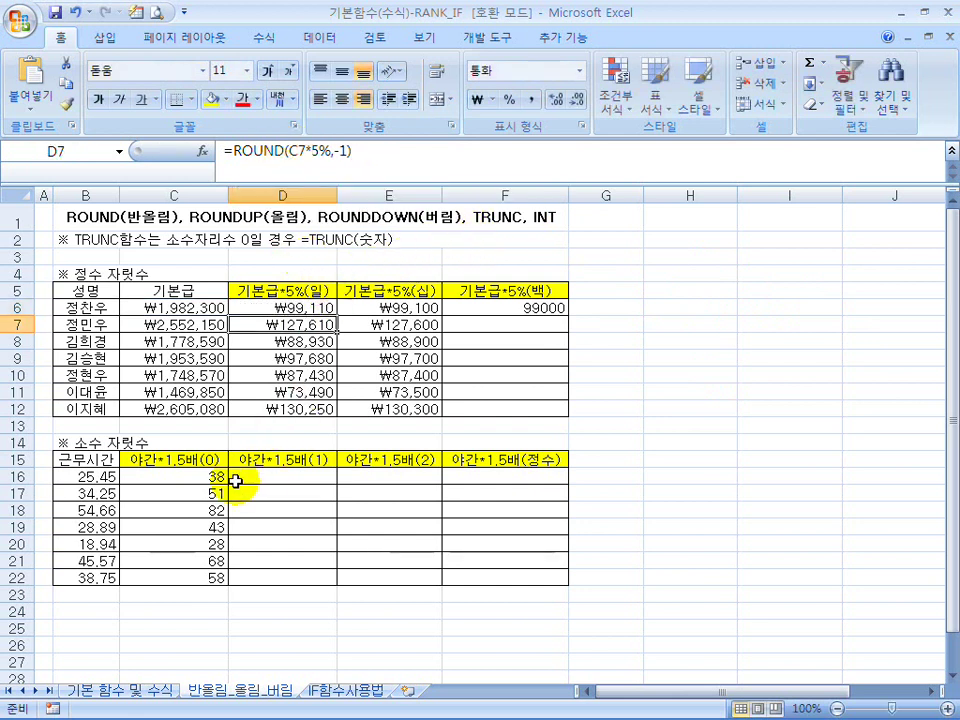
Clear the existing 야간*1.5배(0) formulas from C16:C22
click(182, 478)
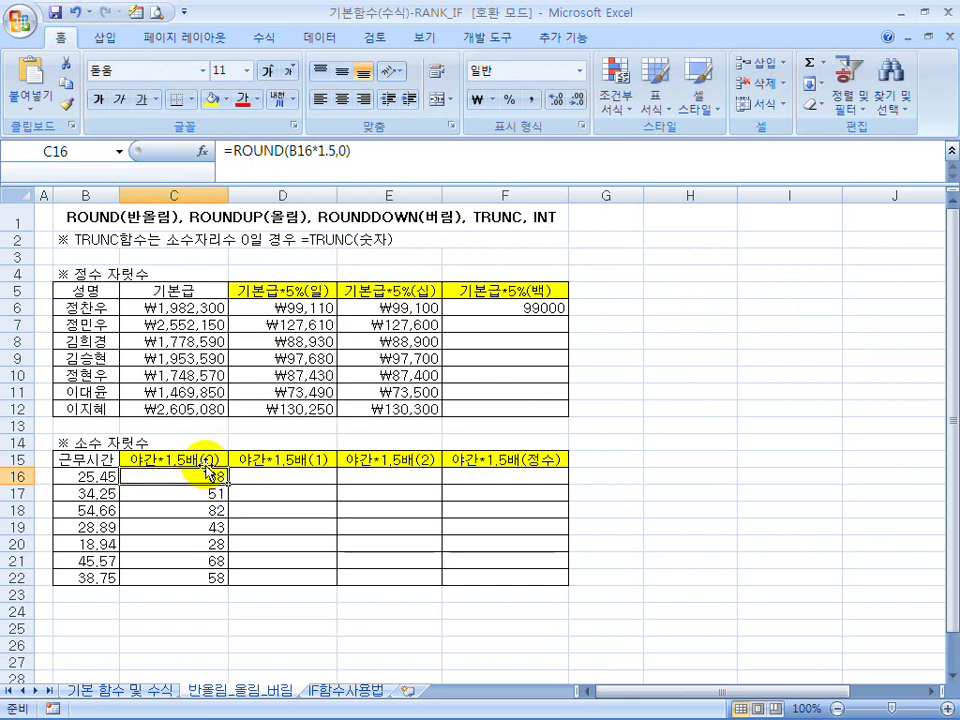
drag(159, 480, 186, 572)
key(Delete)
Enter =B16*1.5 in C16 to multiply the first 근무시간 value by 1.5
click(170, 476)
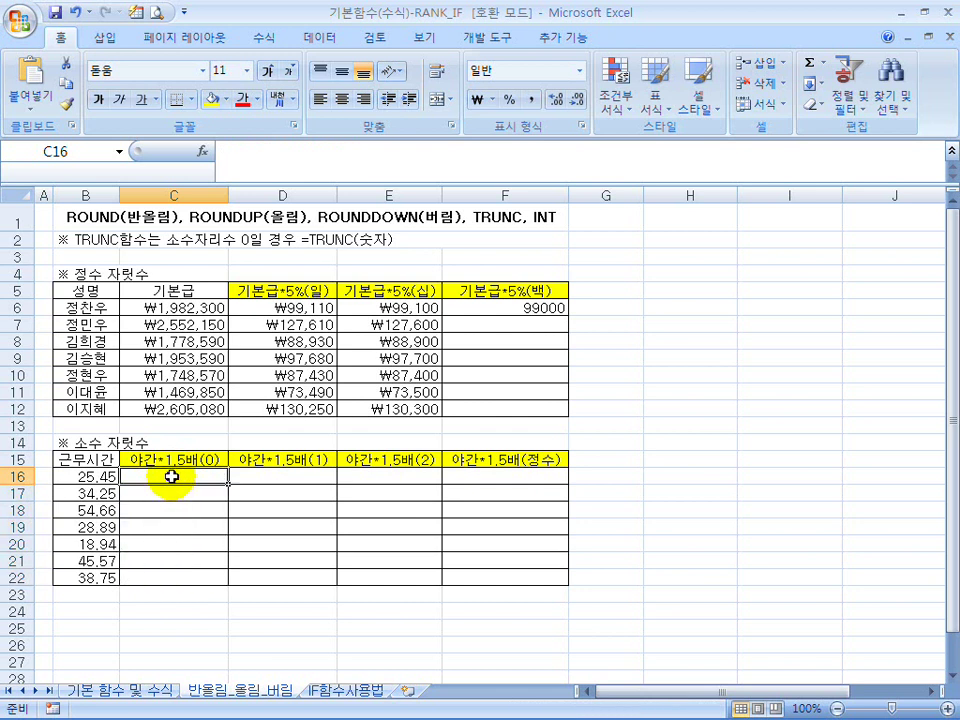
text(=)
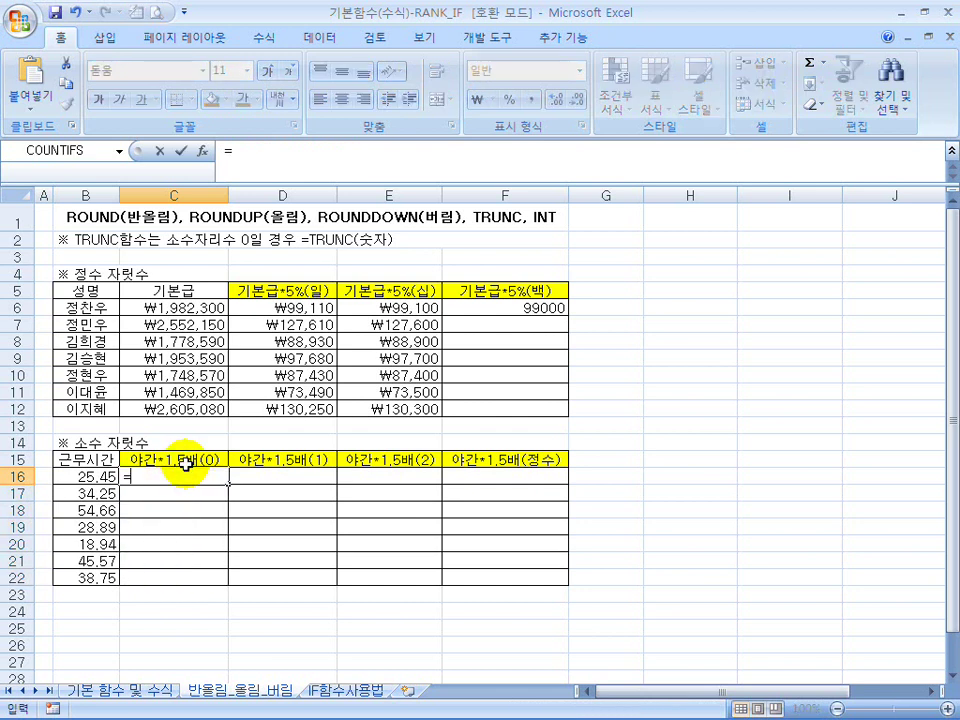
click(84, 477)
text(*)
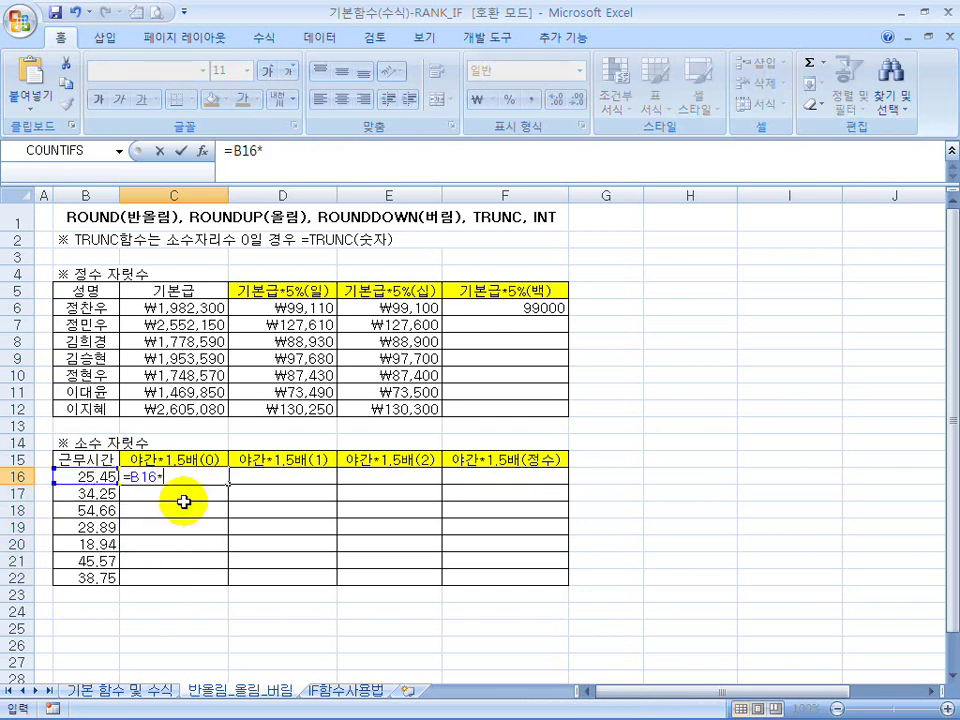
key(Return)
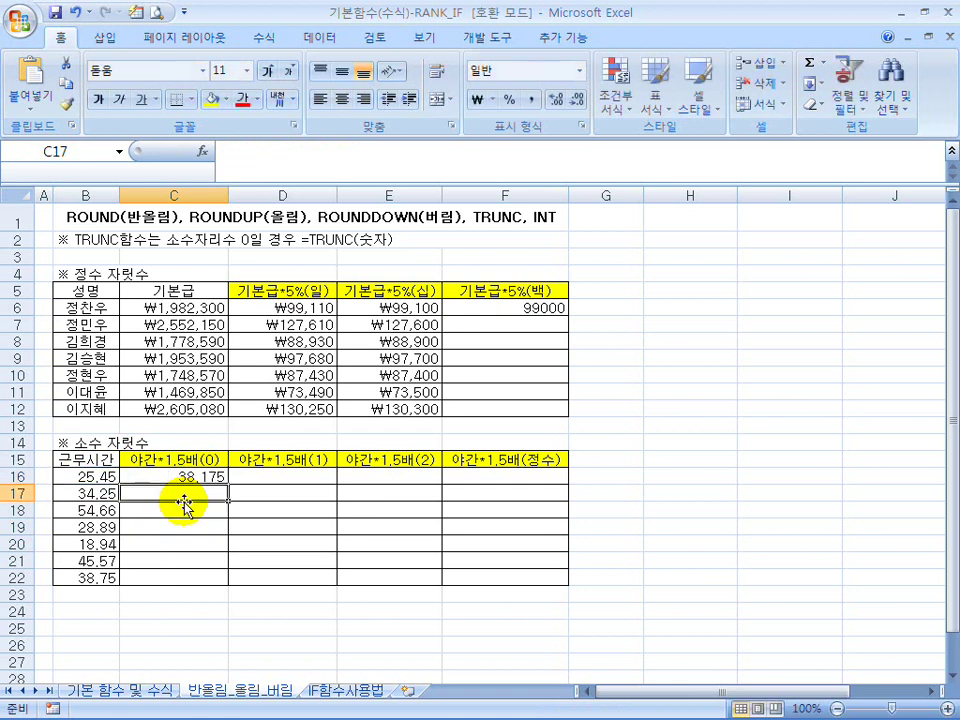
click(190, 477)
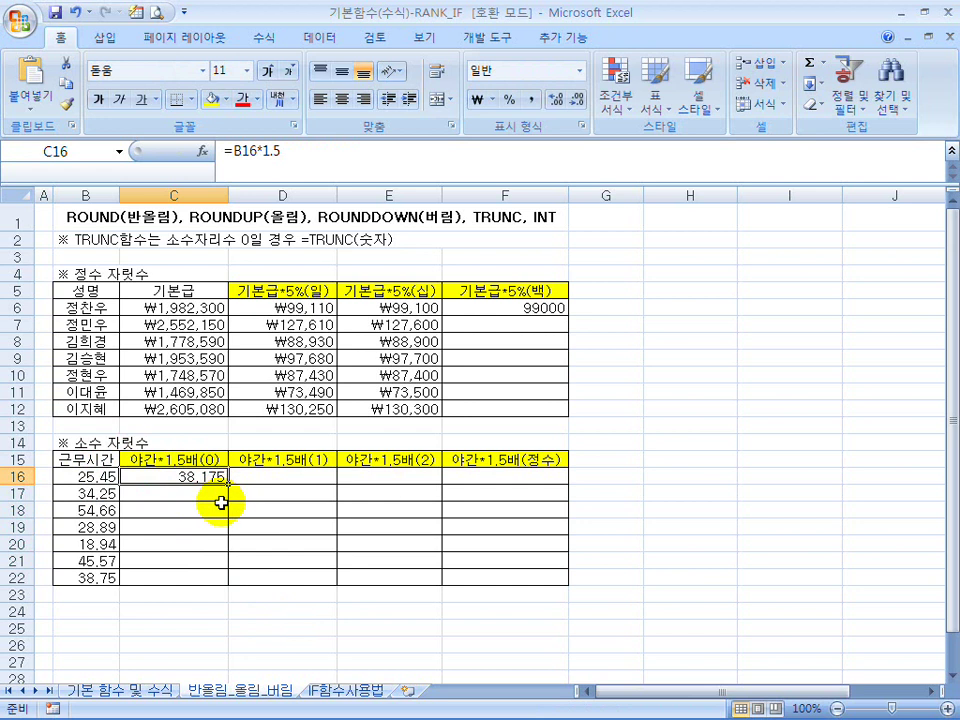
Wrap the C16 formula in ROUND with 0 decimal digits so it reads =ROUND(B16*1.5,0)
click(206, 460)
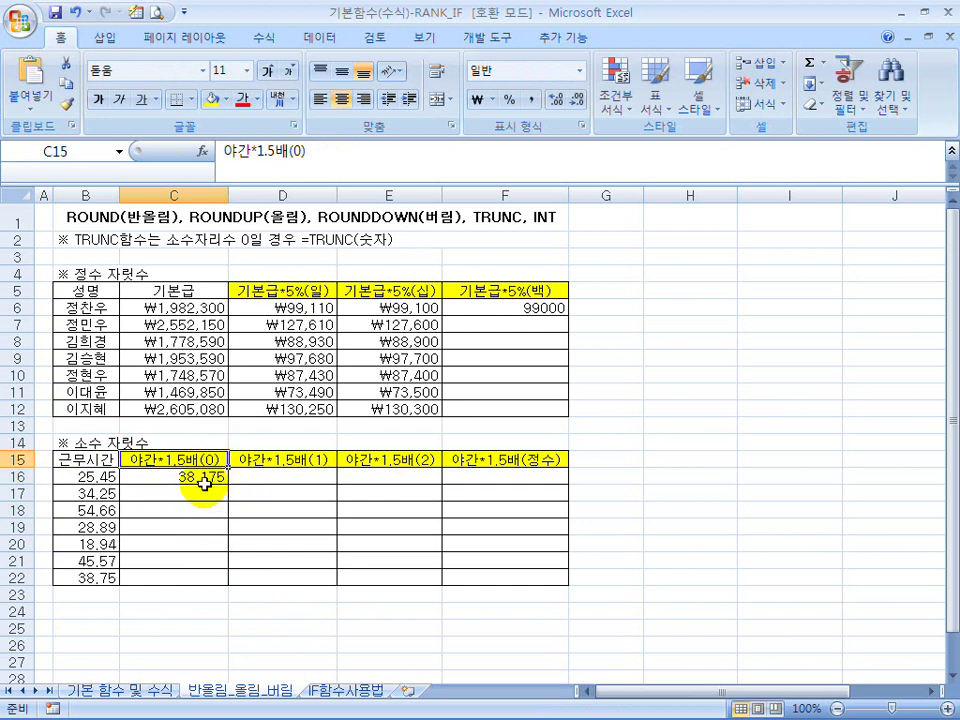
click(207, 478)
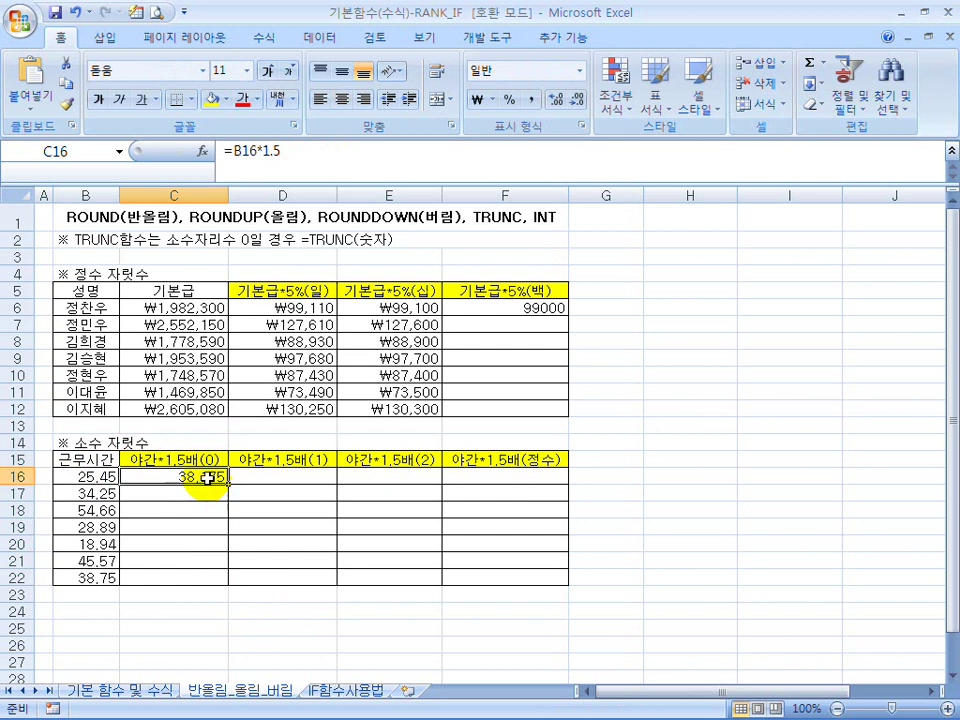
click(233, 151)
text(round)
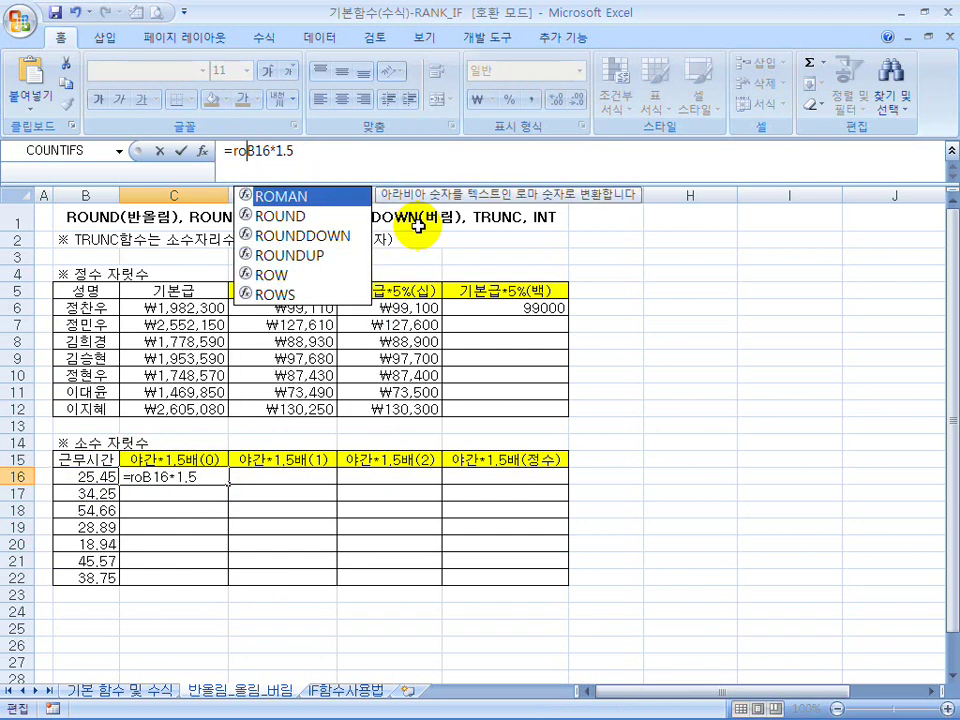
text(()
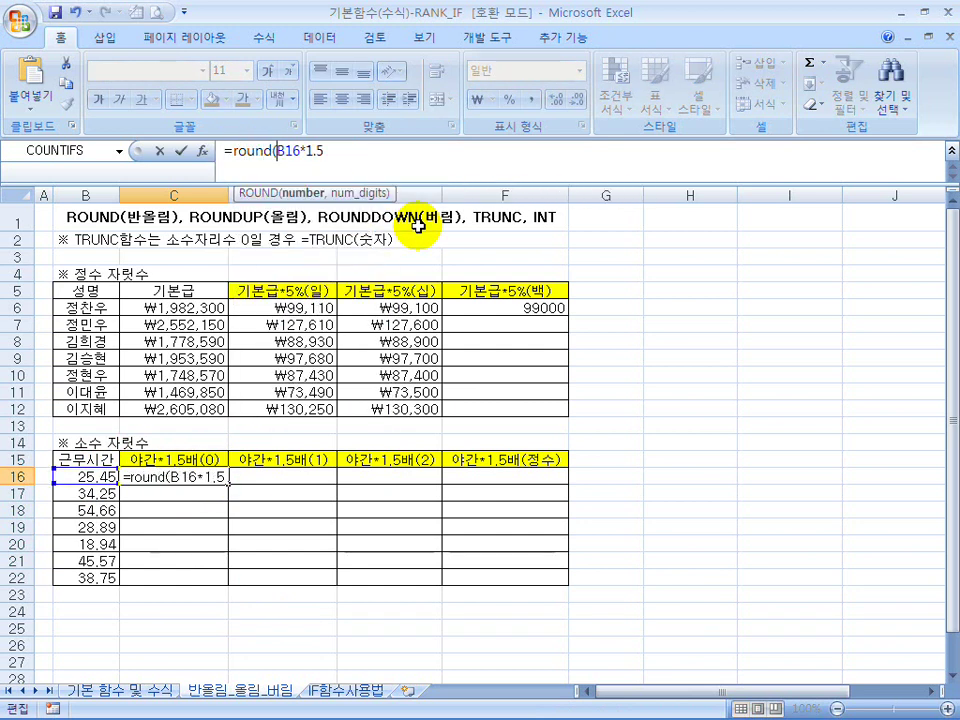
click(349, 153)
text(,)
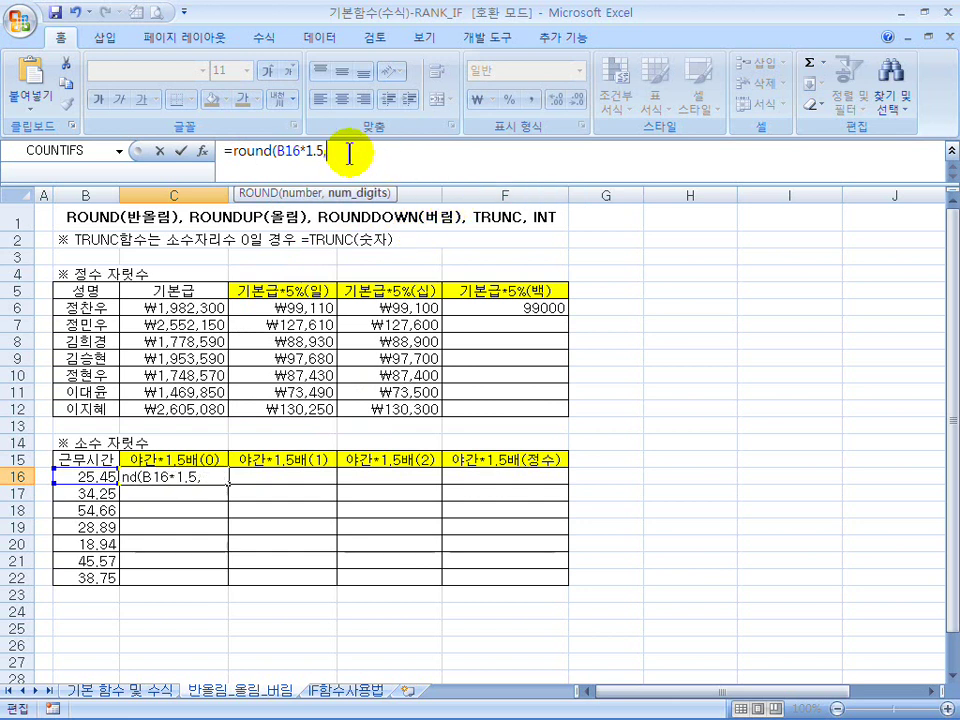
text(0))
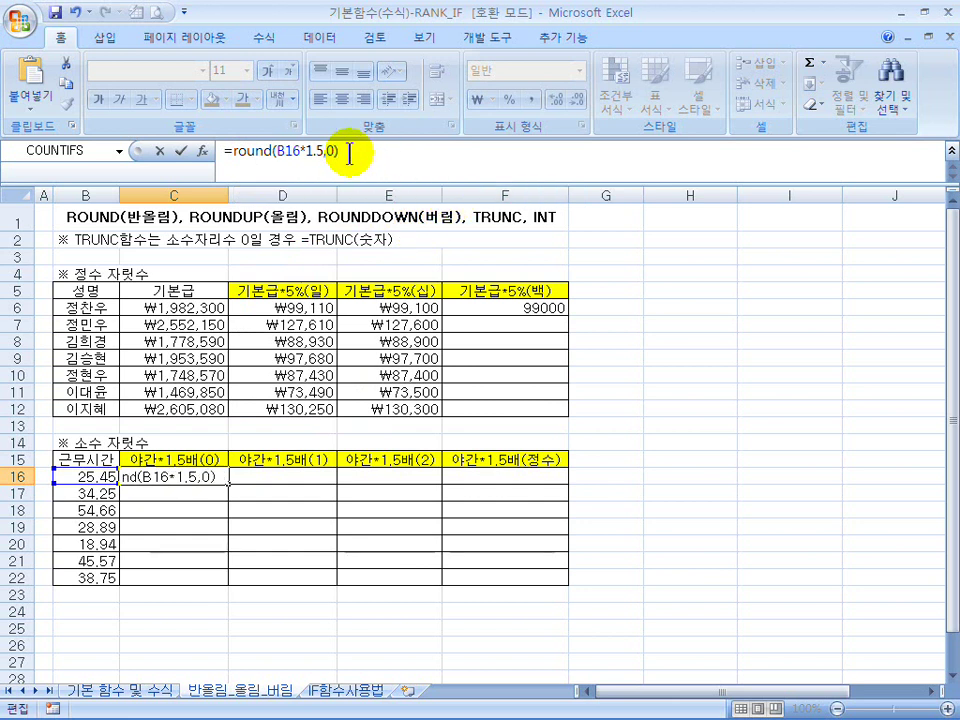
key(Return)
Enter =ROUND(B16*1.5,1) in D16 to round the 야간*1.5배(1) value to one decimal place
click(252, 476)
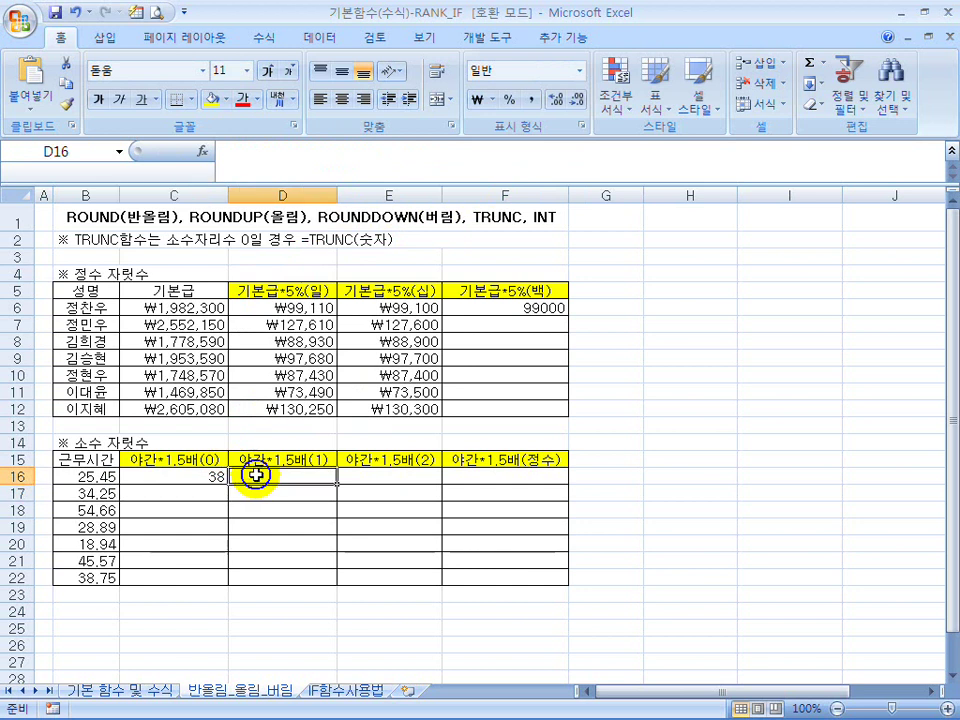
text(=)
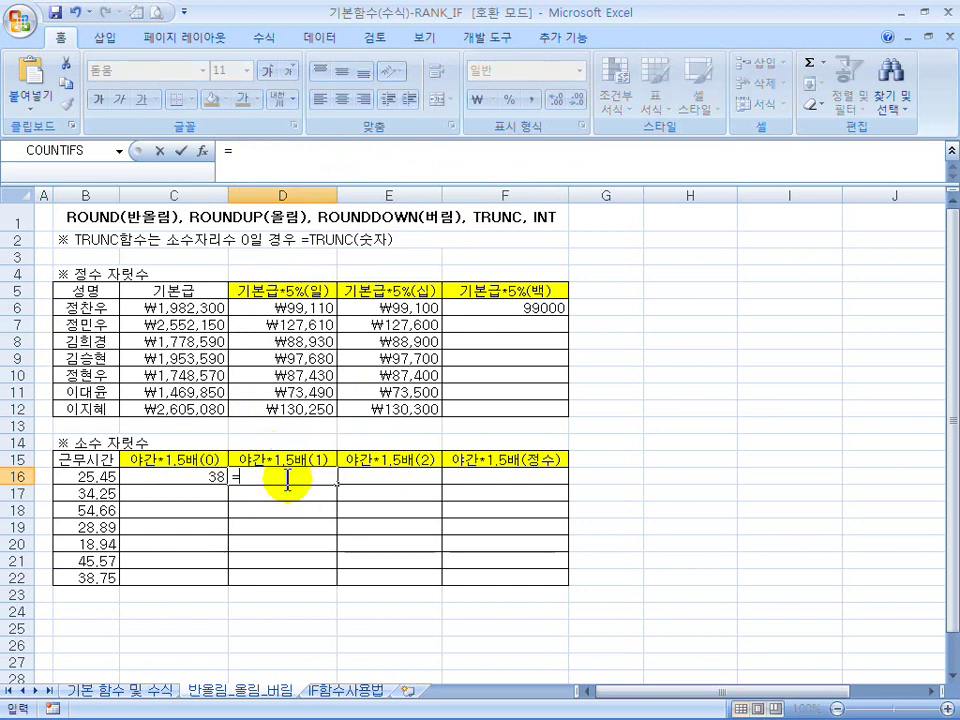
text(round()
click(88, 477)
text(*)
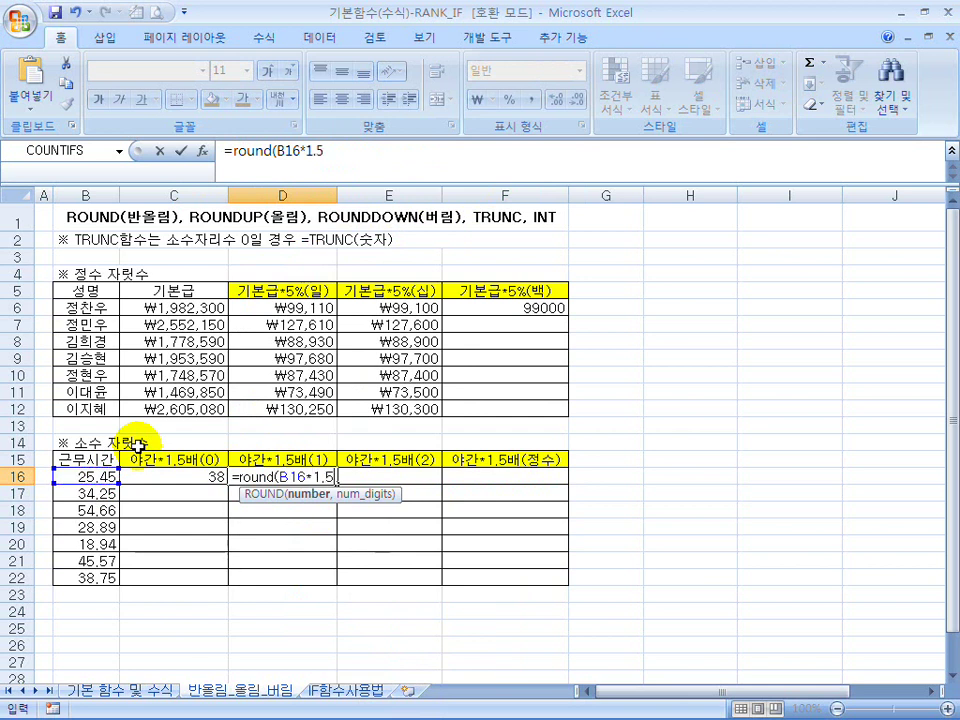
text(1.5,1)
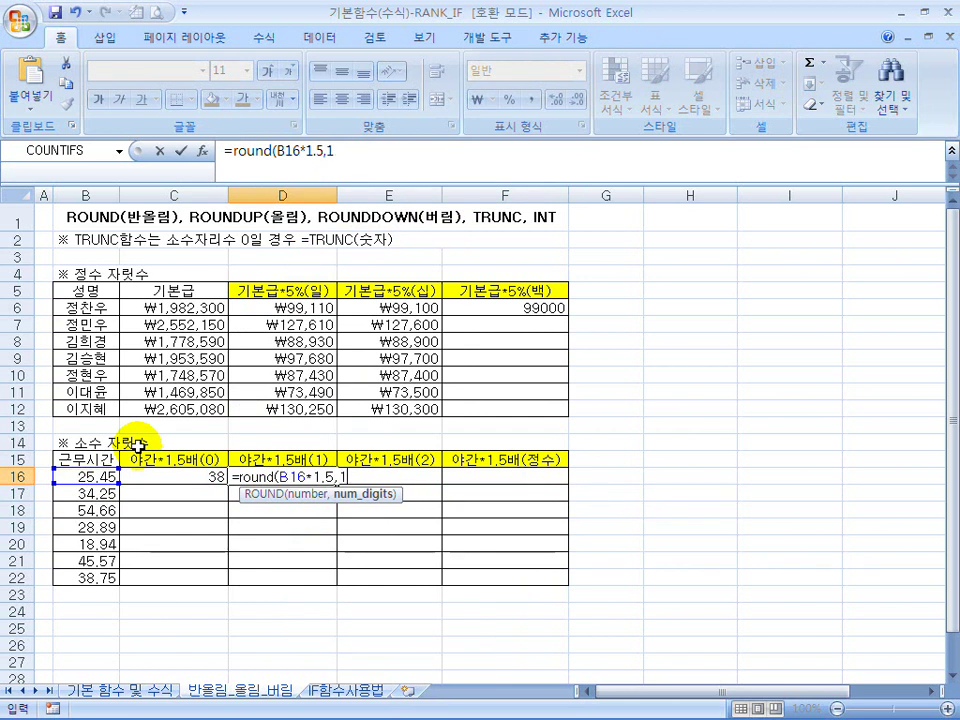
key(Return)
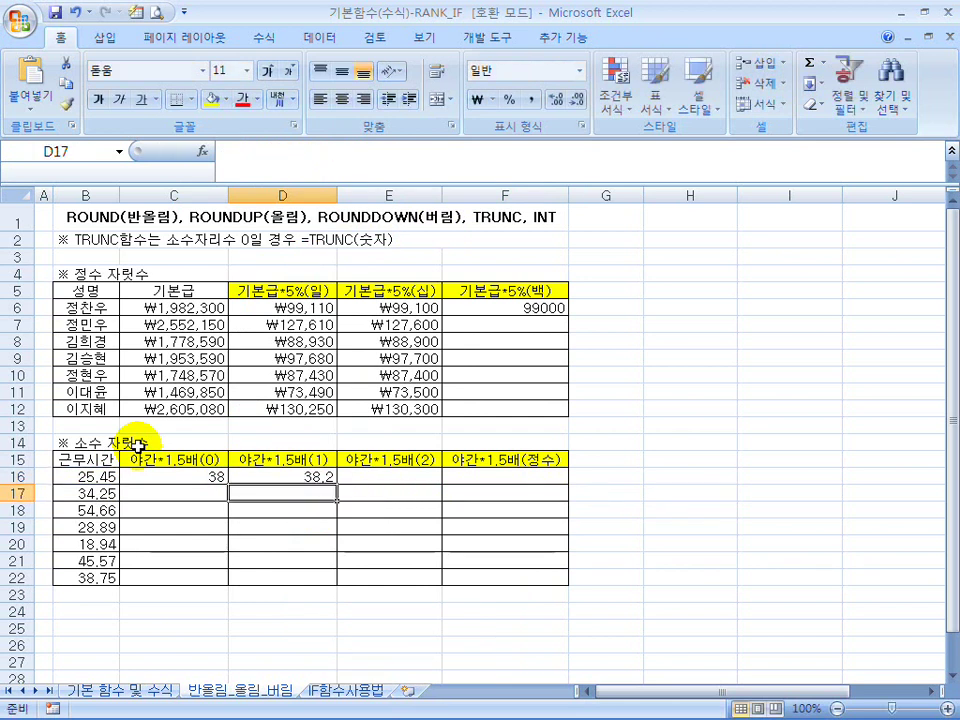
Enter =ROUND(B16*1.5,2) in E16 to round the 야간*1.5배(2) value to two decimal places
click(384, 478)
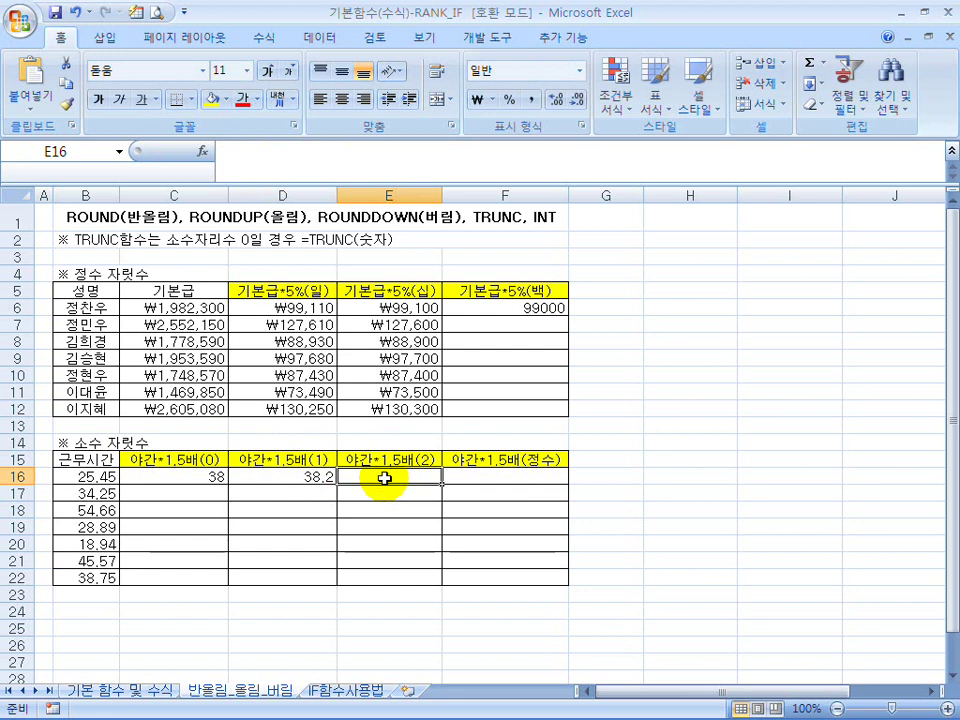
text(=round()
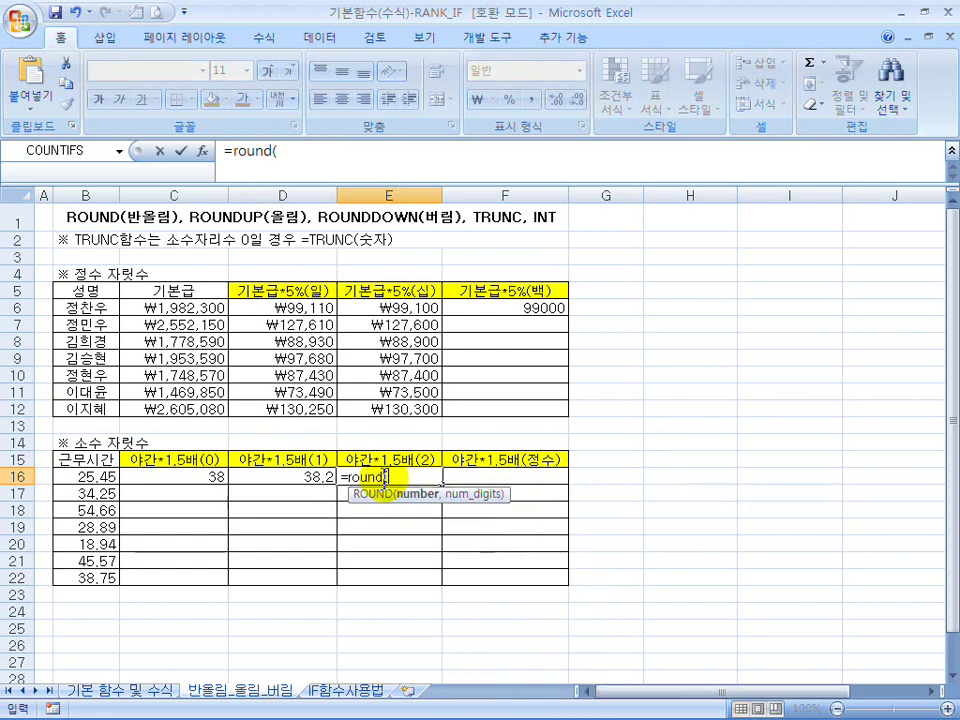
click(103, 474)
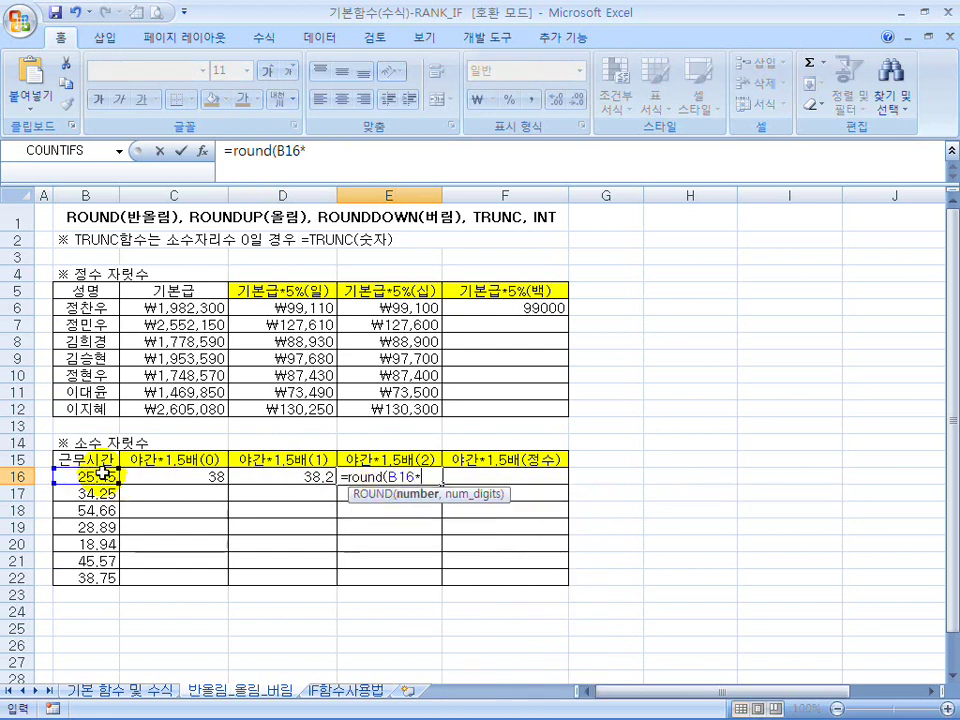
text(*1.5,2)
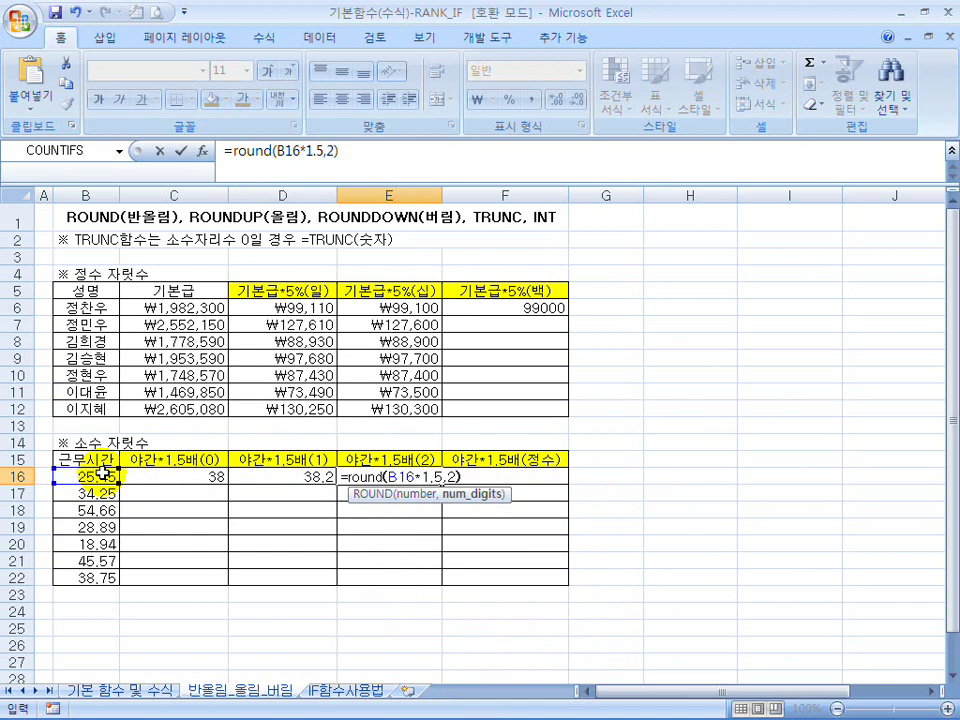
key(Return)
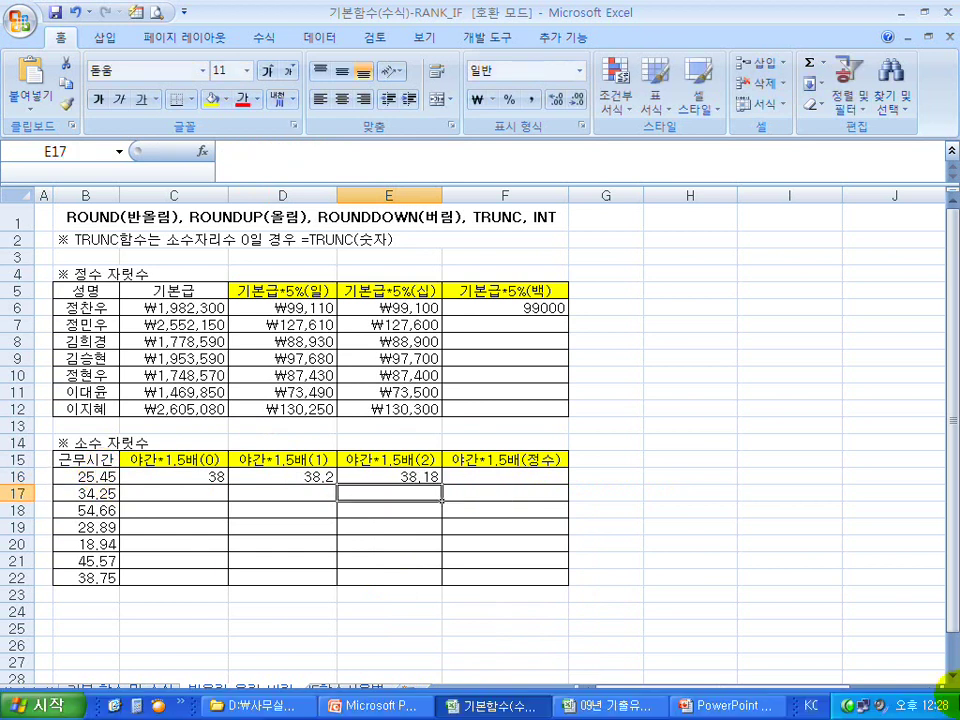
click(412, 478)
Strip the ROUND function and its digits argument from C16 so the formula reads =B16*1.5
click(534, 475)
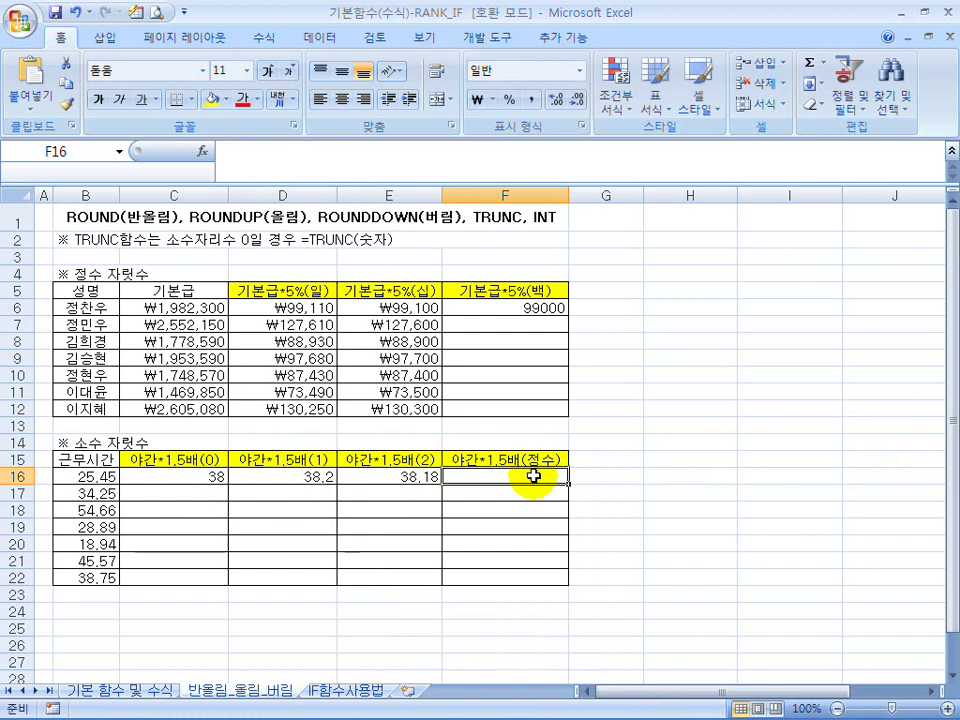
click(200, 477)
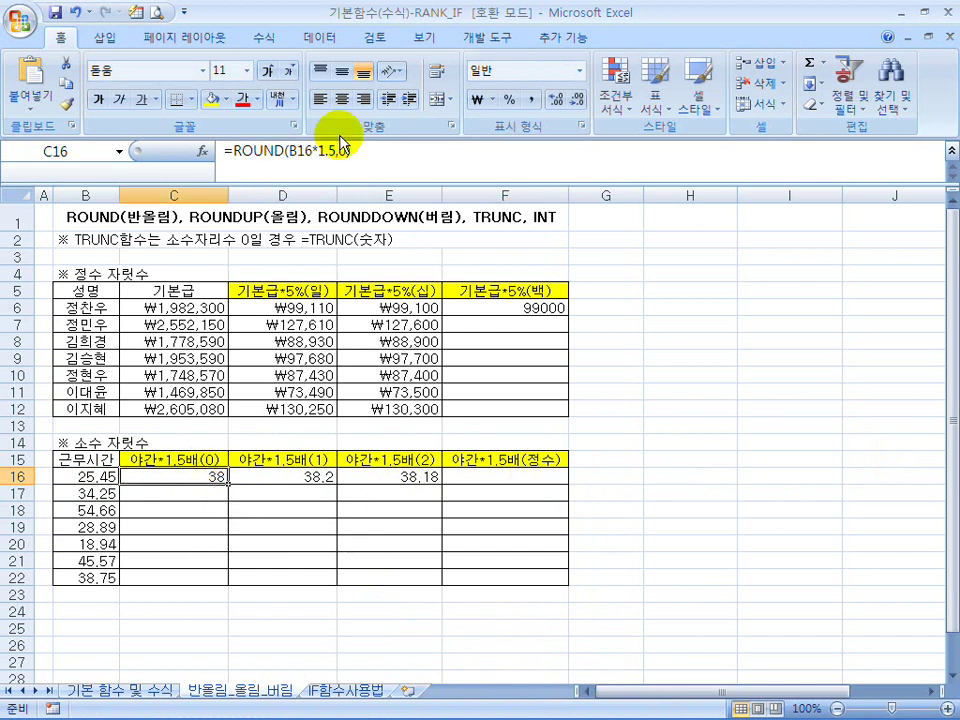
click(287, 152)
drag(287, 152, 232, 153)
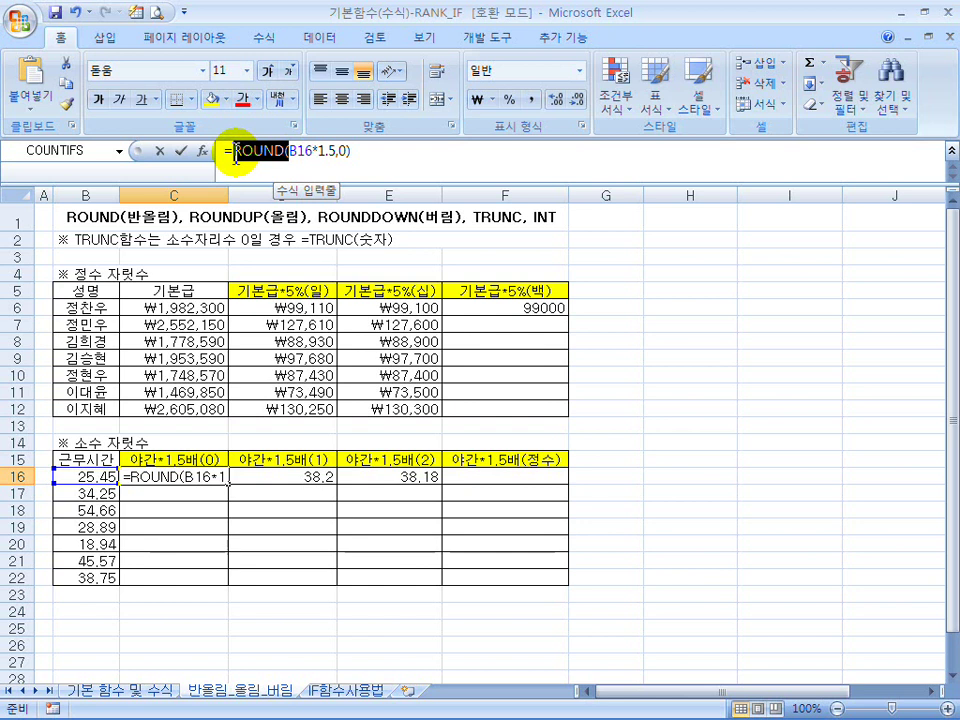
key(Delete)
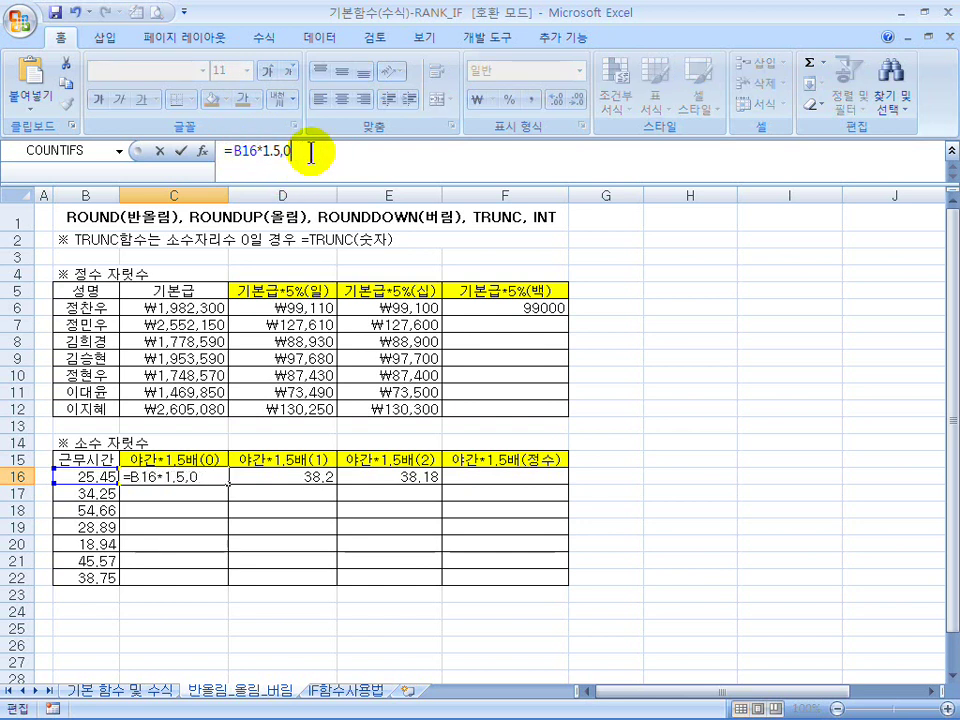
key(Return)
Fill the C16 formula =B16*1.5 down through C22
click(226, 478)
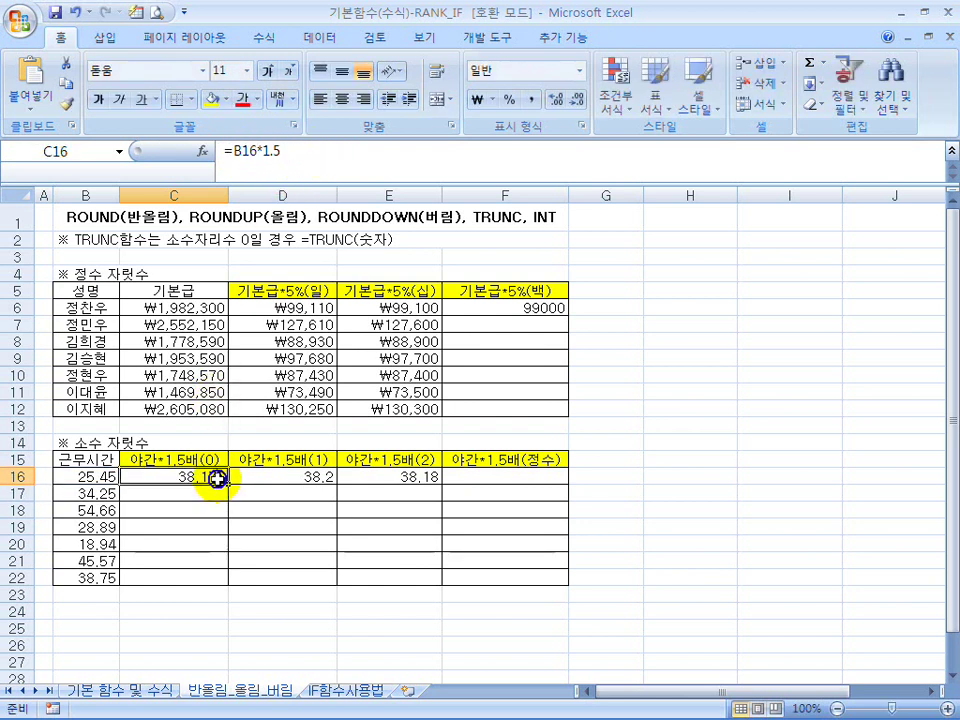
drag(230, 483, 229, 580)
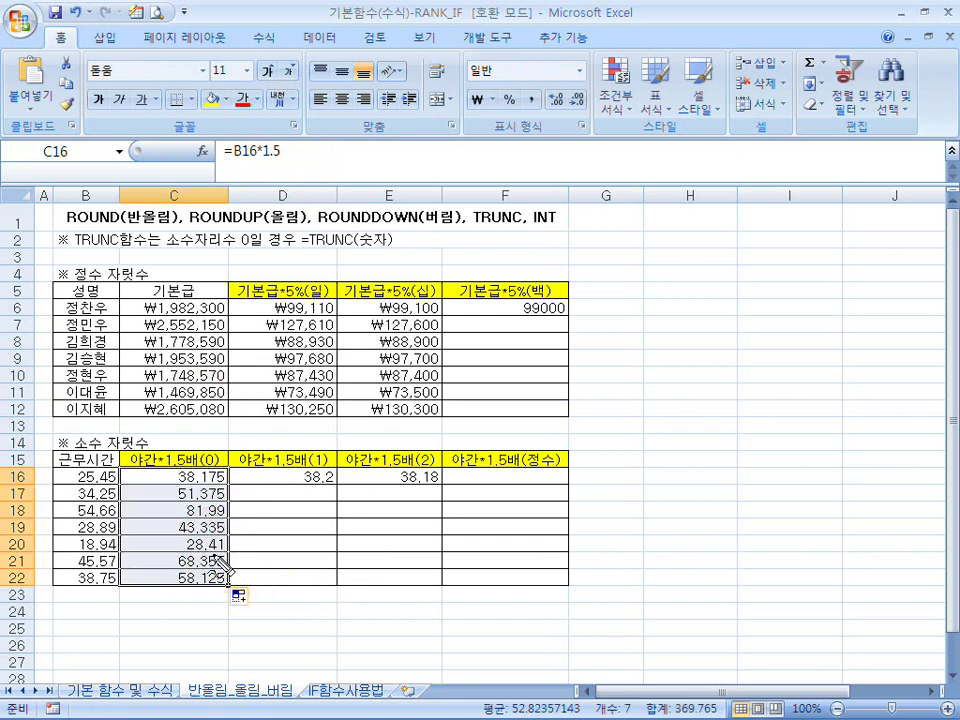
drag(189, 521, 222, 520)
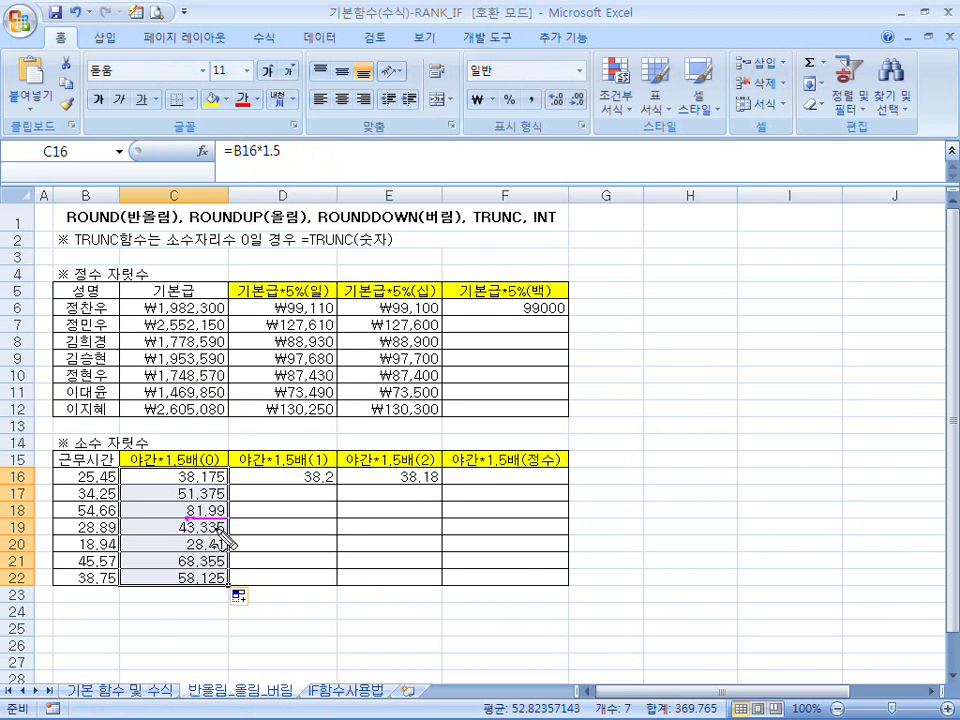
drag(245, 505, 258, 521)
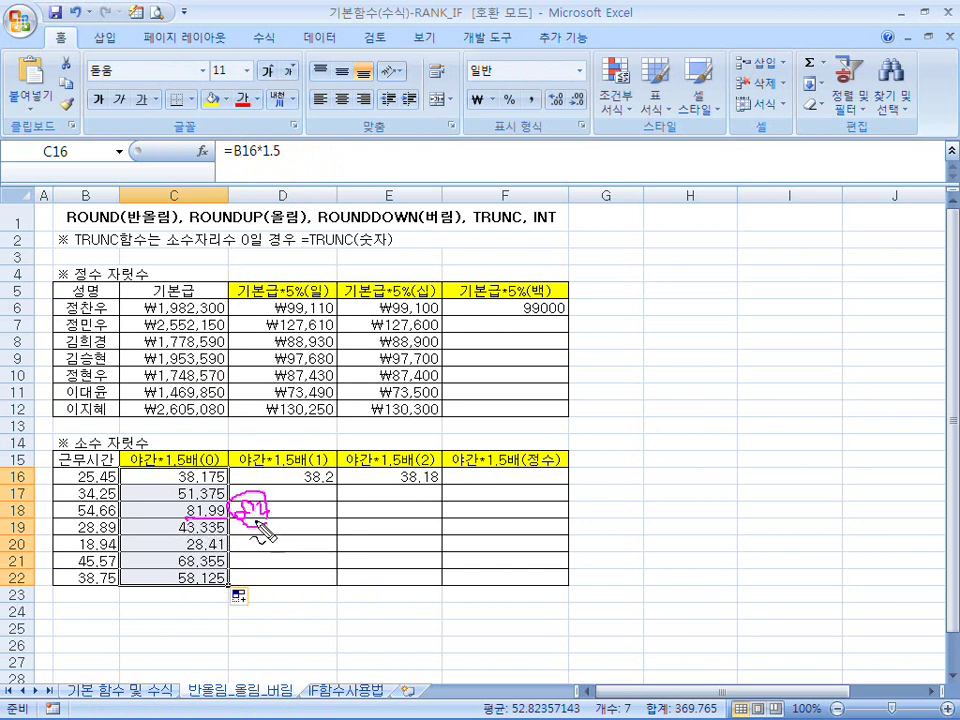
Wrap the C18 formula in ROUND with 0 decimal digits so it reads =ROUND(B18*1.5,0)
click(190, 510)
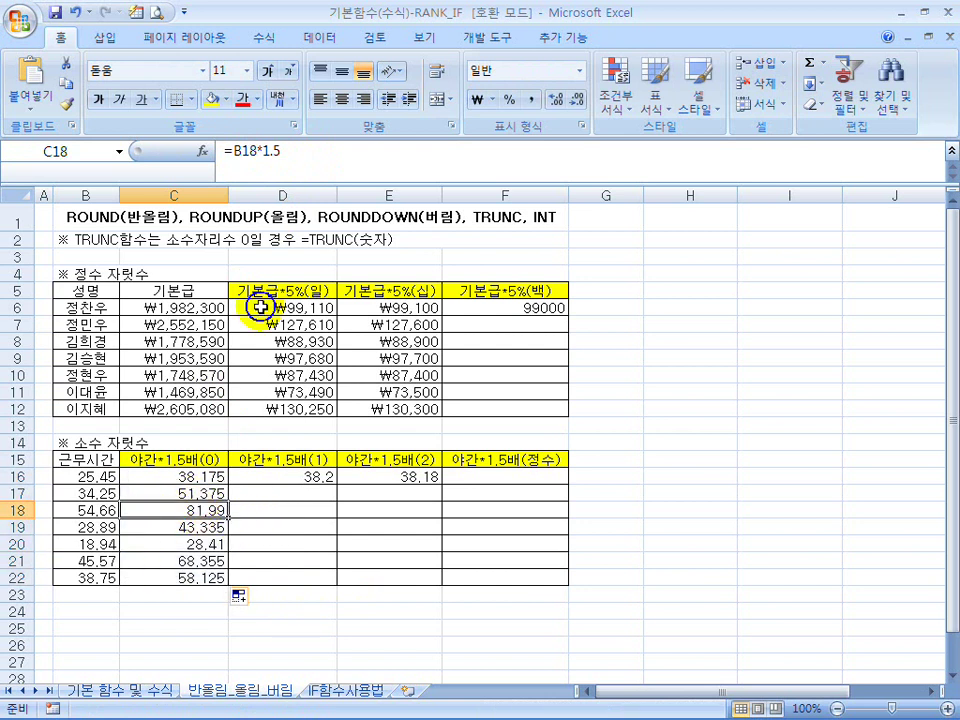
click(230, 150)
text(round(B18*1.5)
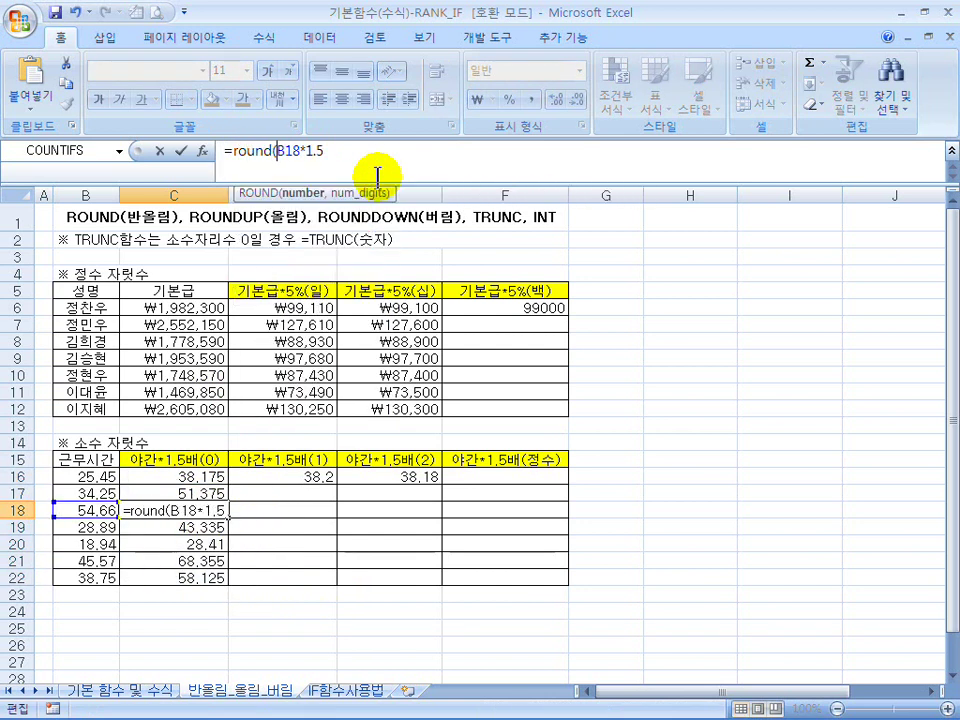
text(,0)
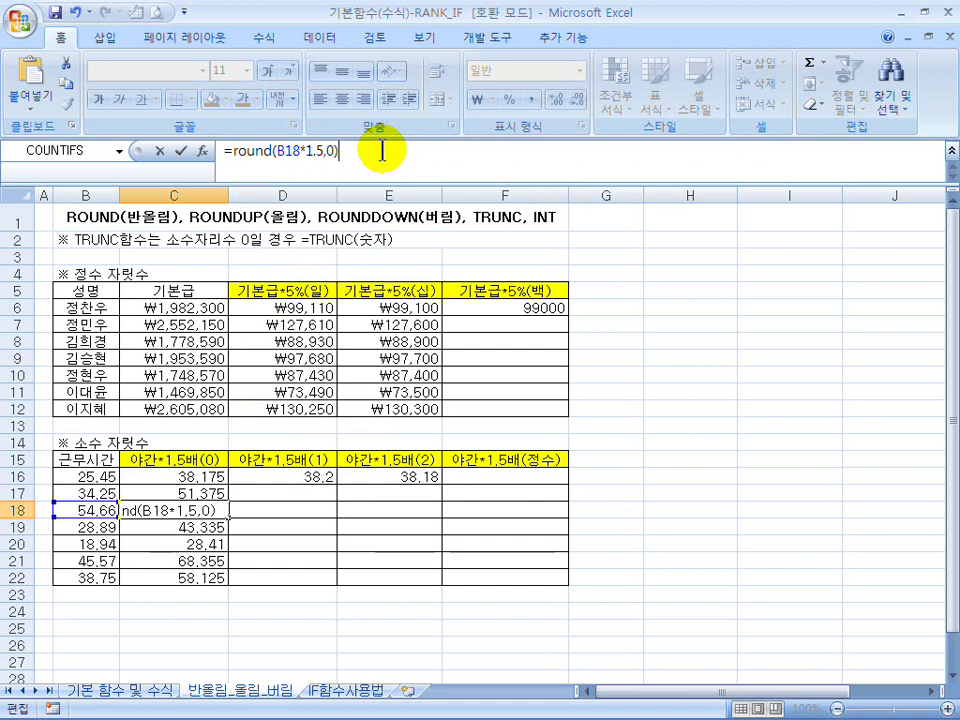
key(Return)
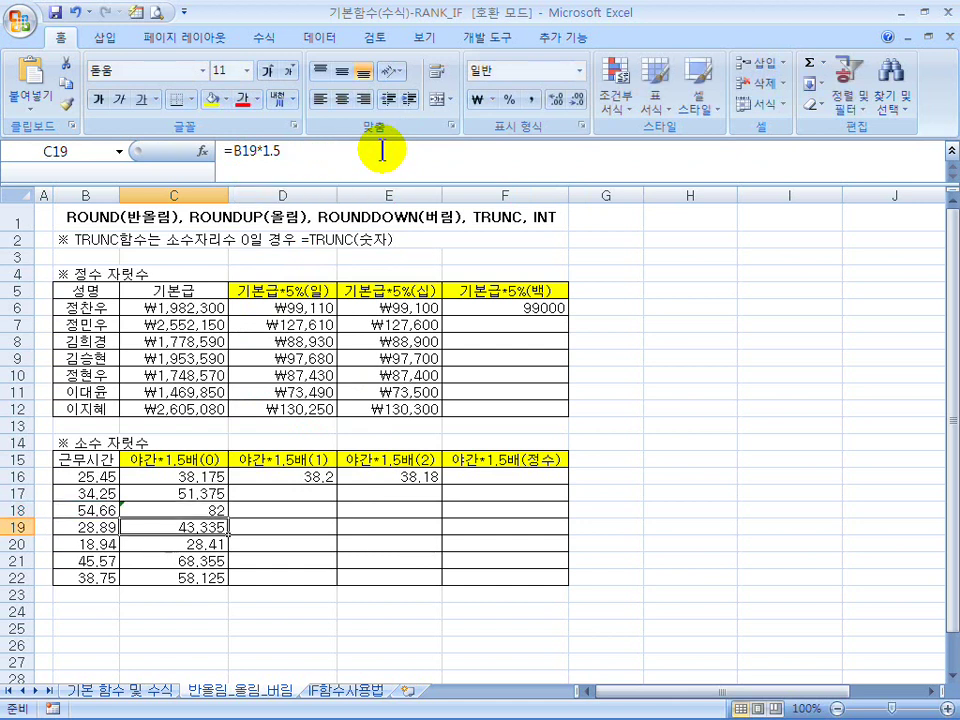
click(206, 510)
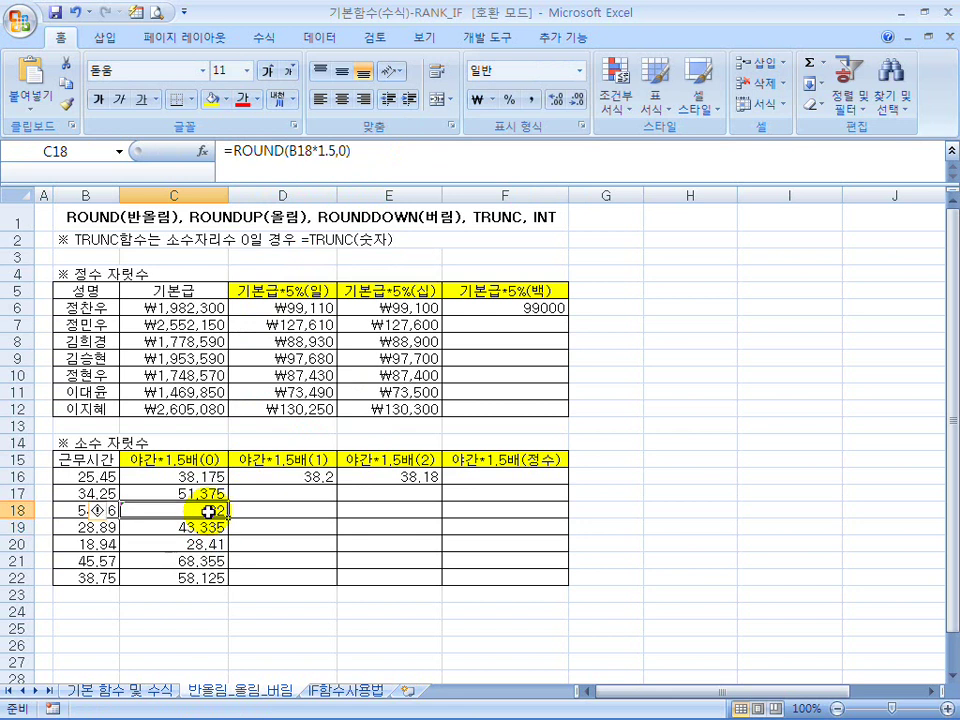
Enter =INT(B18*1.5) in F18 to get the integer part for the 야간*1.5배(정수) column
click(507, 511)
text(=i)
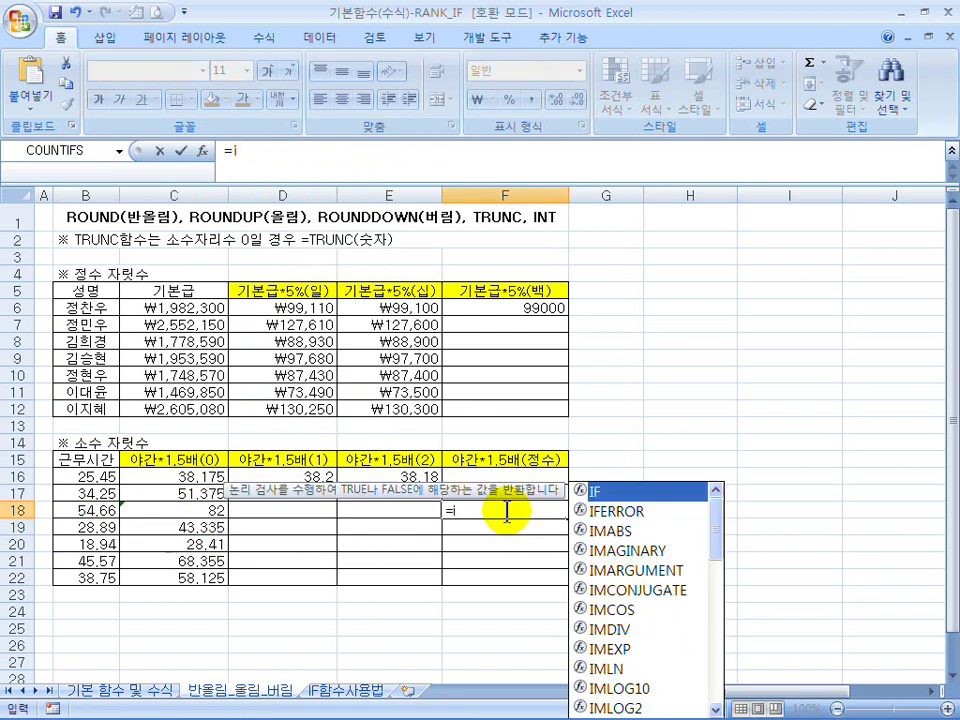
text(nt)
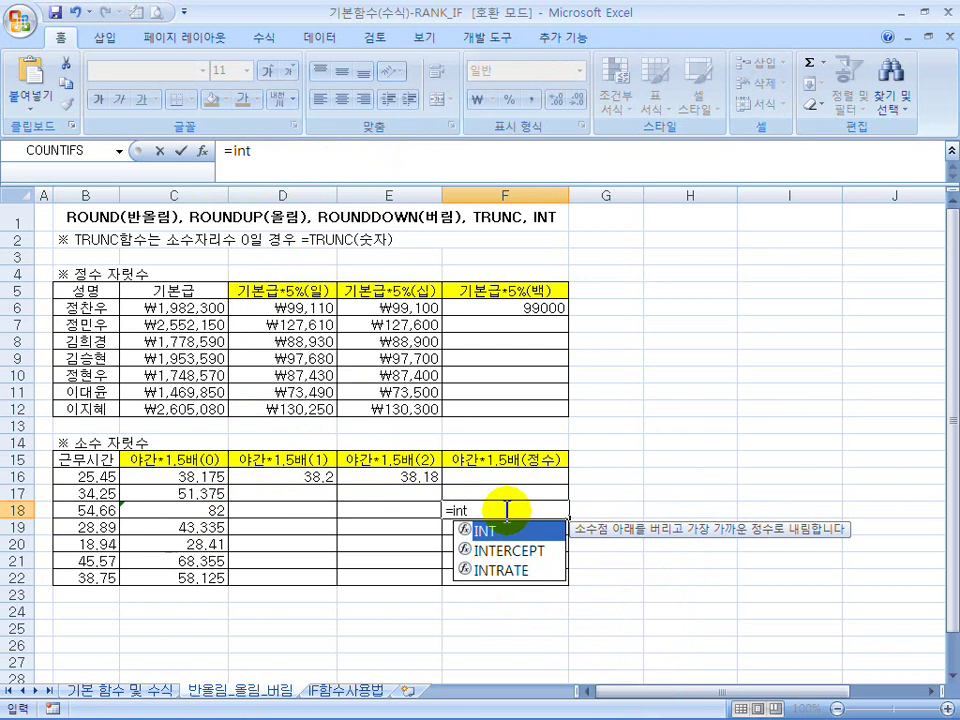
text(()
click(114, 506)
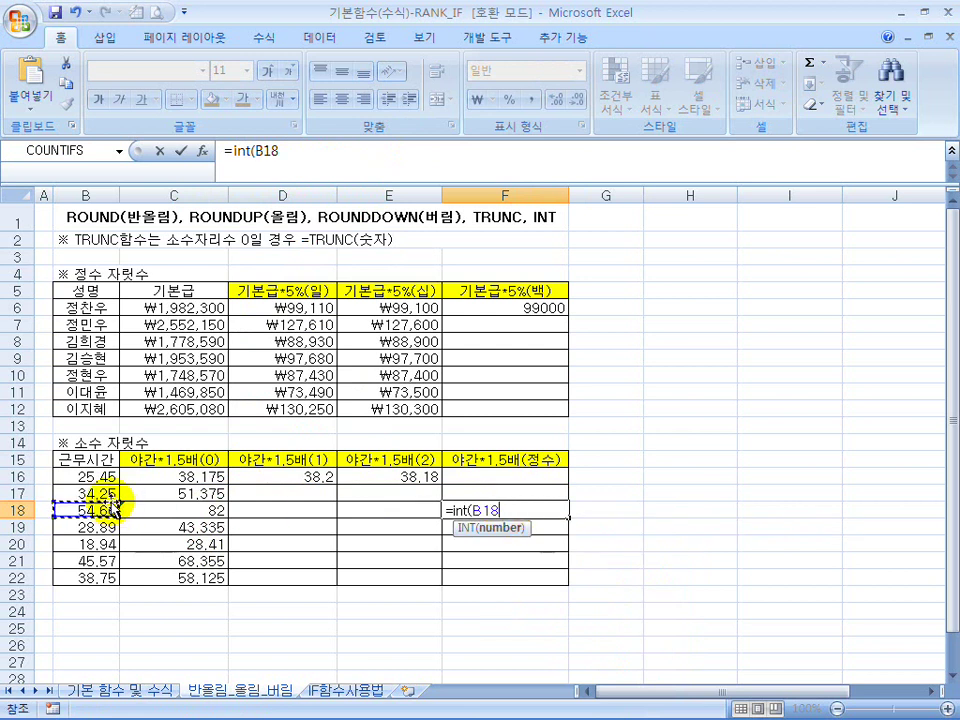
text(*1.5)
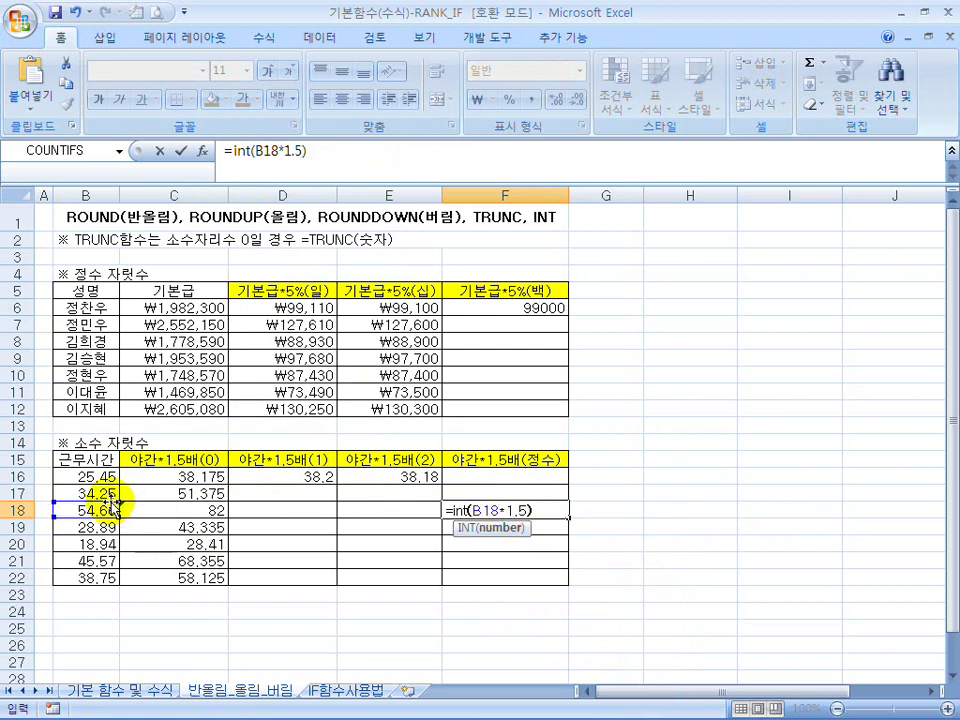
key(Return)
click(497, 510)
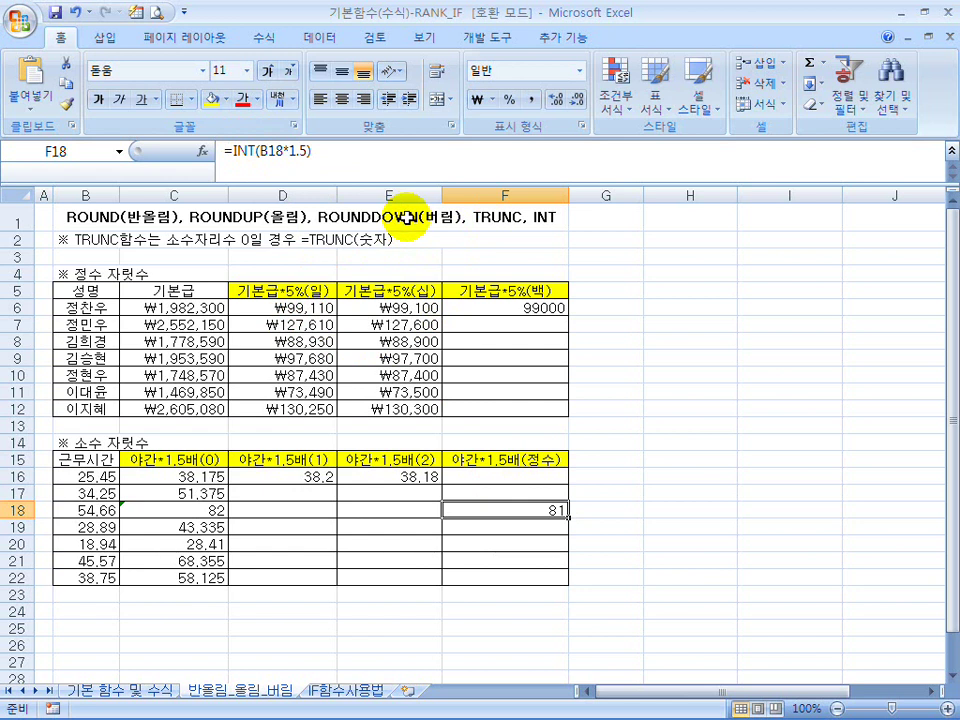
click(190, 477)
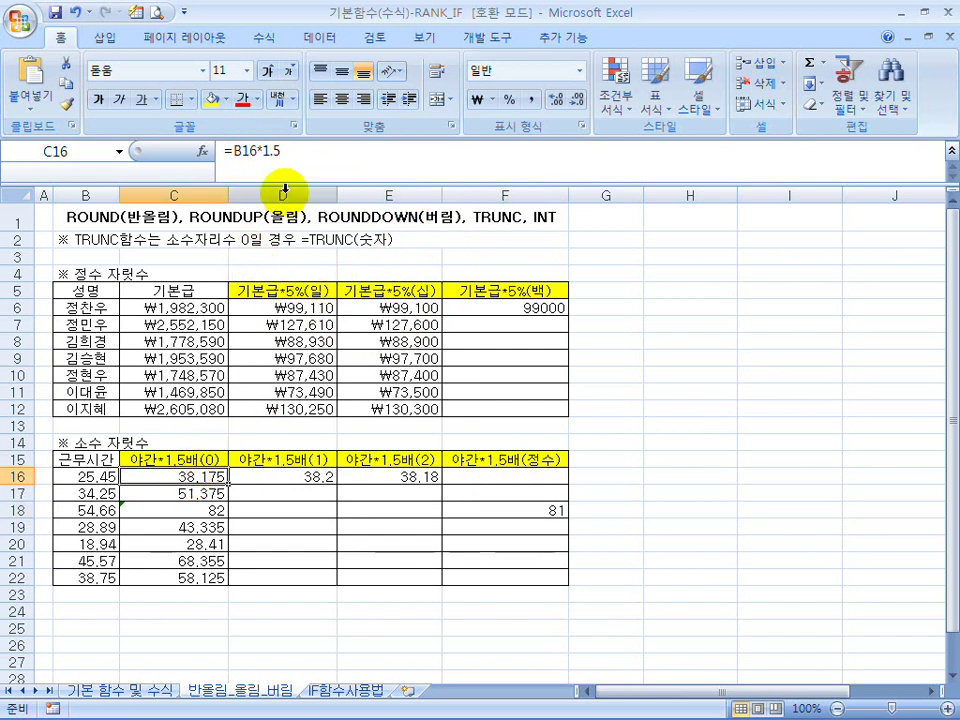
Change the function in C18 from ROUND to ROUNDDOWN so the formula reads =ROUNDDOWN(B18*1.5,0)
click(192, 510)
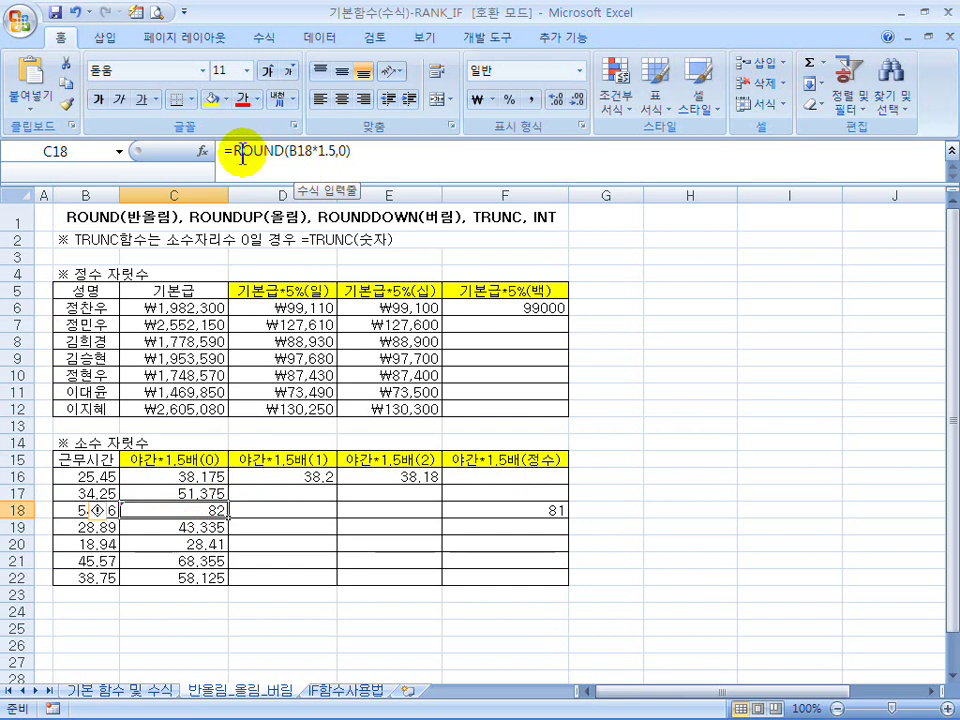
click(284, 151)
text(down)
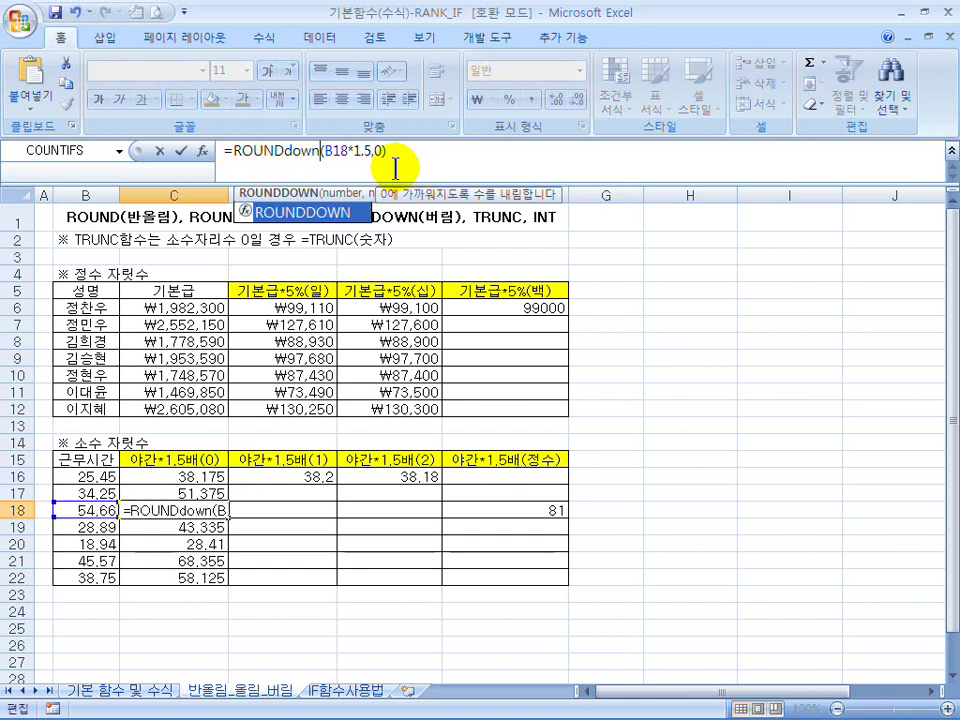
click(397, 151)
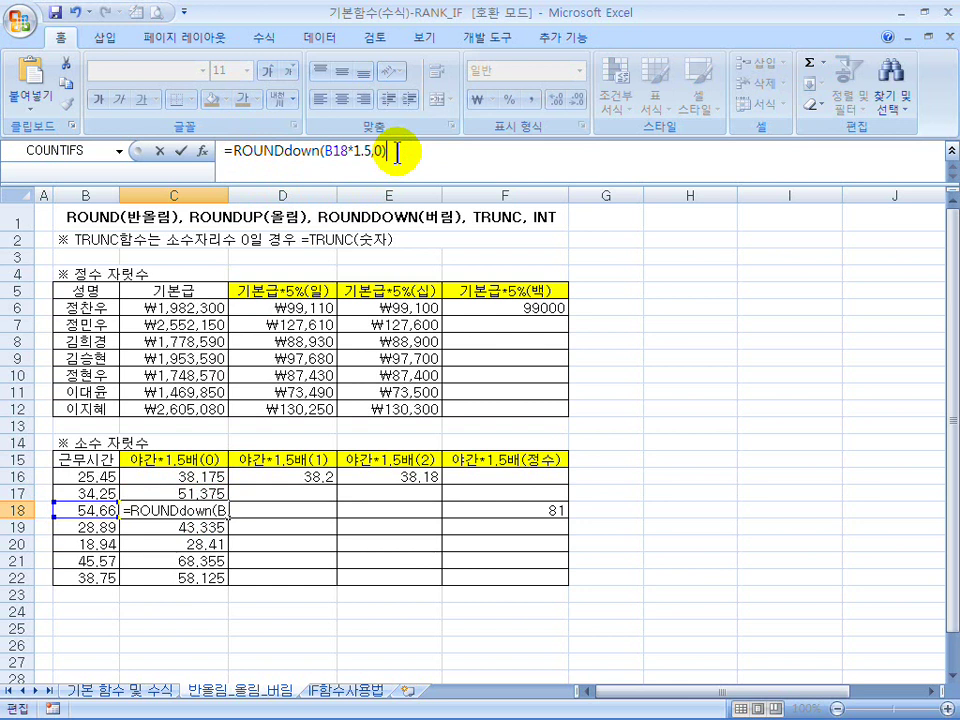
key(Return)
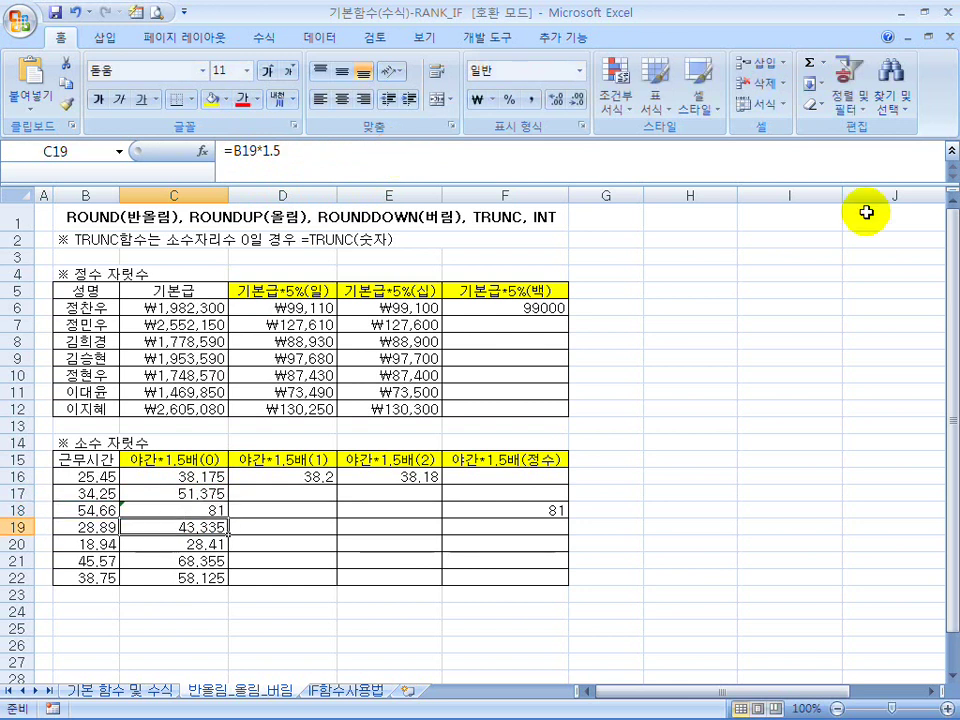
Replace the function name in C18 with TRUNC so the formula reads =TRUNC(B18*1.5,0)
click(212, 511)
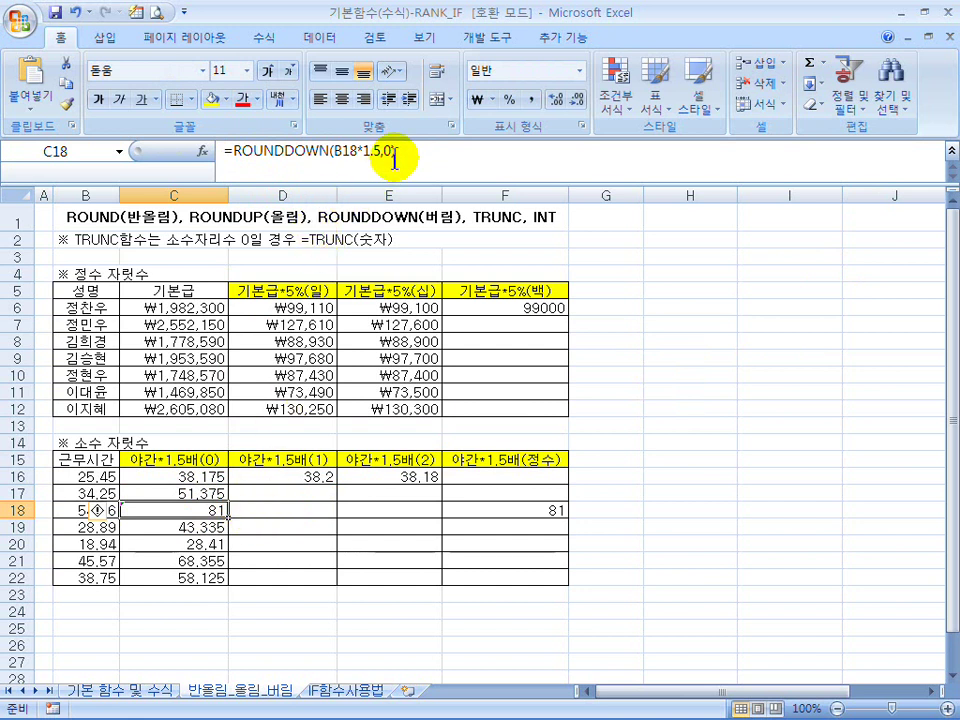
click(326, 151)
drag(326, 151, 231, 151)
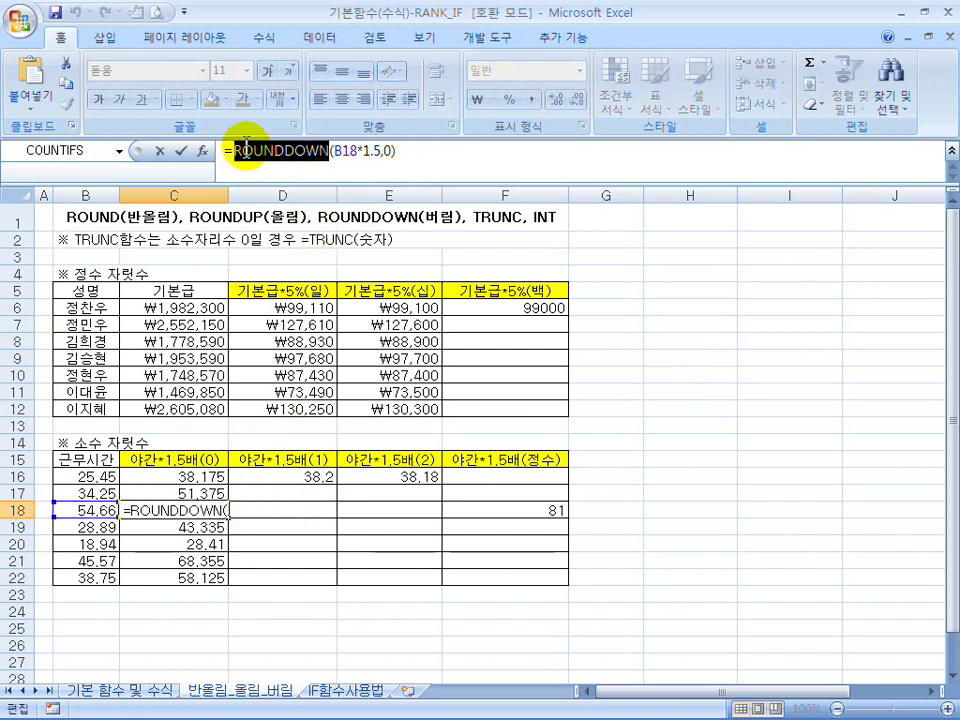
text(r)
key(BackSpace)
text(trun)
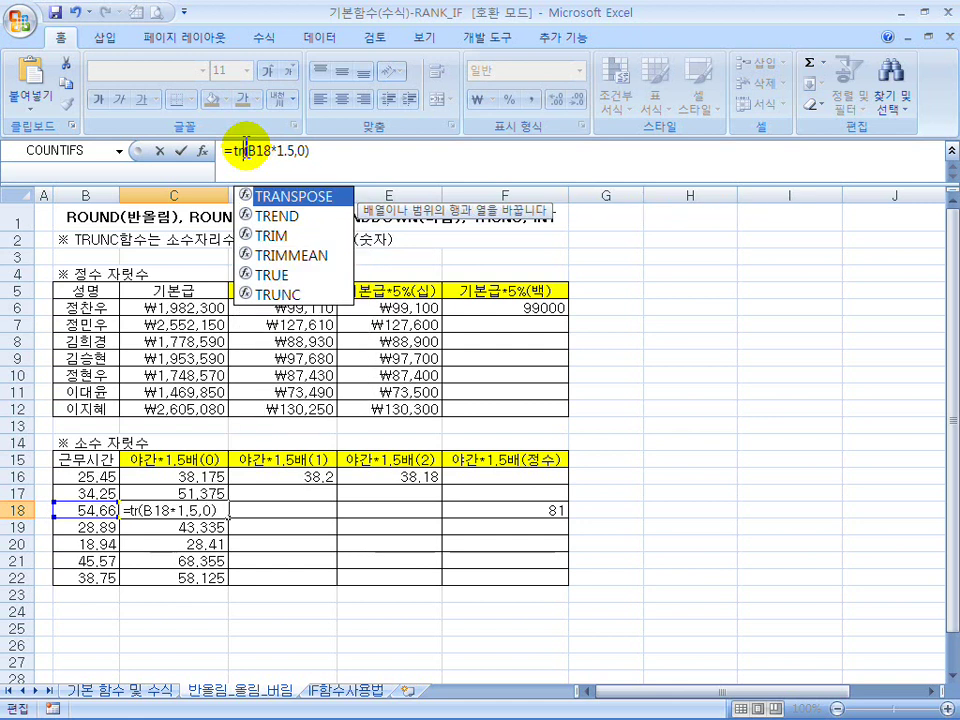
text(c)
key(Return)
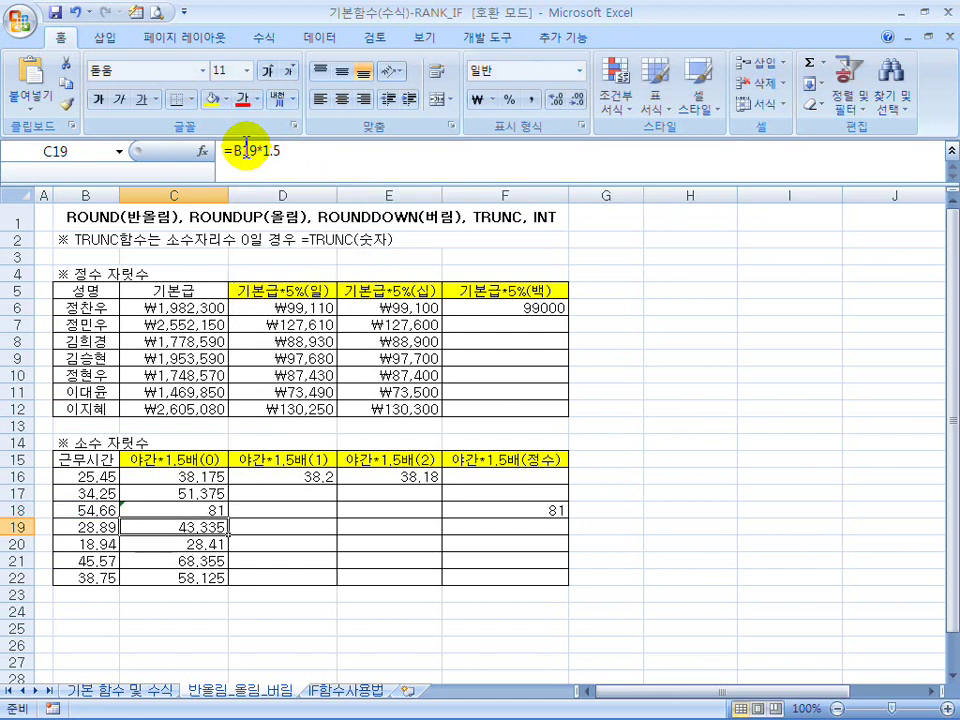
Remove the digits argument from the C18 formula so it reads =TRUNC(B18*1.5)
click(200, 510)
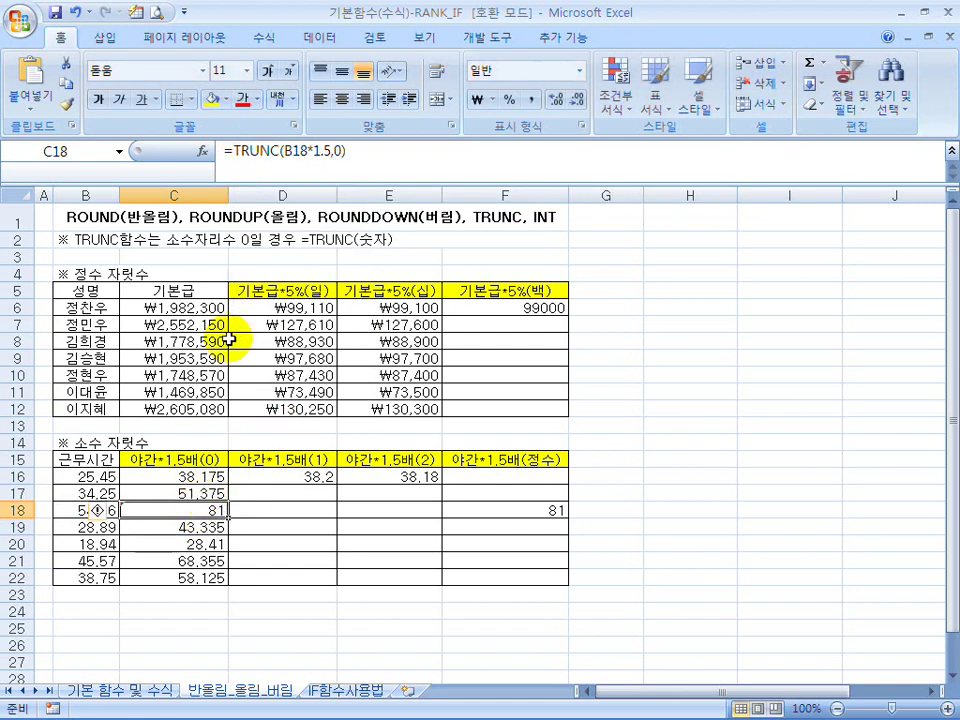
double_click(337, 151)
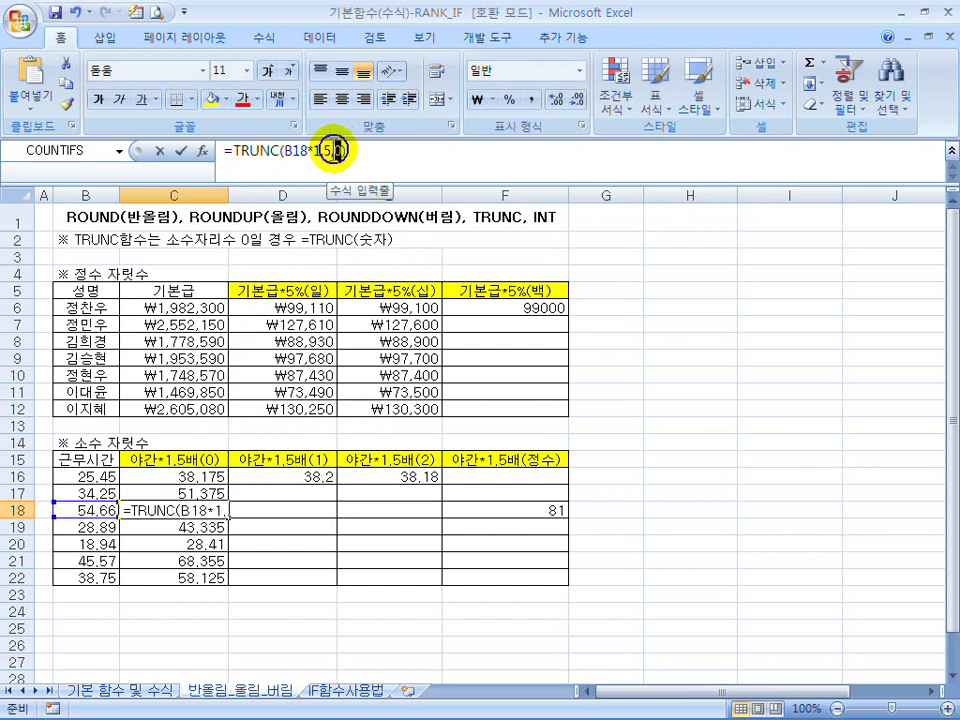
key(BackSpace)
key(BackSpace)
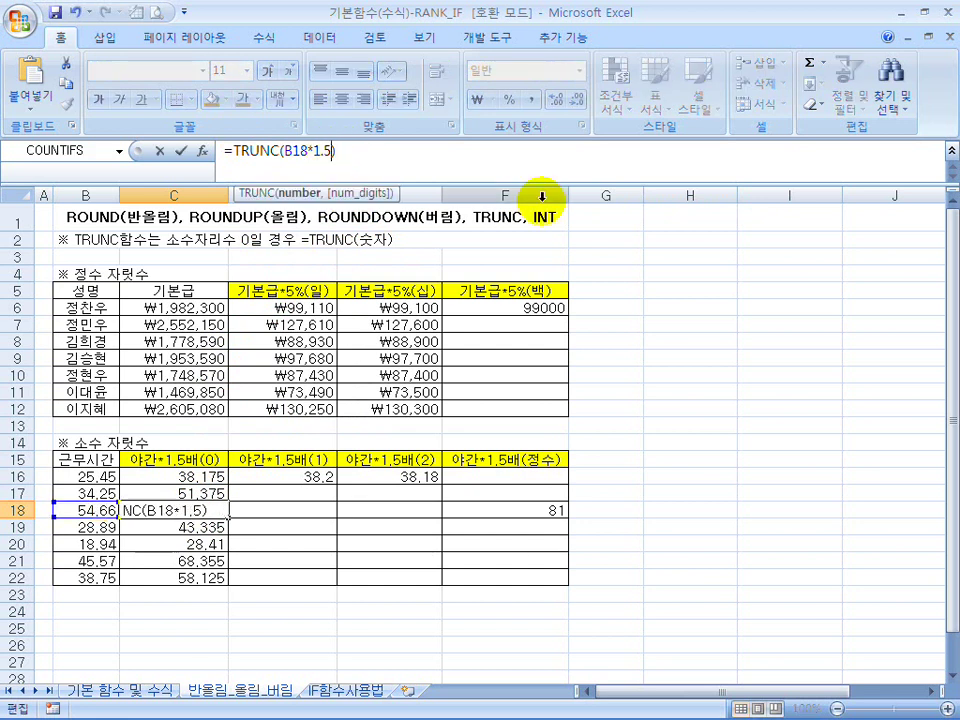
key(Return)
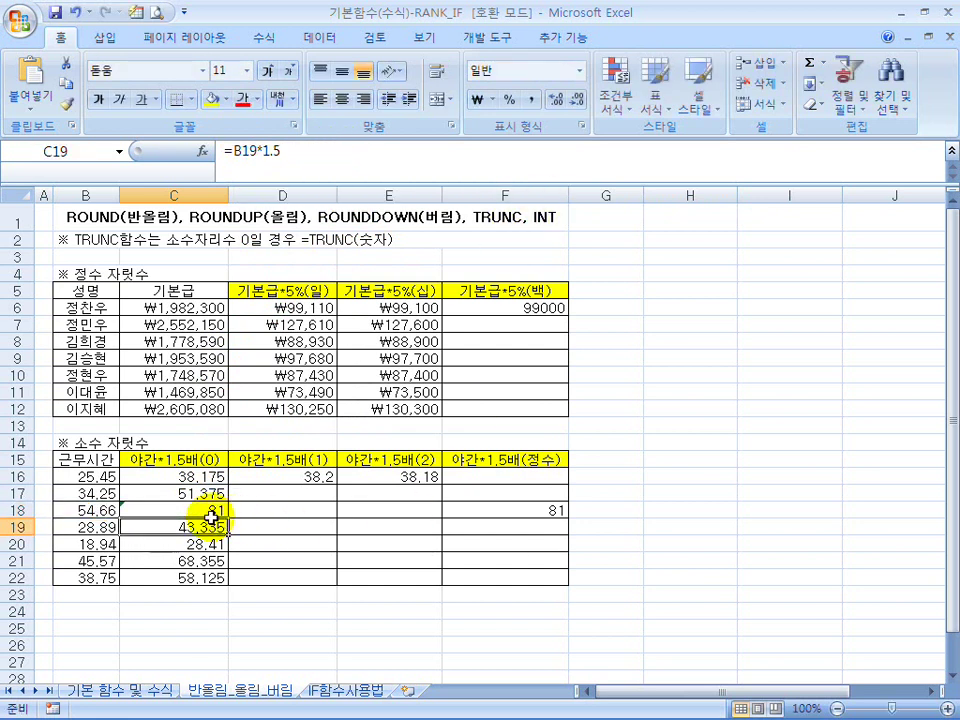
click(215, 510)
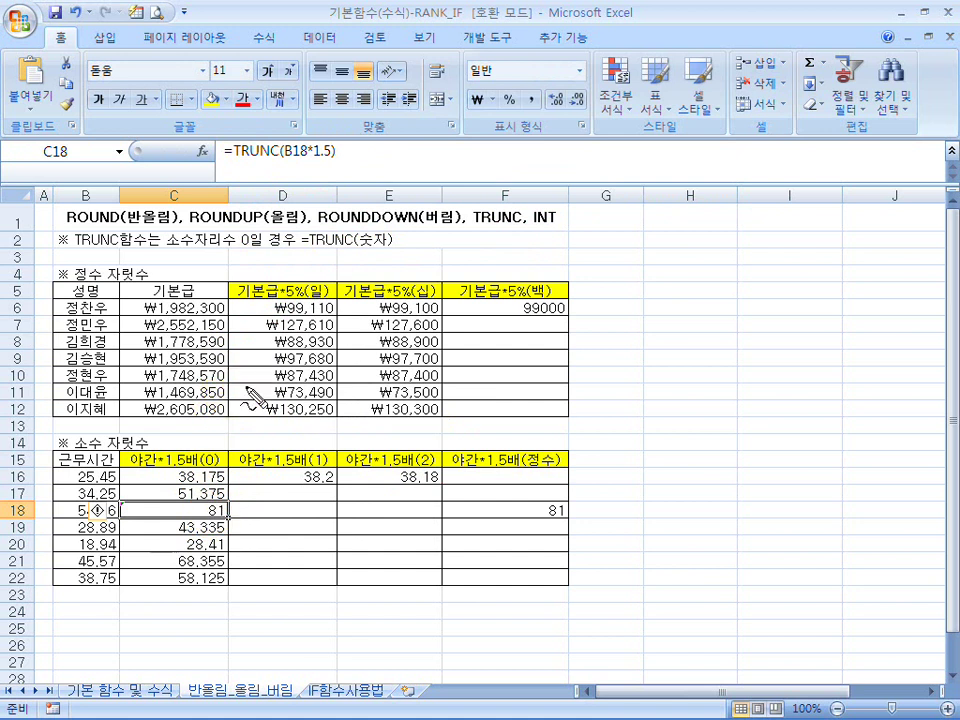
mouse_move(86, 257)
mouse_down()
mouse_move(232, 256)
mouse_move(250, 240)
mouse_move(256, 252)
mouse_up()
drag(320, 256, 386, 256)
mouse_move(443, 238)
mouse_down()
mouse_move(478, 238)
mouse_move(460, 250)
mouse_up()
mouse_move(474, 237)
mouse_down()
mouse_move(473, 262)
mouse_move(510, 252)
mouse_up()
mouse_move(513, 252)
mouse_down()
mouse_move(526, 245)
mouse_move(721, 268)
mouse_move(729, 290)
mouse_up()
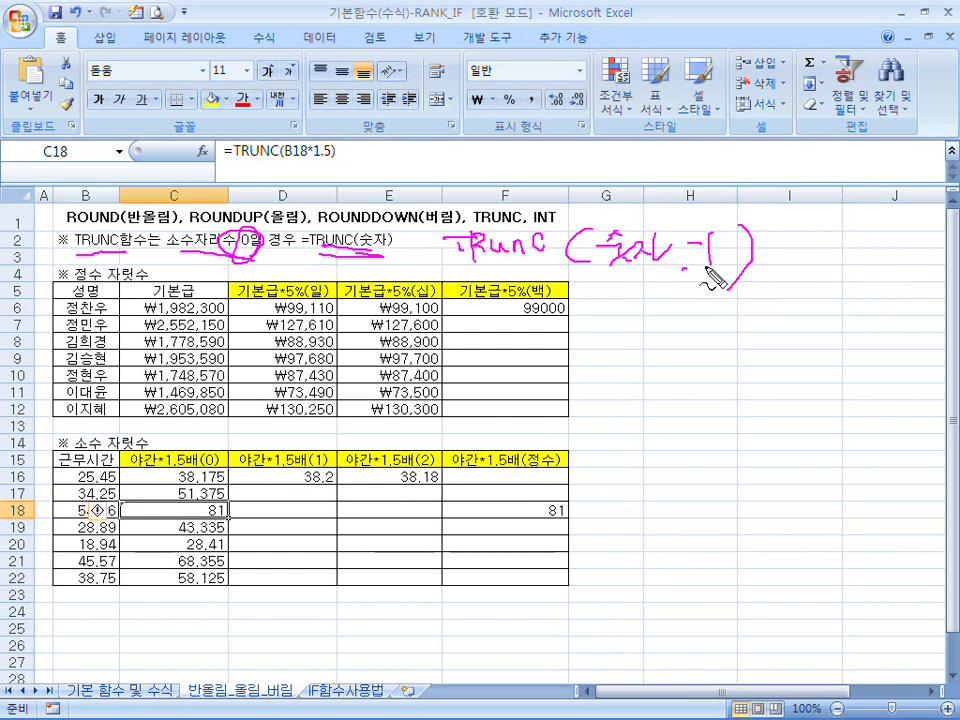
drag(709, 229, 712, 292)
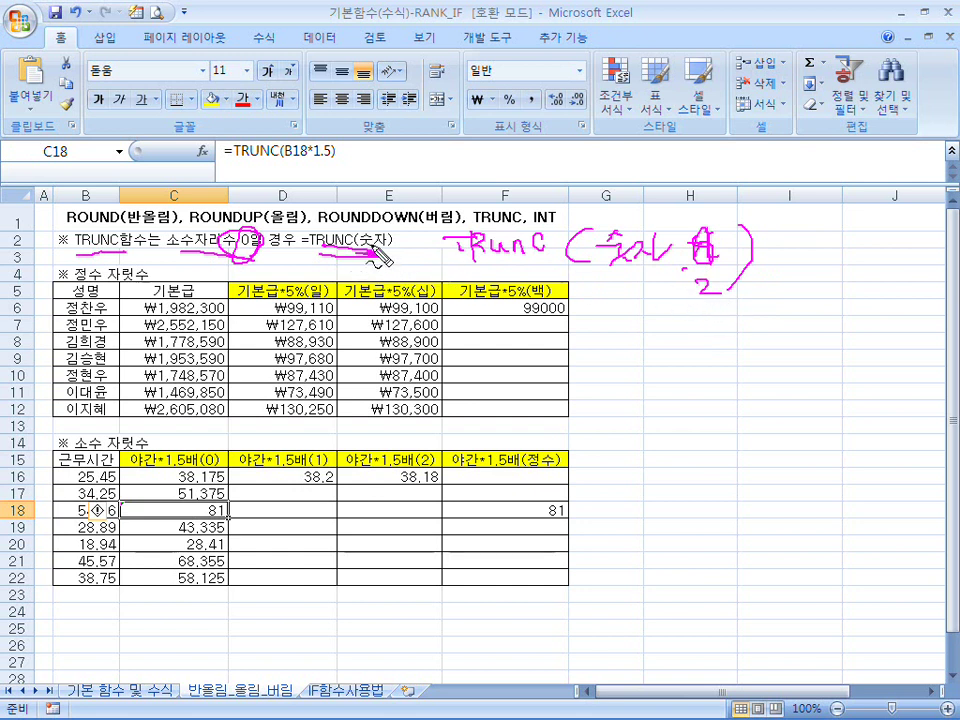
drag(322, 227, 416, 227)
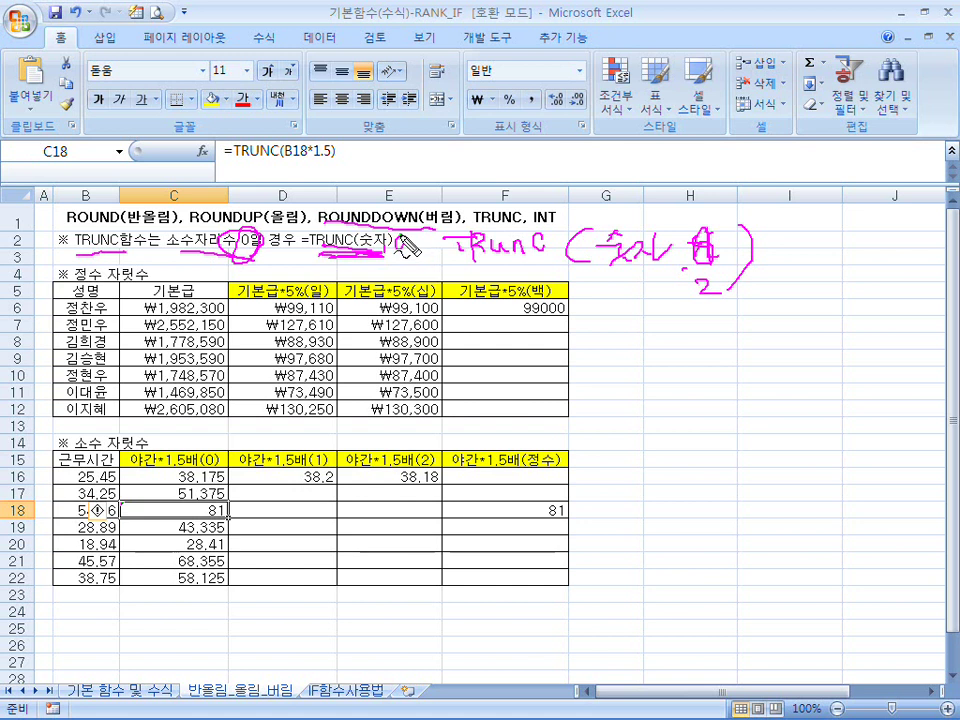
drag(410, 243, 414, 241)
drag(583, 118, 584, 98)
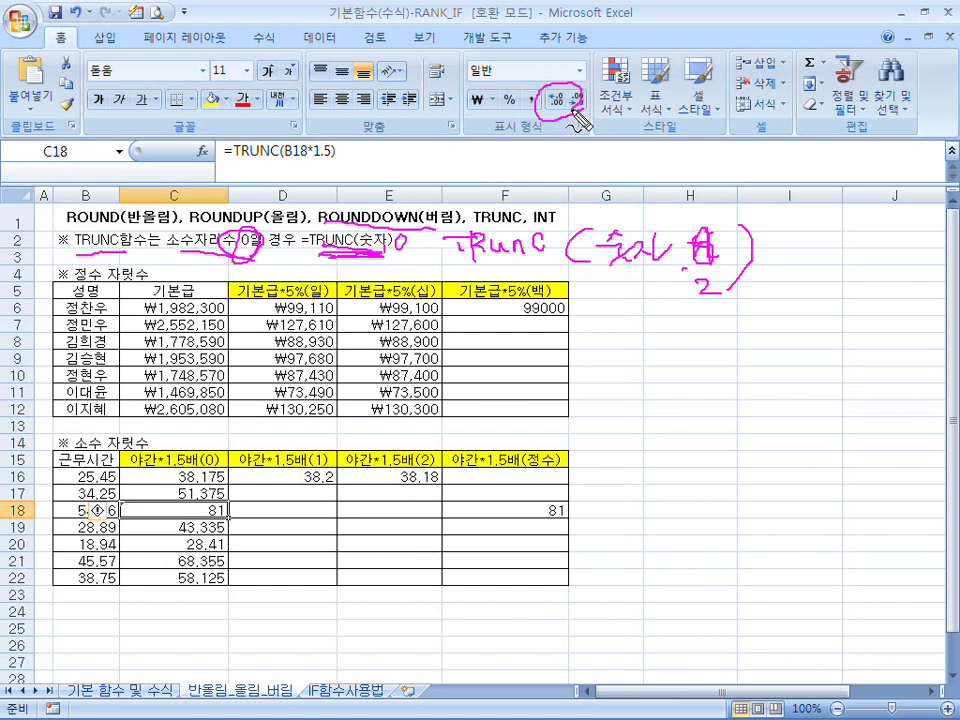
drag(276, 223, 307, 220)
mouse_move(379, 220)
mouse_down()
mouse_move(392, 203)
mouse_move(401, 228)
mouse_up()
key(Escape)
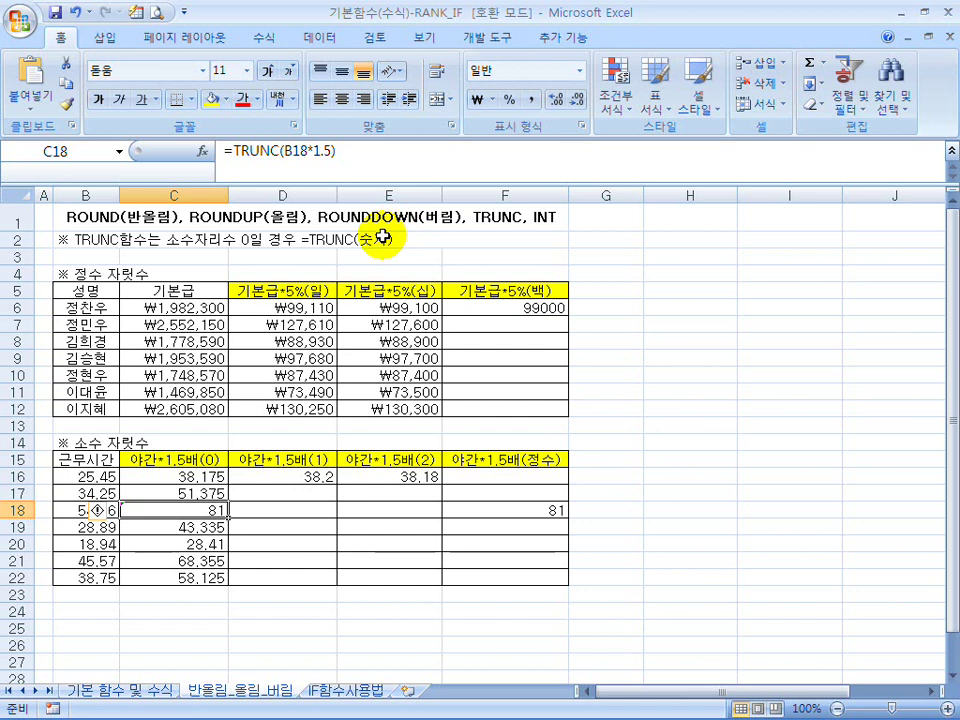
Switch to the PowerPoint slide show and advance to the IF function slide for 09년 1회 C형 기본함수
key(super)
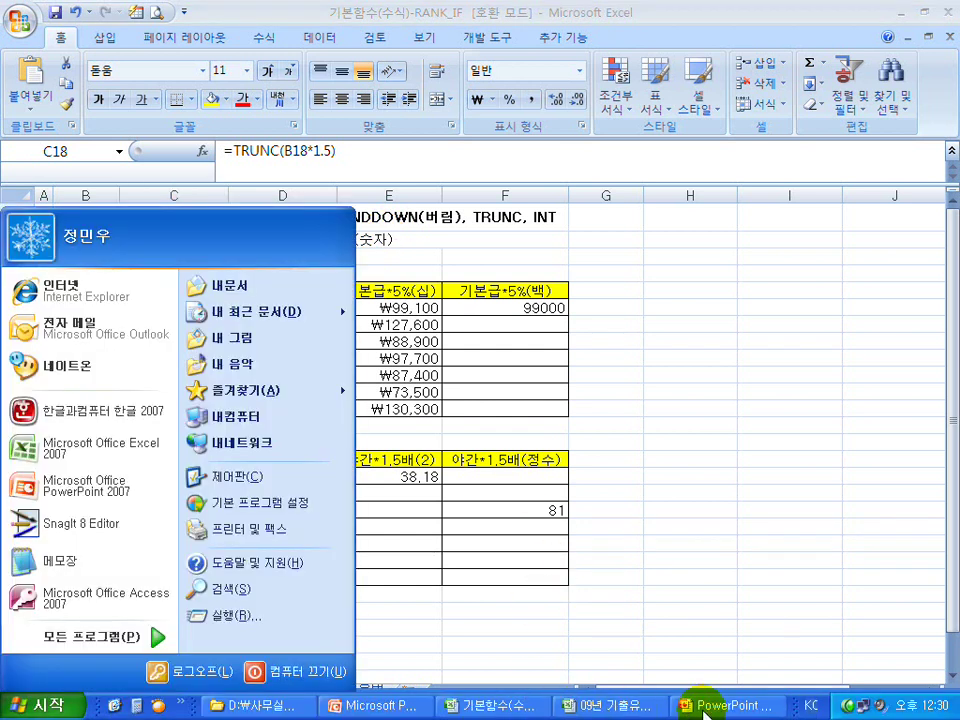
click(739, 703)
click(475, 451)
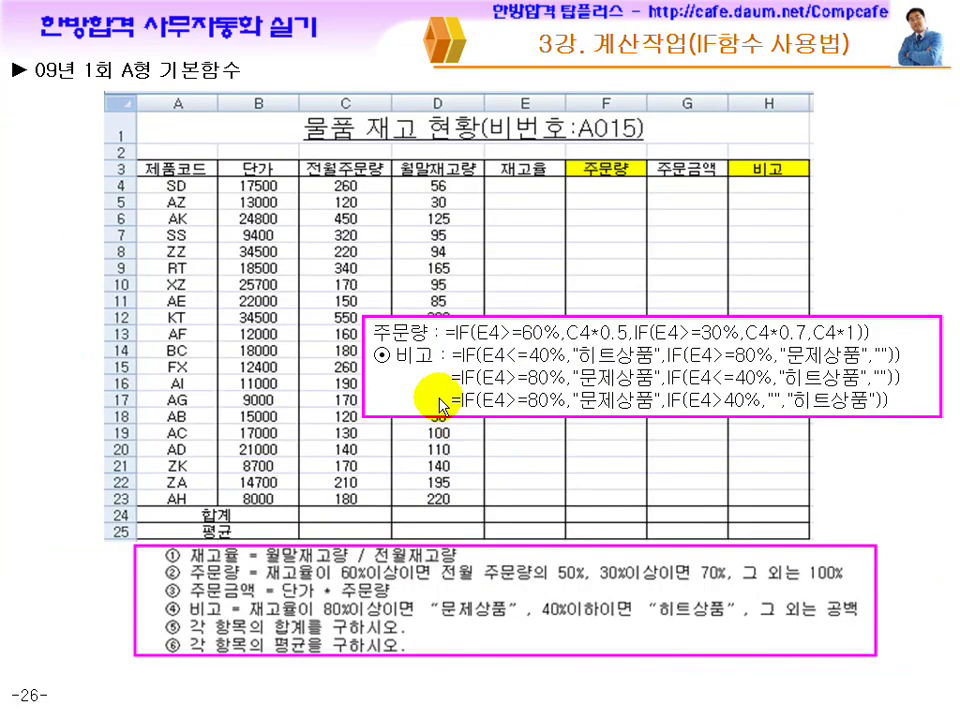
click(525, 405)
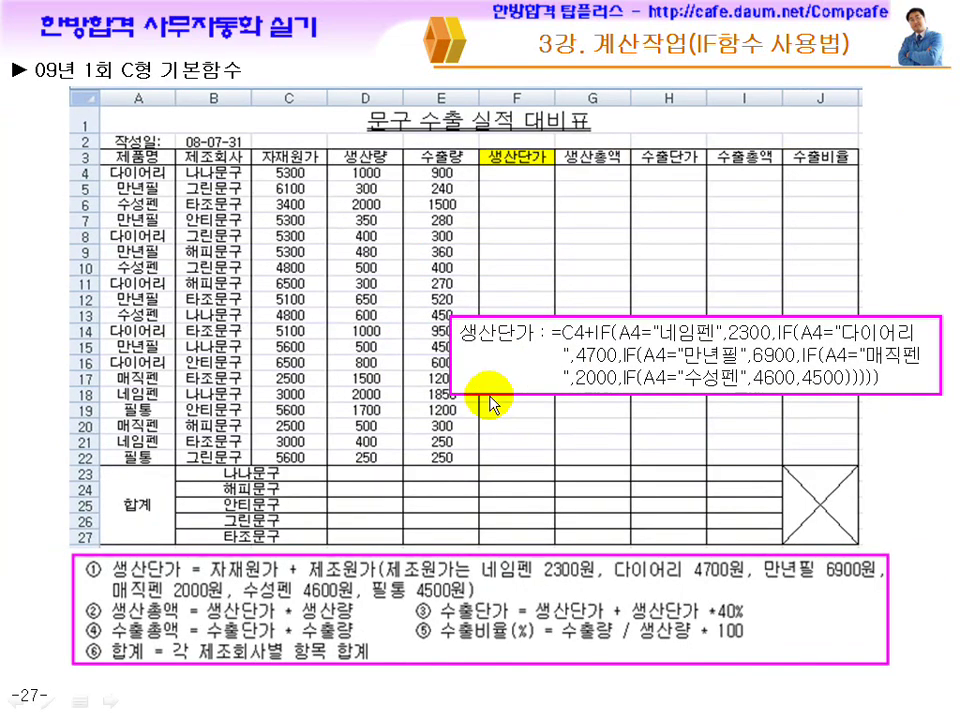